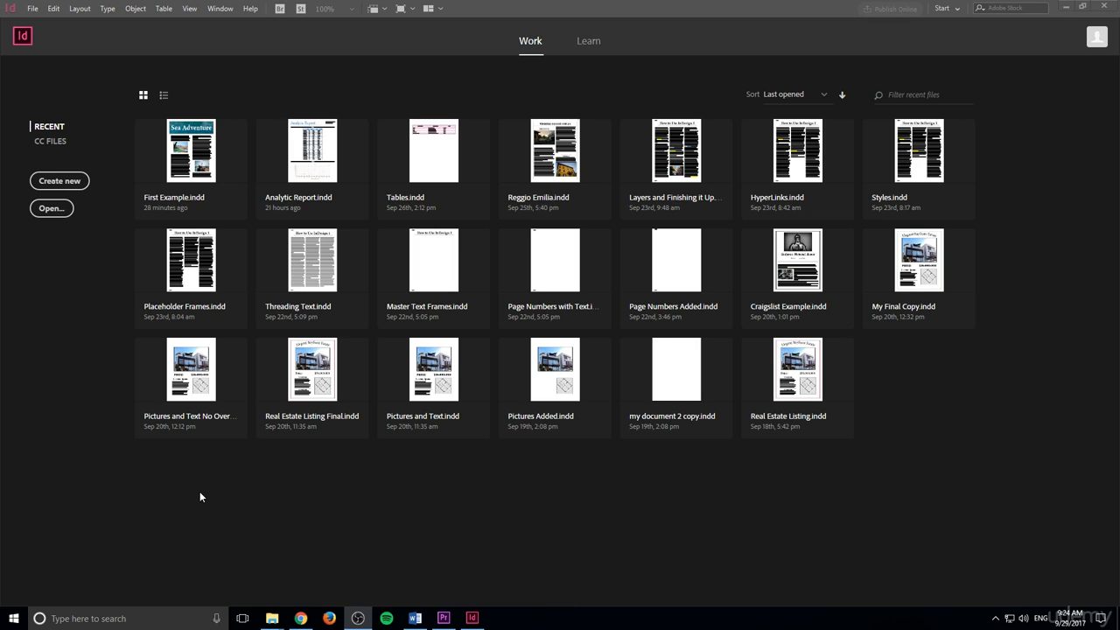
- Create a new Letter document with 5 facing pages, 2 columns and a 0p5 column gutter
click(59, 181)
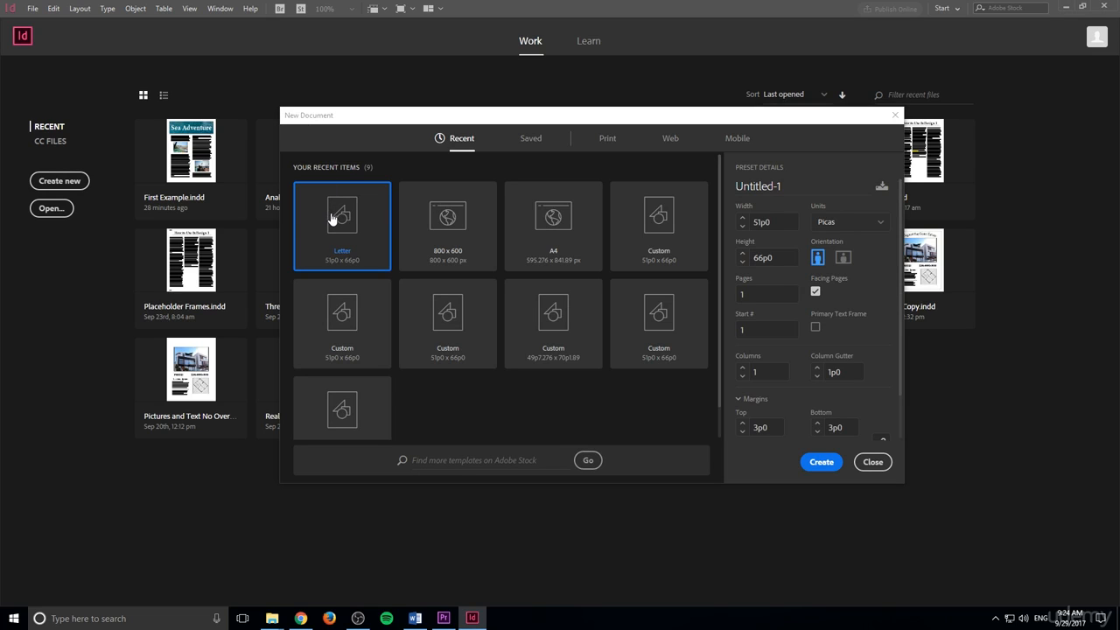
drag(753, 294, 713, 298)
text(5)
scroll(805, 387, down, 1)
click(742, 317)
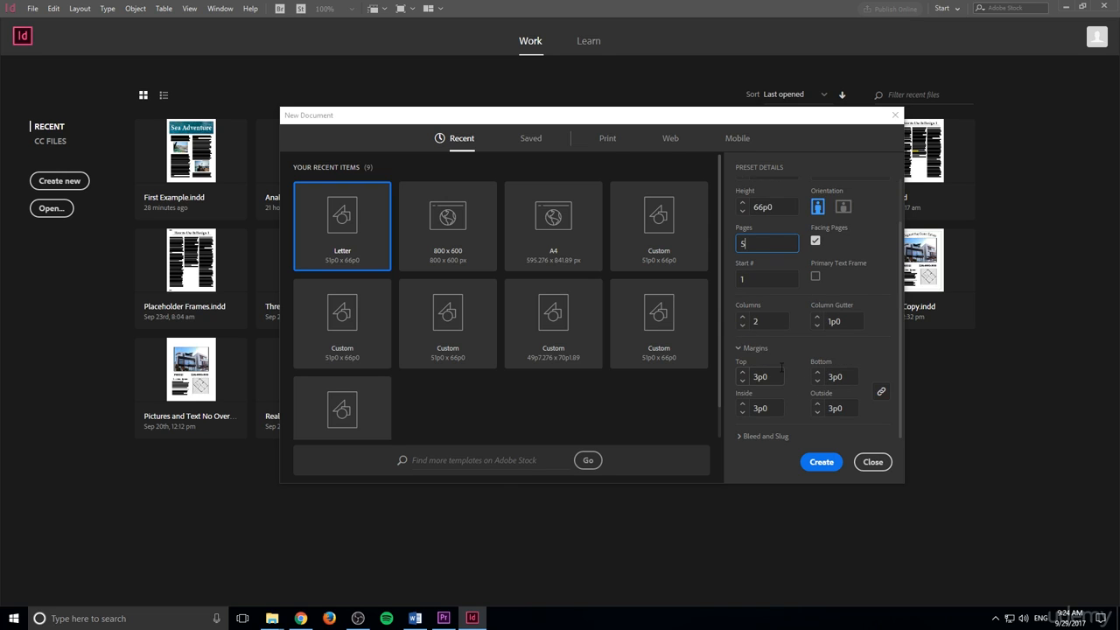
click(814, 329)
click(786, 369)
click(816, 461)
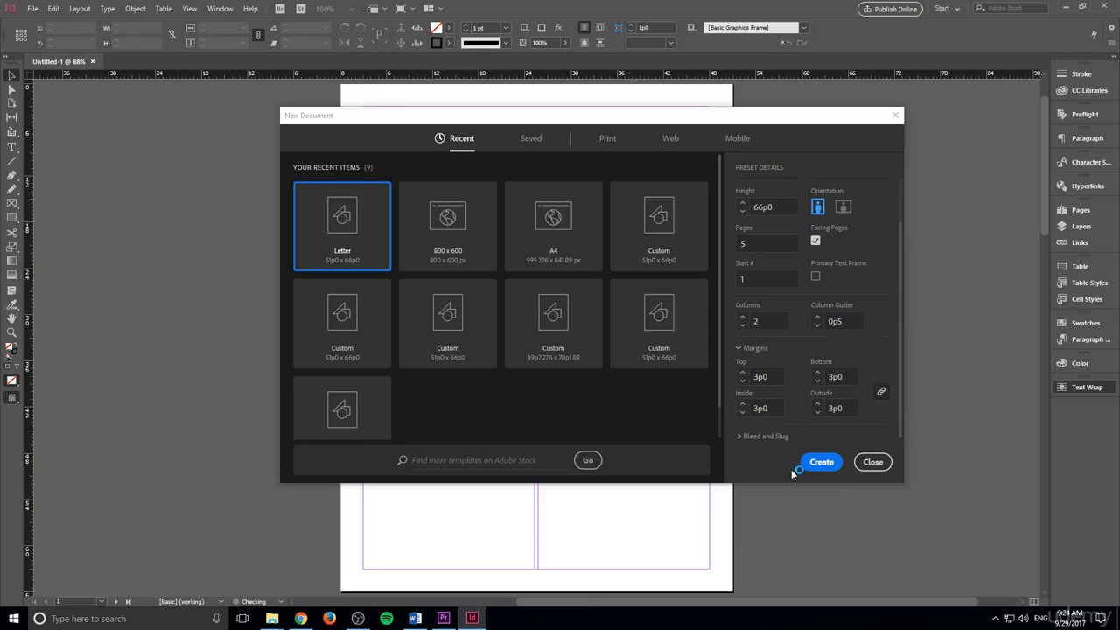
- Look through the new document's pages and check their two-column layout and facing-page arrangement
scroll(540, 323, down, 5)
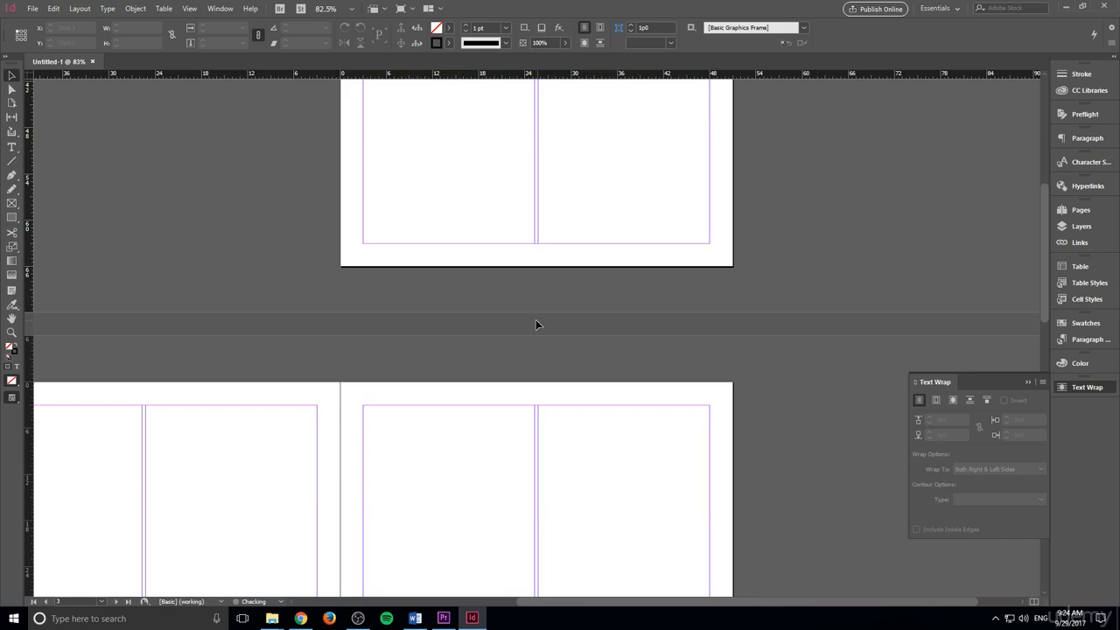
scroll(536, 324, down, 10)
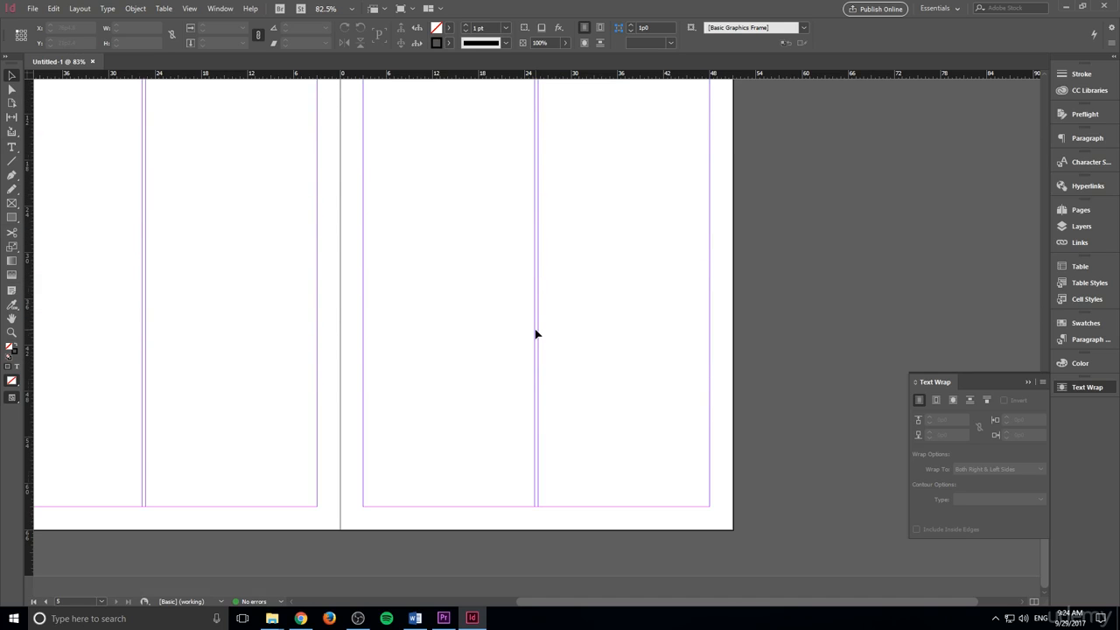
scroll(536, 334, up, 5)
drag(674, 606, 568, 605)
scroll(705, 472, down, 4)
scroll(719, 506, down, 3)
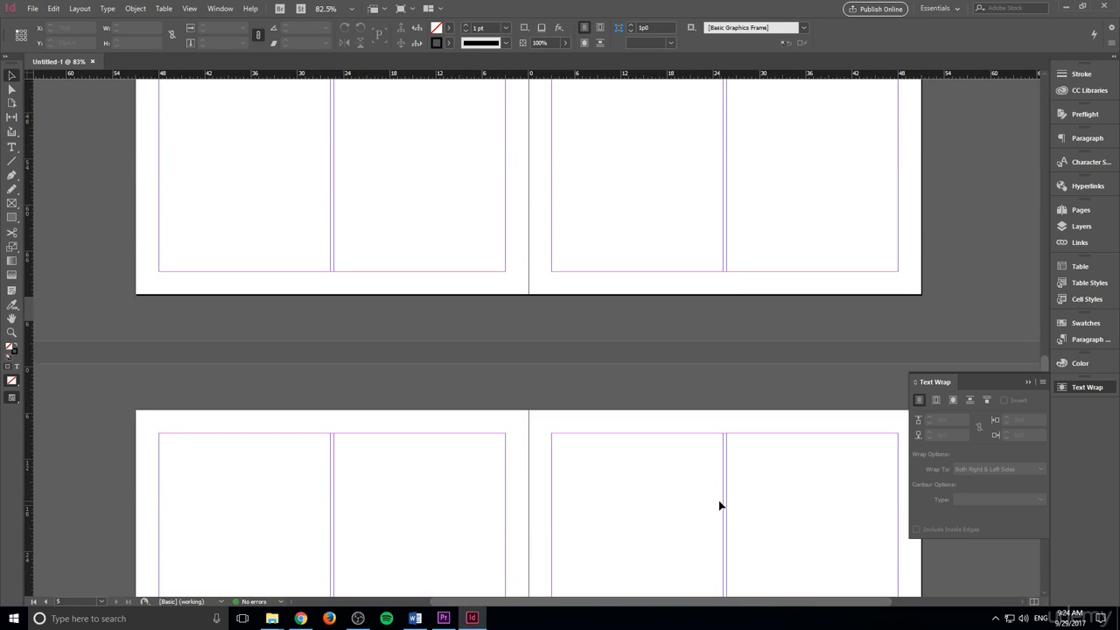
scroll(719, 506, up, 10)
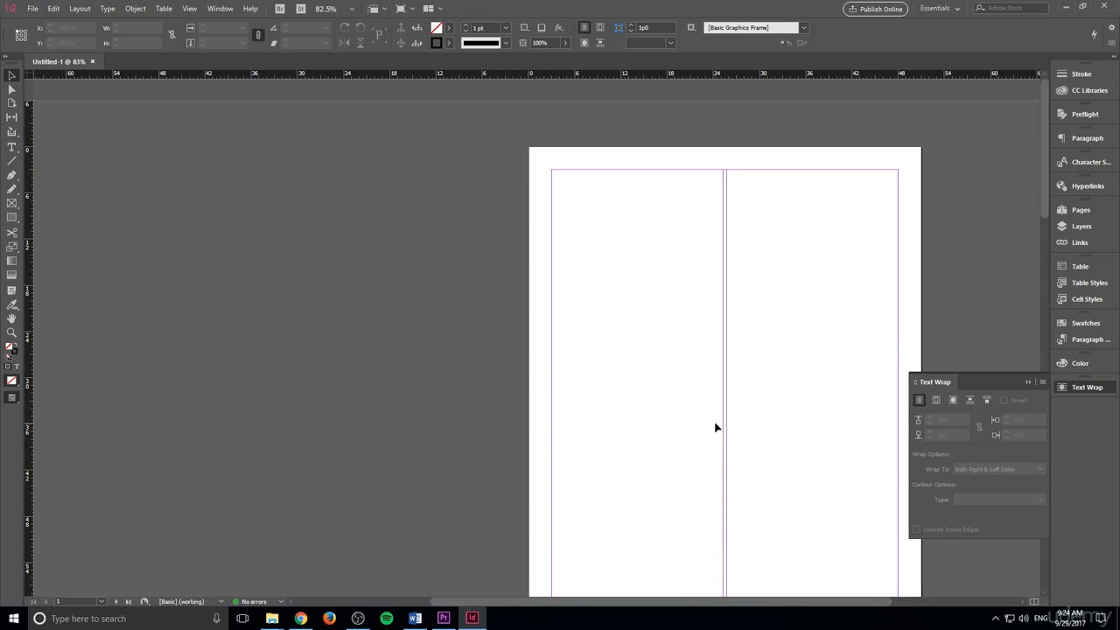
mouse_move(589, 606)
mouse_down()
mouse_move(675, 605)
mouse_move(600, 603)
mouse_up()
scroll(659, 495, down, 3)
scroll(656, 495, down, 5)
scroll(650, 494, up, 2)
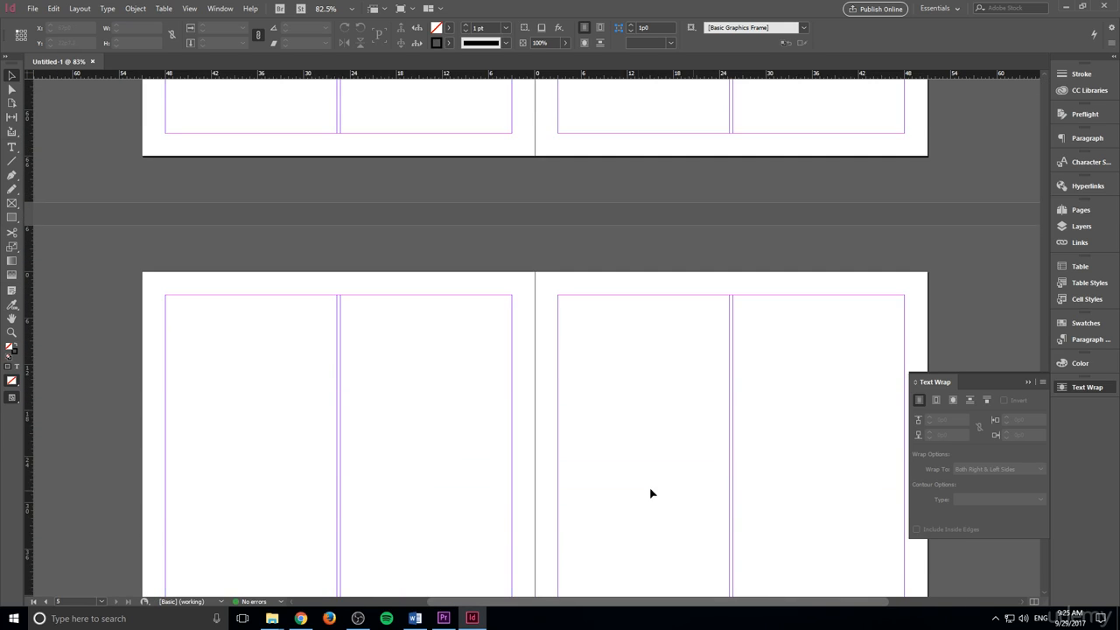
scroll(650, 493, down, 3)
scroll(800, 483, up, 8)
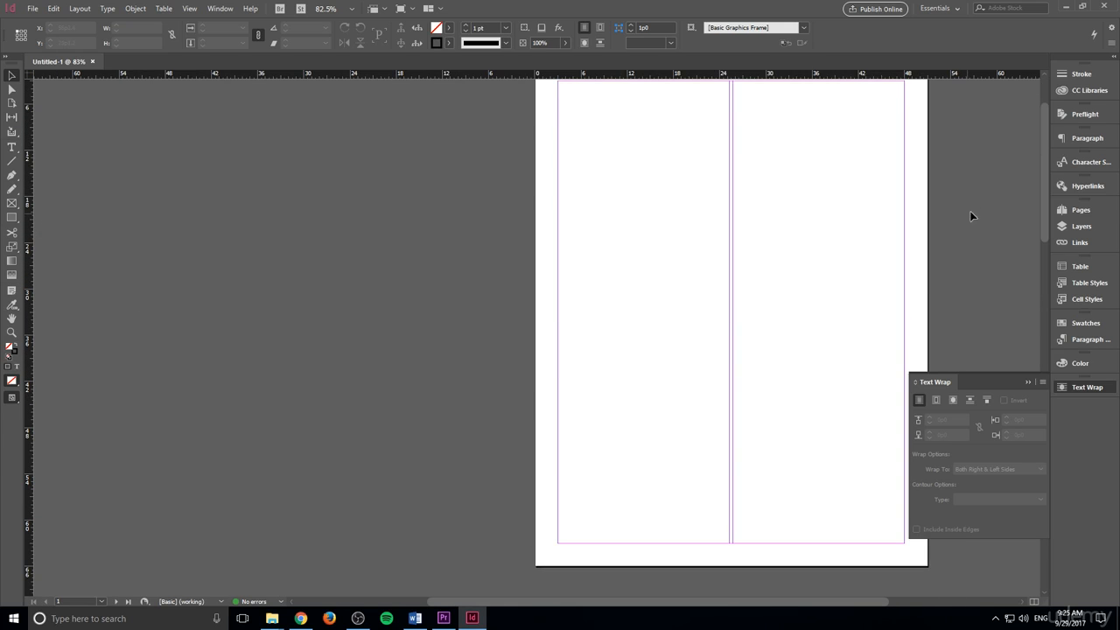
- Create a one-page master with prefix A named Title and place it above A-Master in the master list
click(1080, 210)
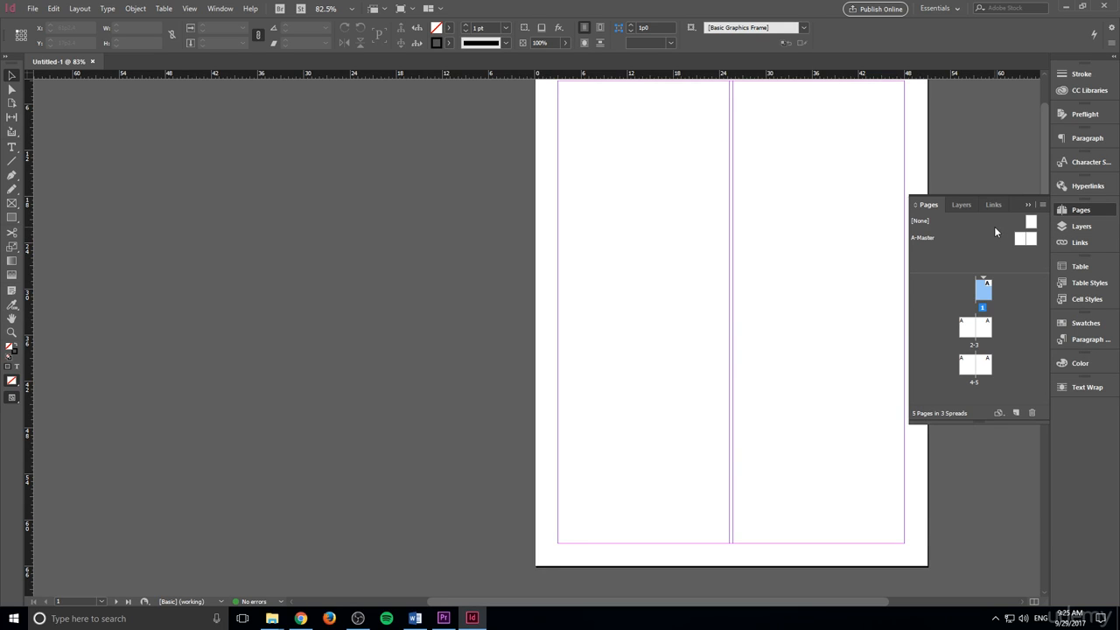
click(994, 231)
right_click(986, 258)
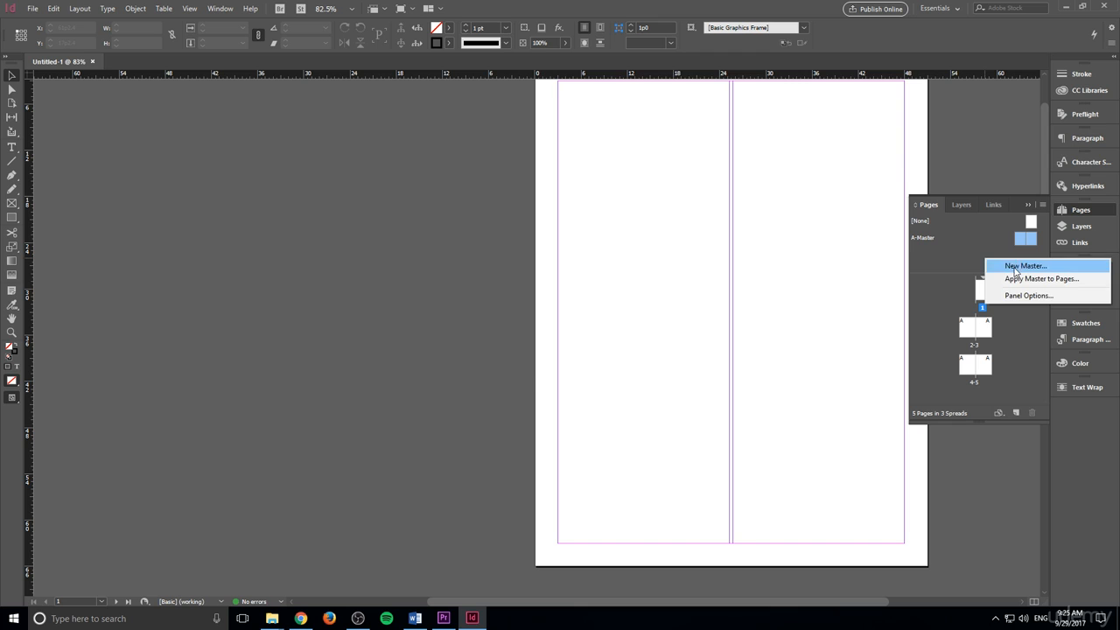
click(1019, 267)
double_click(512, 298)
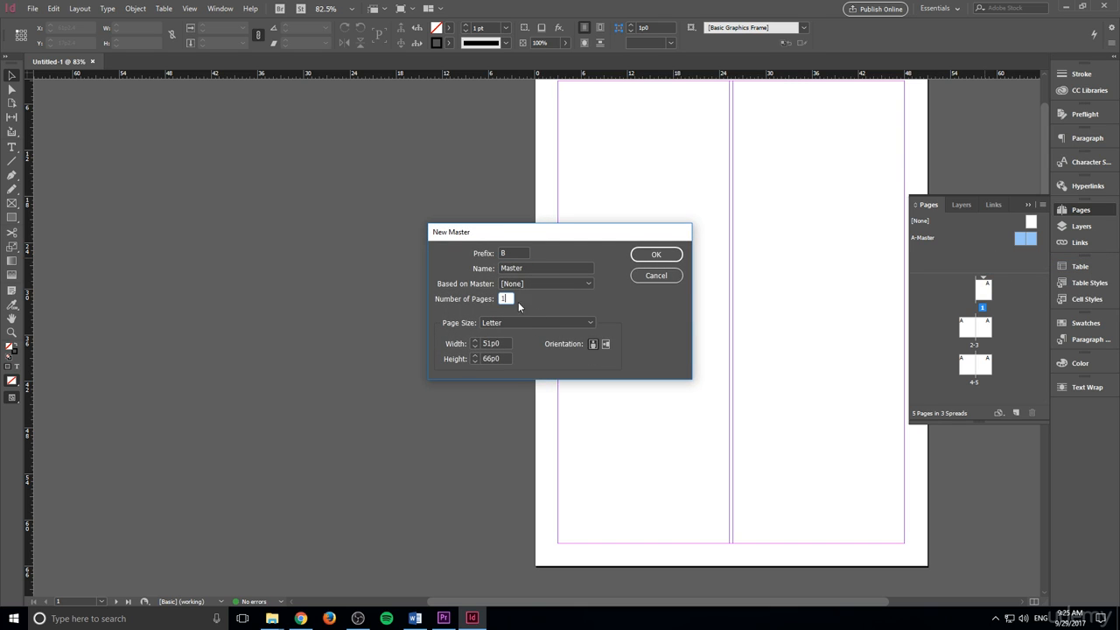
text(1)
click(512, 252)
text(12)
key(BackSpace)
key(BackSpace)
text(!)
key(Tab)
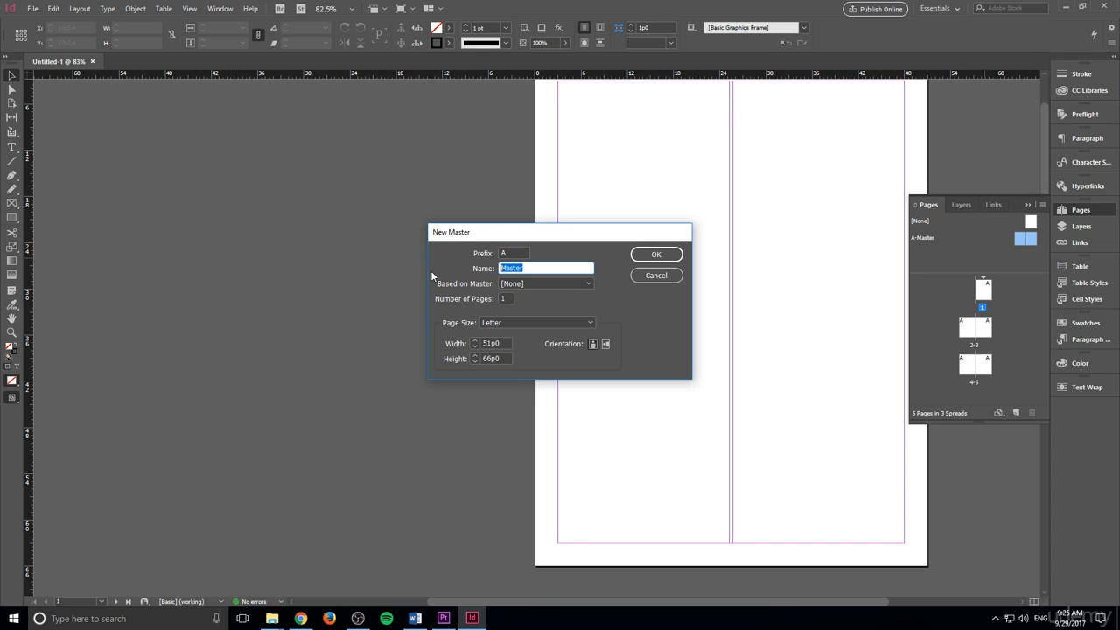
text(Title)
click(656, 253)
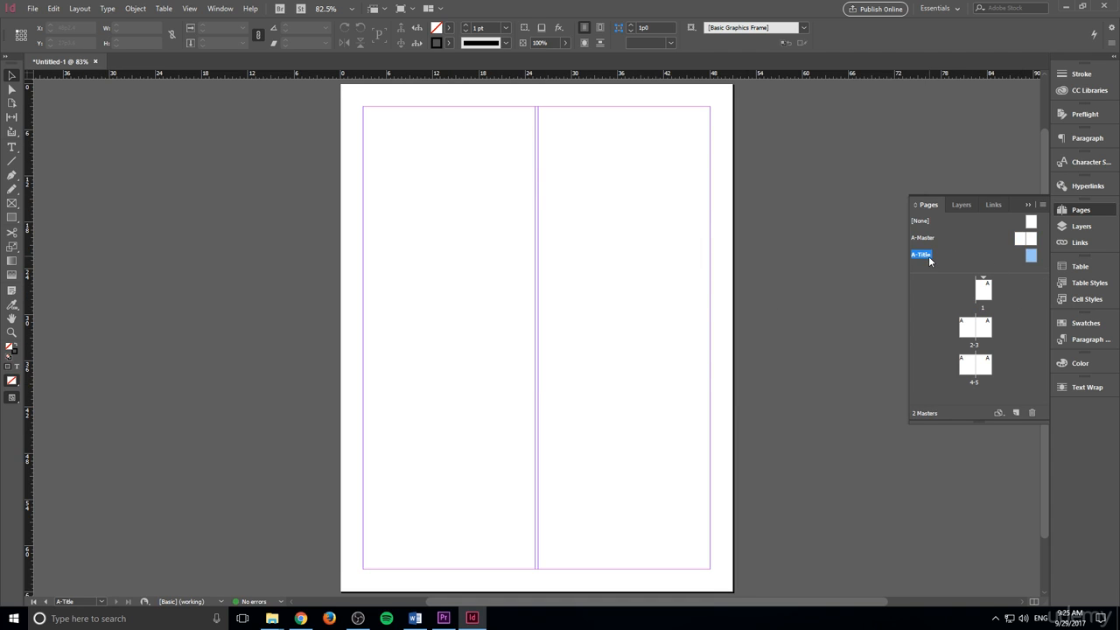
drag(929, 260, 925, 231)
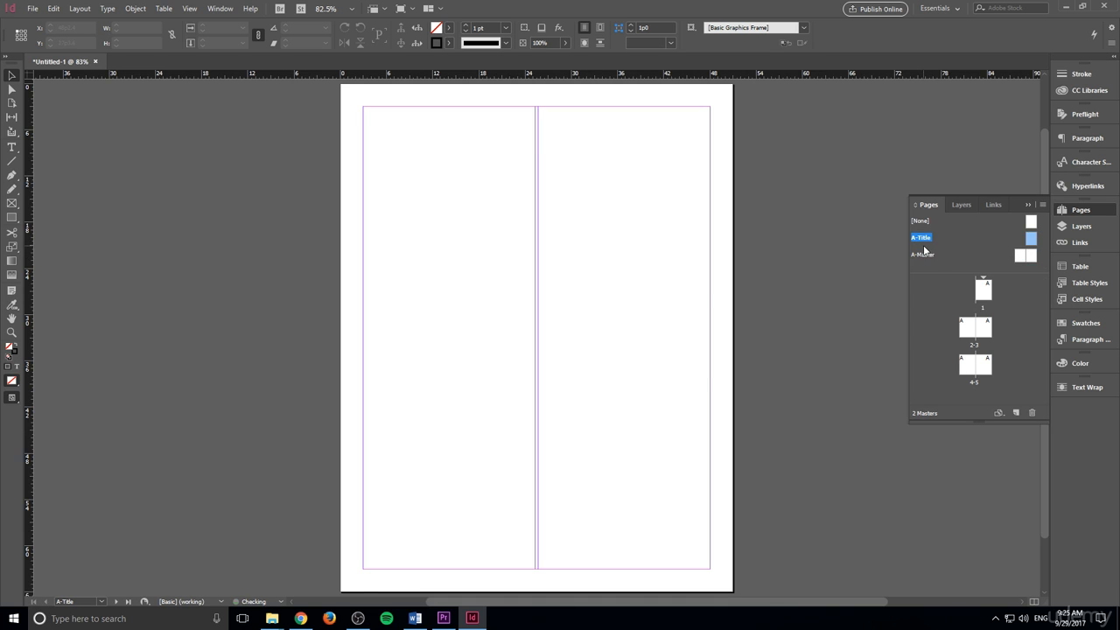
scroll(625, 318, up, 1)
scroll(626, 319, down, 2)
scroll(626, 314, up, 2)
scroll(811, 326, down, 1)
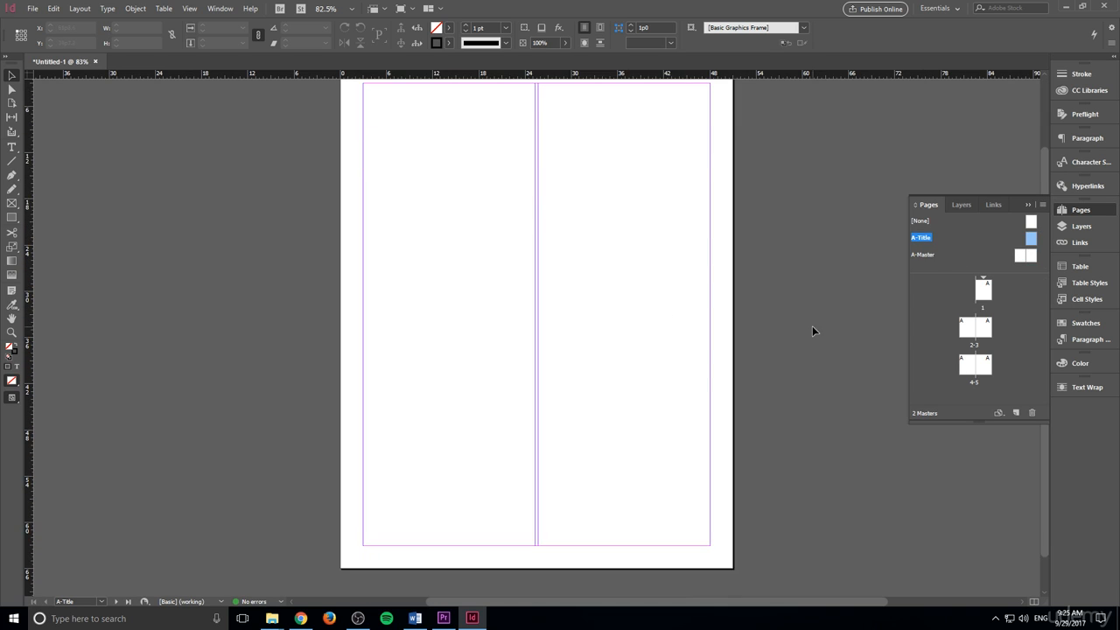
scroll(840, 306, up, 1)
scroll(464, 370, down, 2)
scroll(481, 368, up, 2)
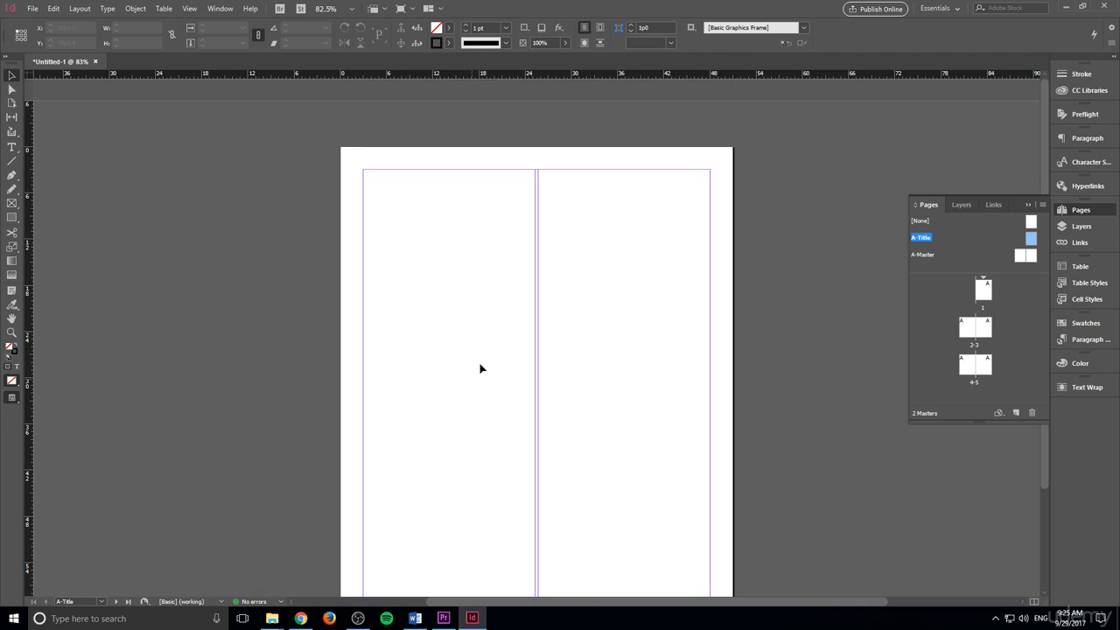
scroll(502, 327, down, 2)
scroll(491, 261, up, 1)
scroll(516, 201, up, 3)
scroll(535, 146, down, 2)
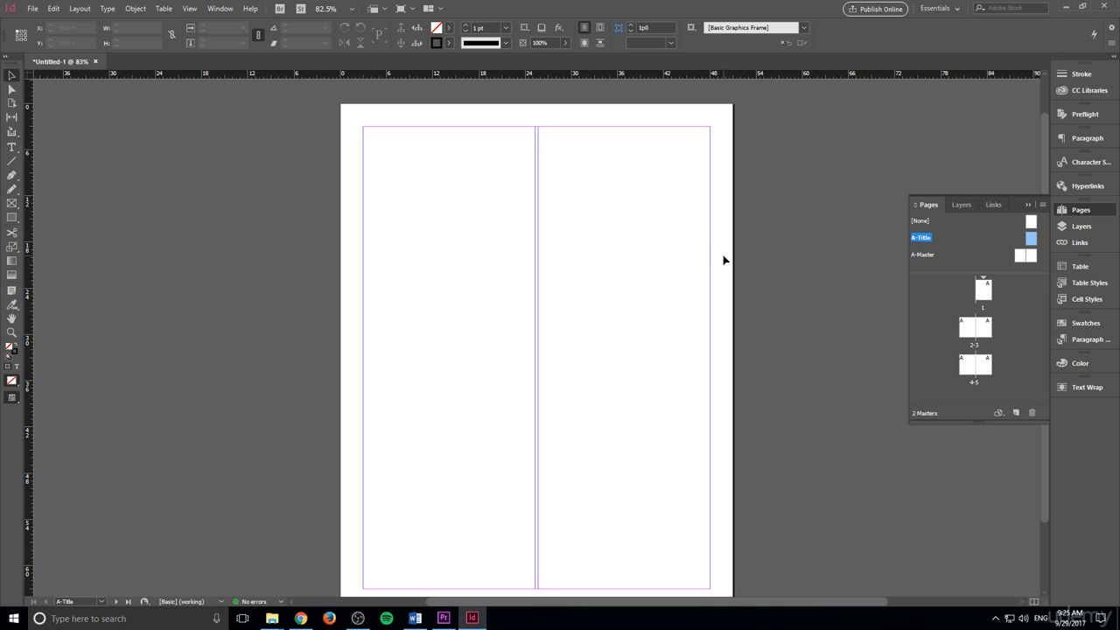
scroll(723, 260, down, 1)
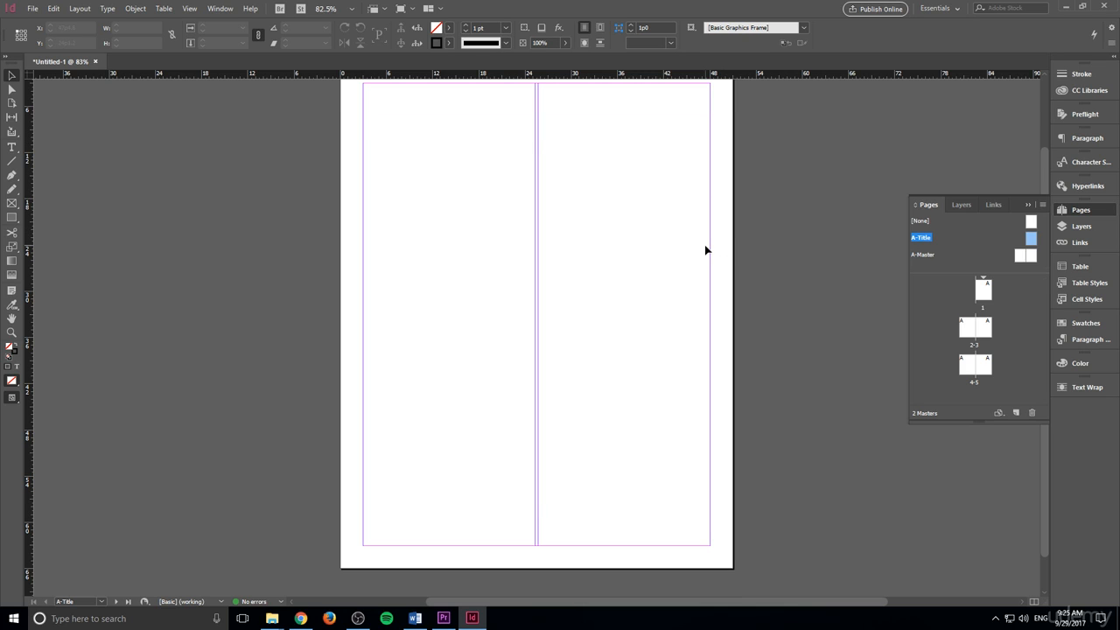
scroll(681, 240, up, 1)
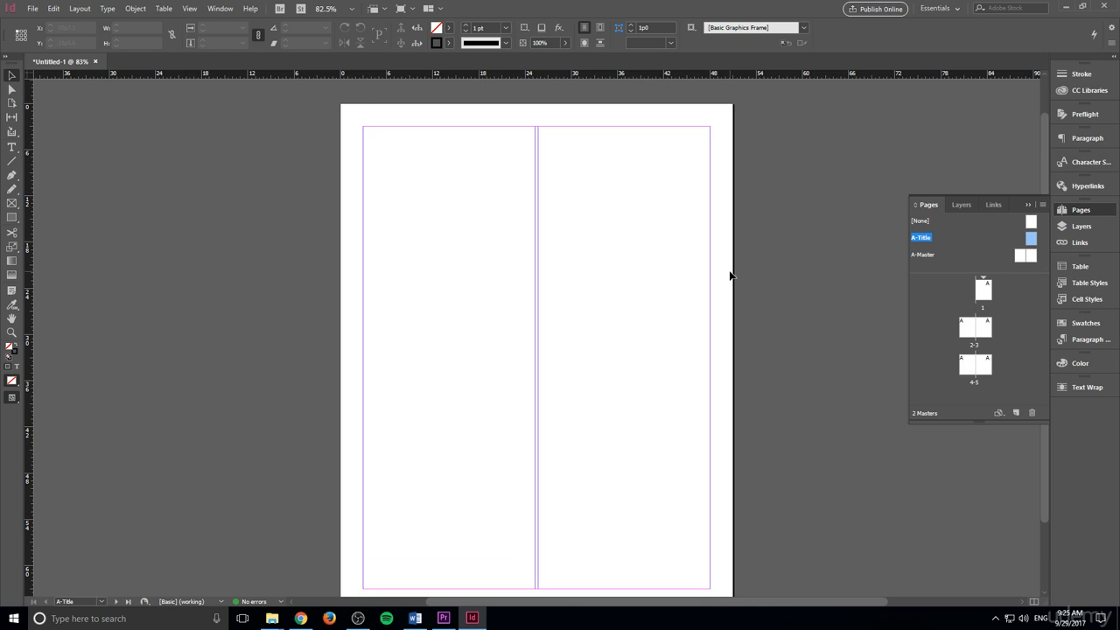
scroll(739, 280, down, 1)
scroll(753, 254, up, 1)
mouse_move(543, 75)
mouse_down()
mouse_move(531, 171)
mouse_move(525, 68)
mouse_move(525, 81)
mouse_up()
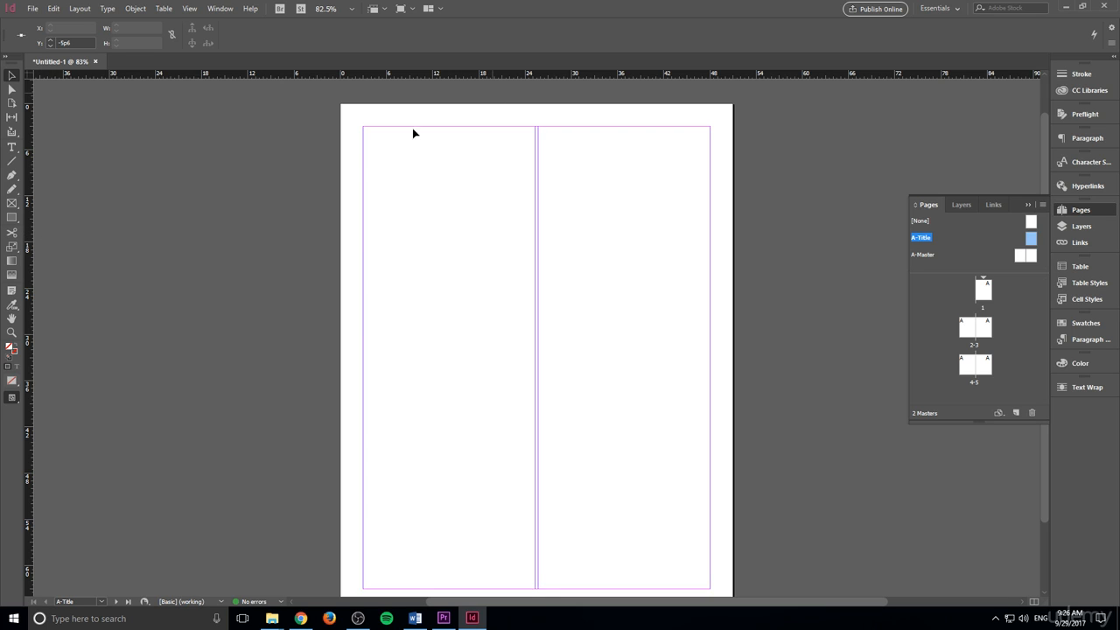
- Draw a rectangle about 45p0 by 11p10 across the upper margins of A-Title and place DSC_0130.JPG from the Unit 8 folder in it
click(11, 217)
mouse_move(364, 128)
mouse_down()
mouse_move(699, 253)
mouse_move(709, 217)
mouse_up()
click(33, 8)
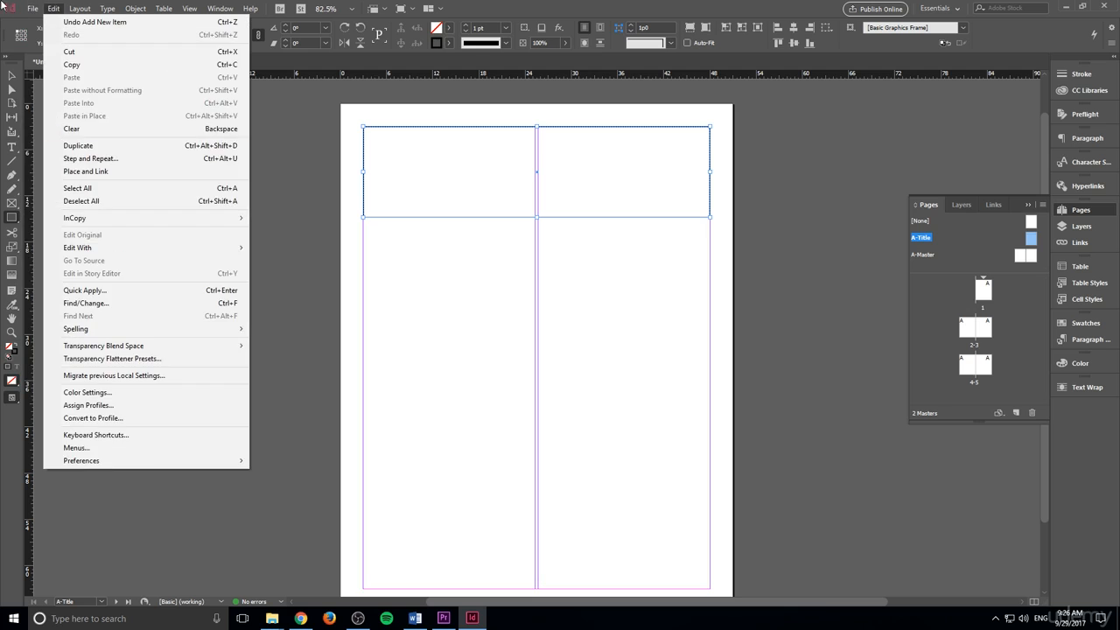
click(58, 170)
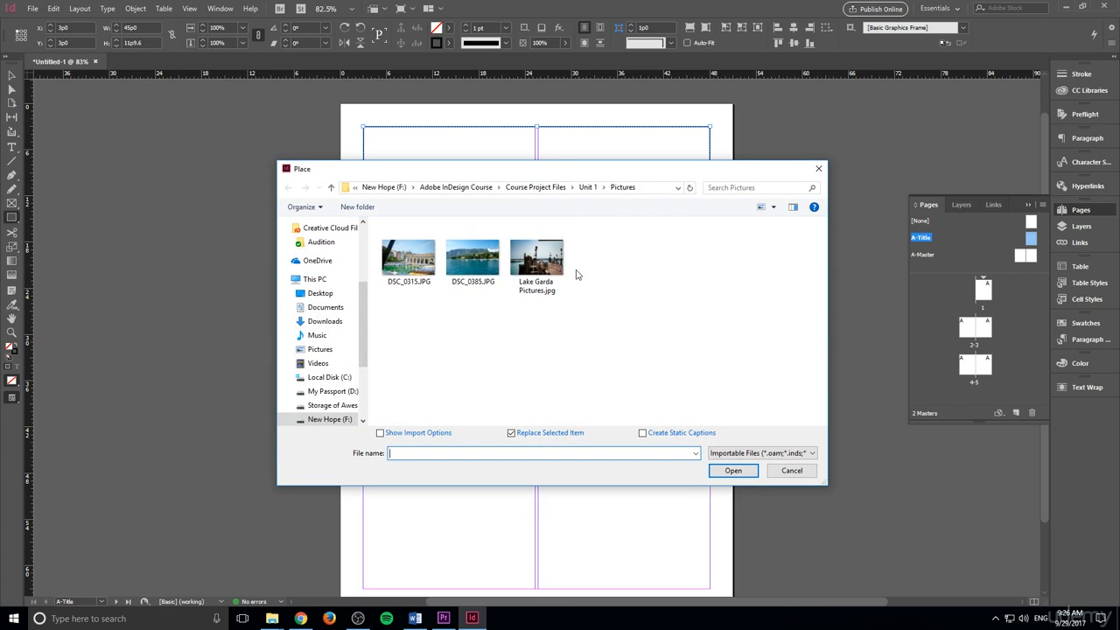
click(577, 187)
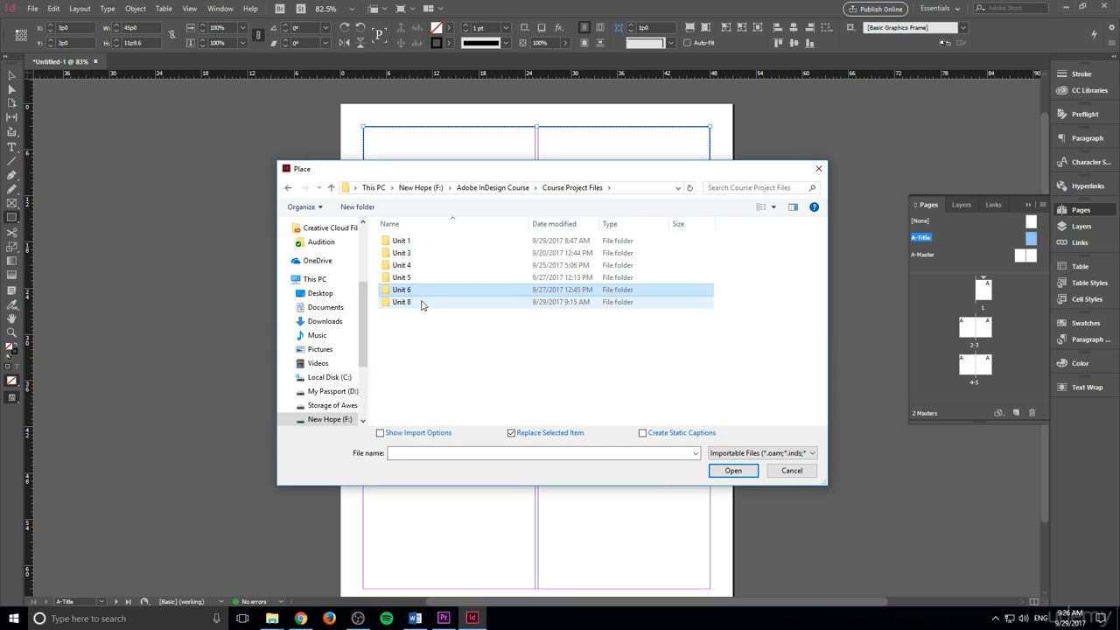
double_click(403, 302)
drag(814, 360, 705, 388)
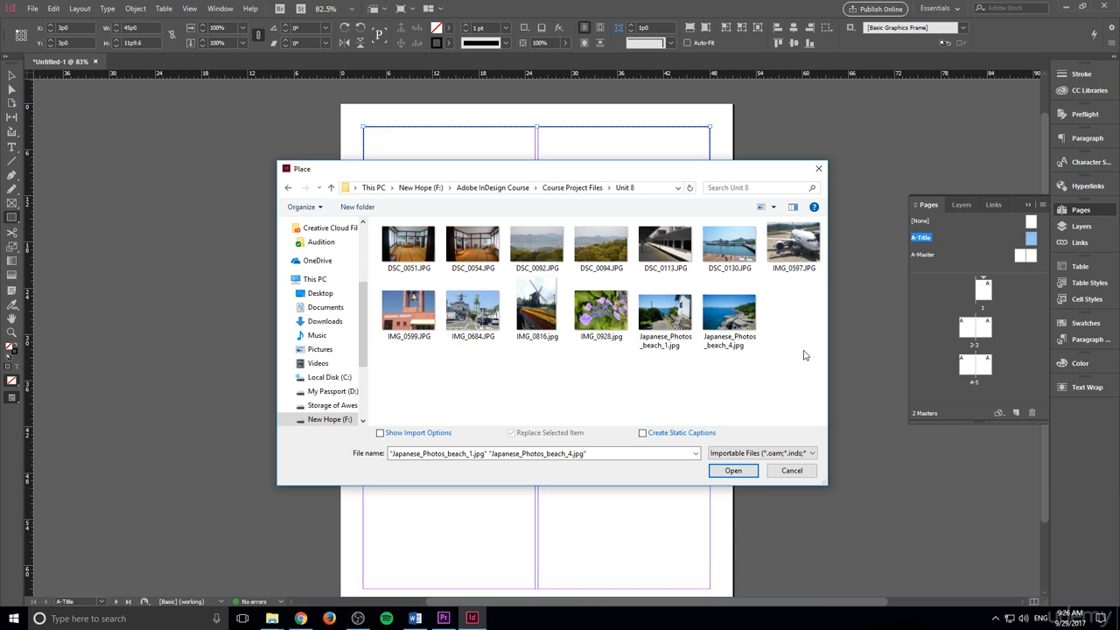
mouse_move(804, 355)
mouse_down()
mouse_move(697, 279)
mouse_move(749, 339)
mouse_move(788, 359)
mouse_up()
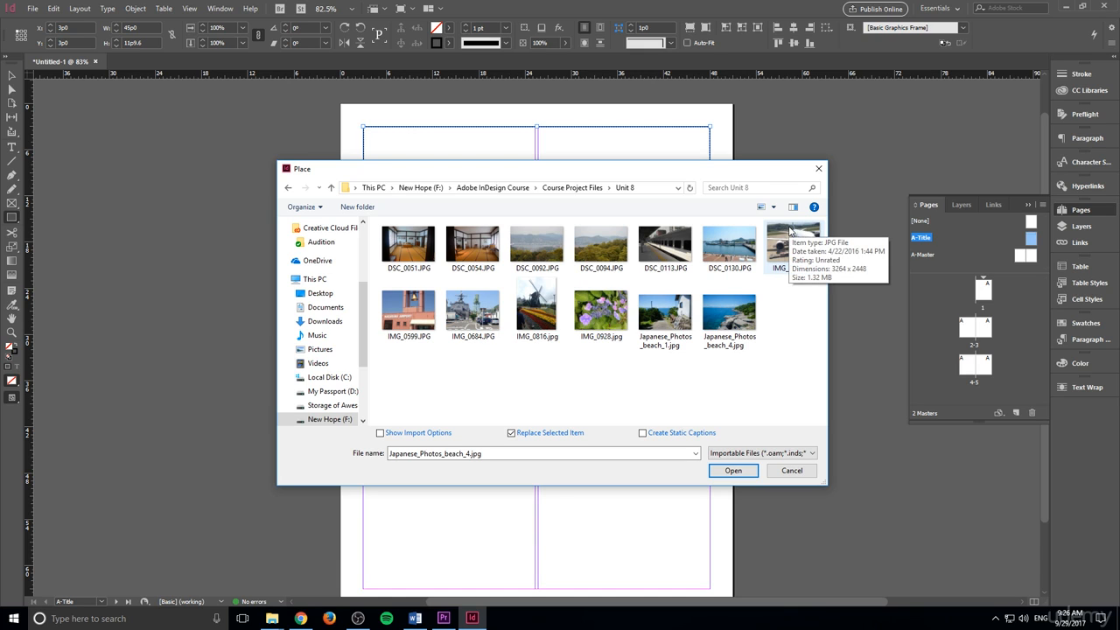
click(729, 245)
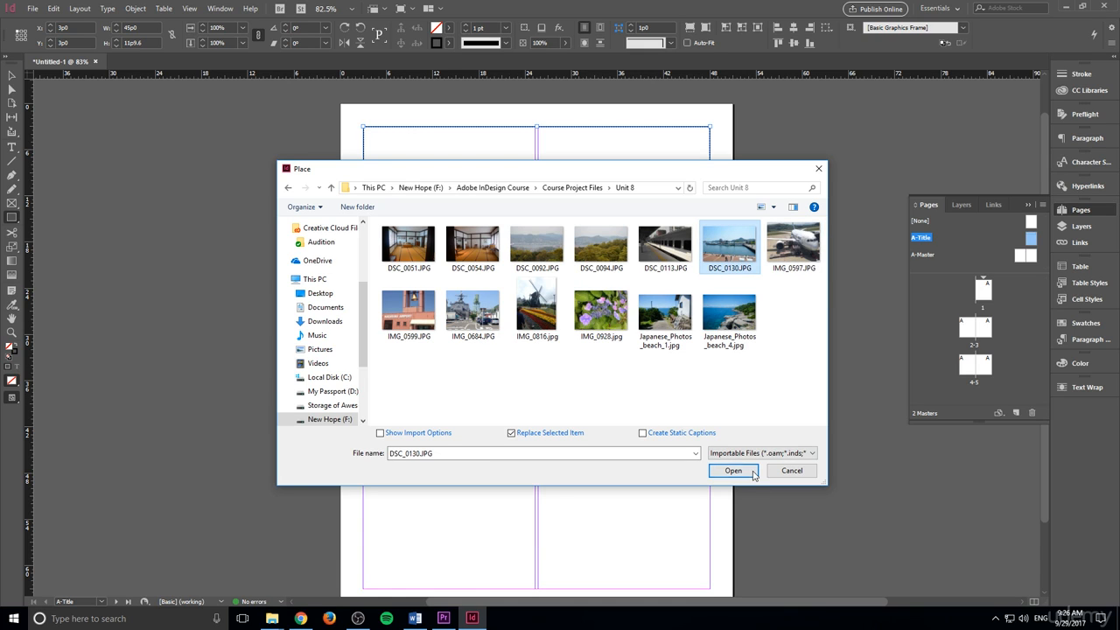
click(733, 471)
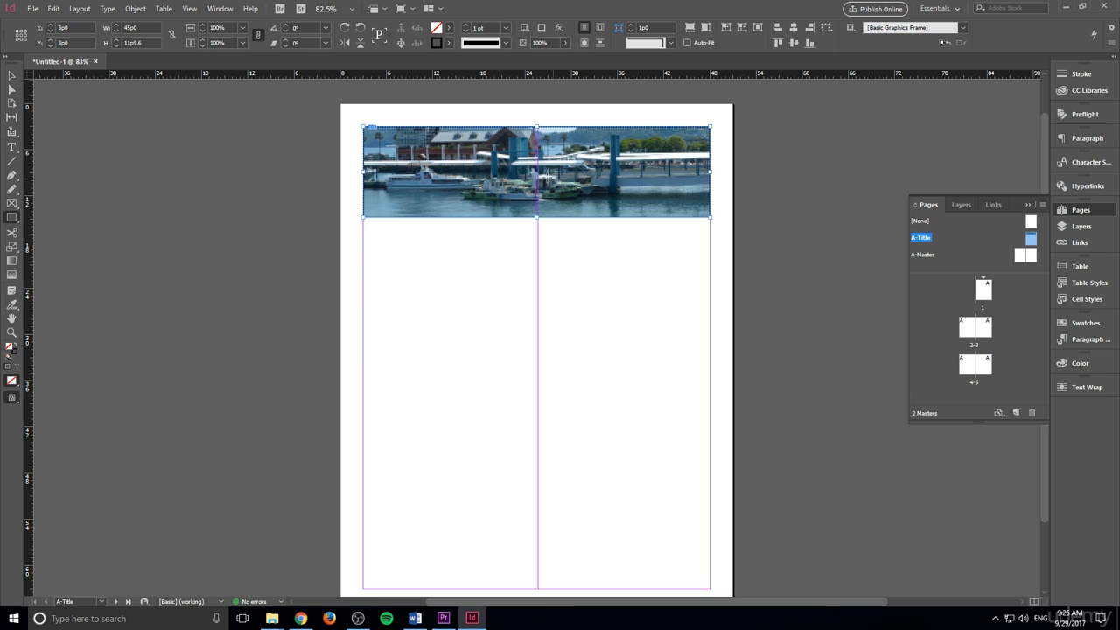
- Scale the harbour photo to about 50% inside its frame and reposition it so the water and boats fill the banner
click(10, 76)
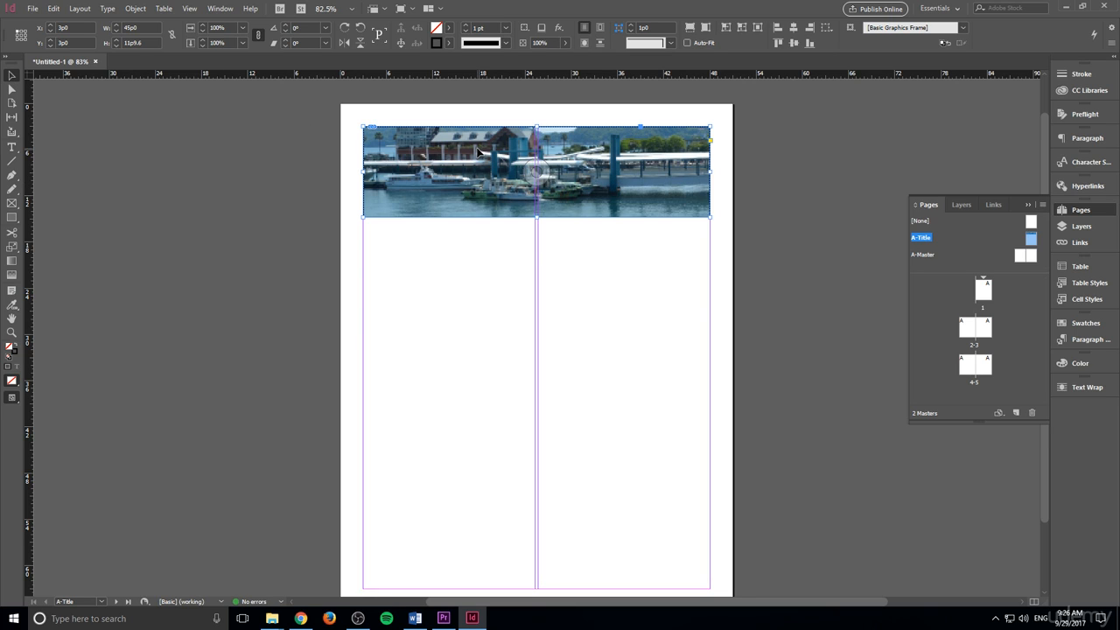
click(542, 169)
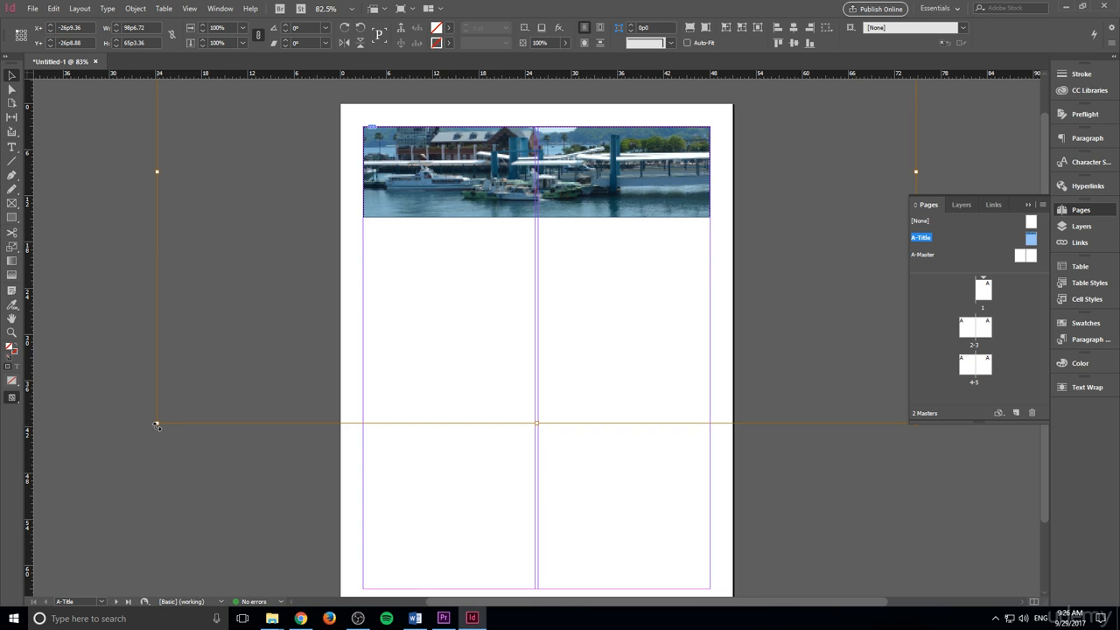
drag(156, 424, 355, 234)
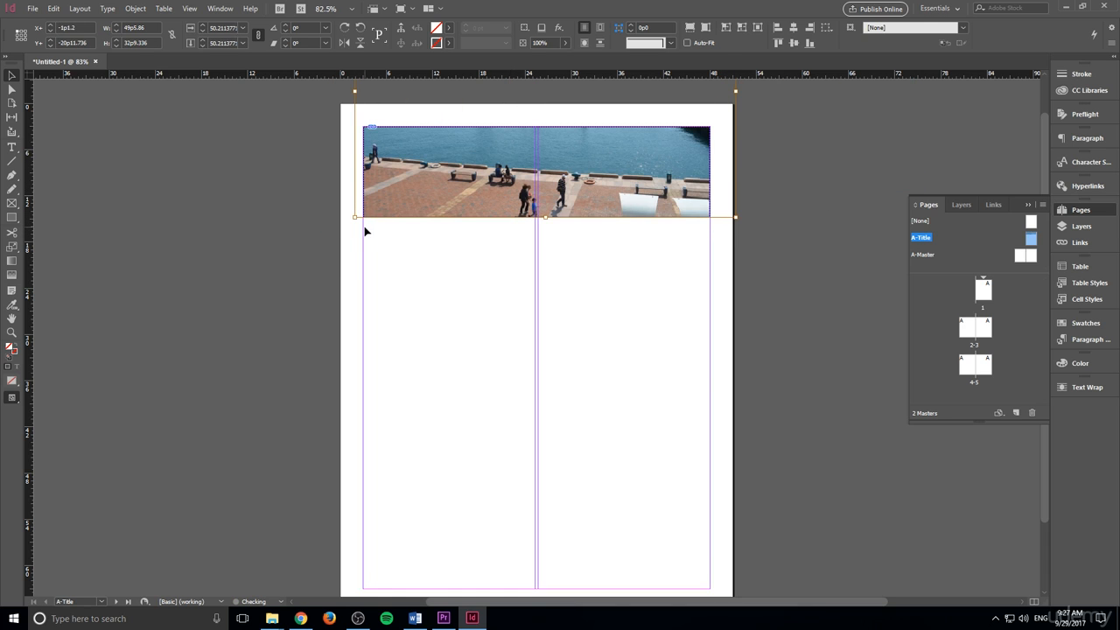
drag(532, 173, 524, 231)
mouse_move(532, 175)
mouse_down()
mouse_move(542, 182)
mouse_move(537, 163)
mouse_up()
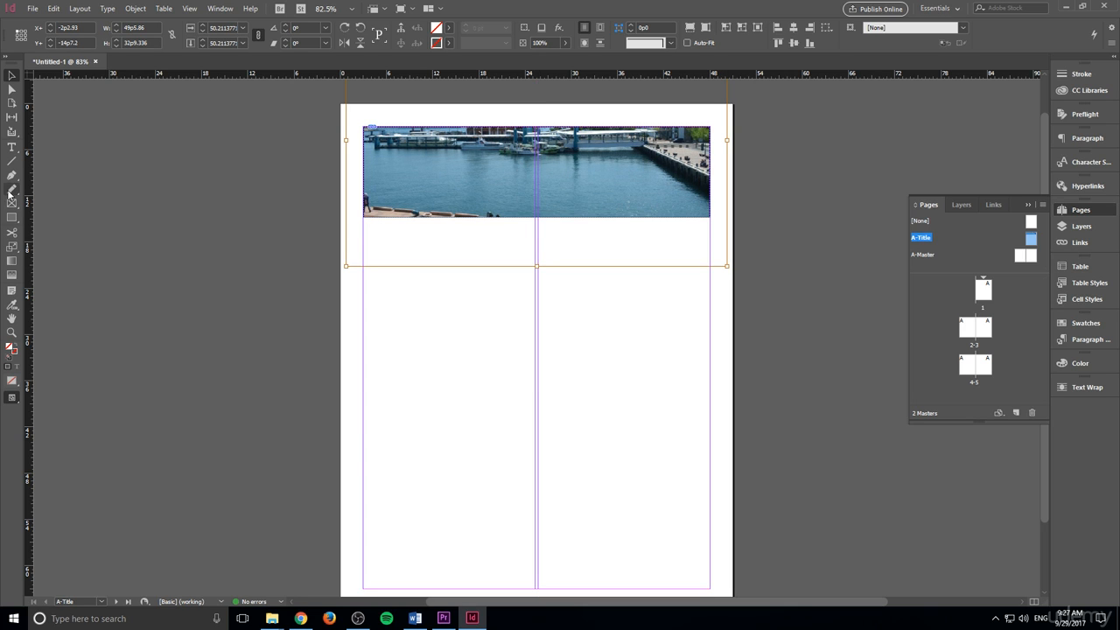
- Add a text frame over the banner photo containing "Nagasaki Japan Chapter 1"
click(11, 147)
drag(381, 154, 701, 198)
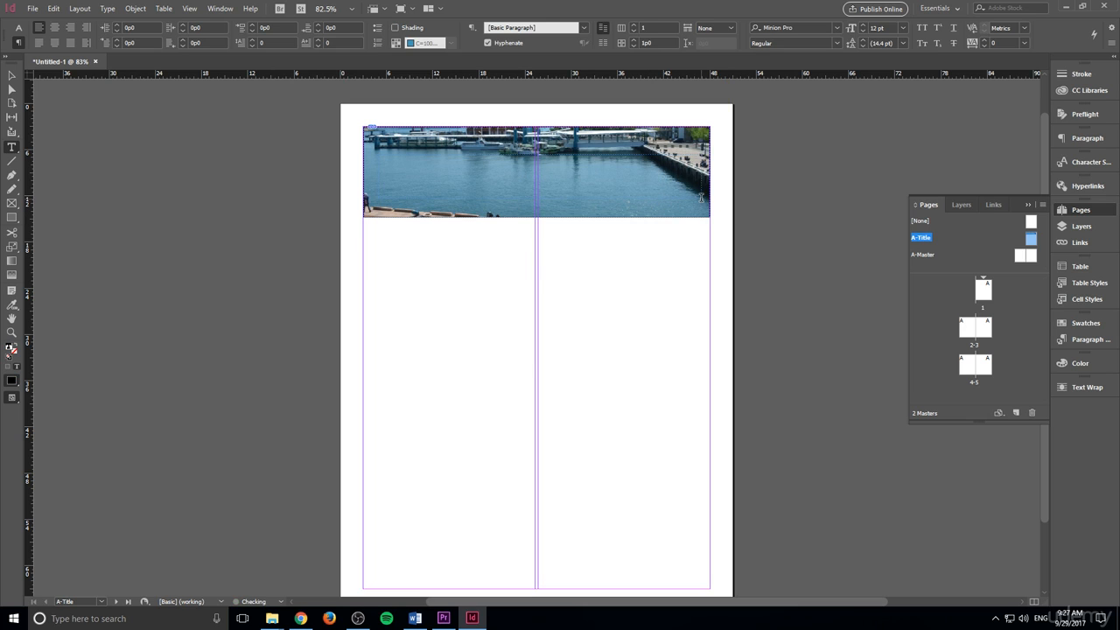
text(Nagasaki Japan Chapter 1)
- Set the font size of the "Nagasaki Japan Chapter 1" title to 48 pt
triple_click(459, 163)
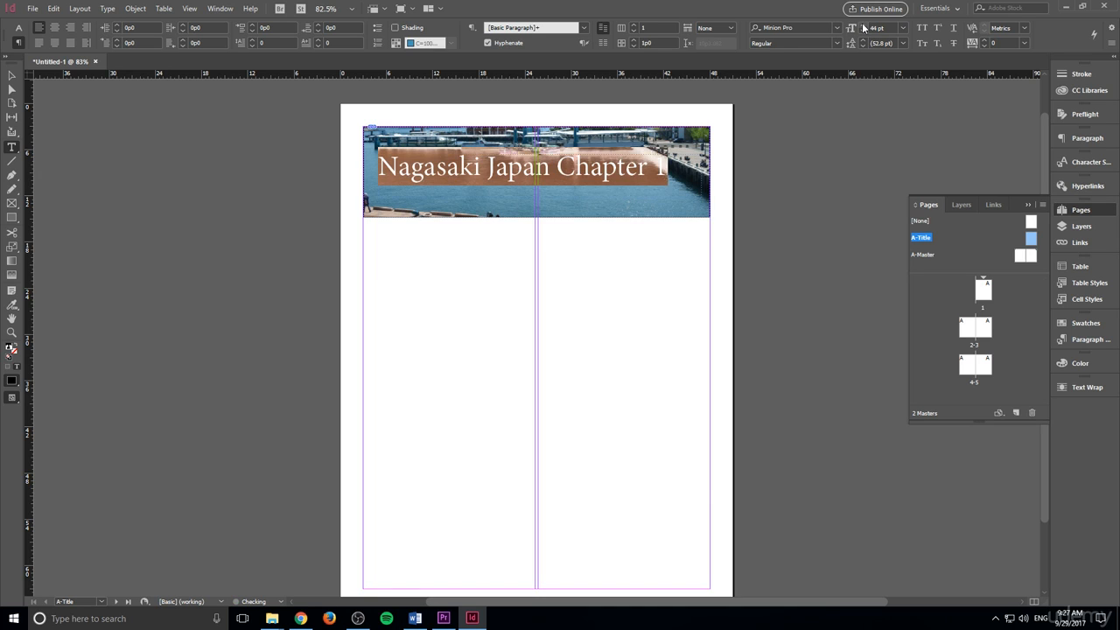
click(862, 25)
click(862, 24)
click(862, 24)
click(862, 25)
click(542, 171)
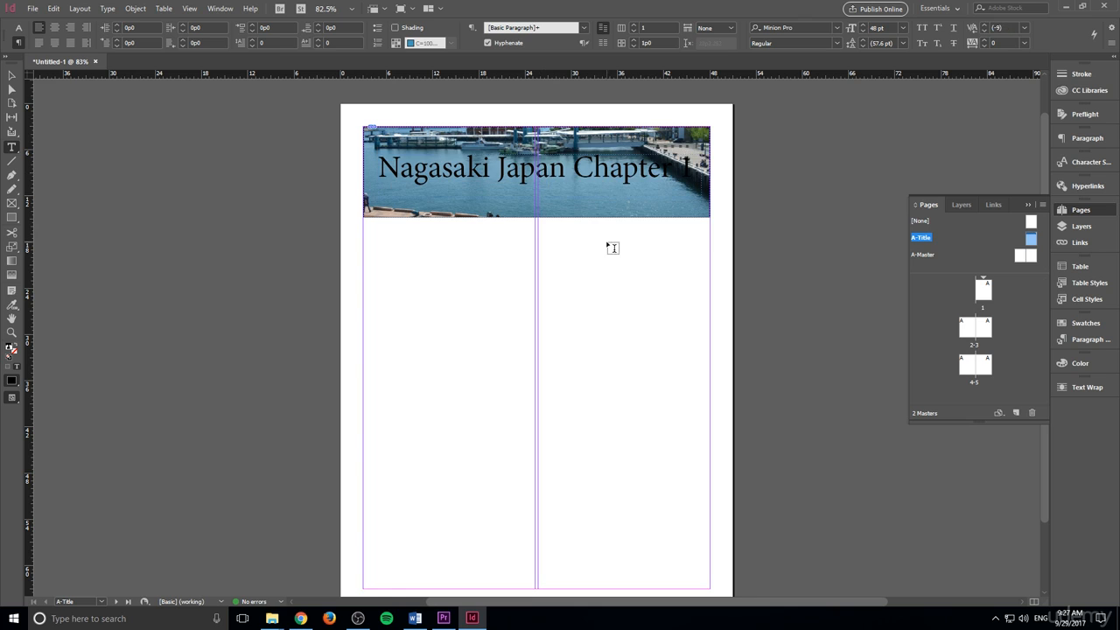
- Turn the "Nagasaki Japan Chapter 1" title text white by setting its black fill tint to 0%
drag(695, 168, 375, 167)
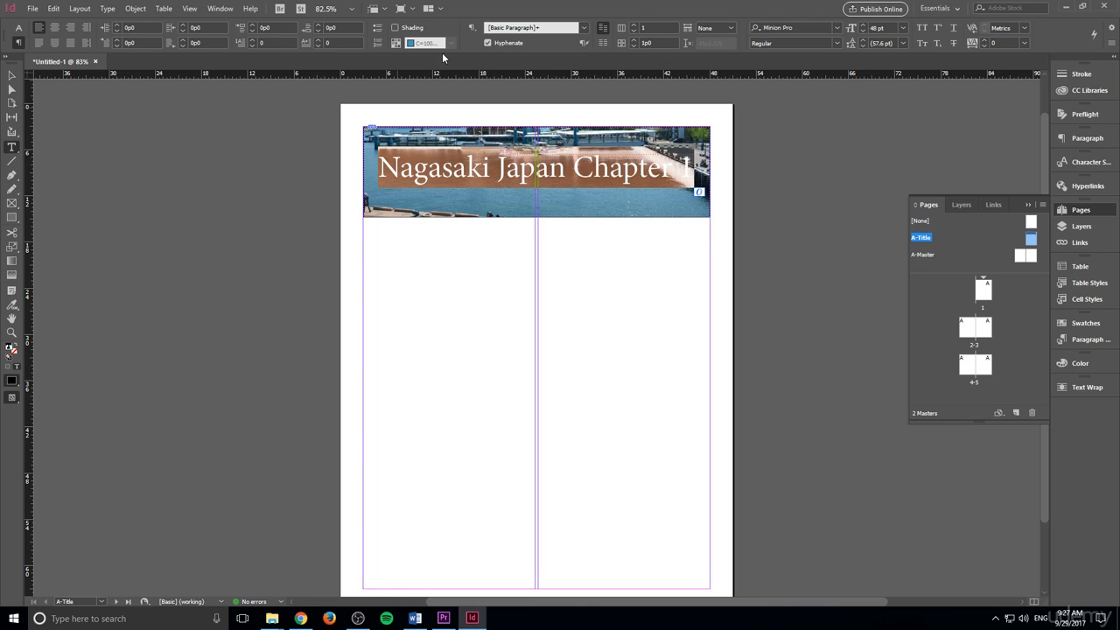
click(13, 383)
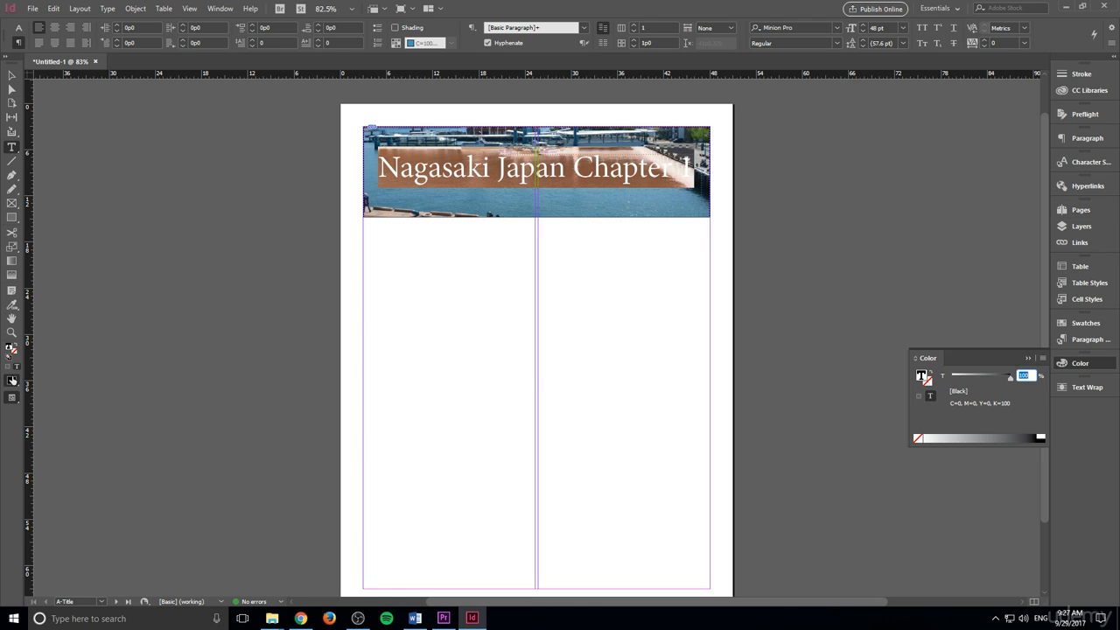
drag(1013, 377, 952, 376)
click(12, 76)
click(841, 218)
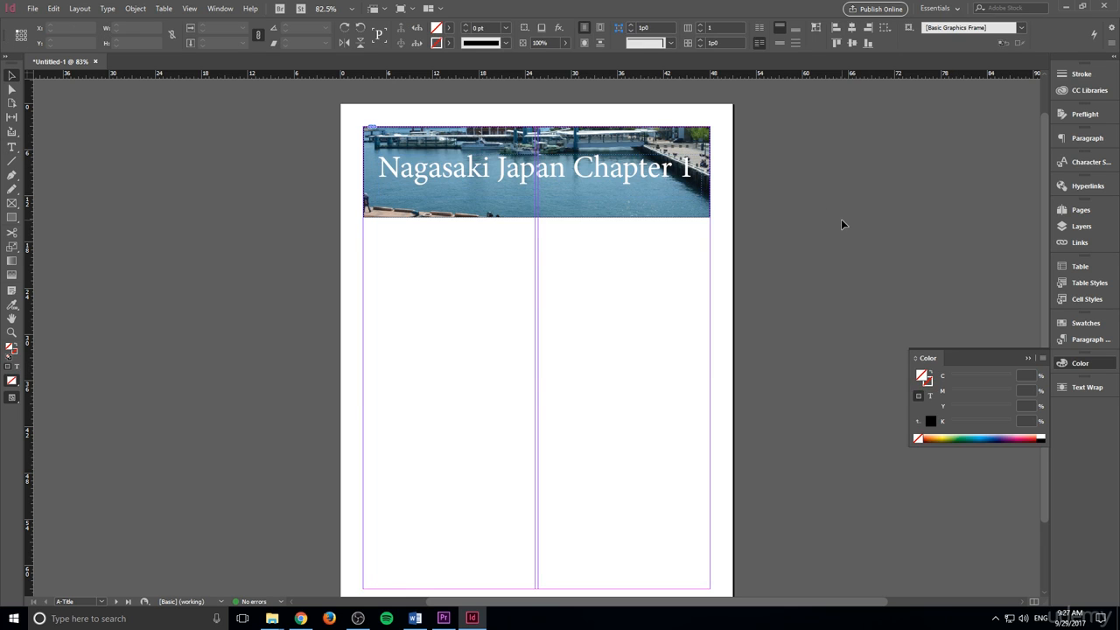
- Set the font style of the whole banner title to Bold Cond
key(t)
drag(699, 163, 347, 142)
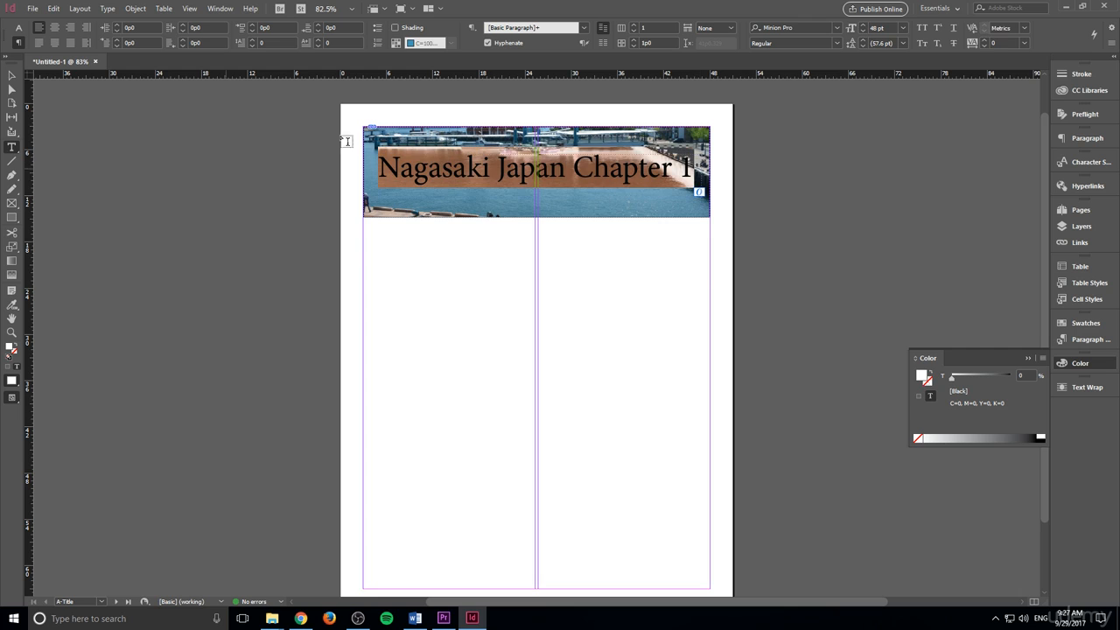
click(833, 43)
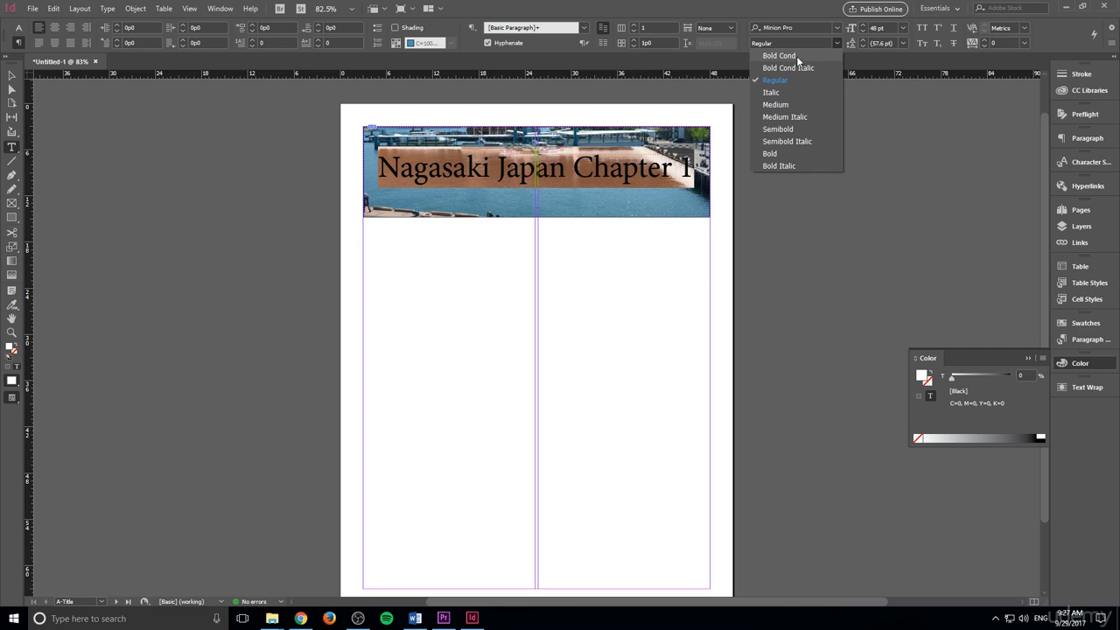
click(796, 54)
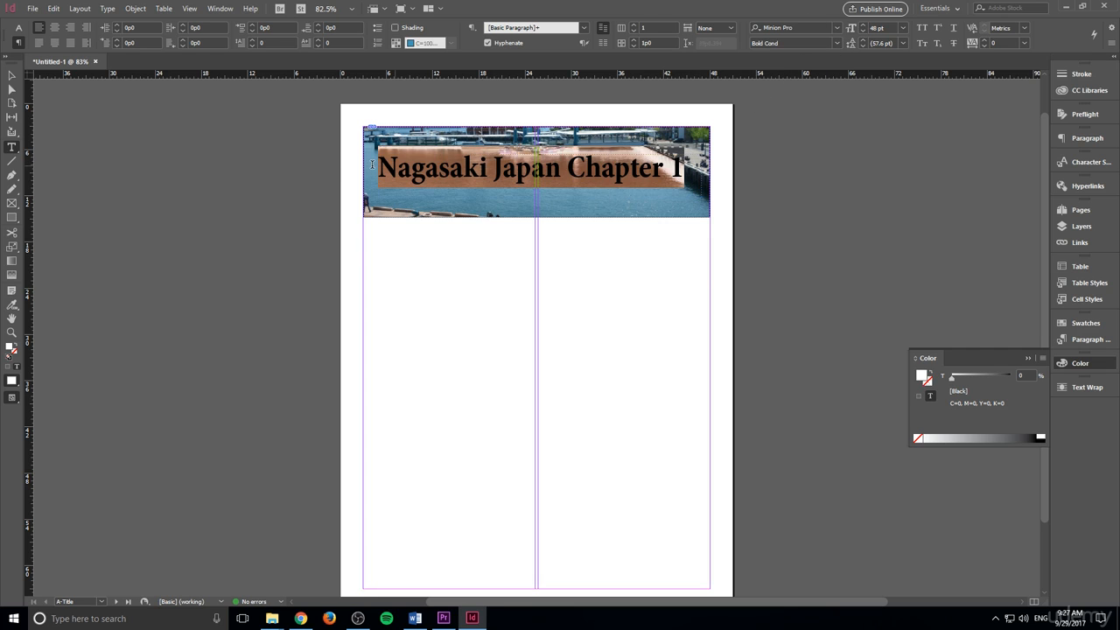
- Shift the title text frame right over the banner photo to about X 7p0
key(Escape)
drag(702, 178, 707, 177)
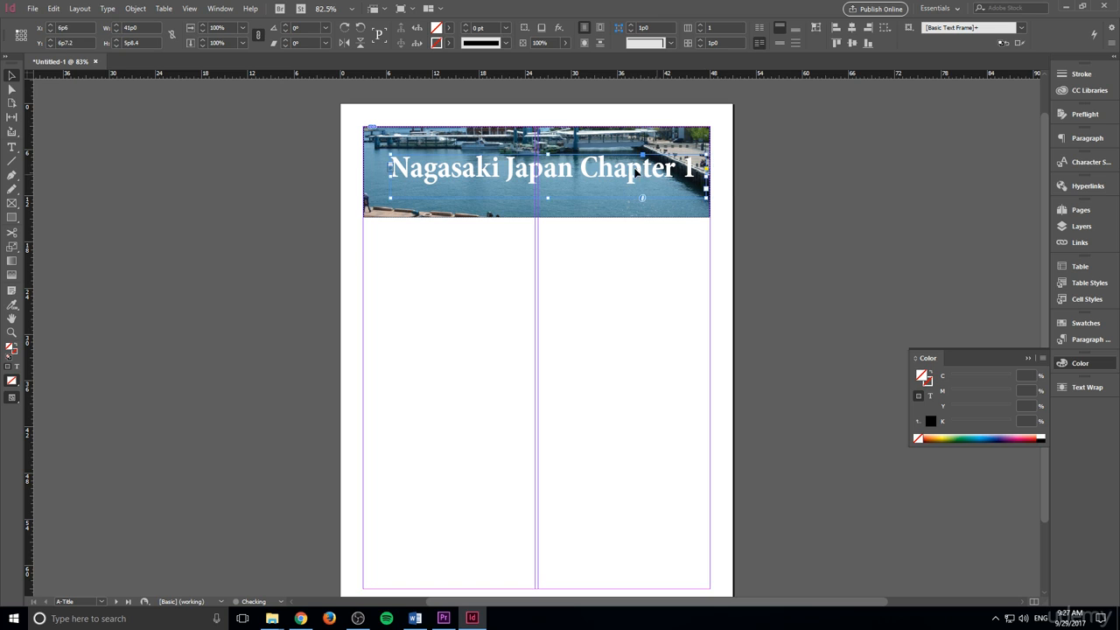
drag(629, 168, 633, 175)
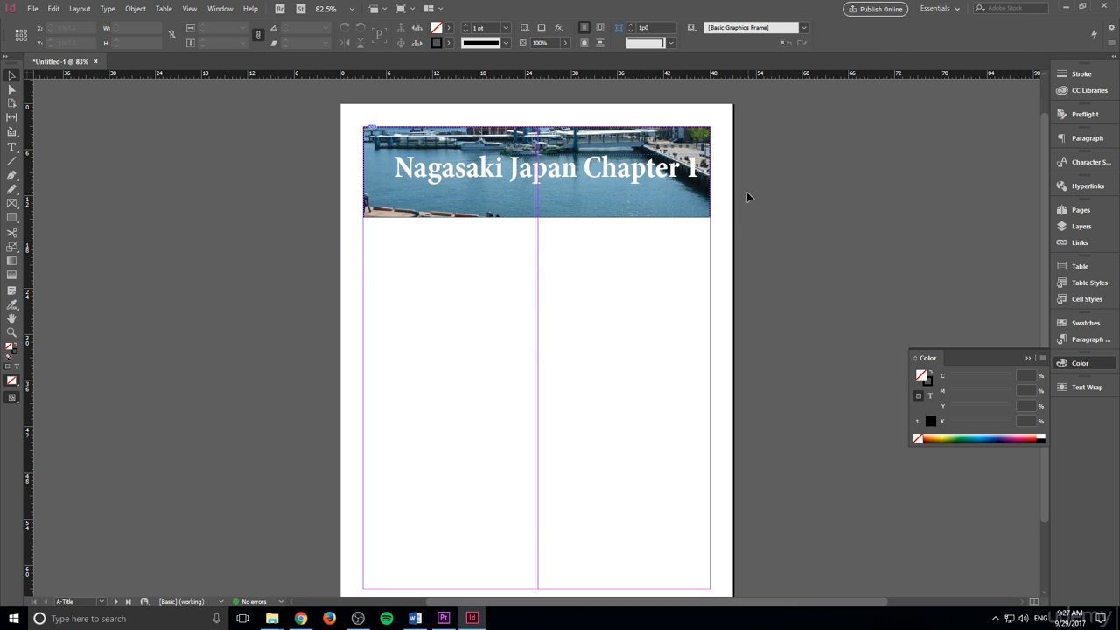
- Try raising the title text frame's stroke weight to 2 pt
click(468, 27)
click(467, 27)
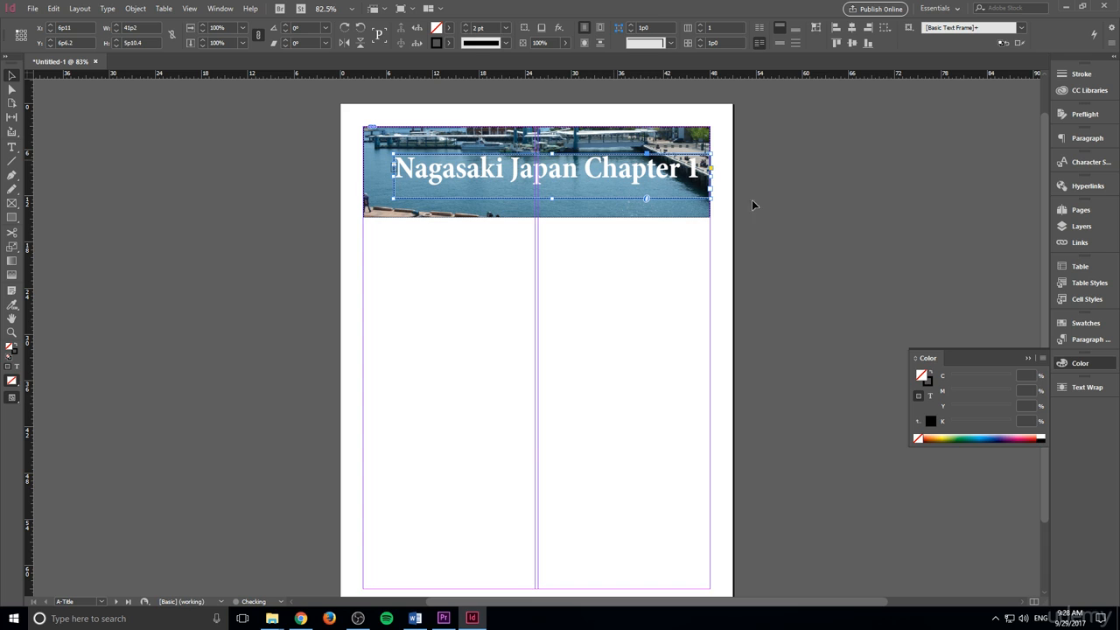
key(ctrl+z)
key(ctrl+z)
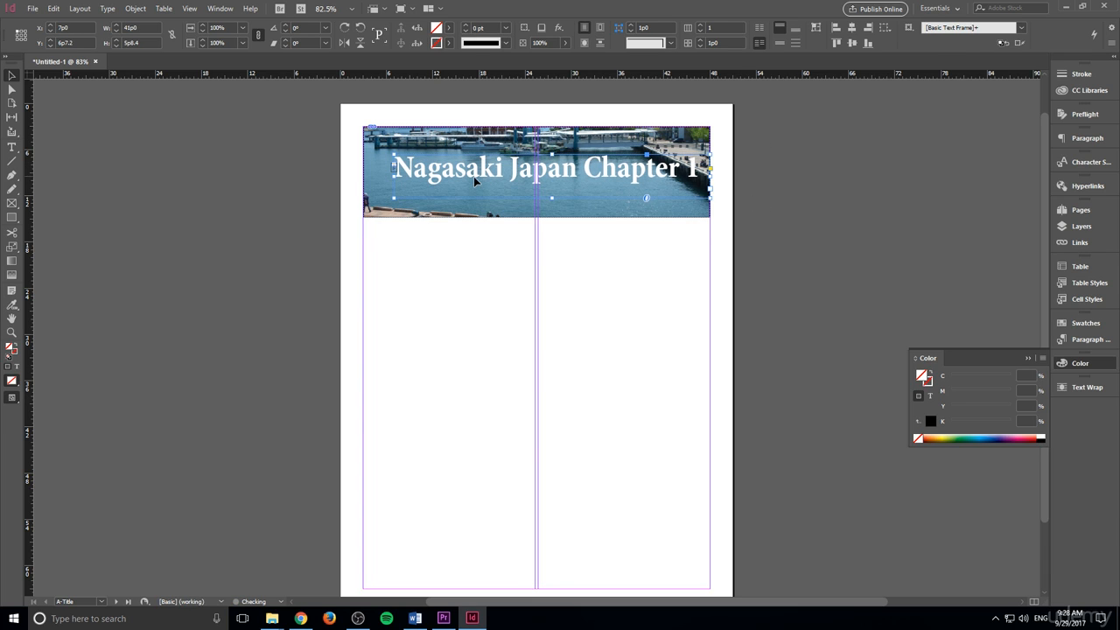
- Create a paragraph style from the formatted title text and name it "Title Style"
double_click(475, 180)
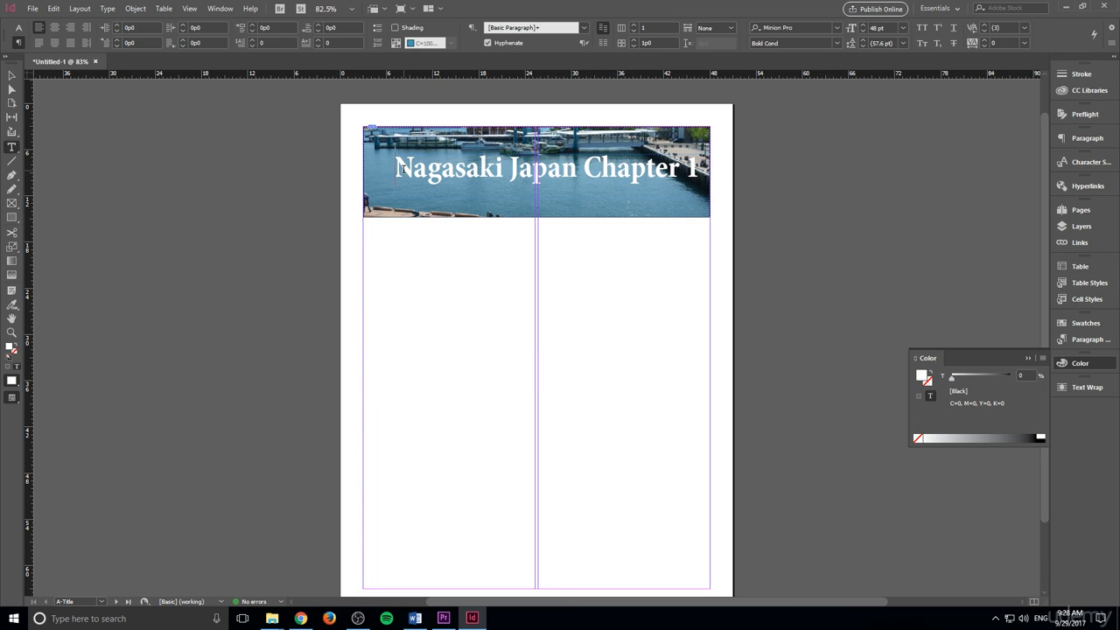
drag(400, 168, 704, 168)
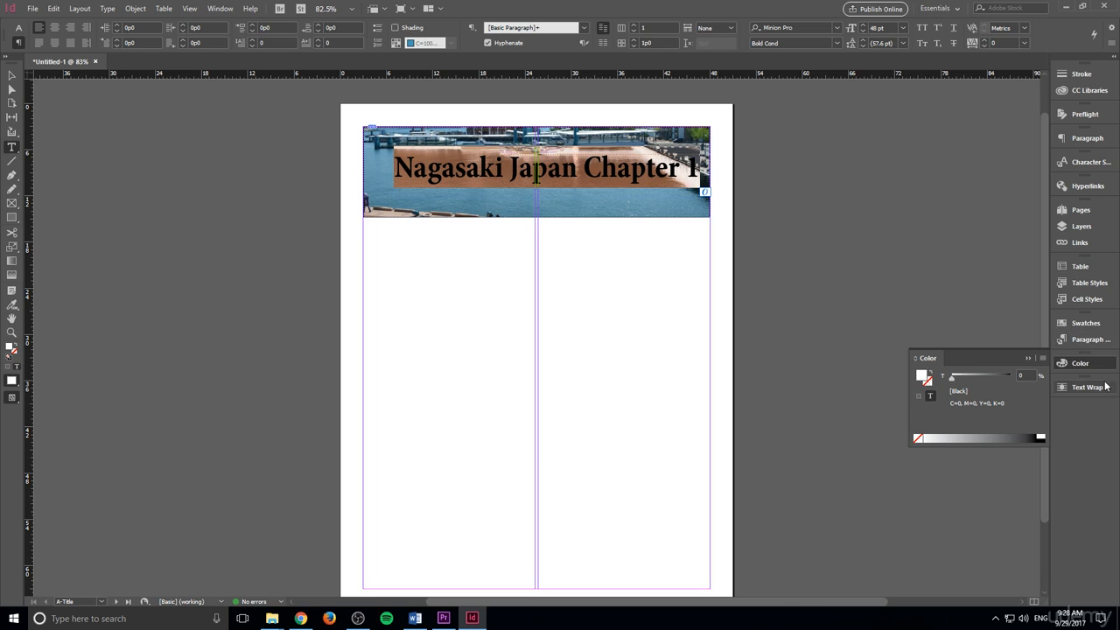
click(1098, 338)
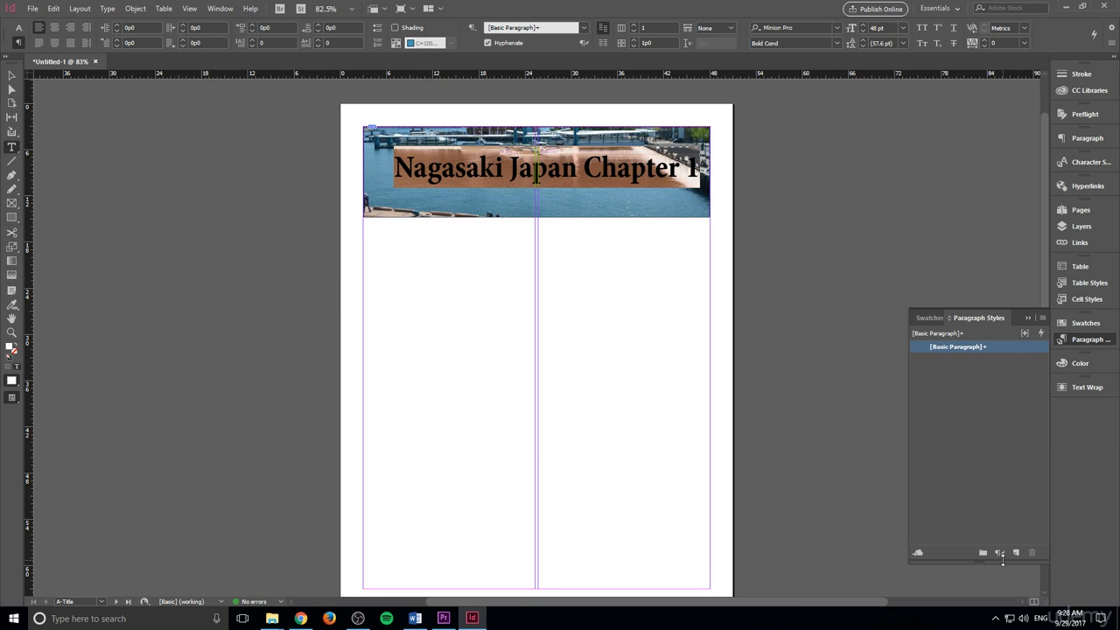
double_click(14, 355)
click(685, 224)
click(1016, 554)
double_click(964, 359)
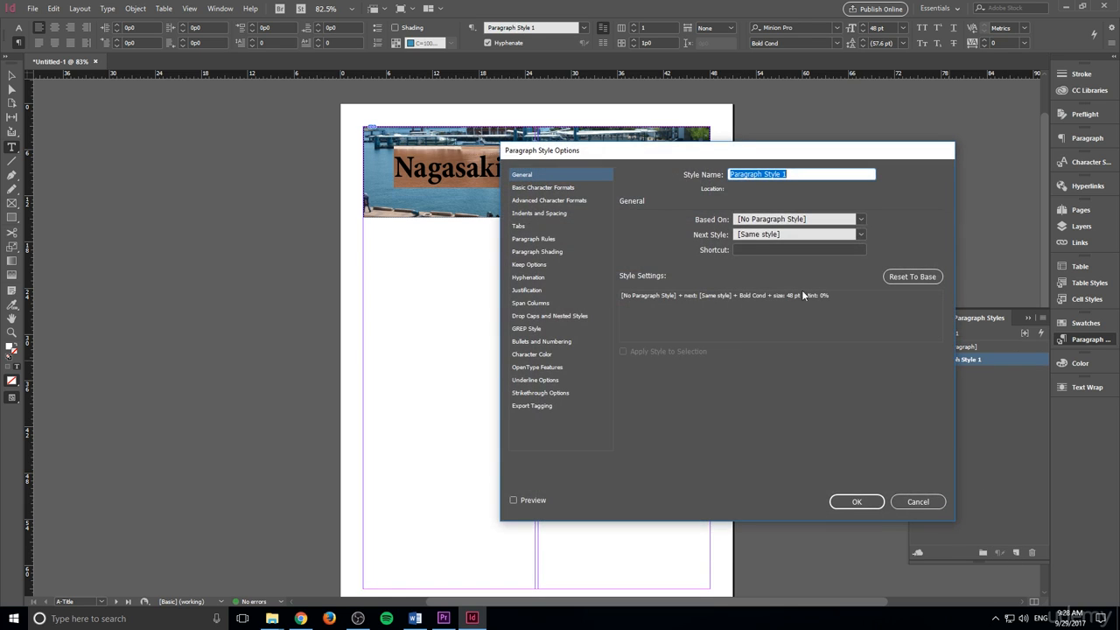
text(Title Style)
- Give Title Style a 2 pt [Registration] character stroke with preview enabled, and apply the style options
click(543, 367)
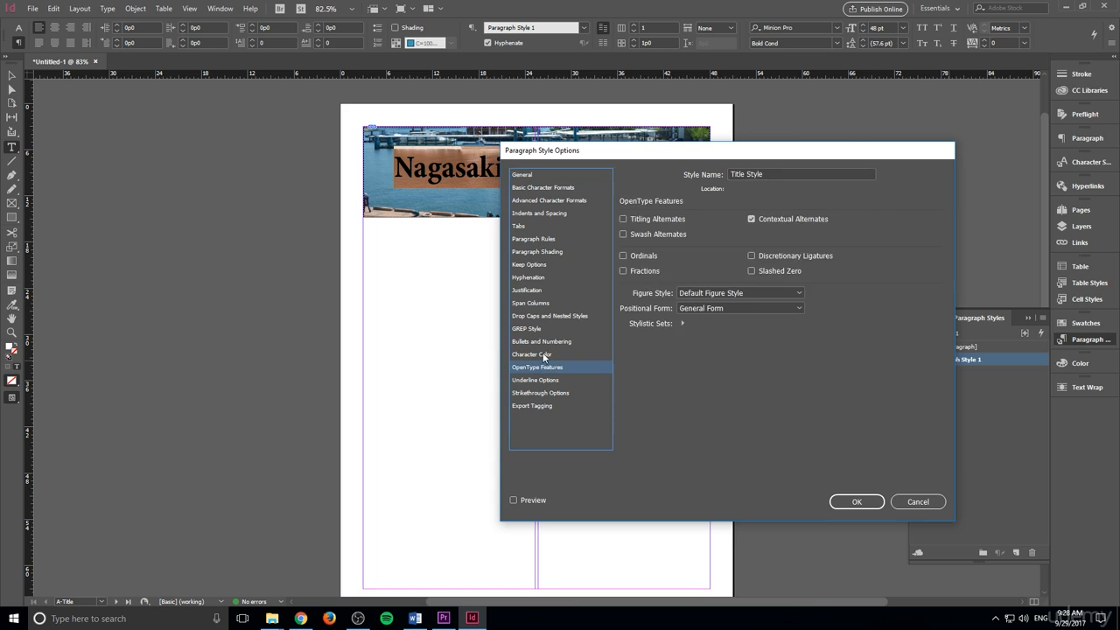
click(543, 355)
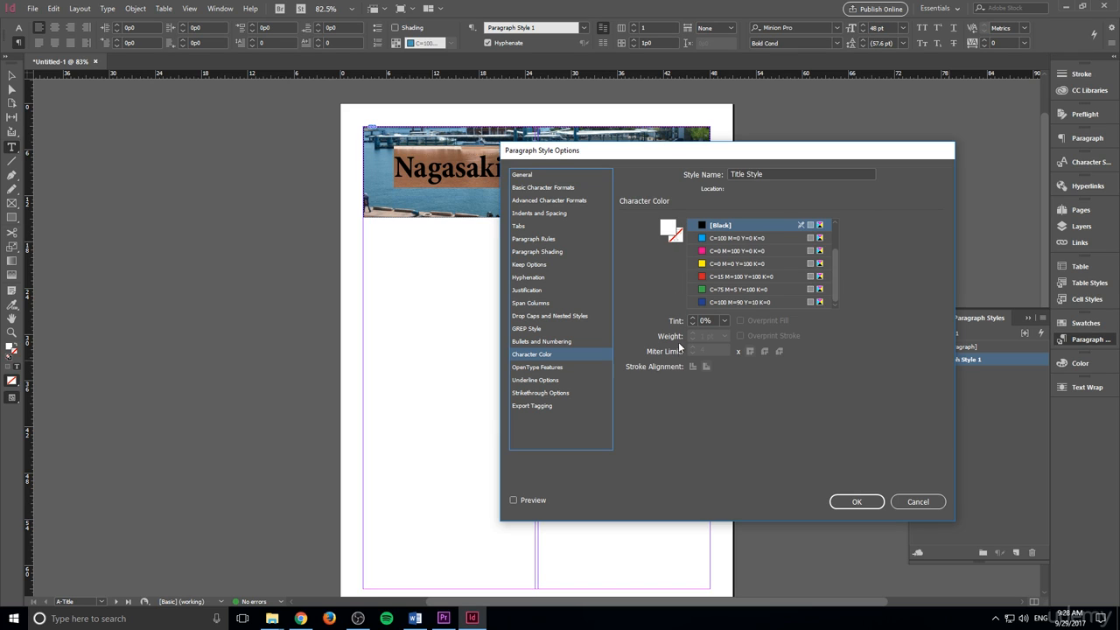
click(679, 238)
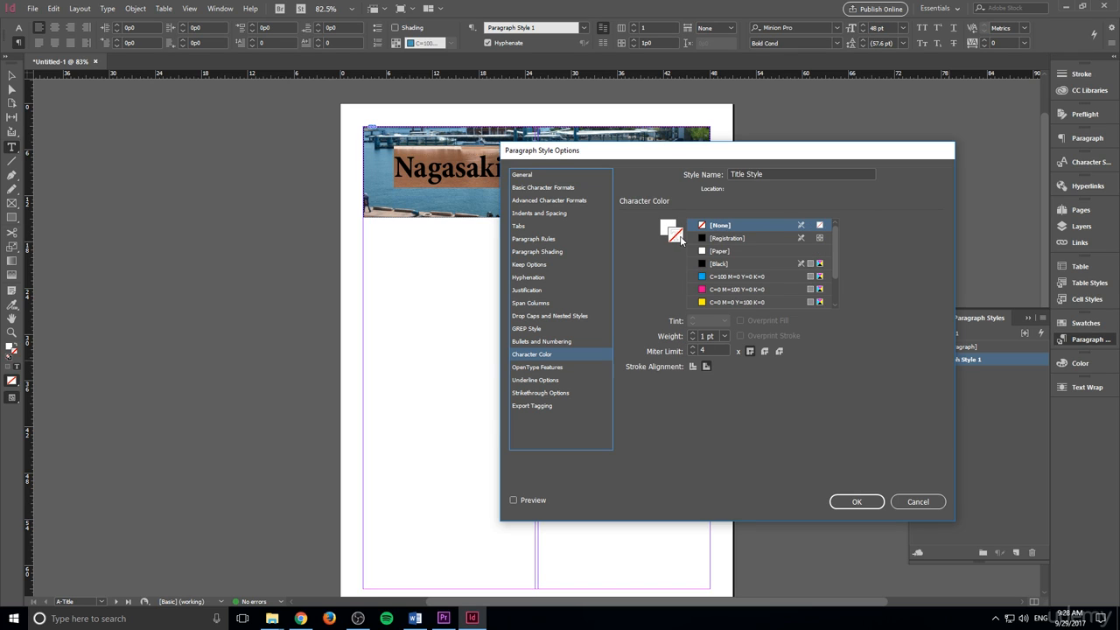
click(722, 238)
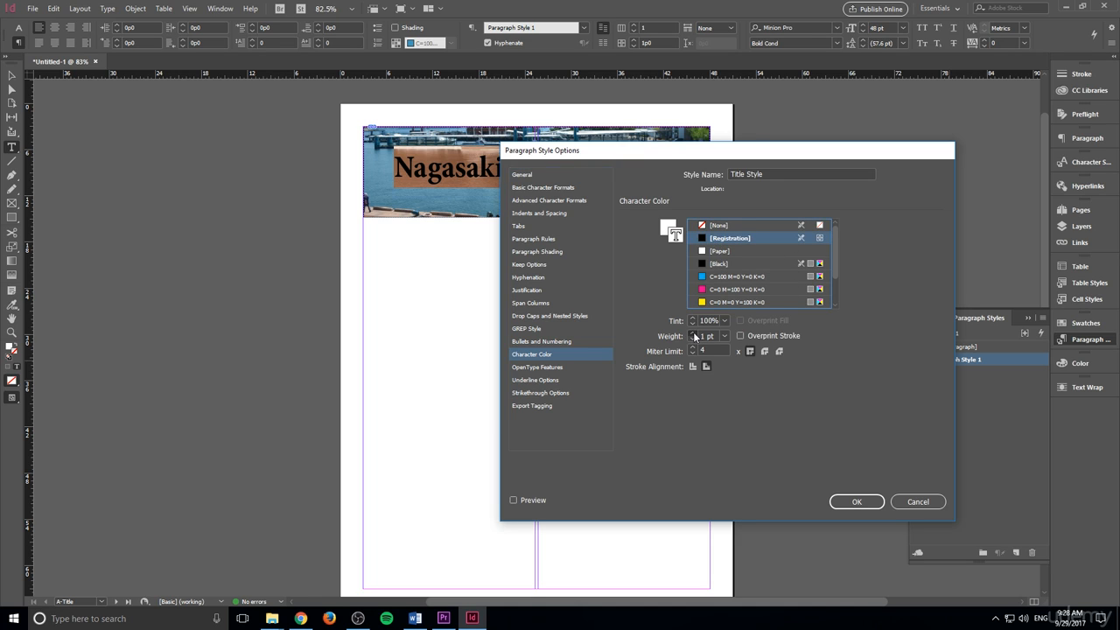
click(513, 499)
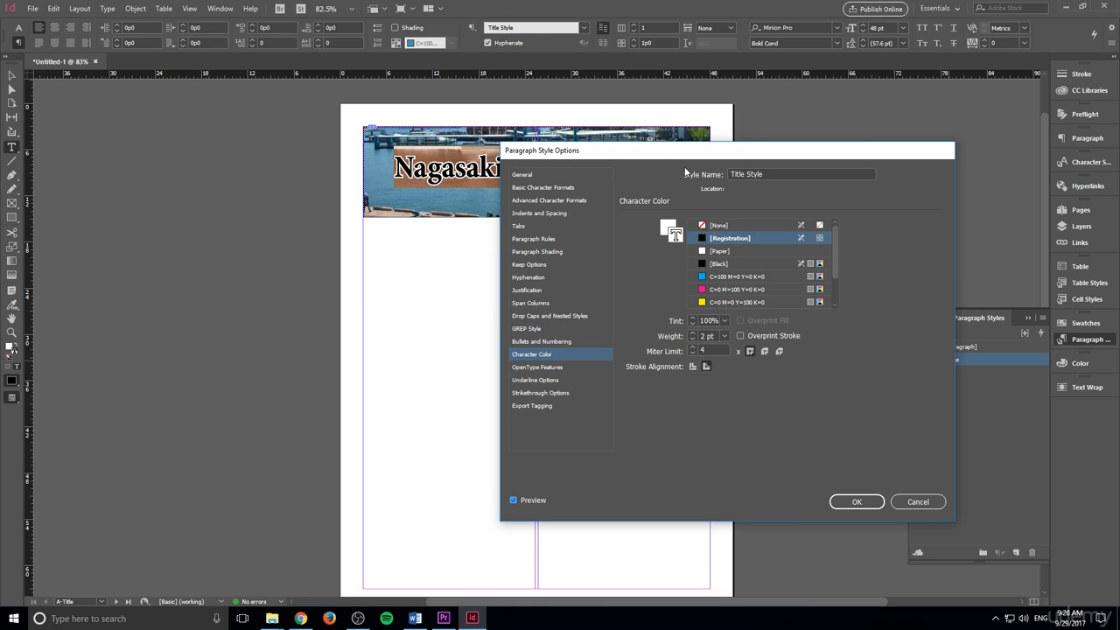
drag(735, 159, 875, 196)
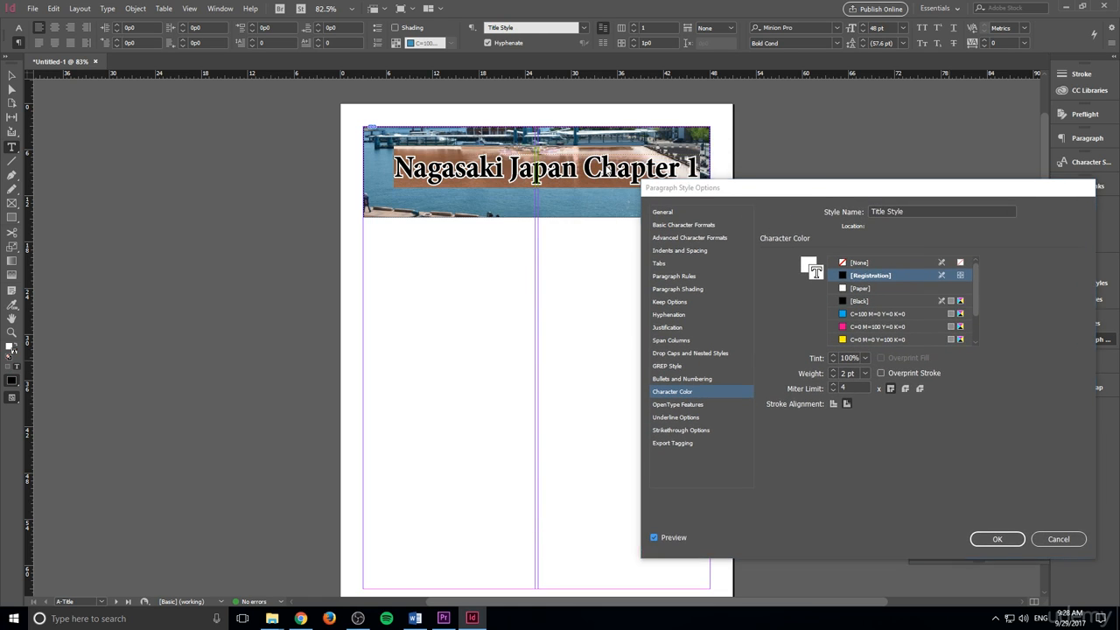
click(994, 538)
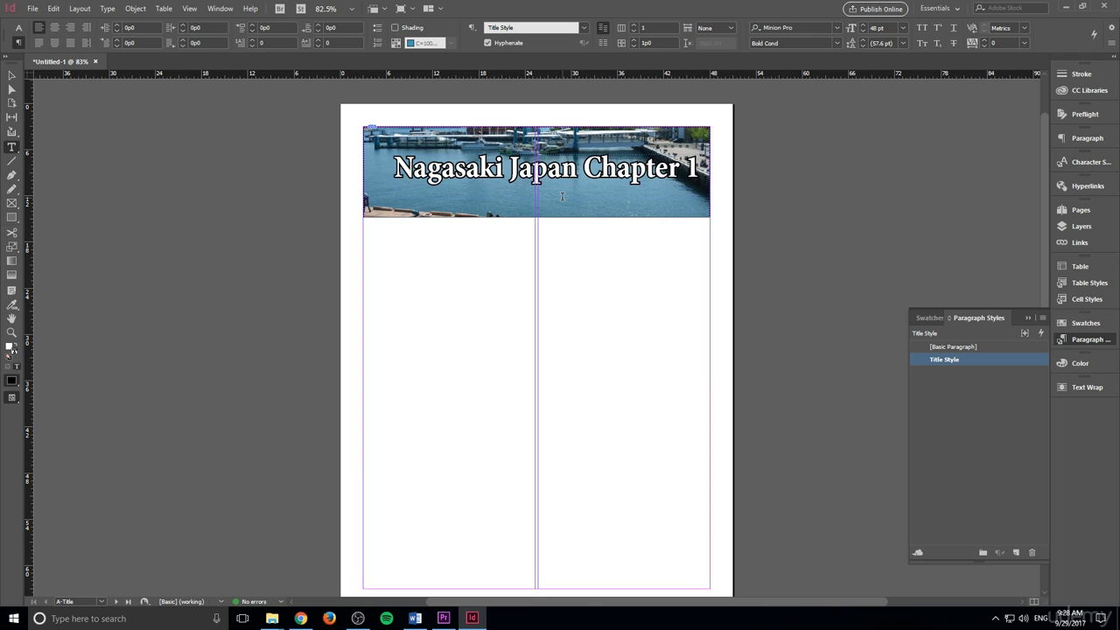
- Move the title frame left to about X 6p3.6 and show the page without guides and frame edges
click(12, 76)
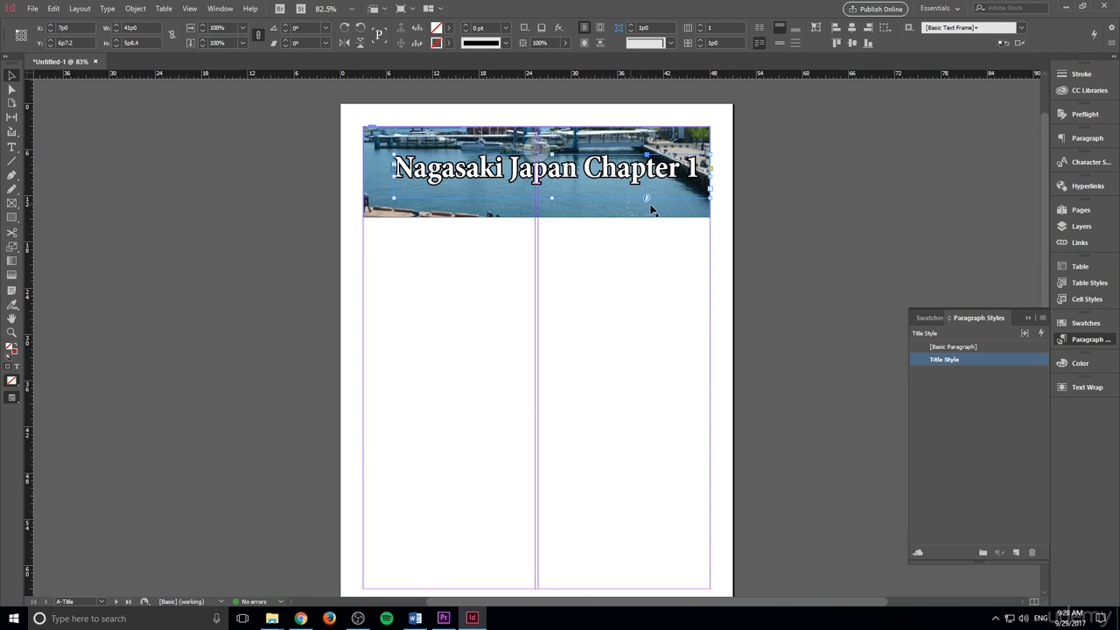
drag(647, 175, 641, 178)
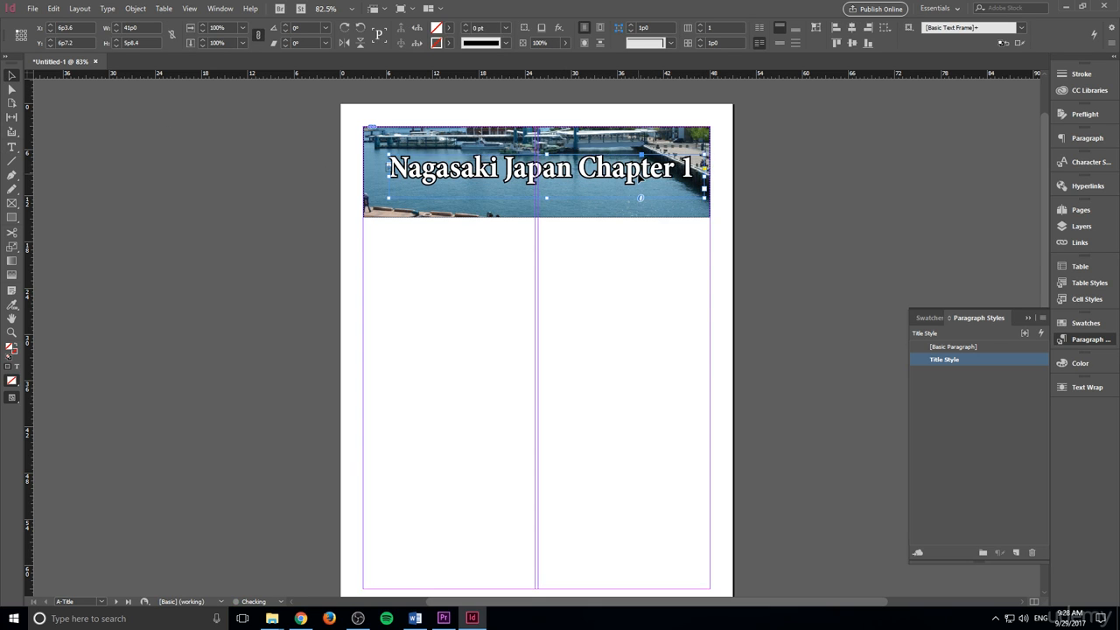
click(655, 320)
click(659, 169)
click(680, 263)
key(w)
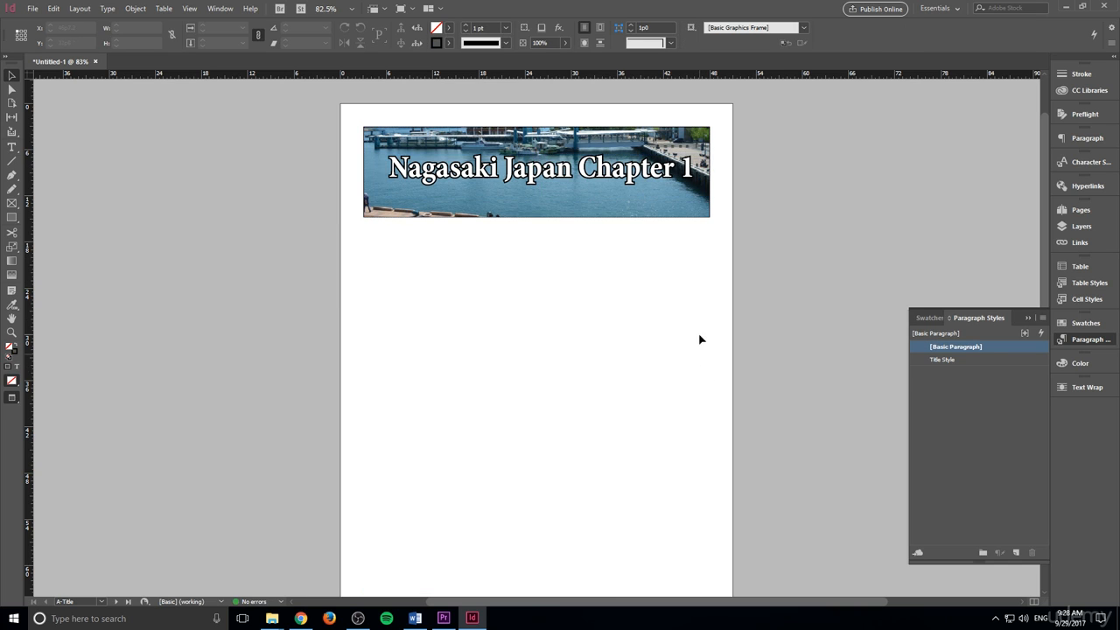
- Nudge the title frame further left in small increments to X 5p11.6, centring it on the banner
click(656, 161)
key(Left)
key(Left)
key(Left)
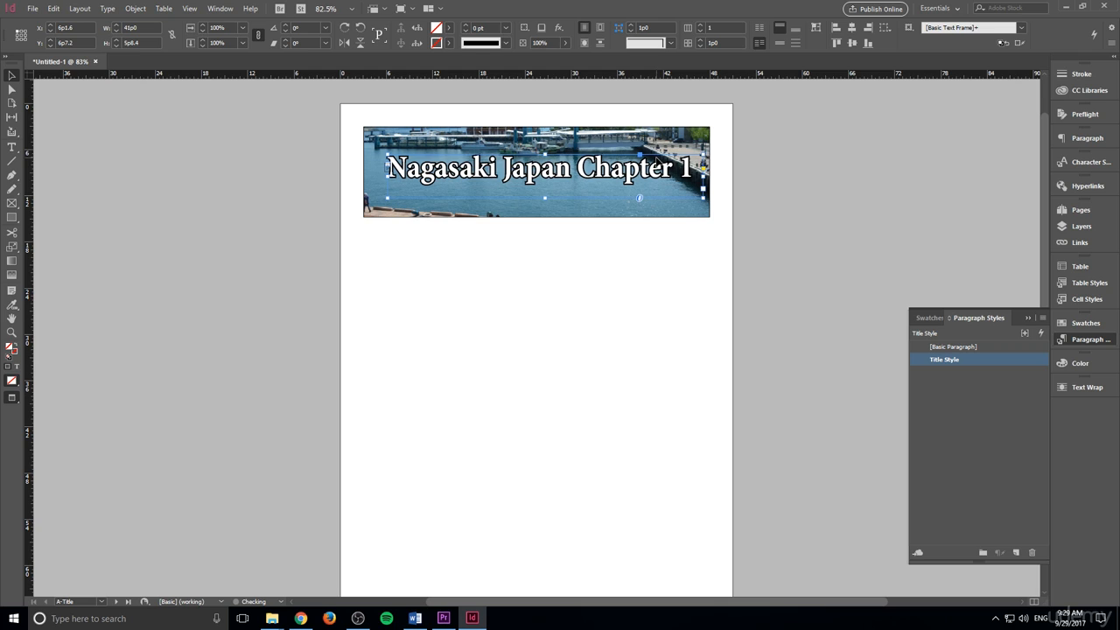
key(Left)
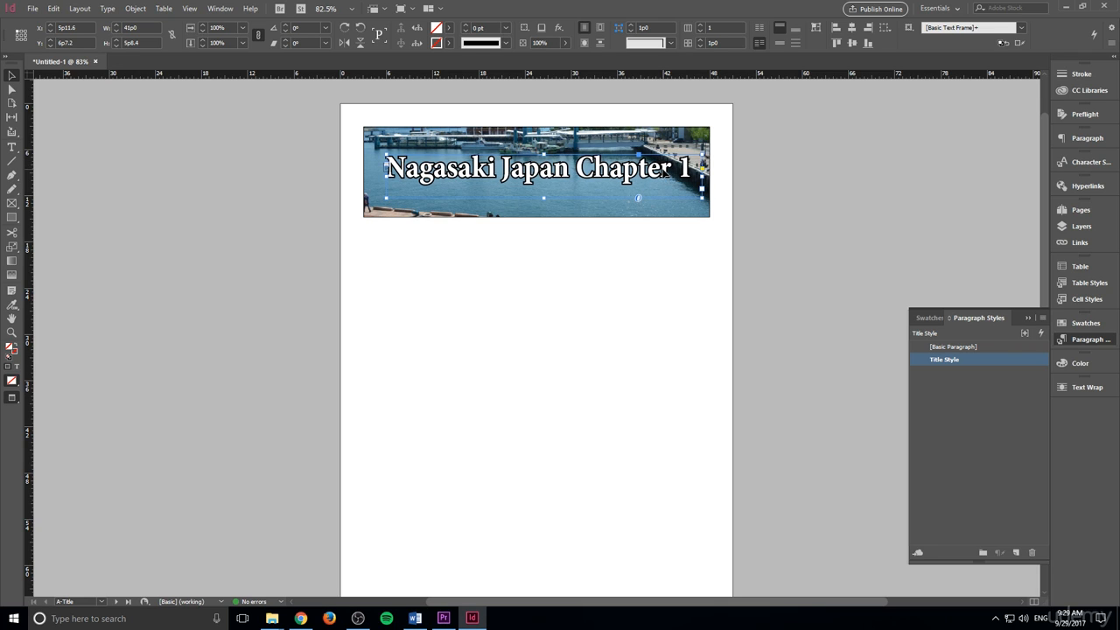
- Shorten the title text frame to about 4p2 high so it fits closely around the text
click(549, 213)
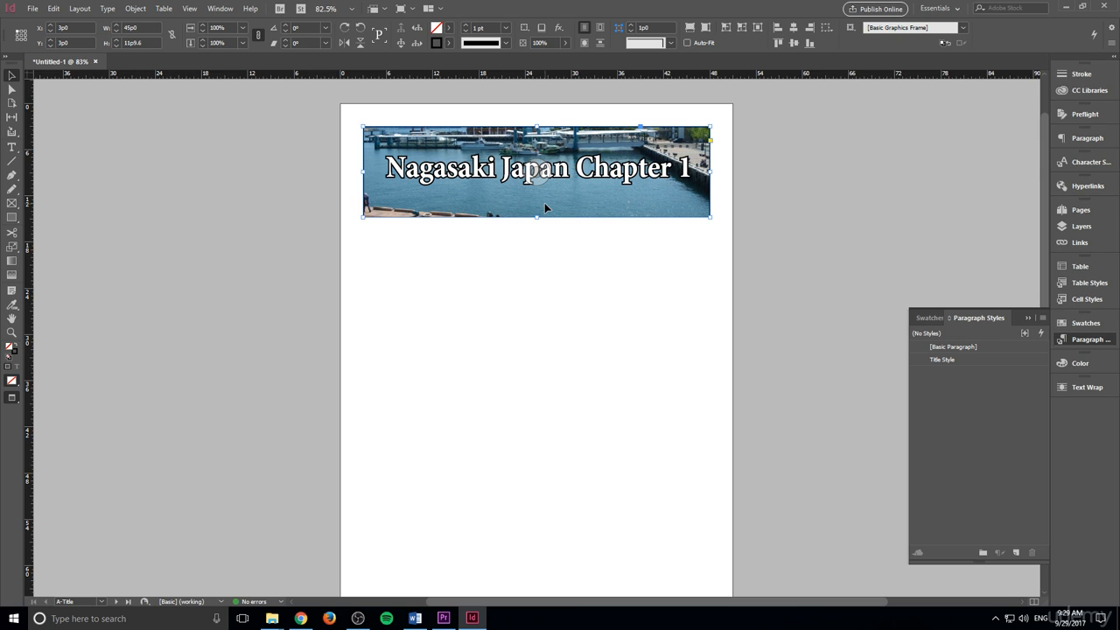
drag(551, 201, 549, 199)
click(615, 282)
scroll(617, 284, down, 1)
scroll(618, 288, up, 2)
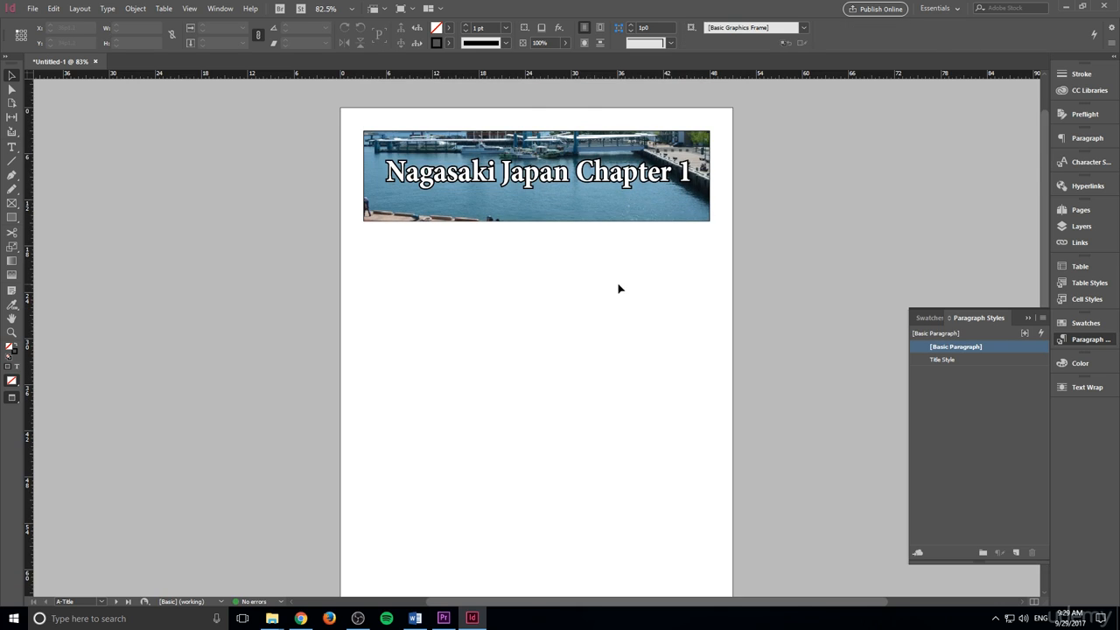
scroll(691, 273, down, 1)
scroll(722, 271, up, 1)
scroll(883, 310, down, 1)
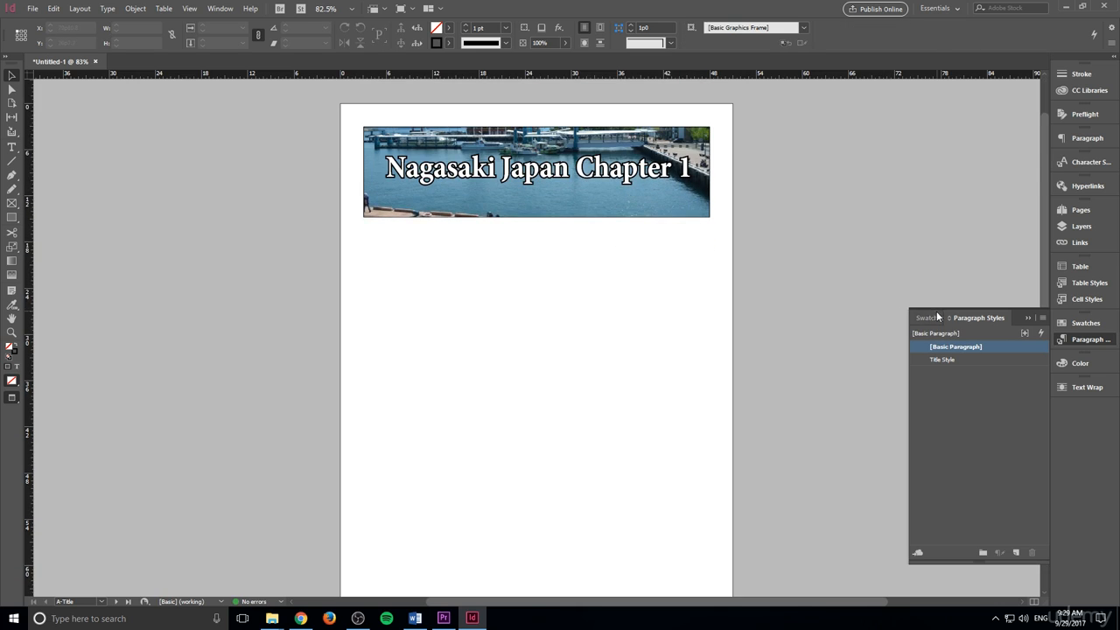
click(586, 179)
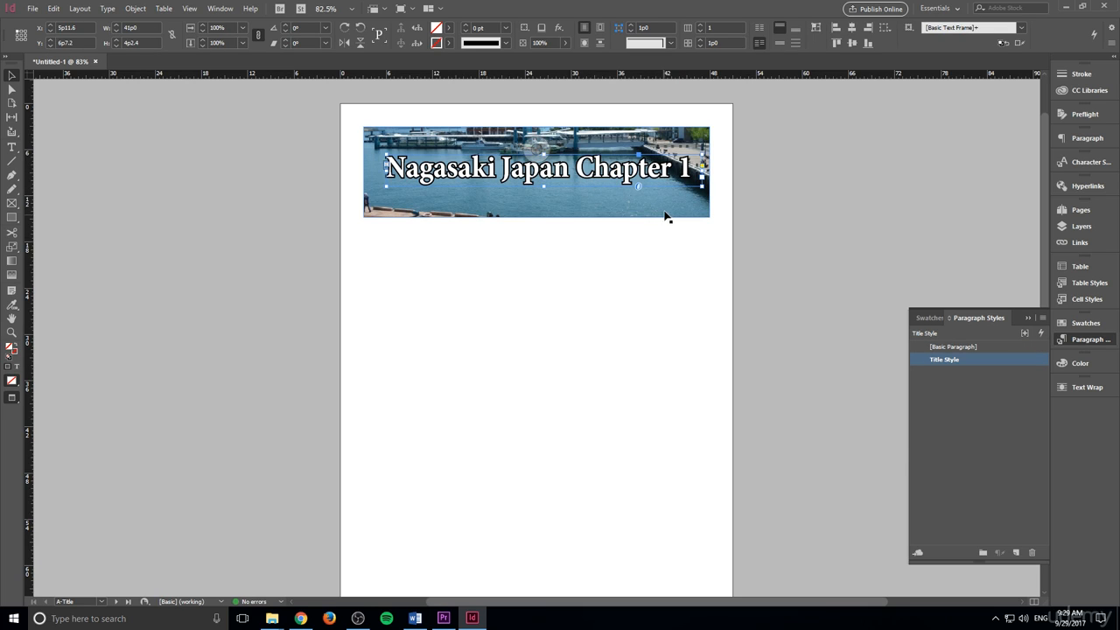
click(683, 241)
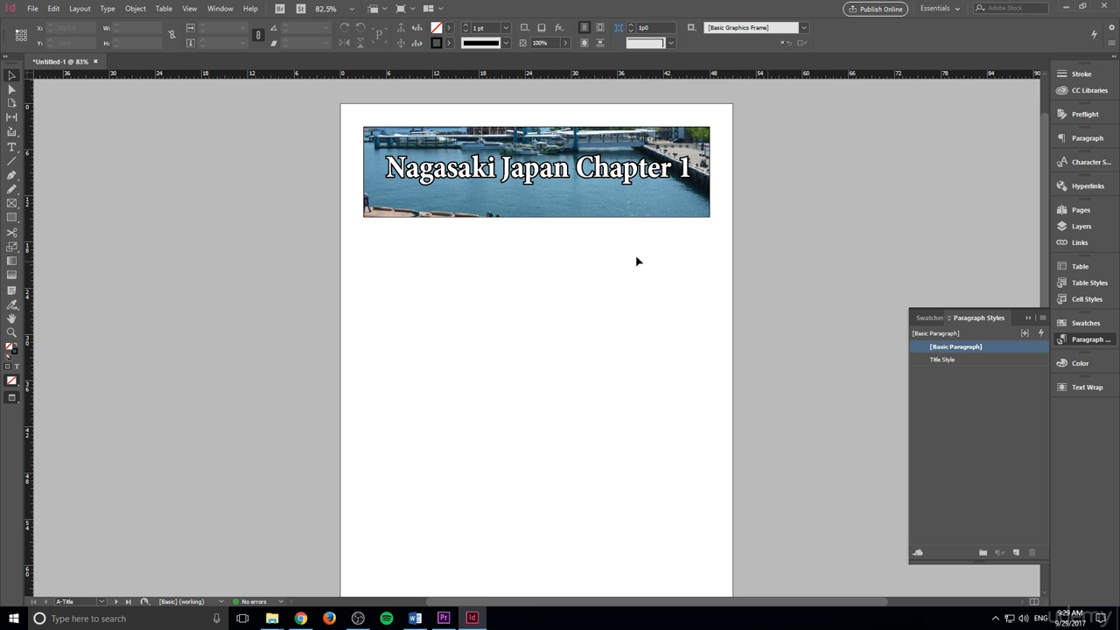
- Place the text cursor at the end of the banner title and check its applied paragraph style
scroll(560, 175, down, 1)
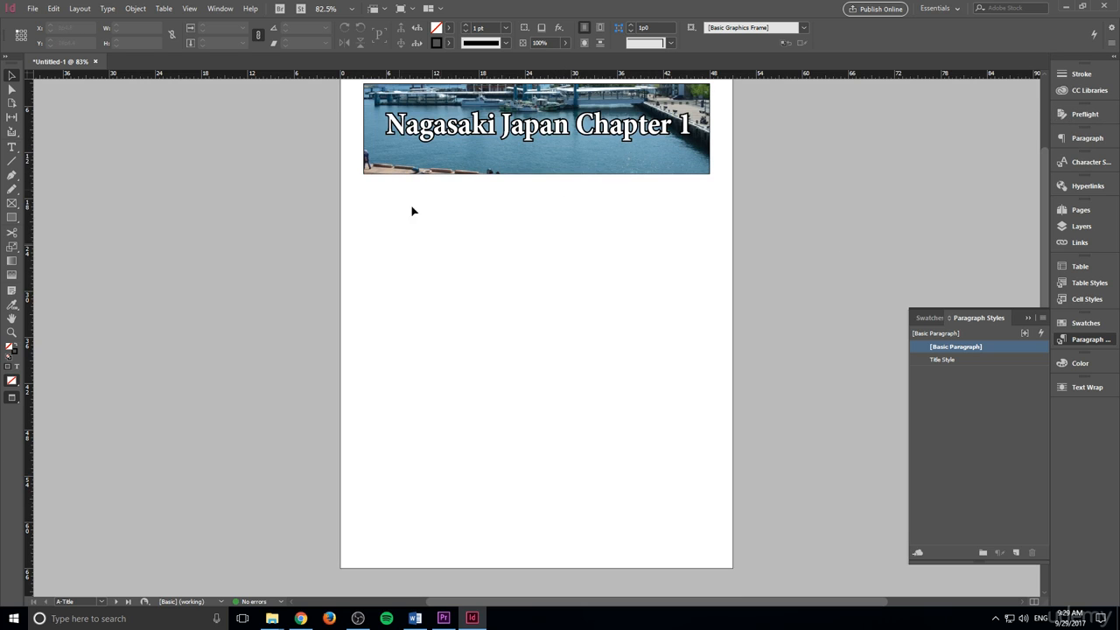
scroll(487, 186, up, 1)
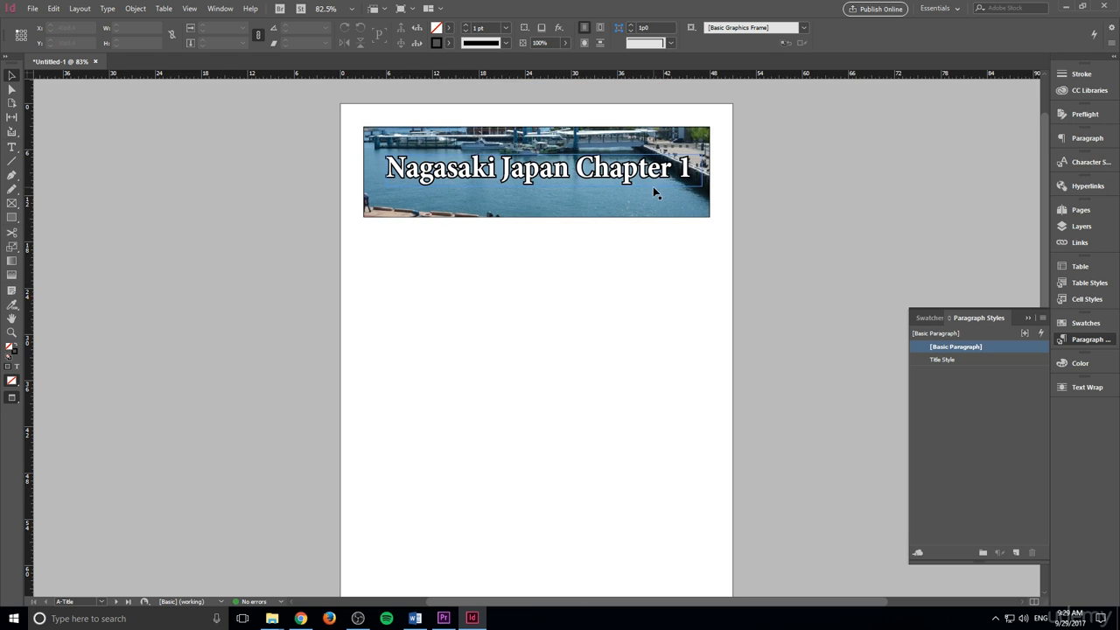
double_click(681, 166)
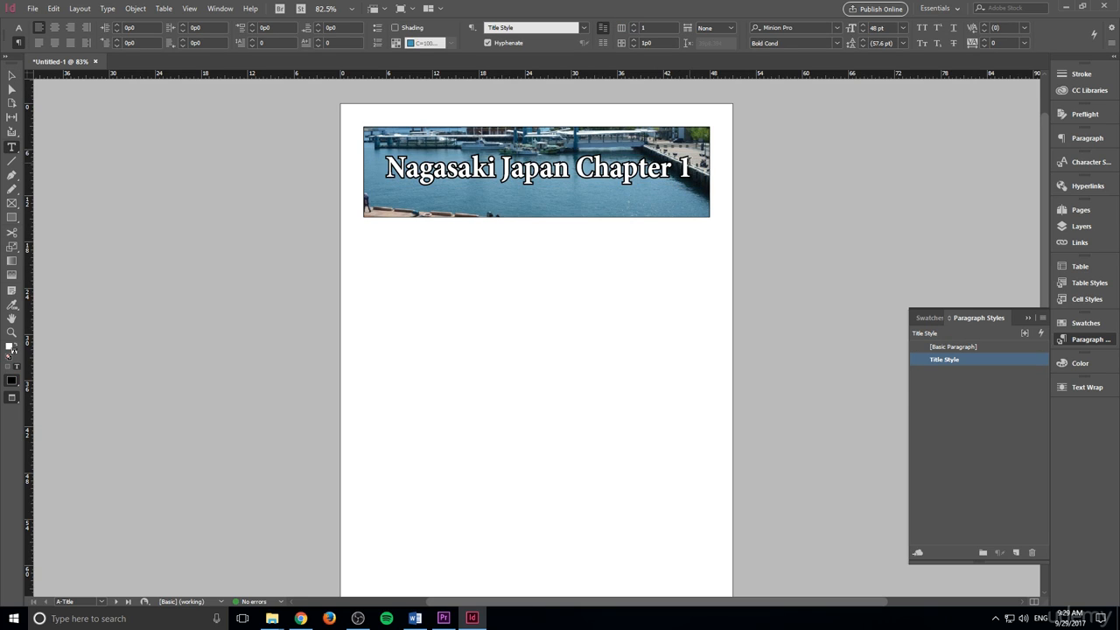
click(695, 165)
click(933, 319)
click(991, 319)
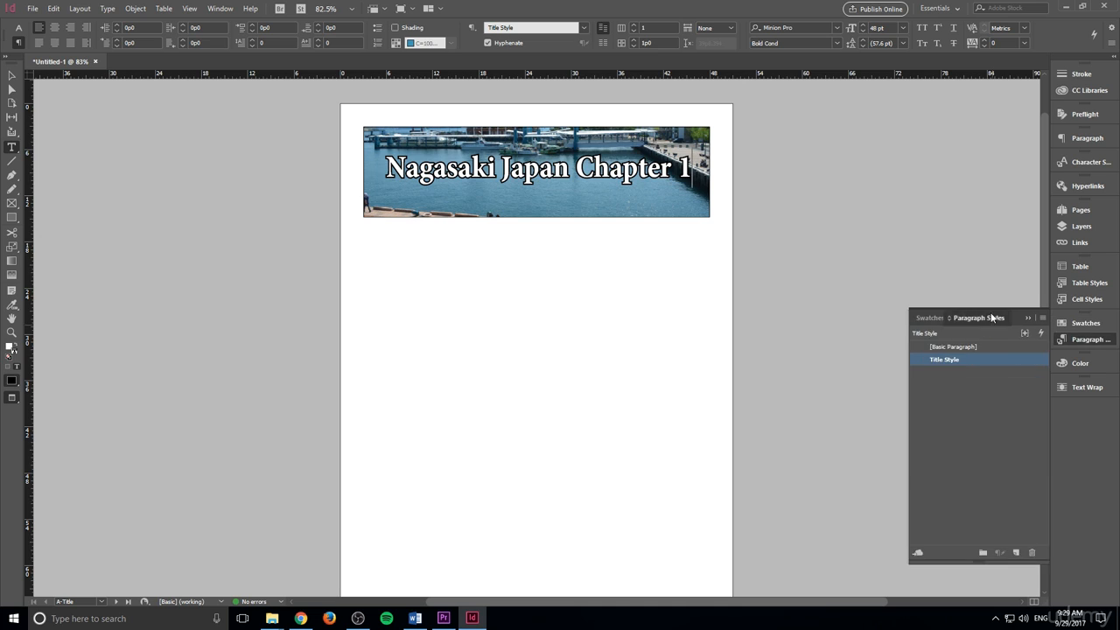
- Put the paragraph styles list away and show the document's pages and masters
click(991, 318)
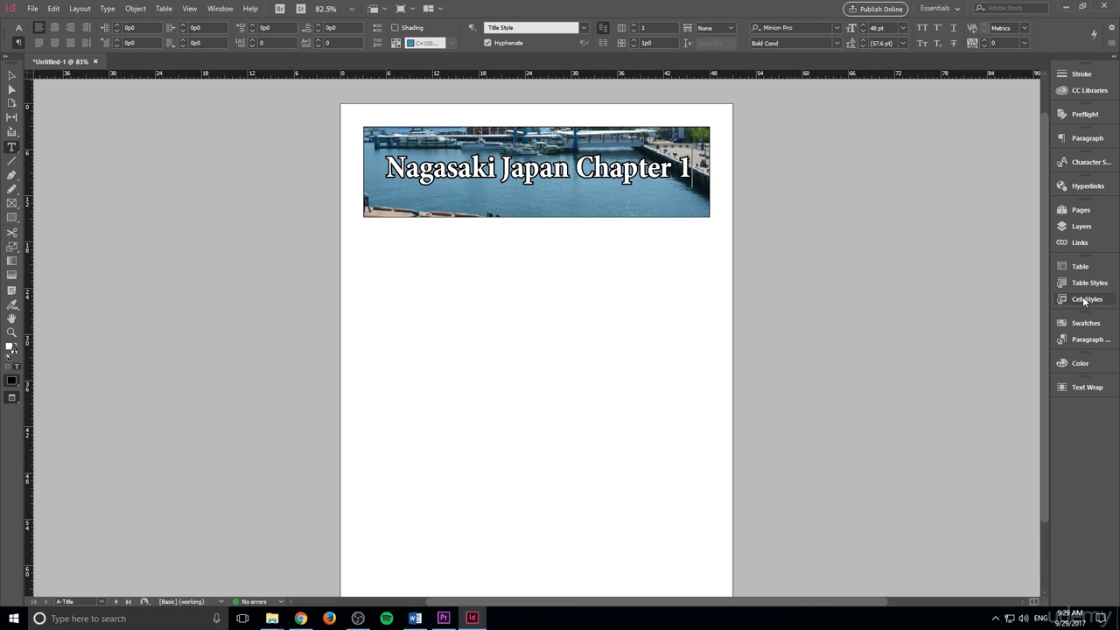
click(1081, 210)
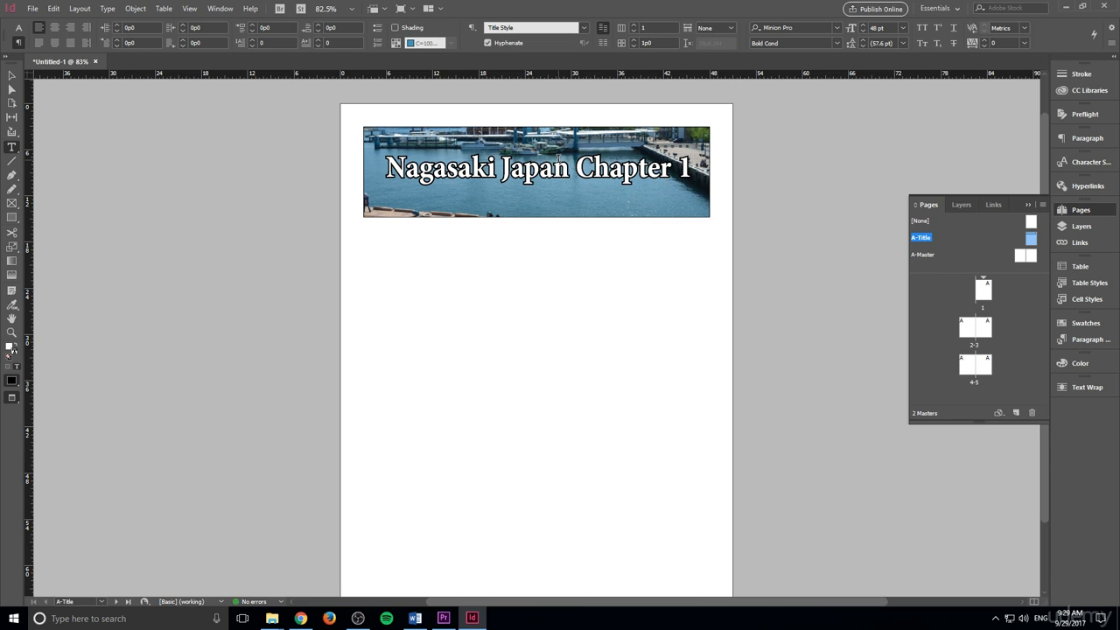
scroll(767, 368, down, 1)
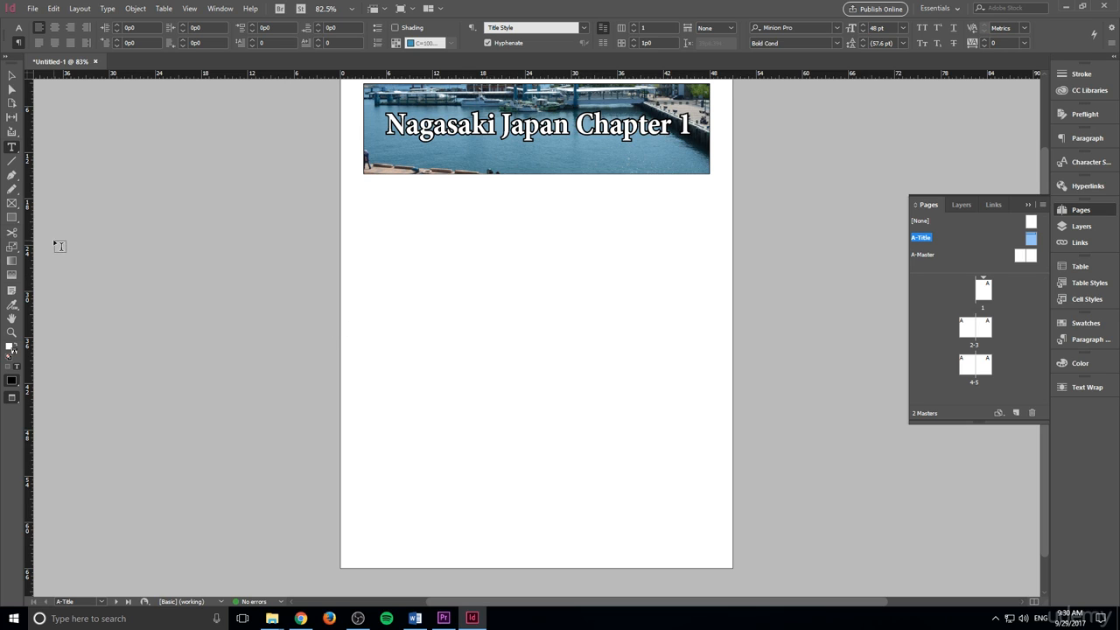
- Try a text frame about 42p8 by 11p3.6 near the Title master's lower edge and a rectangle about 28p0 by 15p7.2 under the banner
click(11, 203)
drag(373, 458, 699, 545)
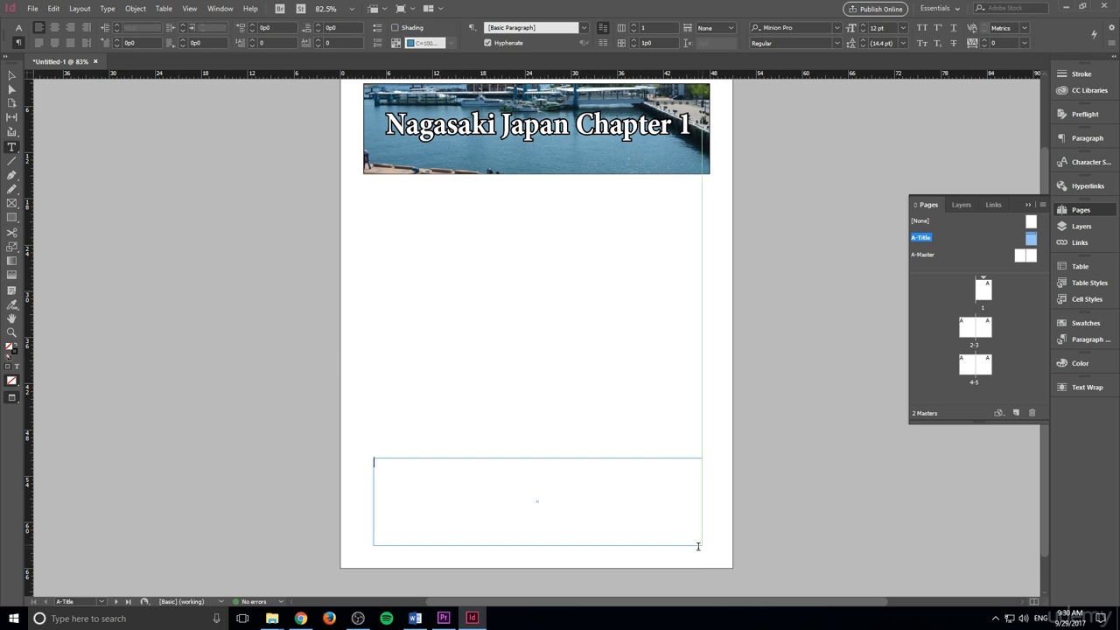
click(12, 190)
click(13, 219)
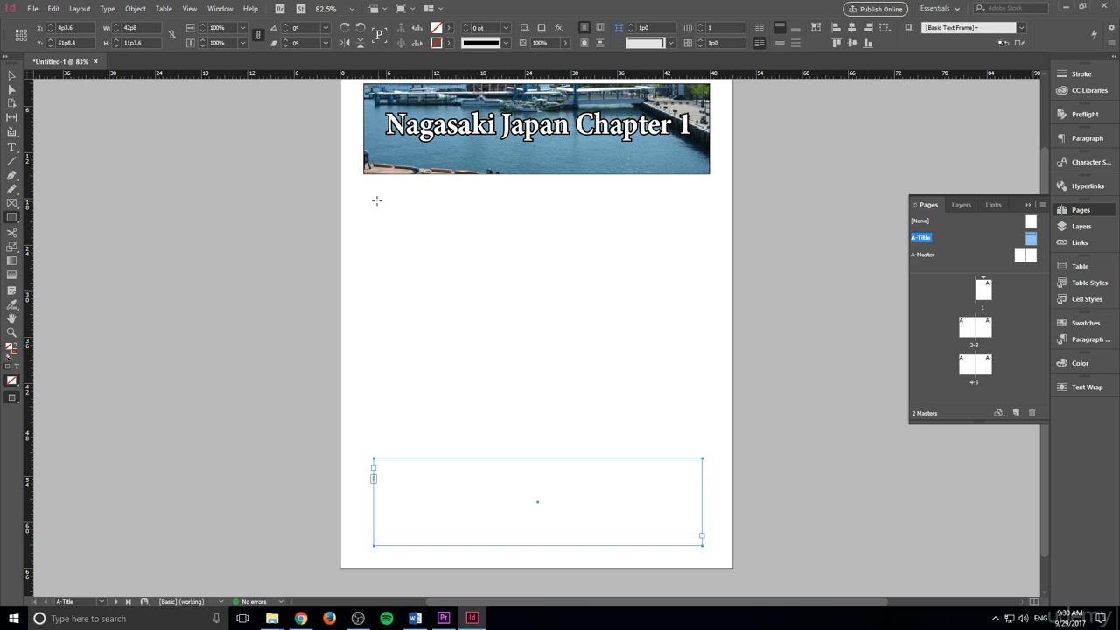
drag(376, 200, 589, 320)
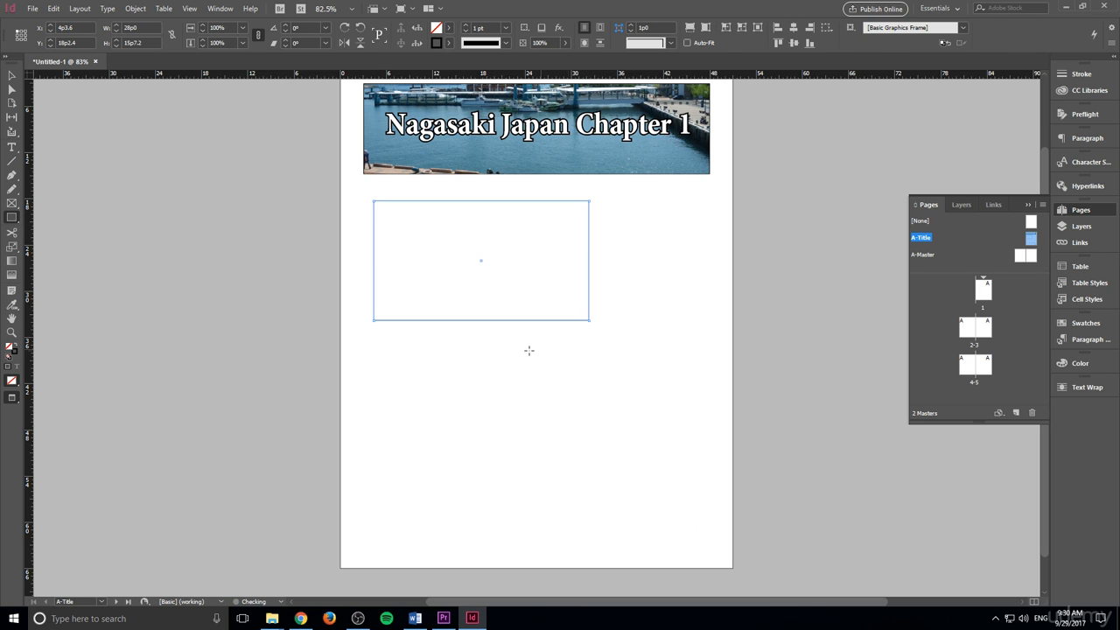
- Try a second wide rectangle and undo it, and move the first rectangle down to about Y 29p10.8
drag(489, 336, 714, 452)
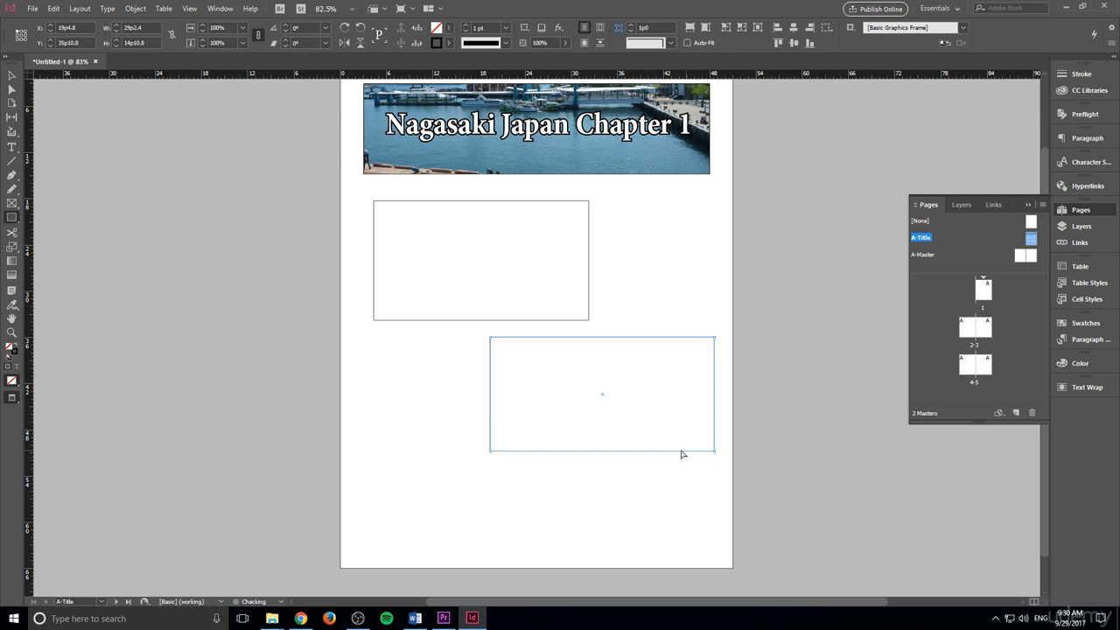
key(ctrl+z)
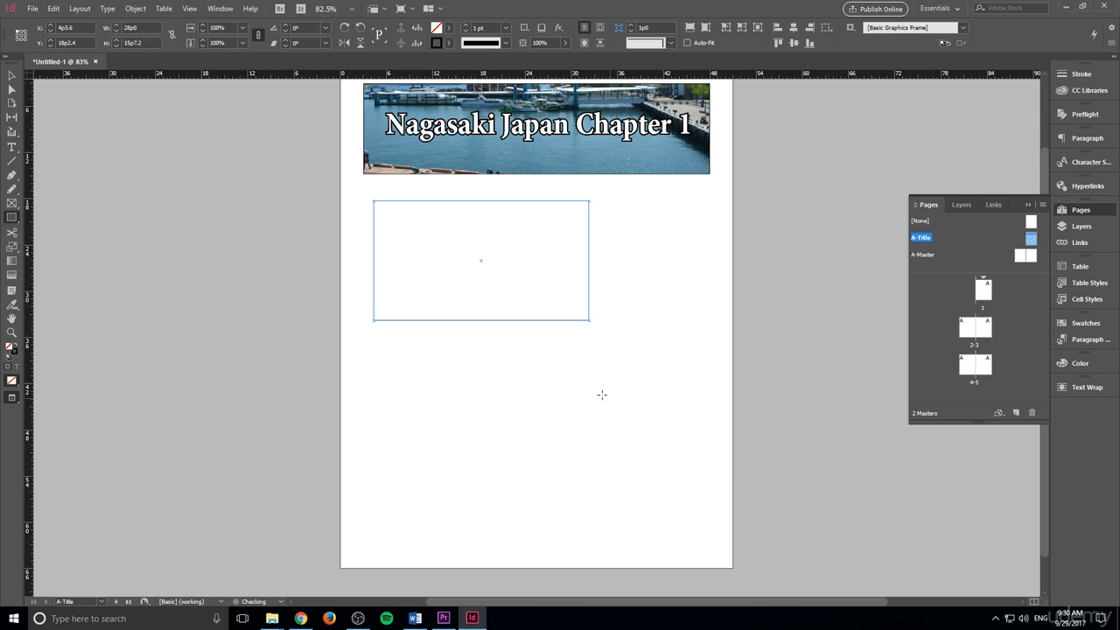
click(12, 75)
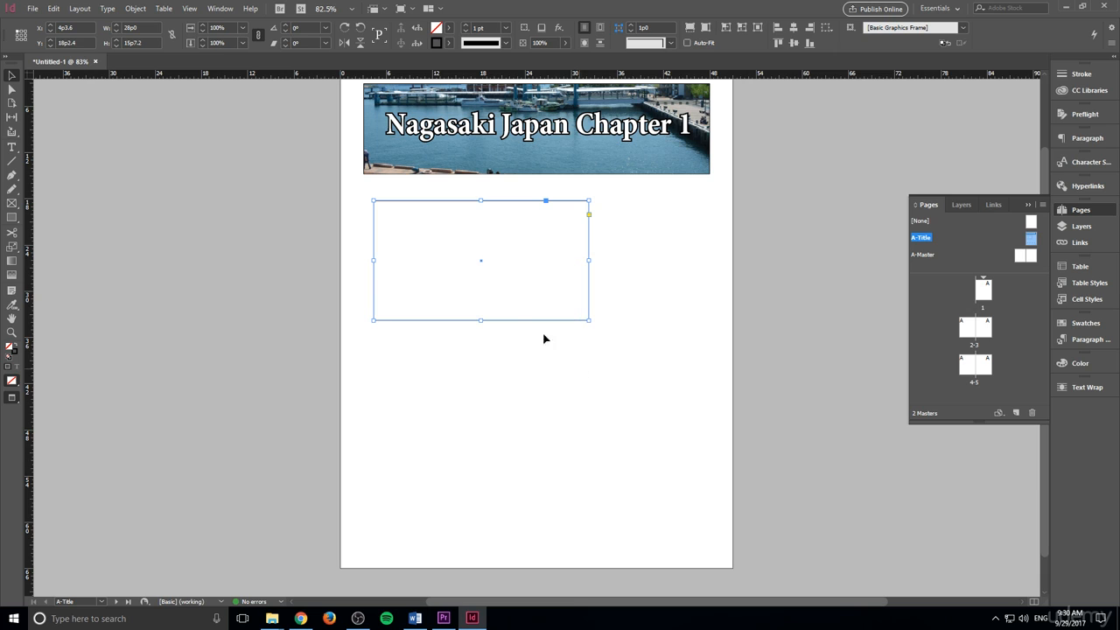
drag(510, 321, 515, 411)
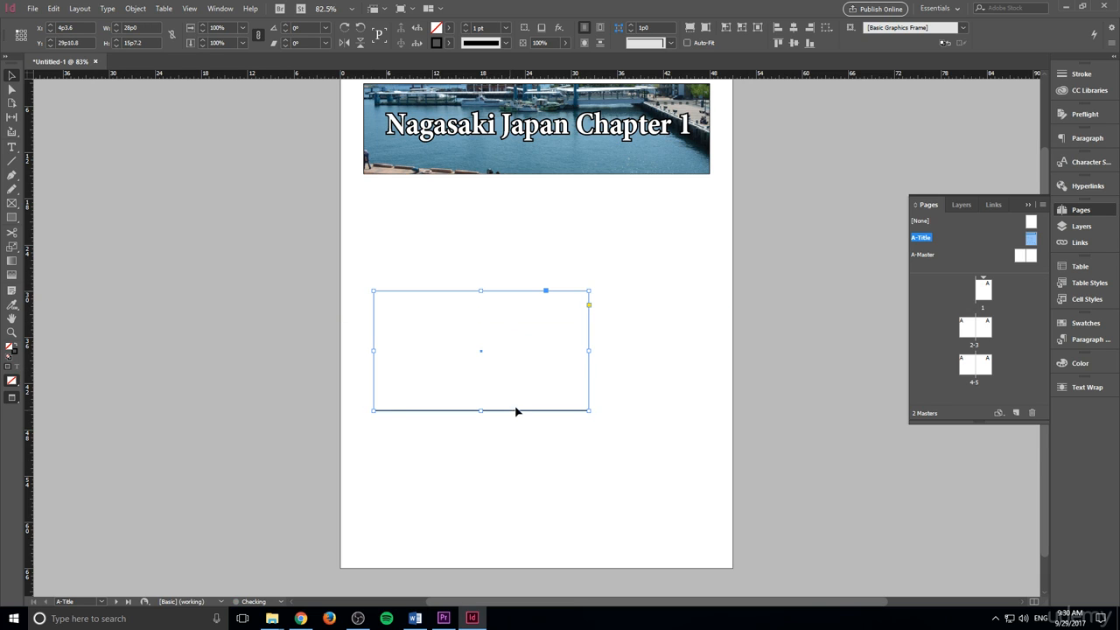
- Try a tall rectangle about 13p2.4 by 23p9.6 beside the wide one and shift the lower text frame slightly
click(11, 217)
drag(608, 226, 710, 410)
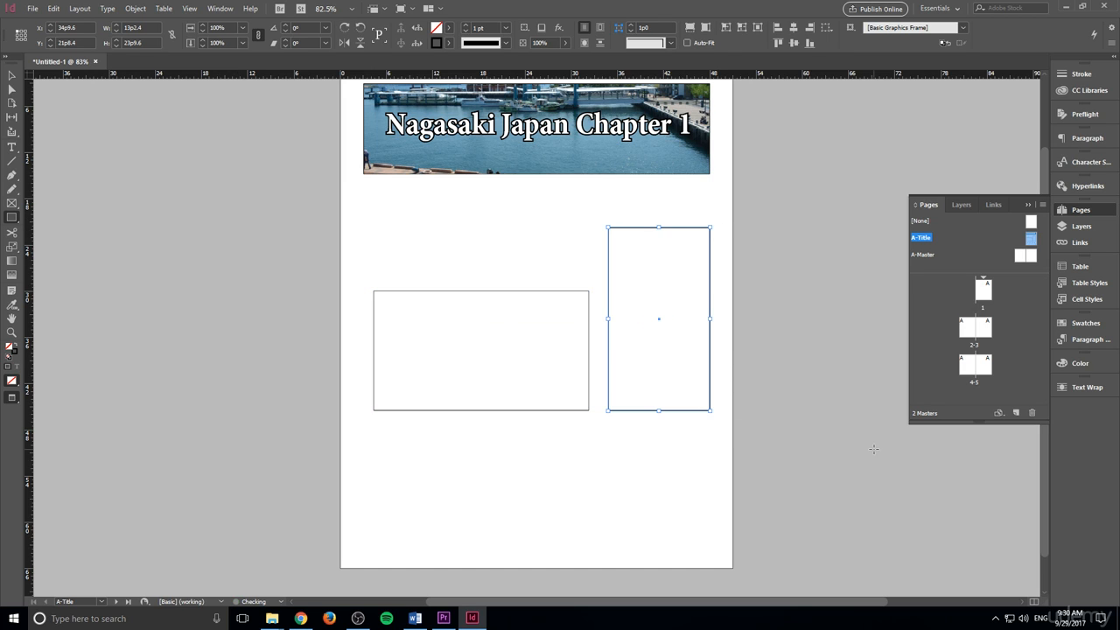
click(12, 73)
click(345, 411)
click(442, 495)
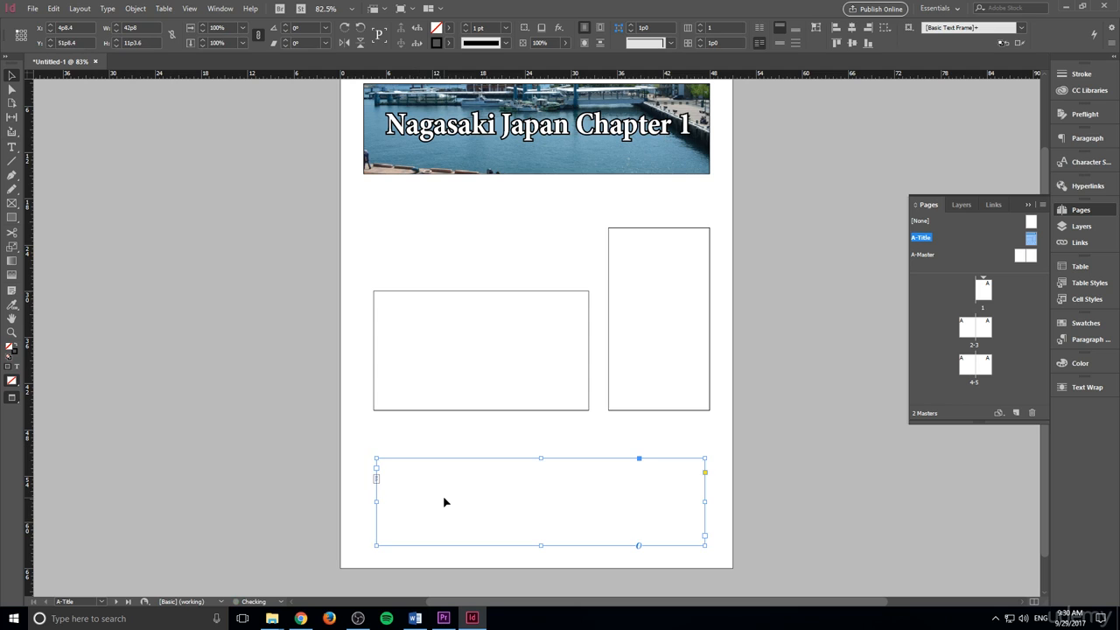
drag(476, 459, 472, 458)
- Undo the placeholder text frame and rectangles on the Title master, leaving only the banner and title
key(ctrl+z)
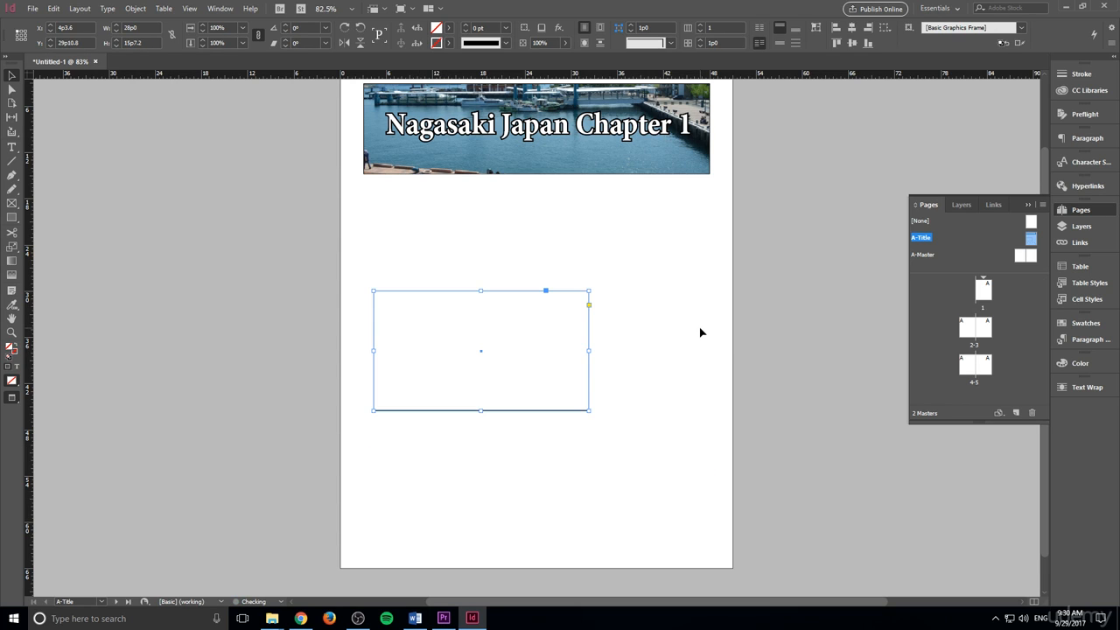
key(ctrl+z)
key(ctrl+z)
key(ctrl+z)
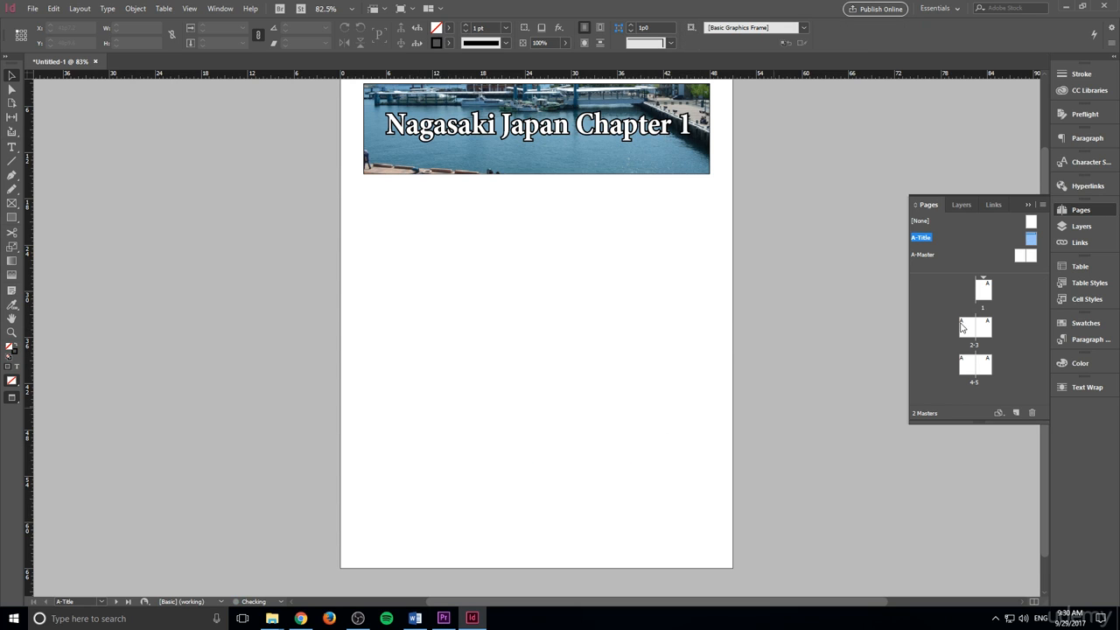
- Apply the A-Title master to page 1
double_click(981, 296)
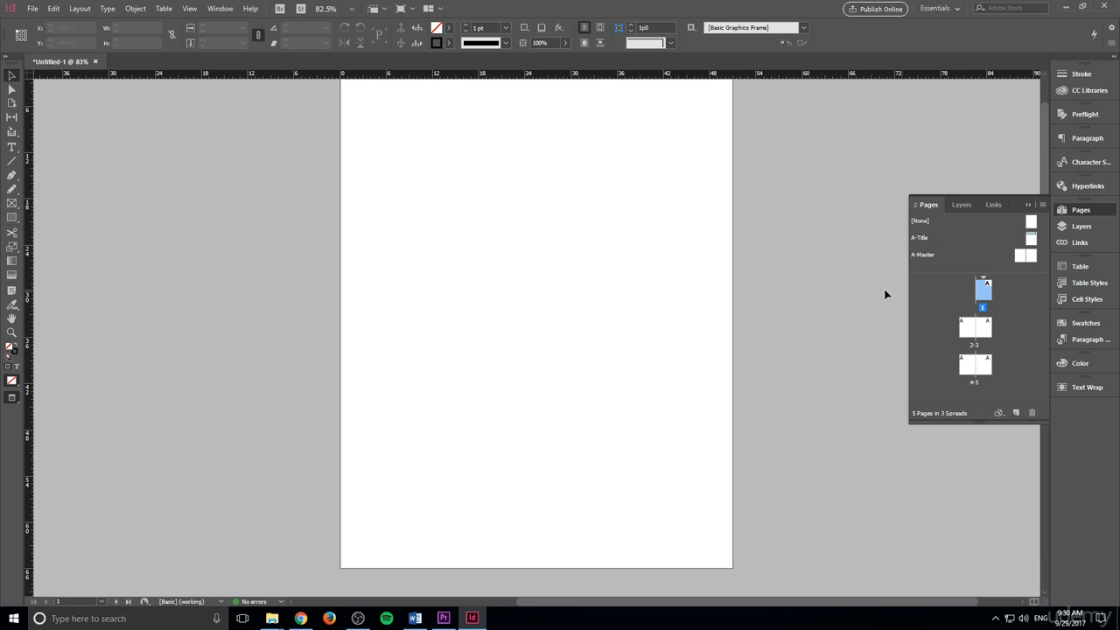
right_click(979, 285)
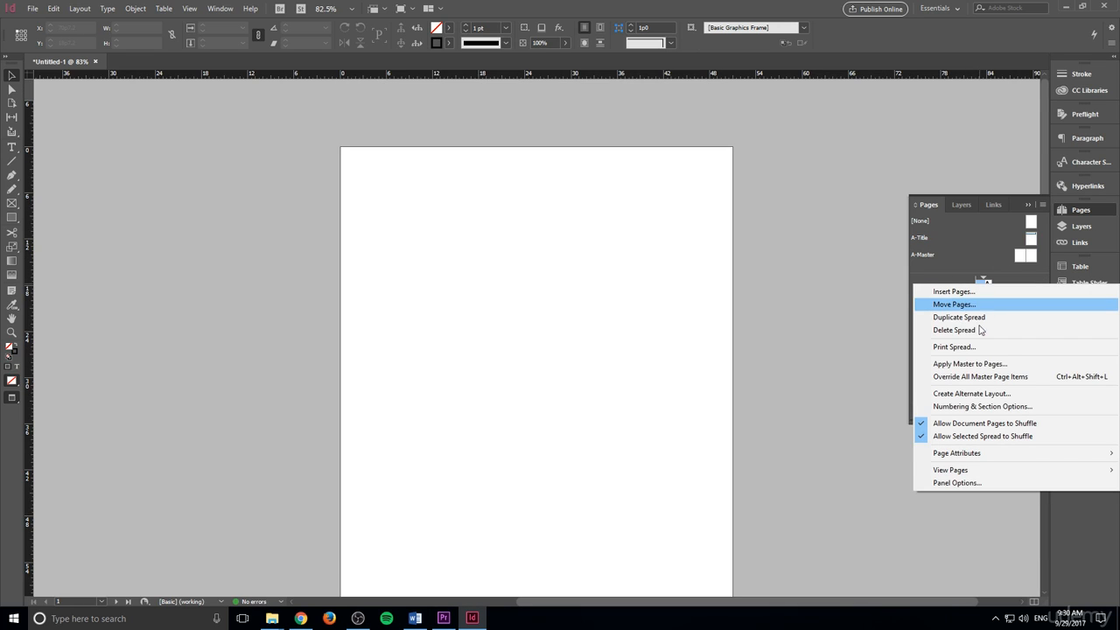
click(972, 363)
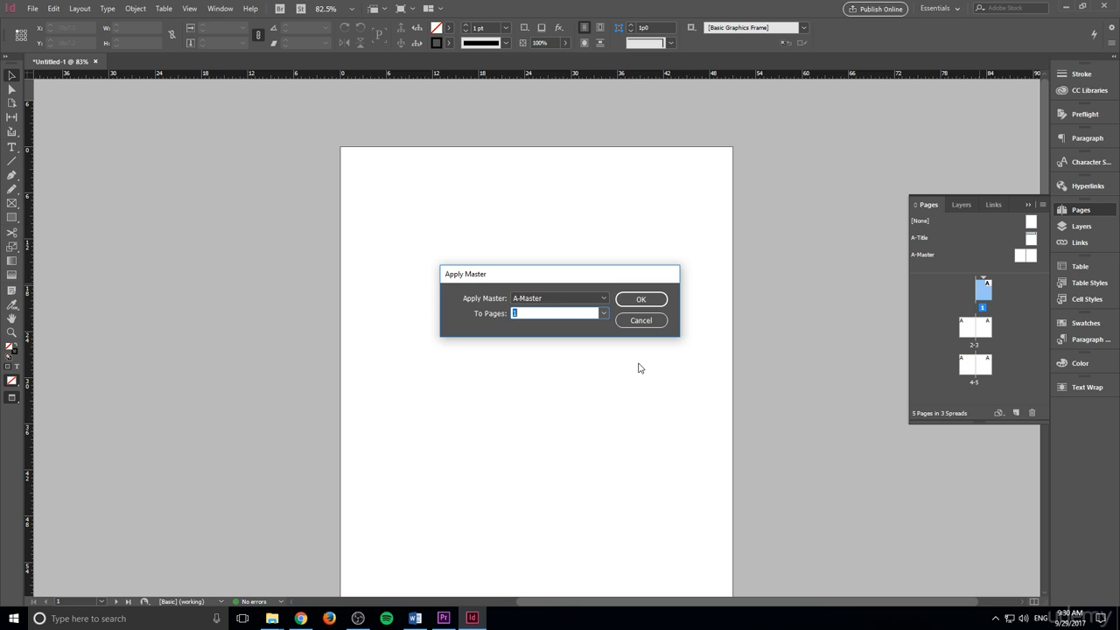
click(592, 298)
click(560, 321)
click(640, 299)
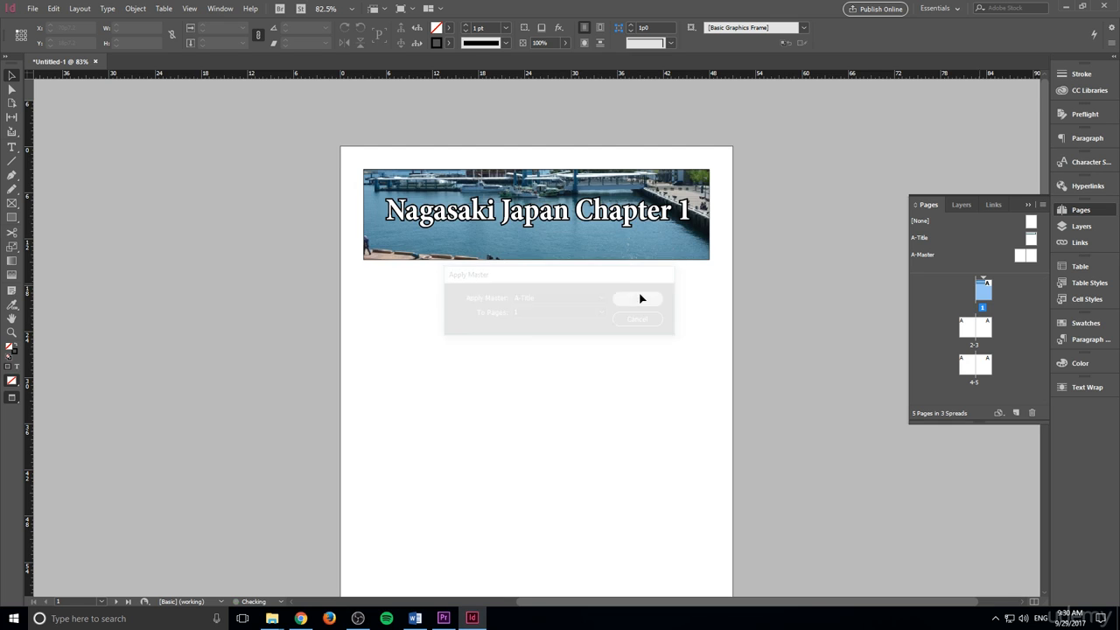
- Draw a wide frame about 27p10.8 by 16p3.6 below page 1's banner and a tall one about 14p6 by 29p10.8 beside it
scroll(557, 268, down, 2)
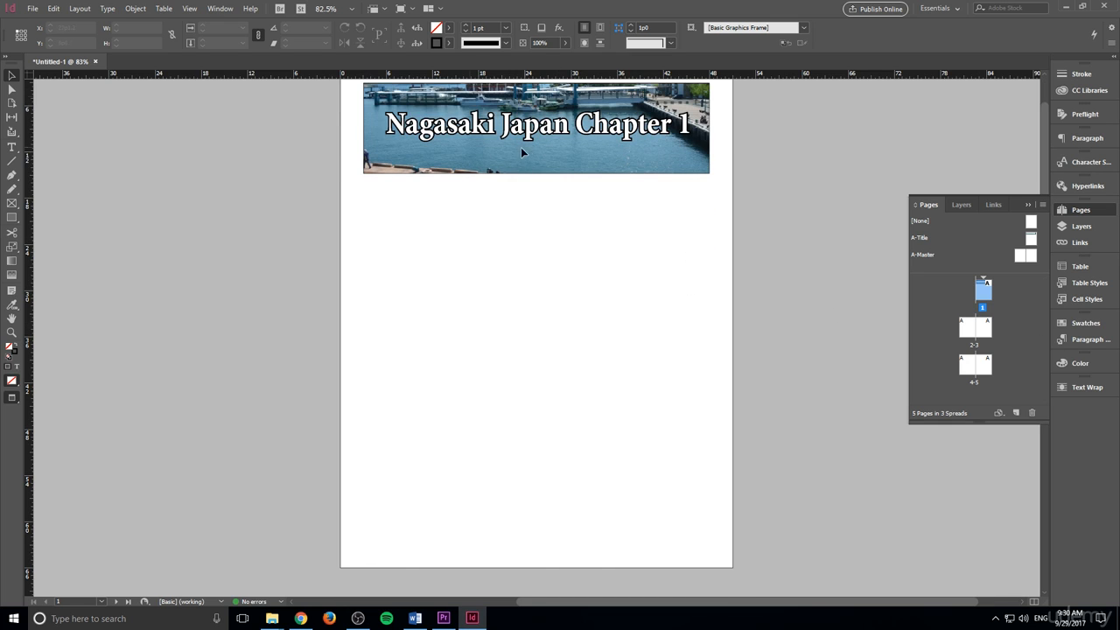
click(11, 216)
drag(373, 214, 586, 338)
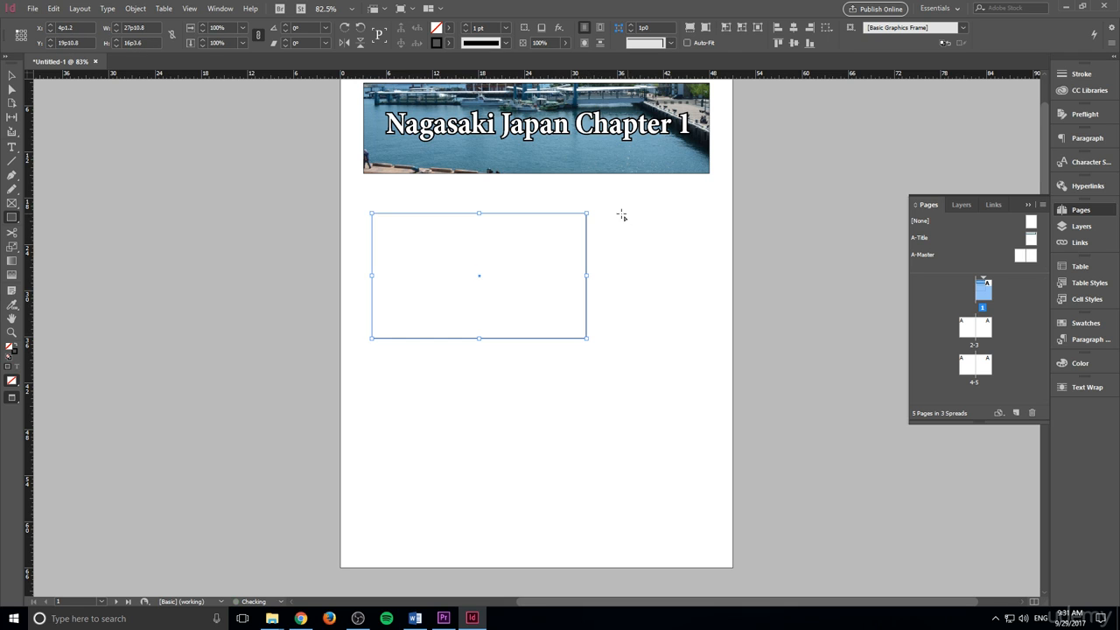
drag(606, 212, 717, 443)
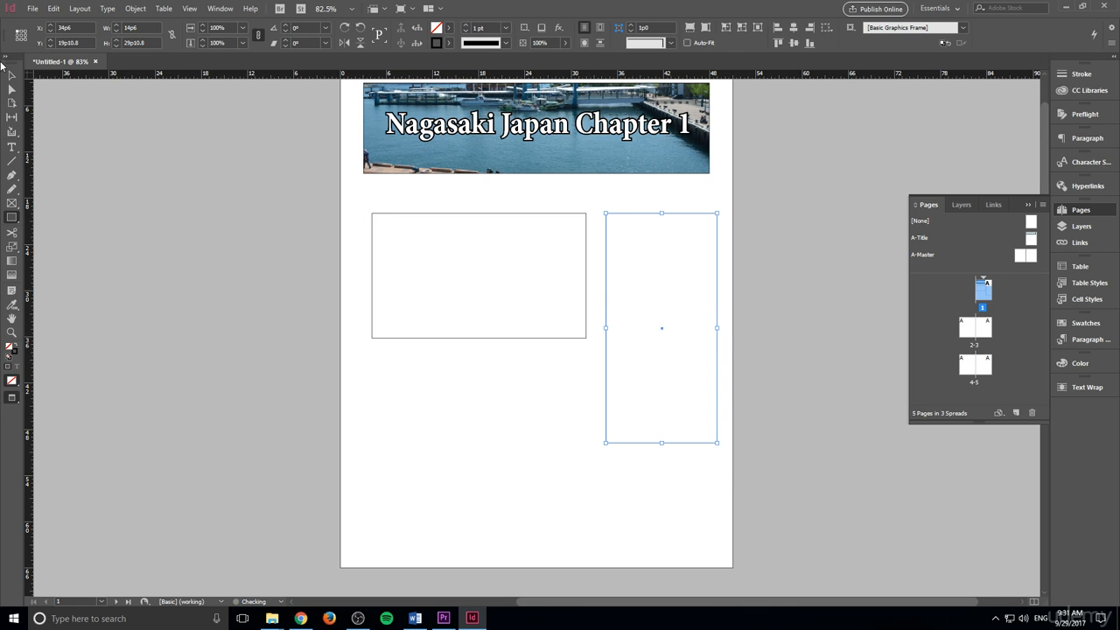
- Place IMG_0597.JPG from the Unit 8 folder into the wide frame
click(11, 75)
click(393, 242)
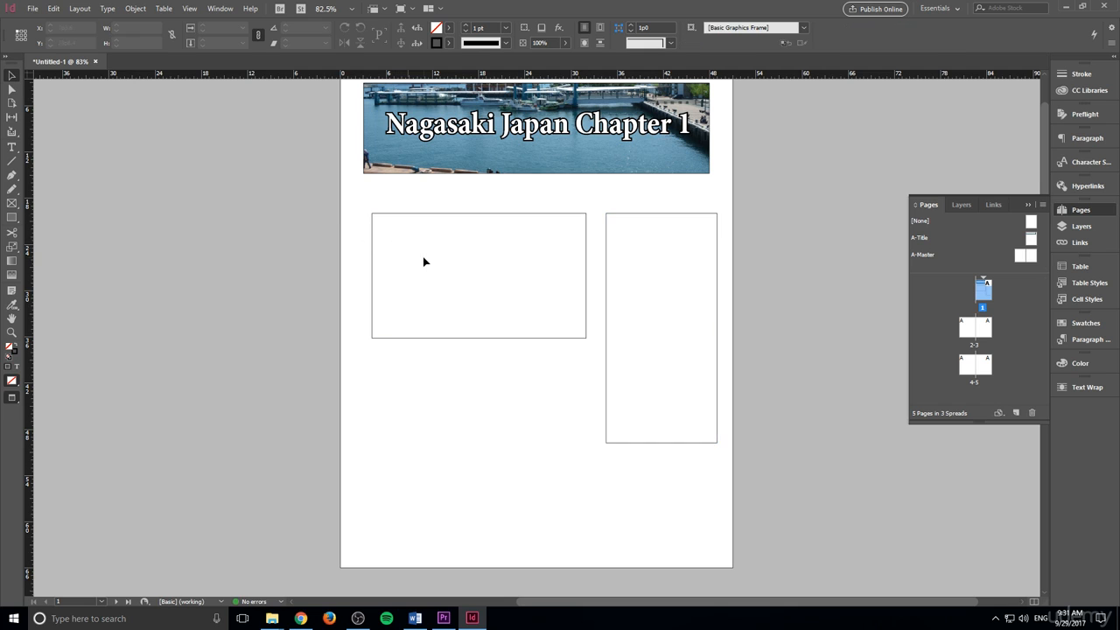
click(372, 246)
click(32, 9)
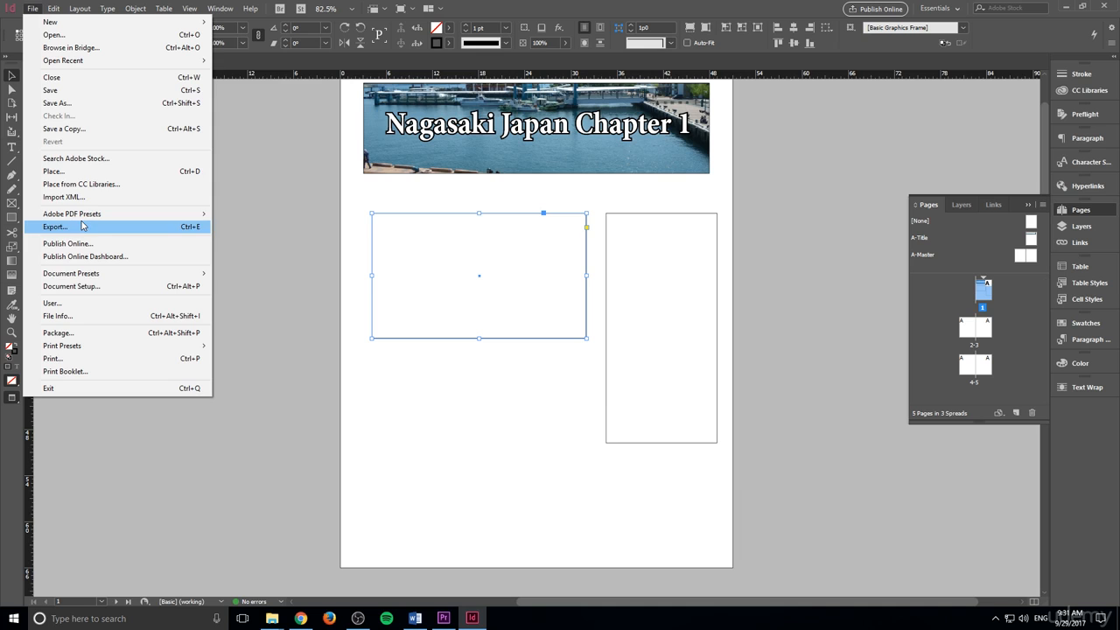
click(61, 174)
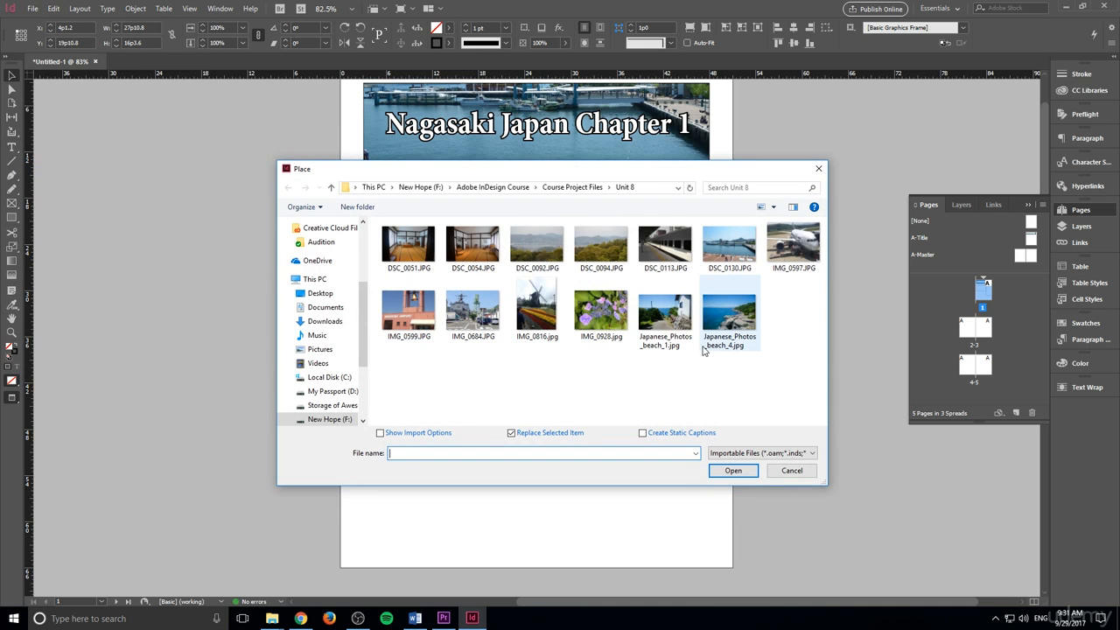
click(792, 245)
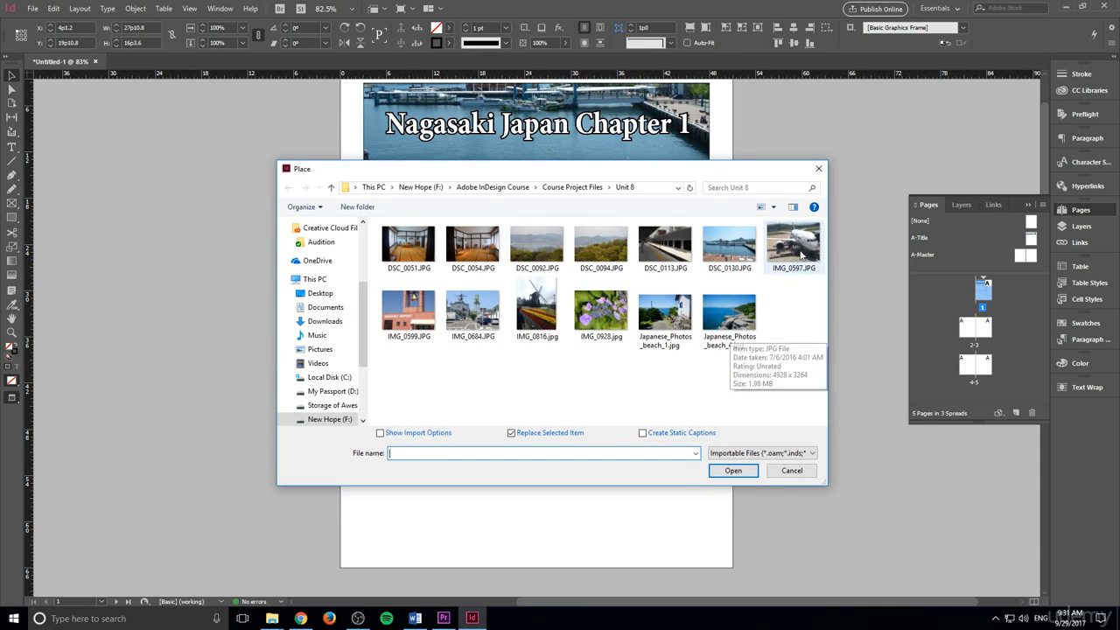
click(732, 470)
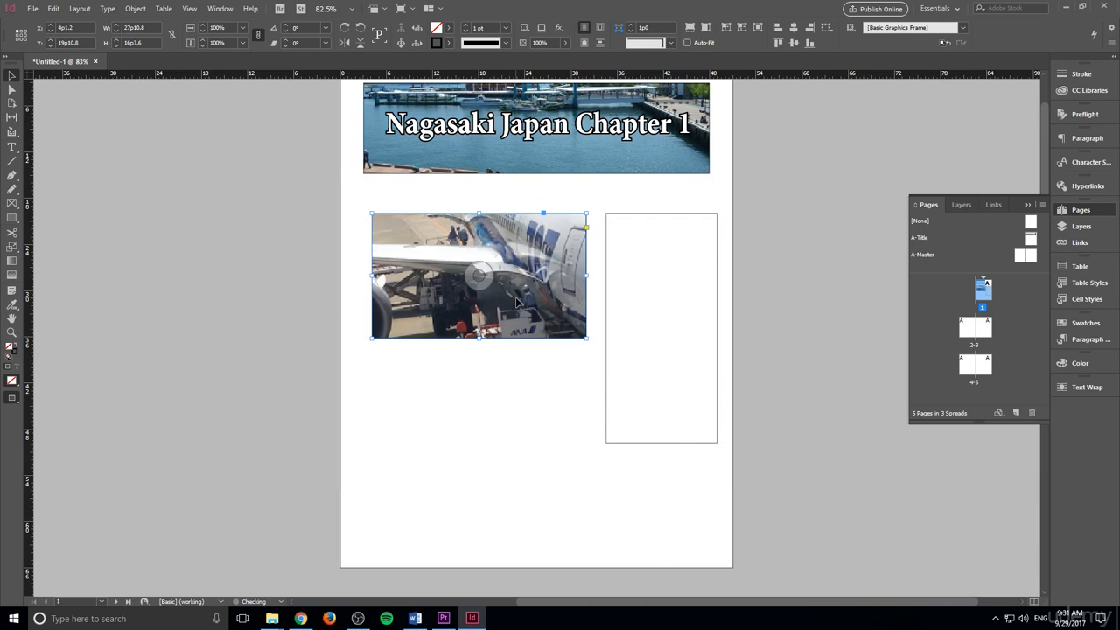
- Fit the airplane photo's content to its frame
right_click(518, 264)
mouse_move(592, 415)
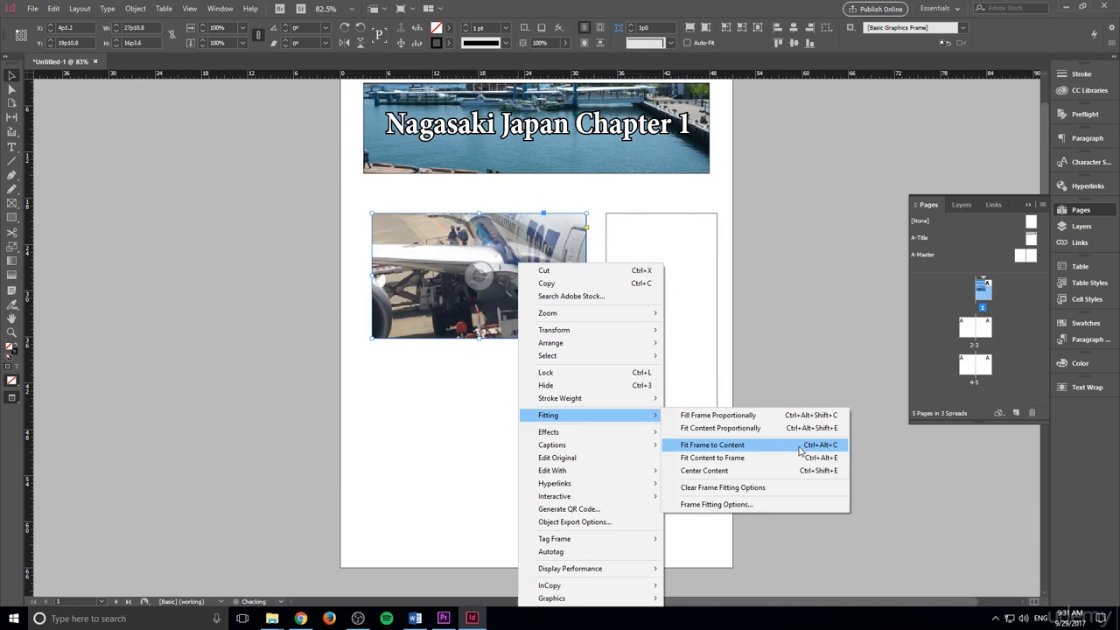
click(708, 456)
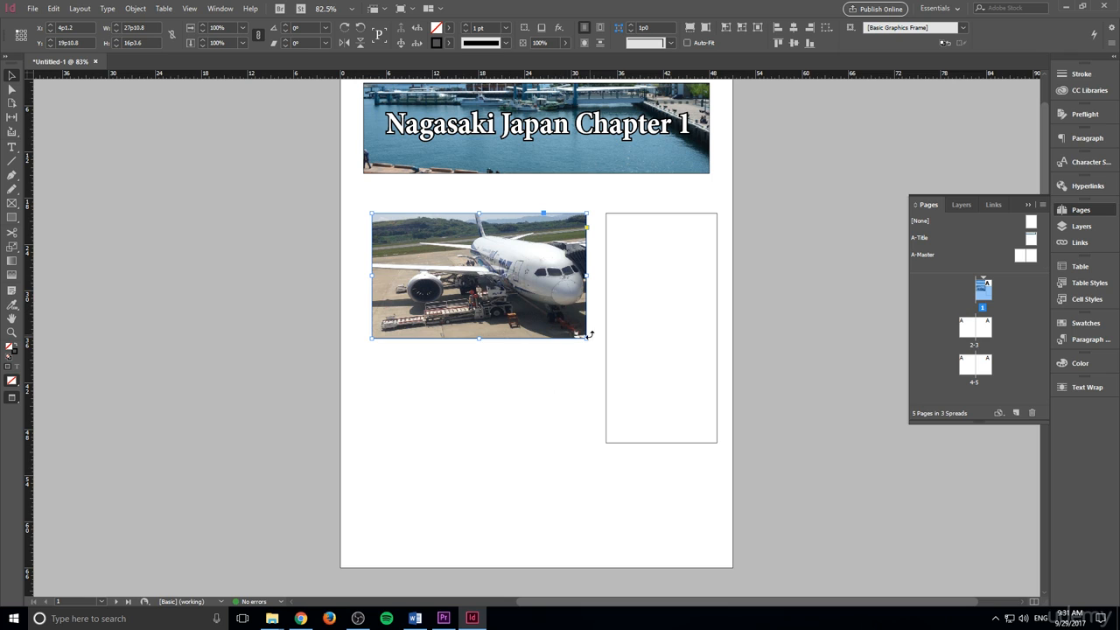
- Resize the airplane photo with its frame to about 27p10.8 by 18p0 and align its upper edge with the tall frame
drag(585, 339, 574, 365)
key(ctrl+z)
key(ctrl+z)
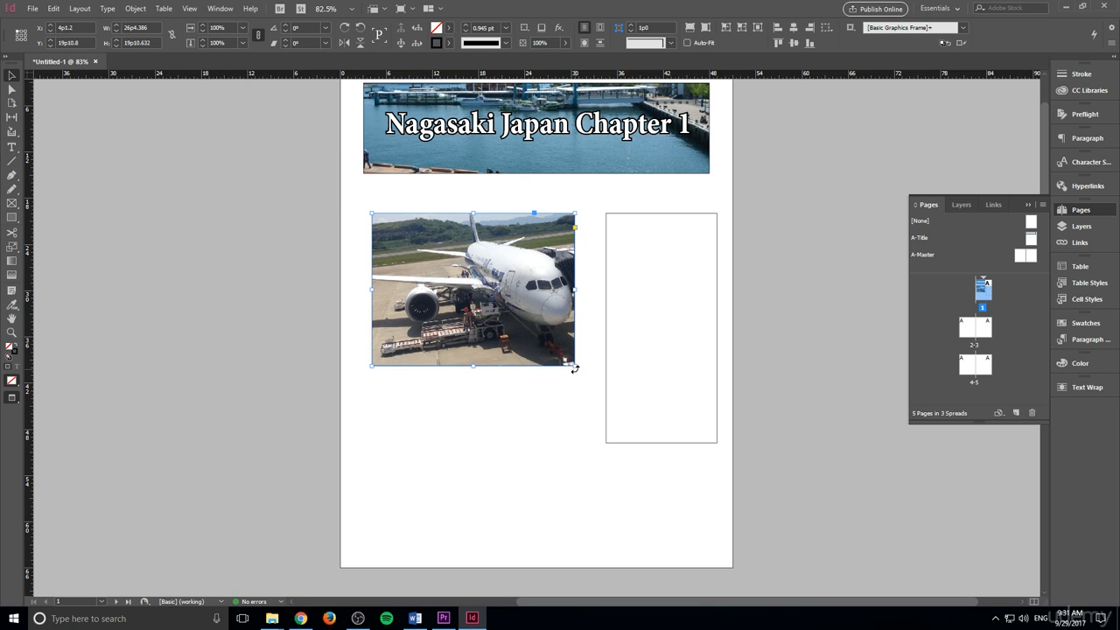
drag(573, 368, 587, 369)
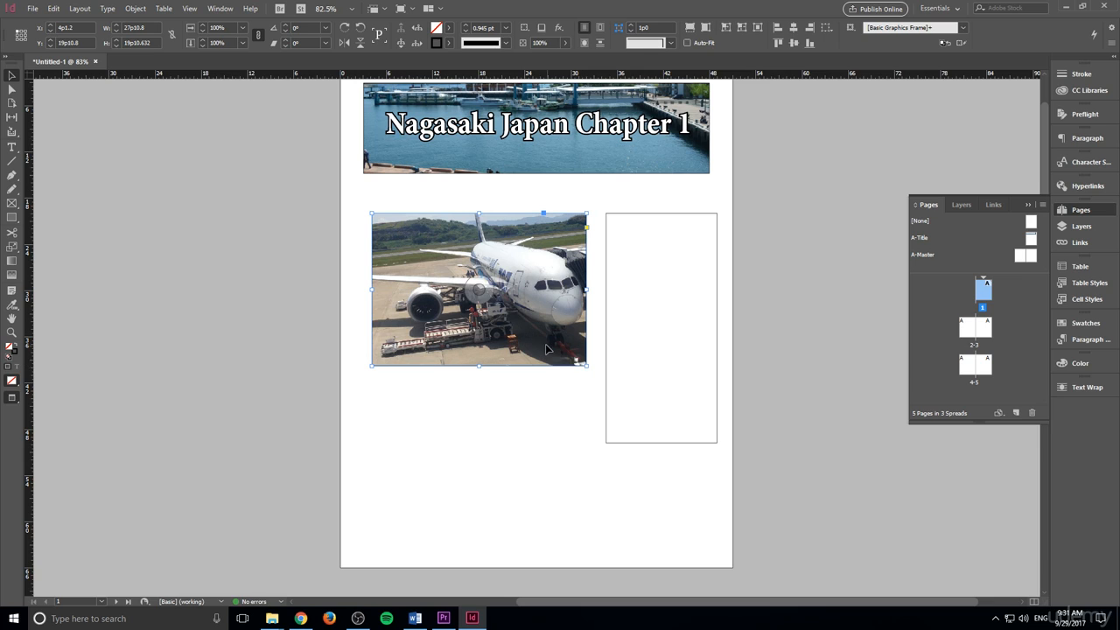
drag(542, 336, 586, 395)
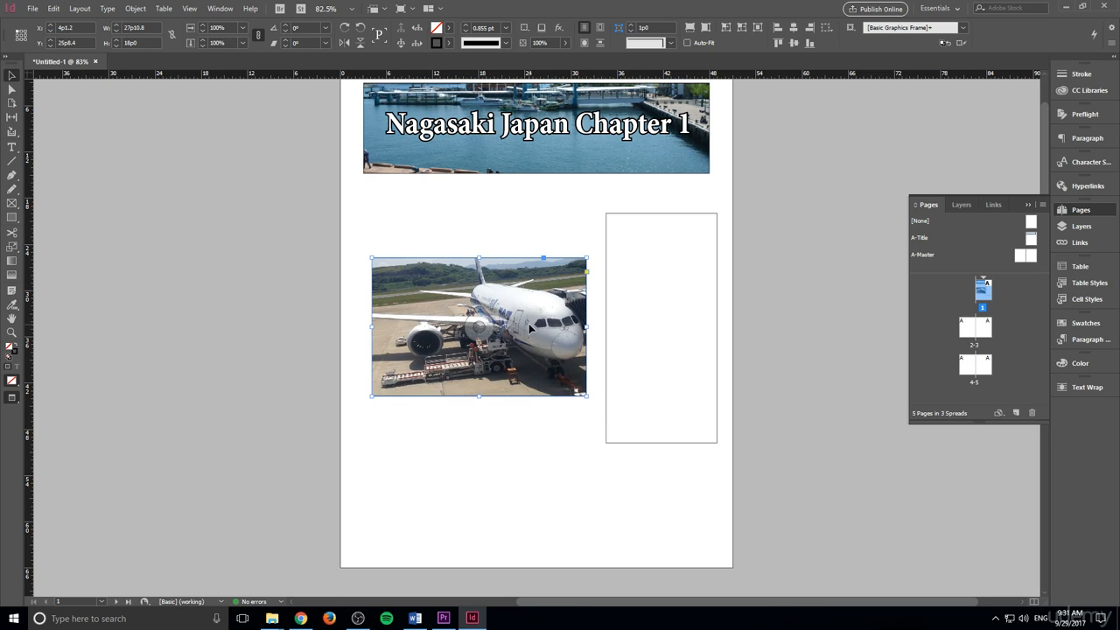
drag(510, 341, 510, 295)
- Place IMG_0816.jpg from the Unit 8 folder into the tall frame beside the airplane photo
click(623, 303)
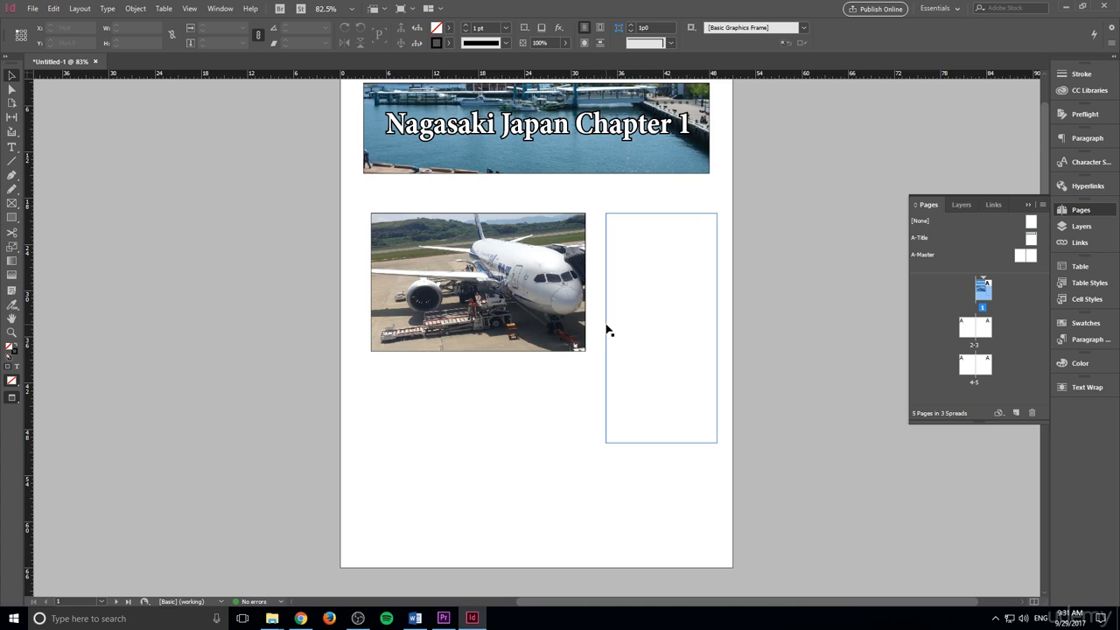
click(614, 329)
click(32, 8)
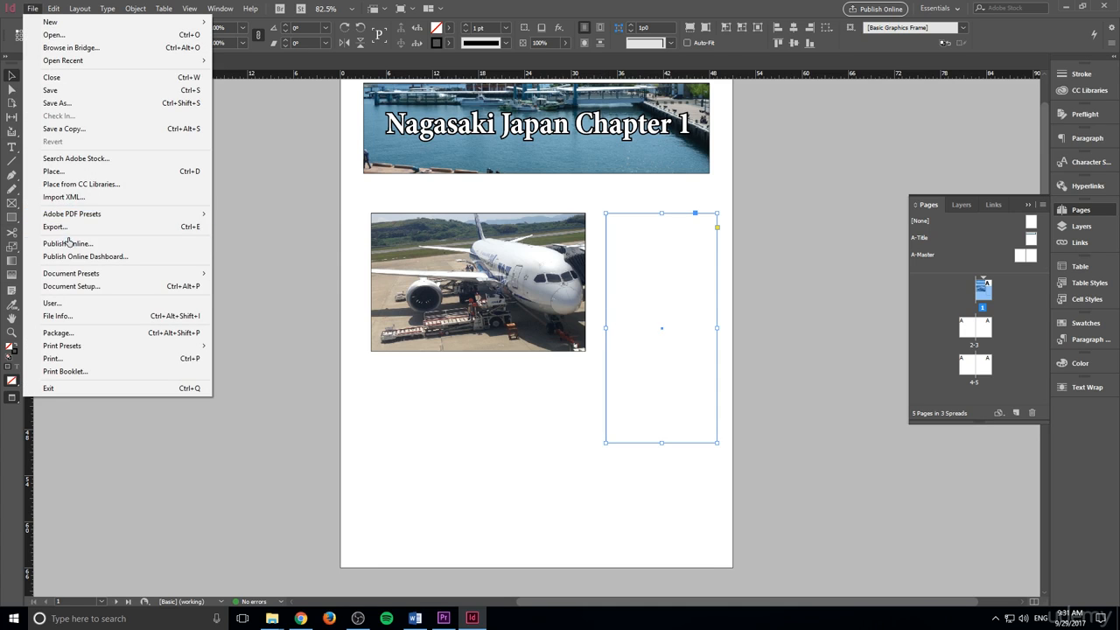
click(69, 171)
click(537, 310)
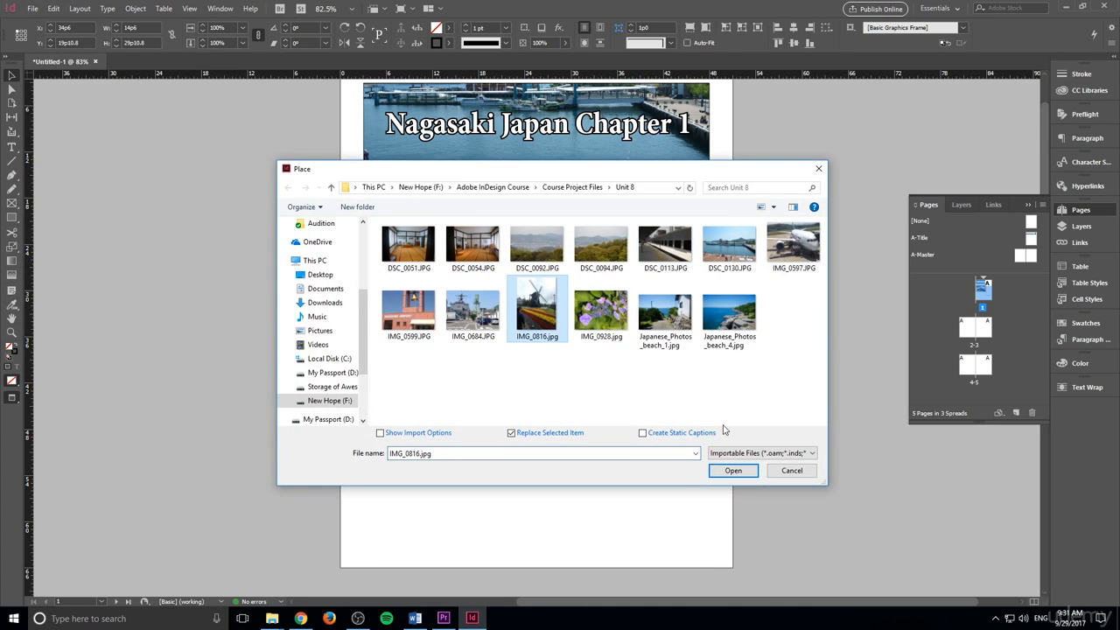
click(733, 469)
- Fit the windmill photo's content to its tall frame
right_click(695, 398)
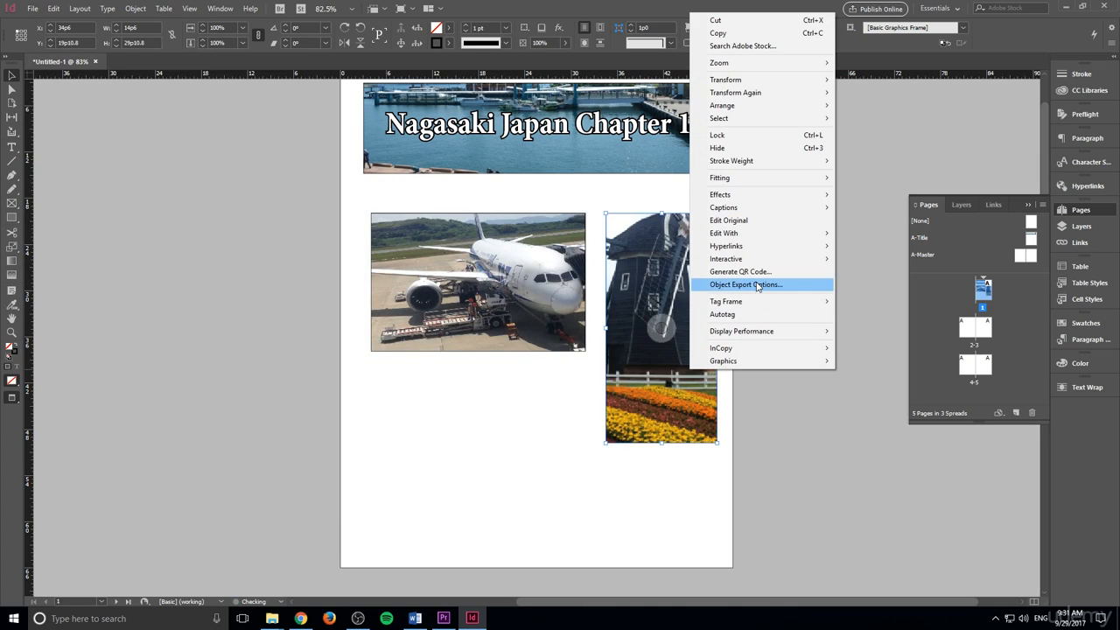
mouse_move(742, 178)
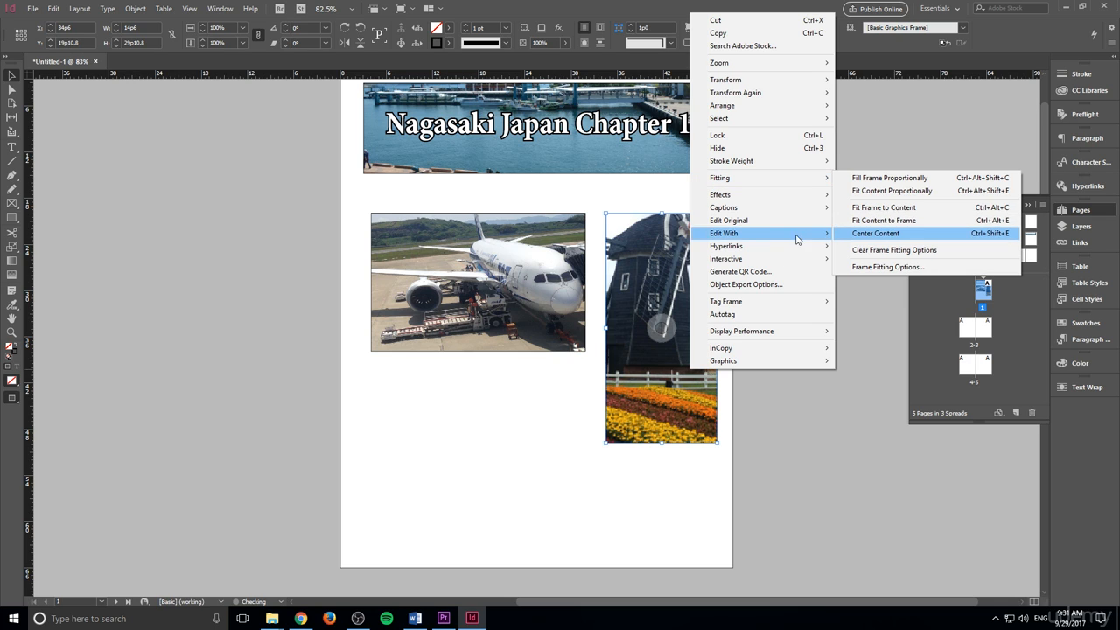
click(685, 259)
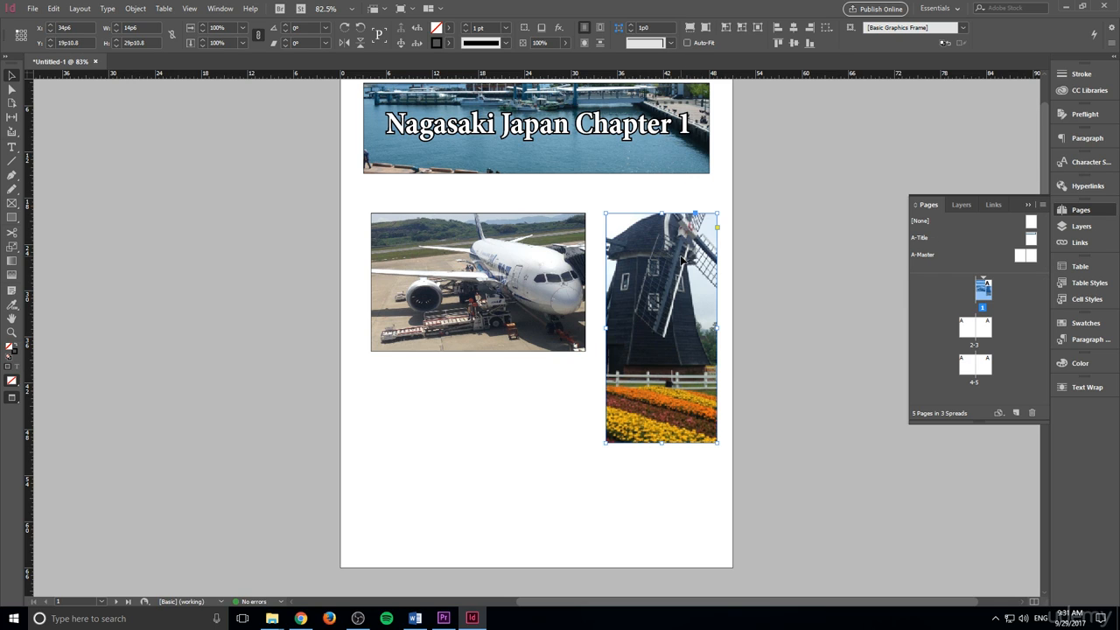
key(ctrl+alt+e)
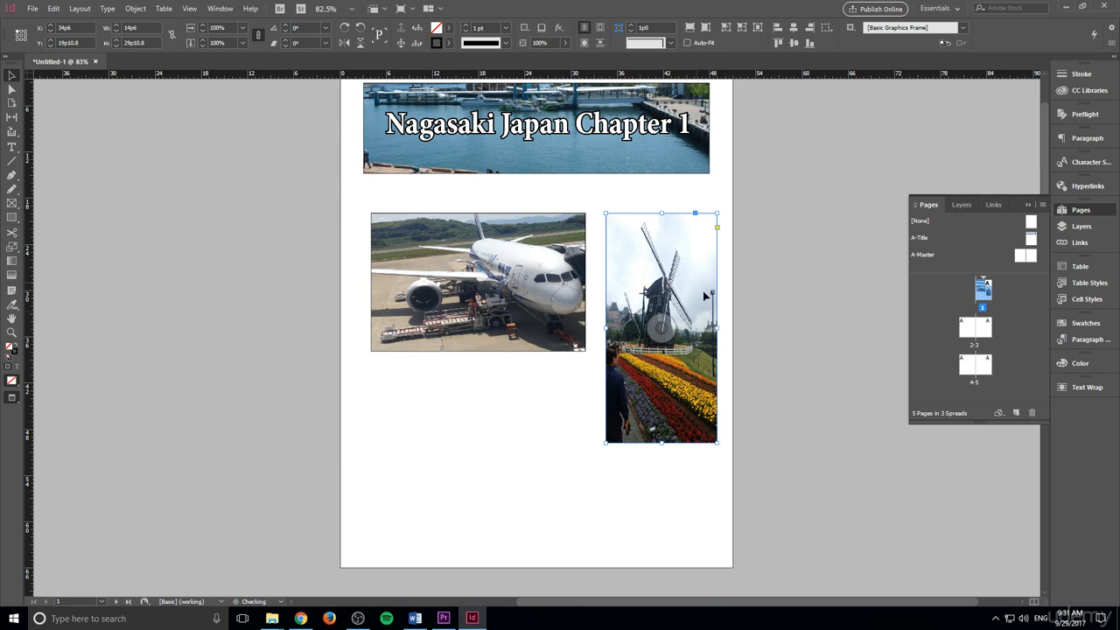
- Resize the windmill photo with its frame to about 16p6 by 25p7.2 and lower the airplane photo beside it
drag(717, 443, 732, 409)
drag(695, 354, 688, 356)
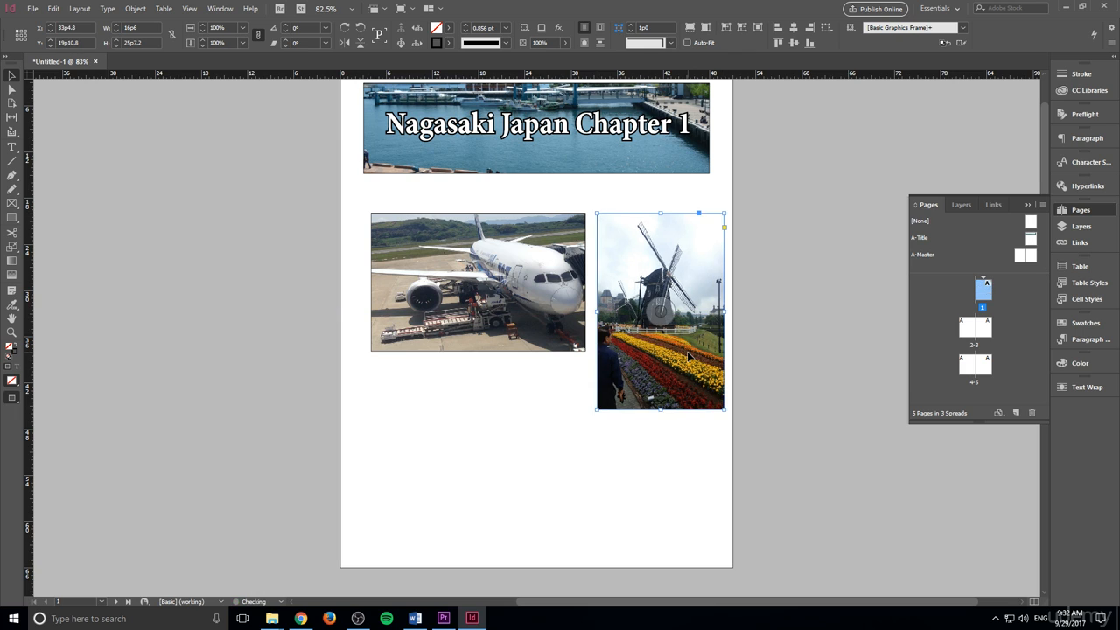
click(650, 429)
drag(444, 263, 431, 296)
click(548, 401)
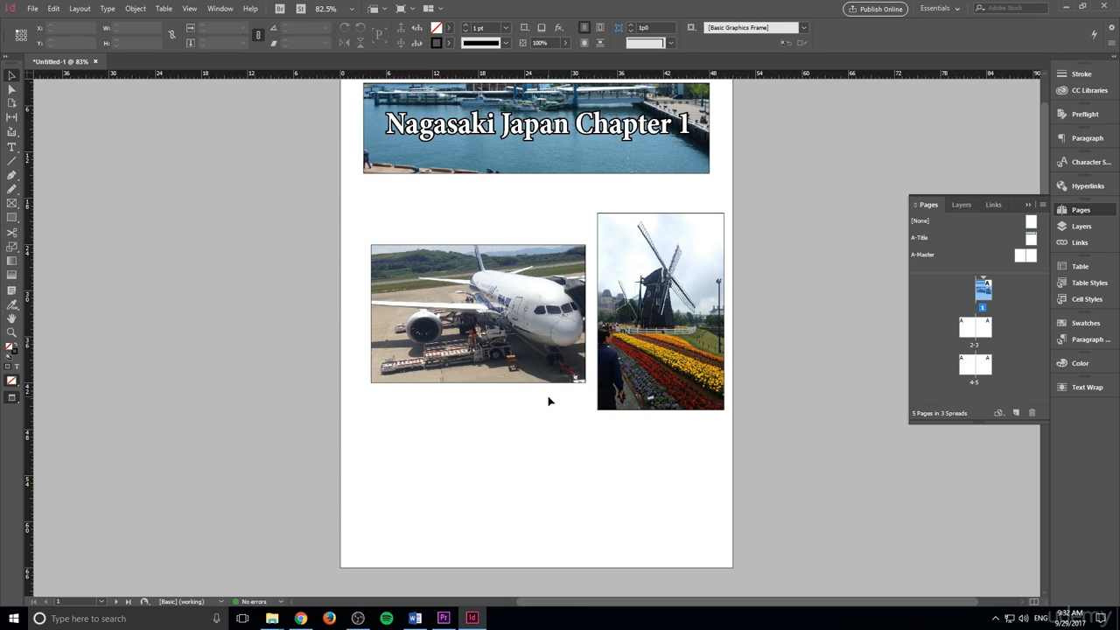
- Draw a text frame about 42p9.6 by 14p10.8 below the two photos on page 1
click(11, 147)
drag(379, 430, 717, 547)
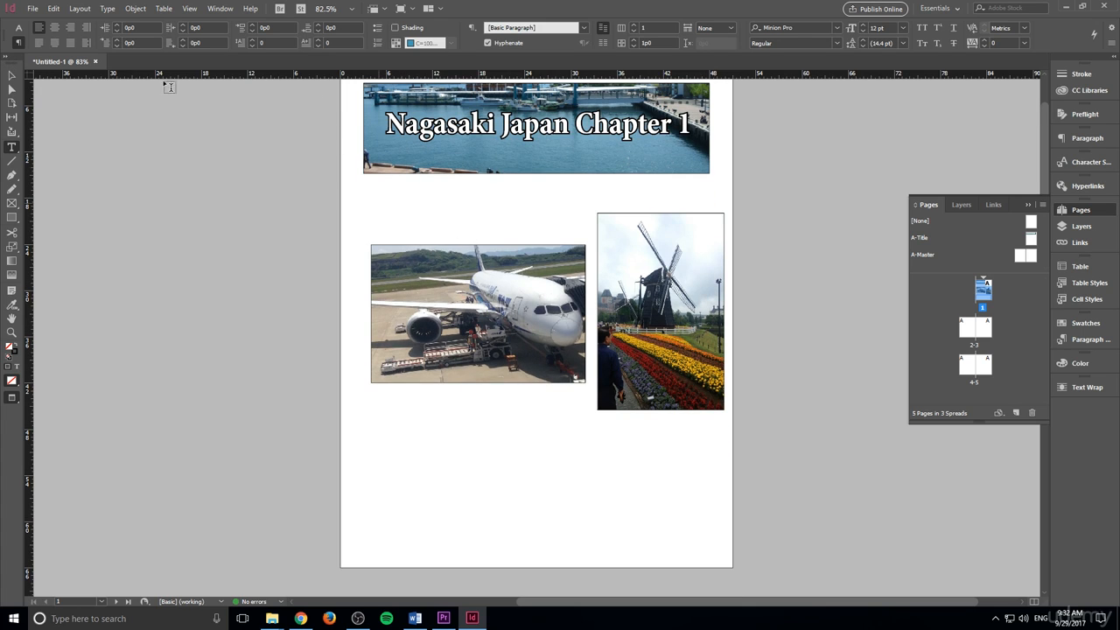
- Shift both photos so their outer edges line up with the sides of the Nagasaki banner
click(11, 76)
drag(515, 300, 500, 299)
drag(702, 287, 687, 286)
click(759, 369)
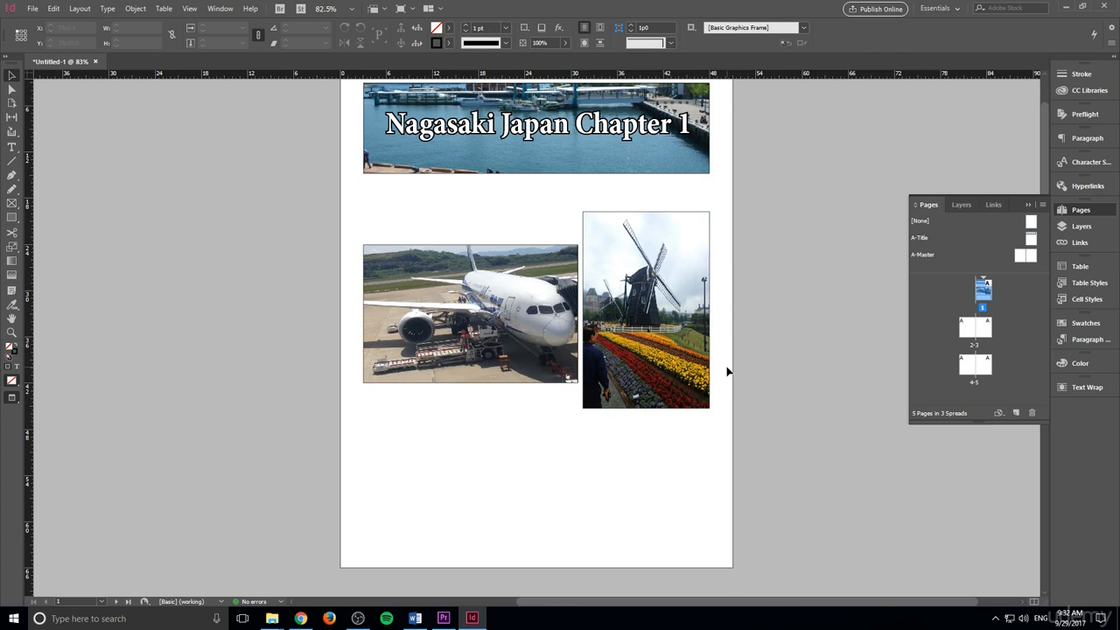
click(450, 332)
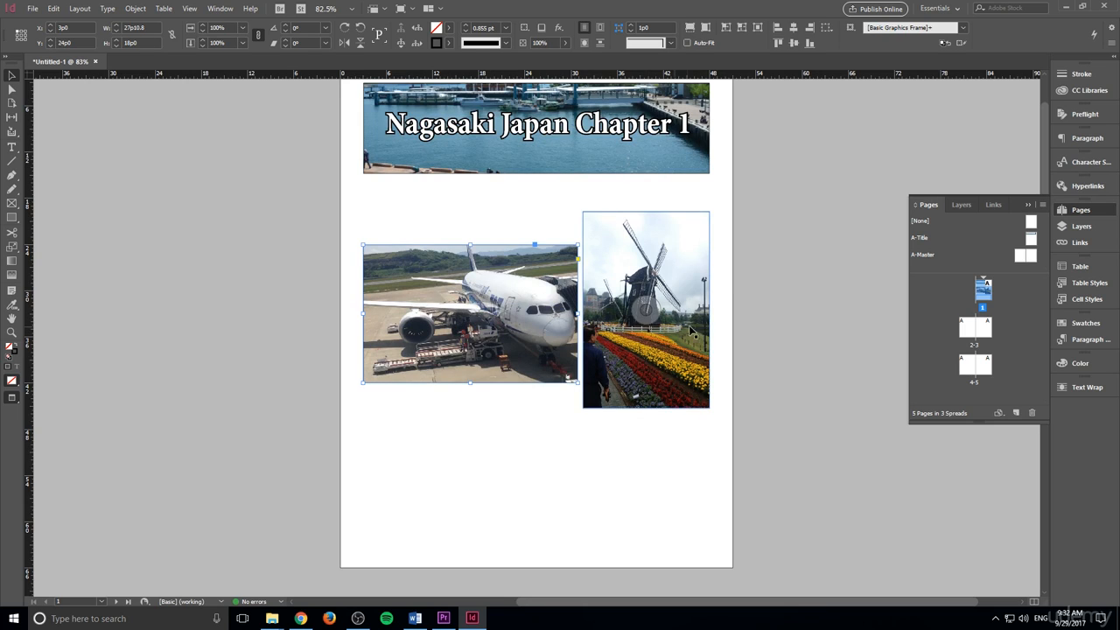
scroll(686, 325, up, 1)
click(691, 322)
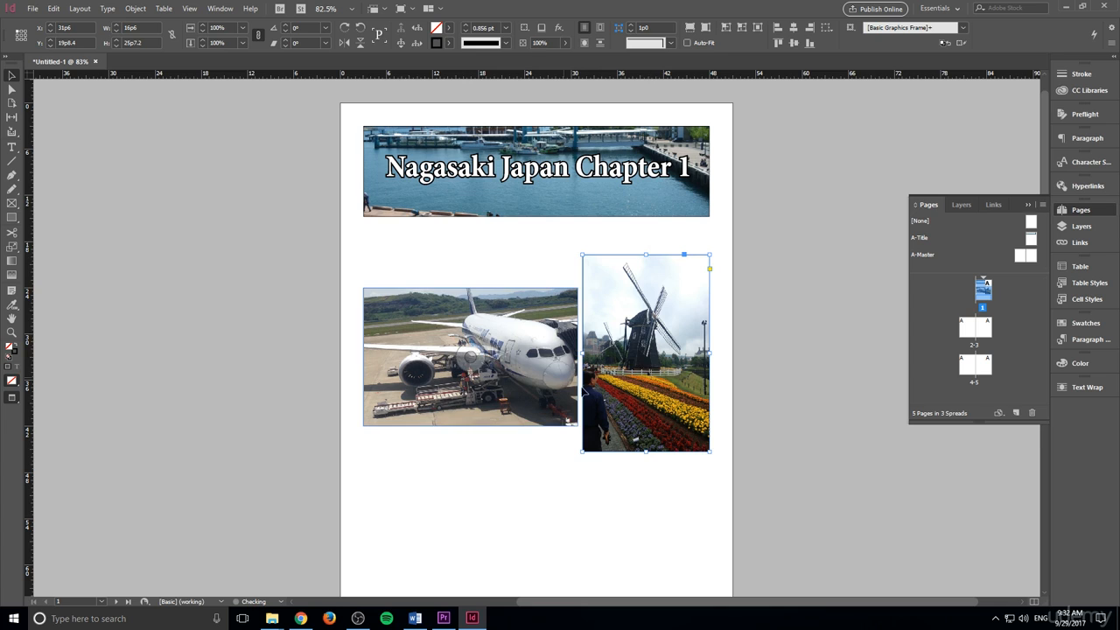
- Centre the empty text frame horizontally between the page margins, using the margin guides
scroll(860, 327, down, 1)
scroll(805, 353, up, 1)
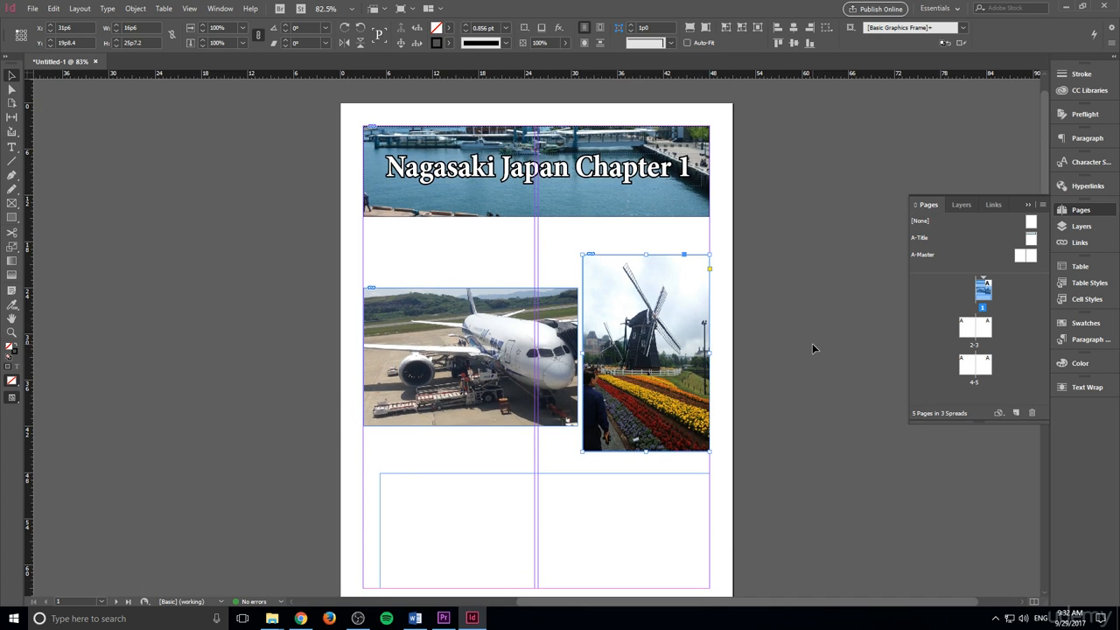
scroll(786, 332, down, 1)
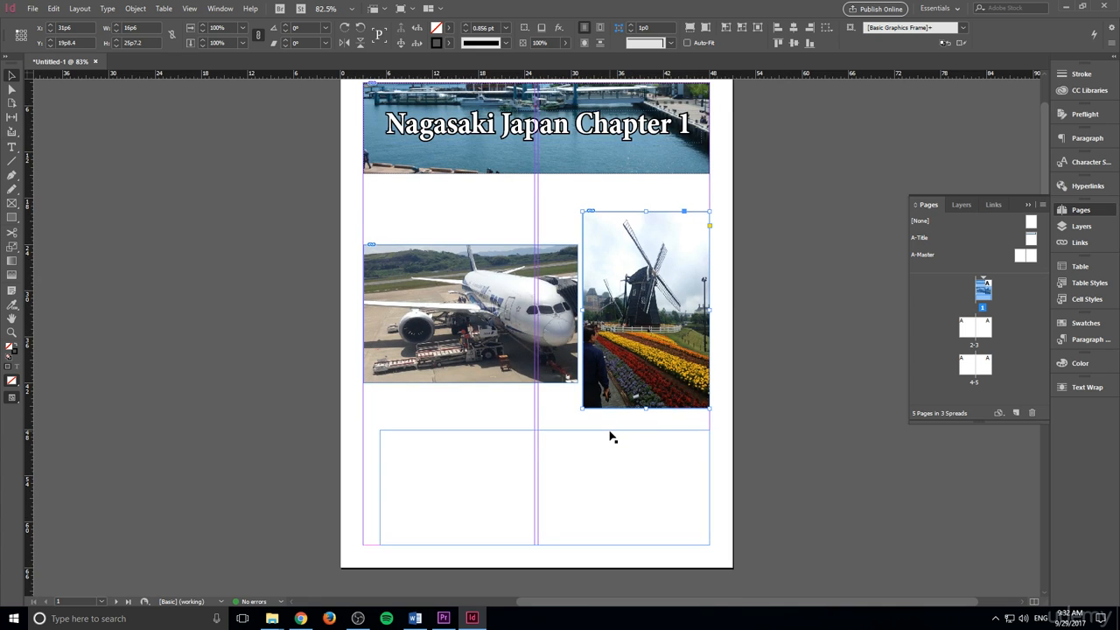
drag(611, 435, 597, 435)
click(767, 450)
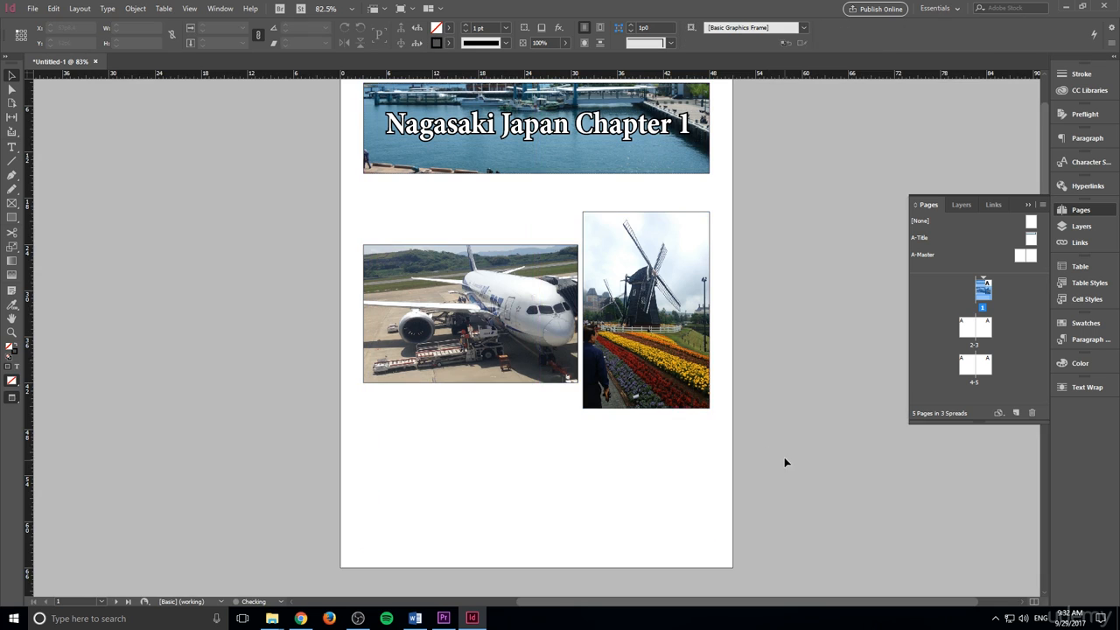
key(w)
- Scale the windmill photo with its frame to about 15p8.1 by 24p3.84 and move it down along the right margin
click(679, 362)
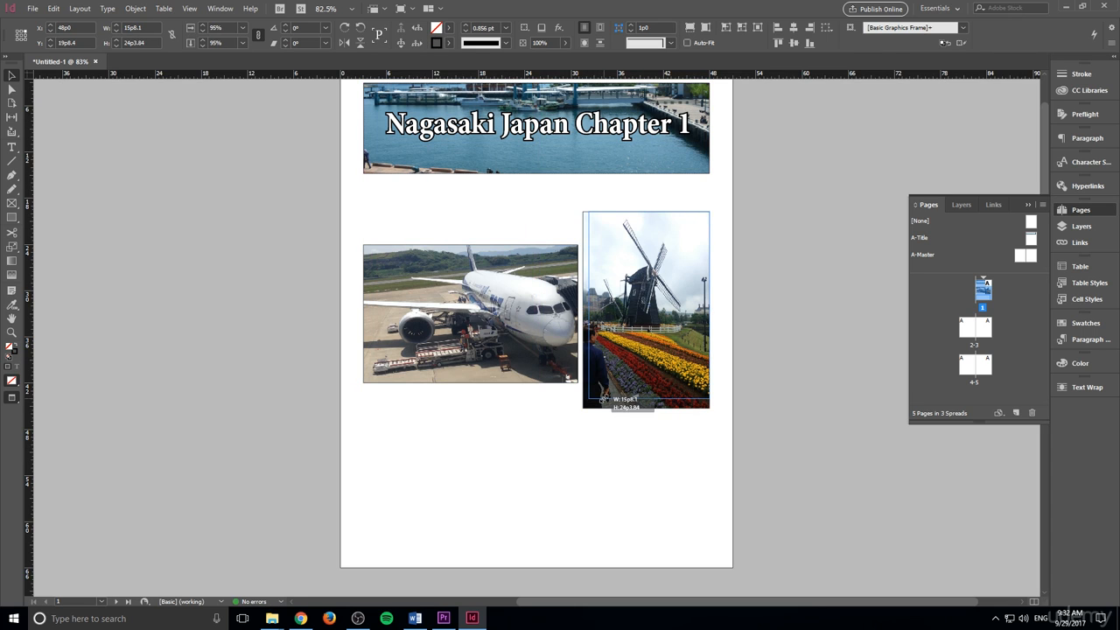
drag(583, 409, 588, 400)
drag(685, 331, 686, 331)
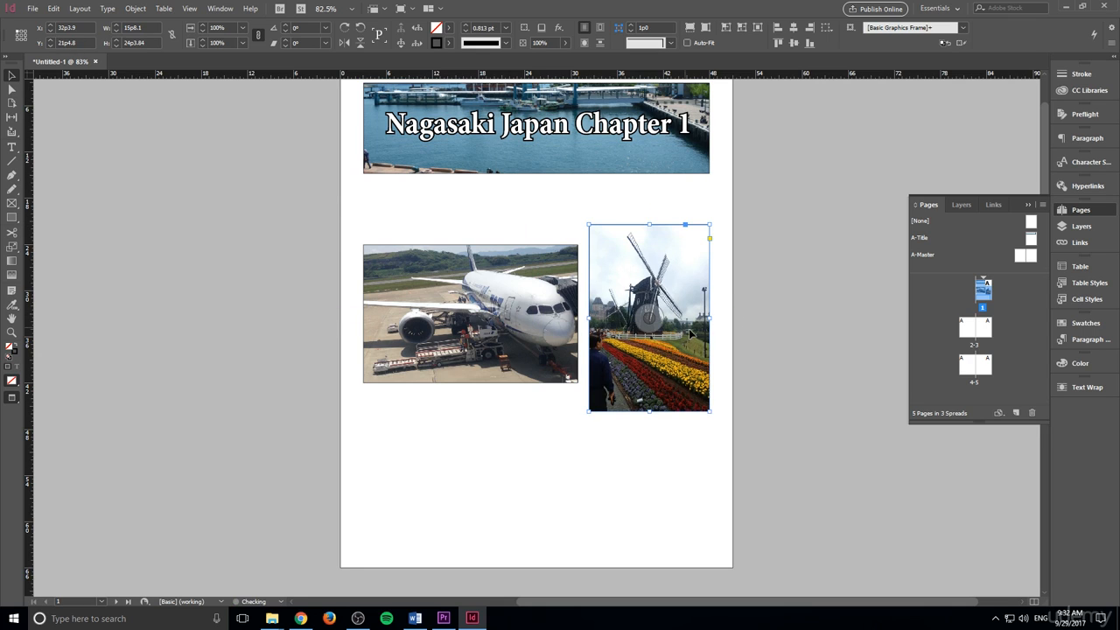
click(839, 545)
- Scale the airplane photo down slightly with its frame, widening the gap to the windmill photo
drag(700, 544, 370, 425)
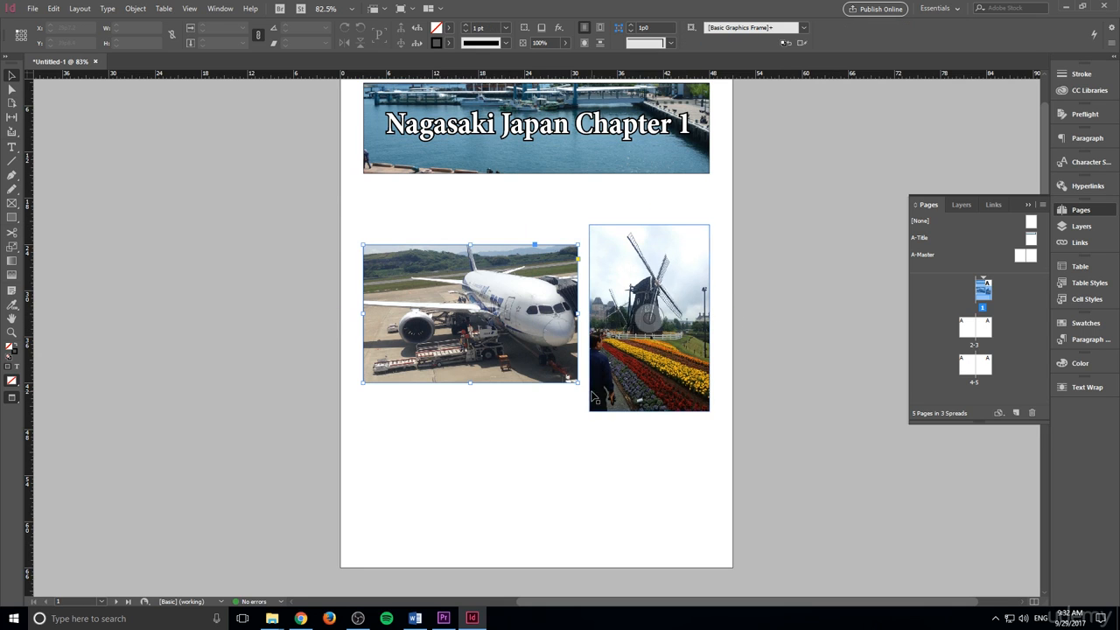
click(574, 378)
drag(577, 382, 558, 360)
click(809, 380)
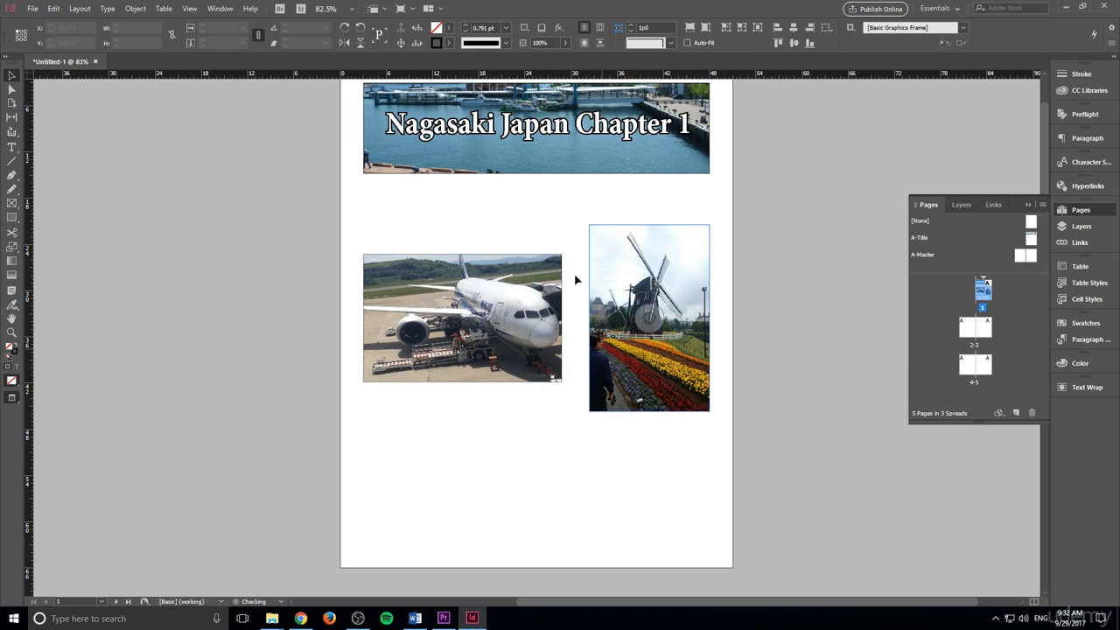
- Place the text cursor in the empty text frame below the photos
scroll(730, 356, up, 2)
scroll(731, 356, down, 3)
click(496, 450)
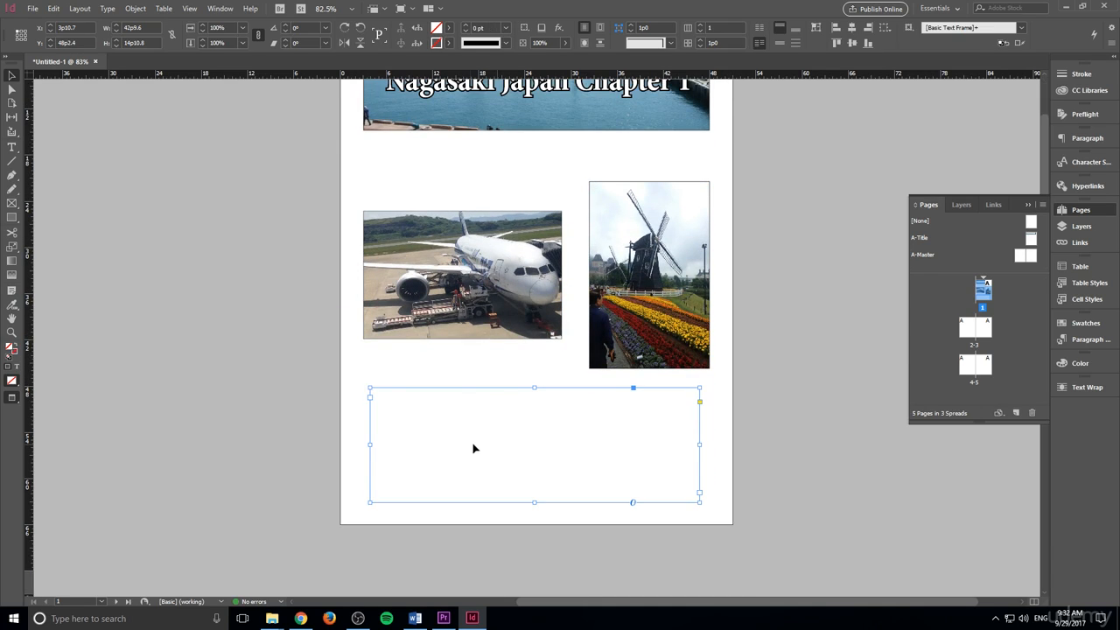
double_click(479, 447)
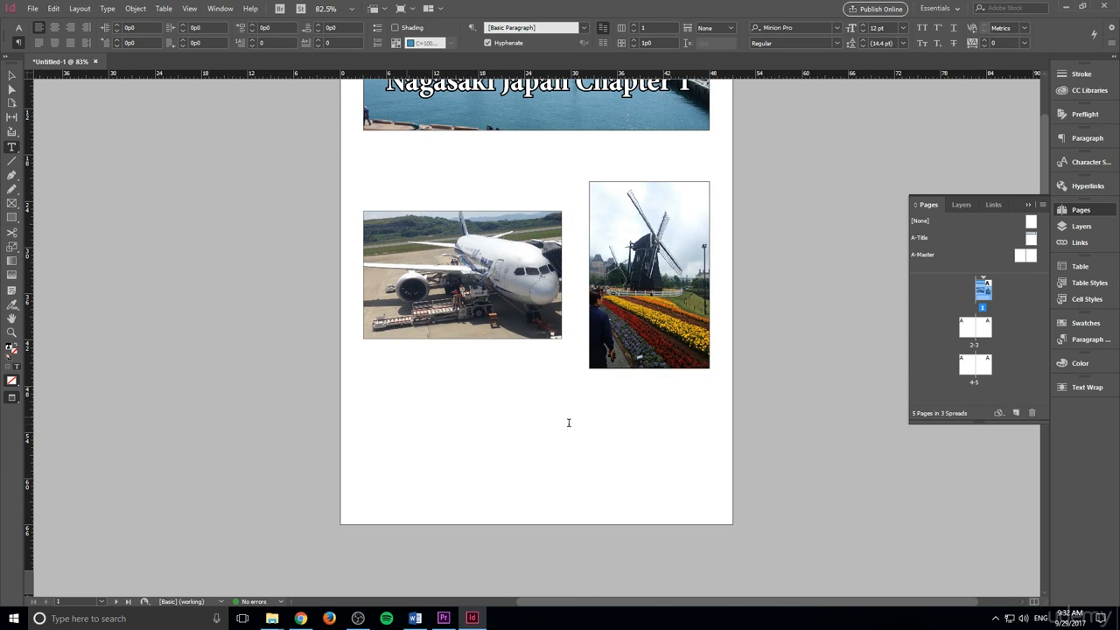
- Switch to Chrome, find Wikipedia and open its article on Nagasaki
key(alt+Tab)
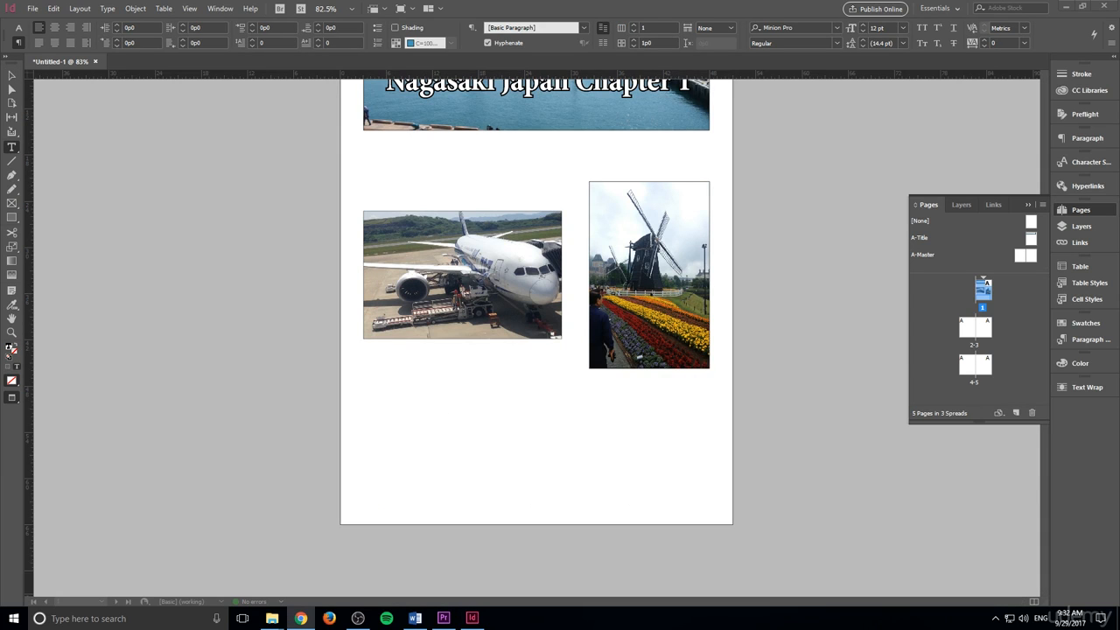
drag(883, 249, 765, 159)
drag(567, 7, 894, 156)
text(wikipedia)
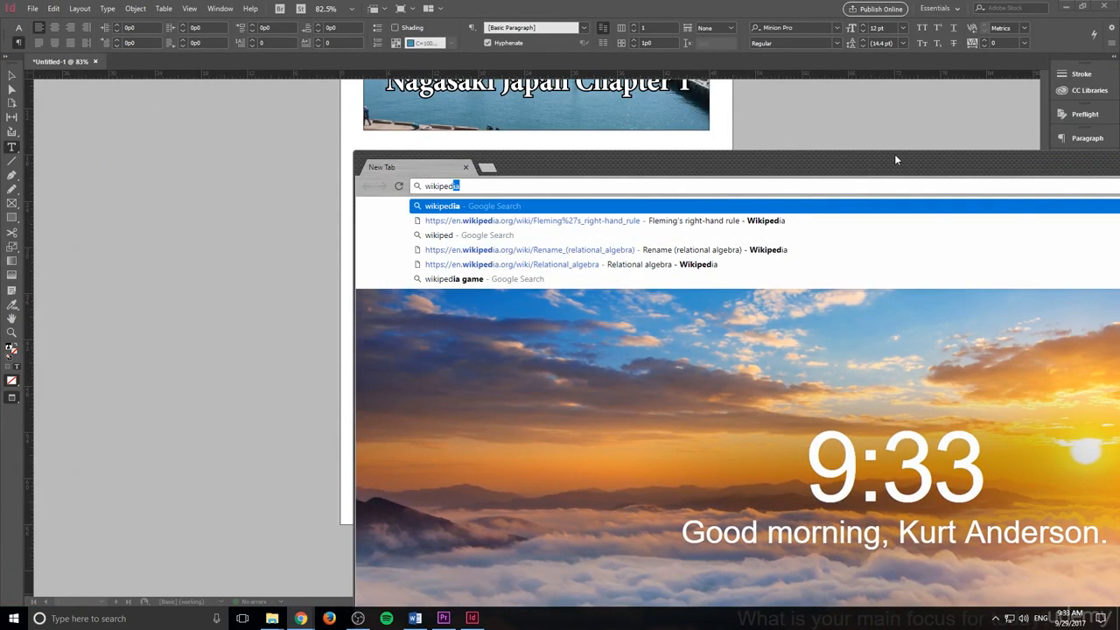
key(Return)
click(479, 319)
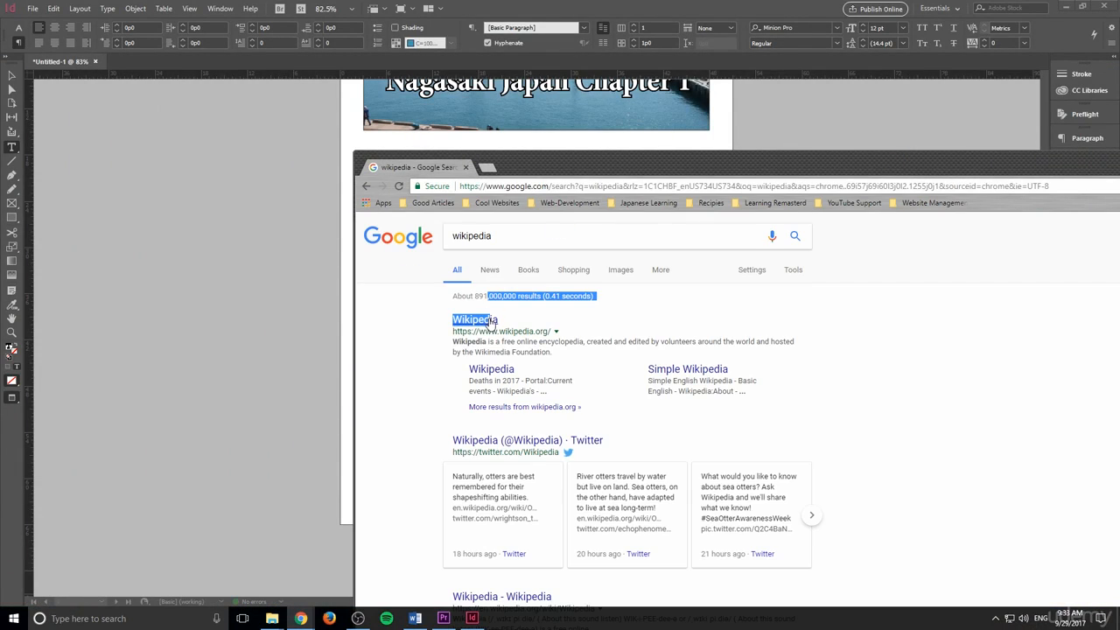
text(n)
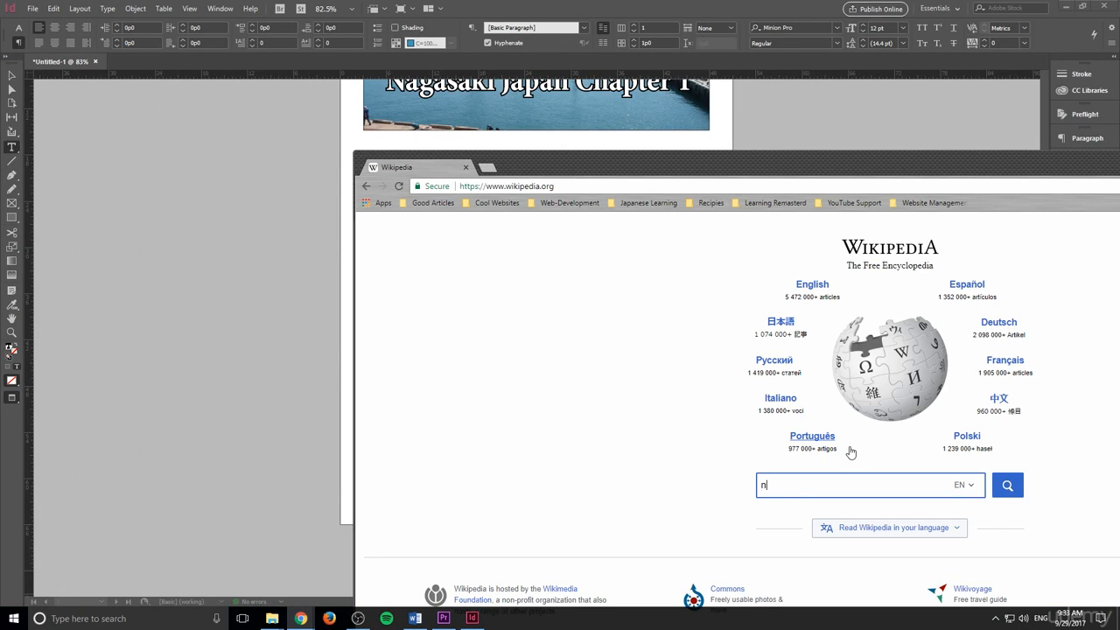
text(agasaki)
key(Return)
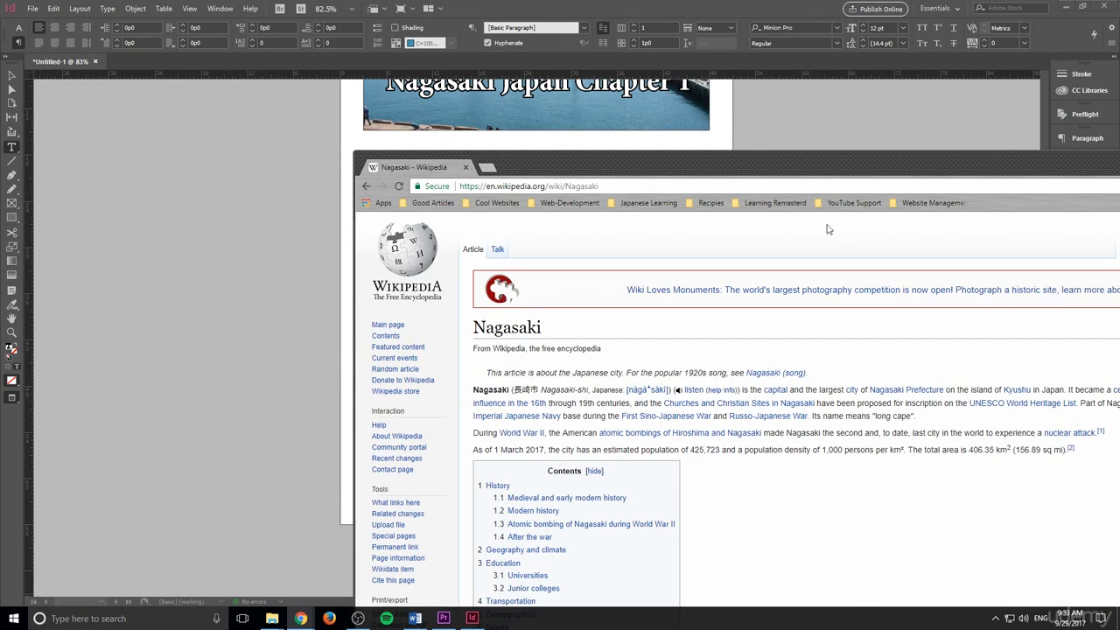
- Copy the three introductory paragraphs of the Nagasaki article into the InDesign text frame below the photos
drag(717, 164, 682, 93)
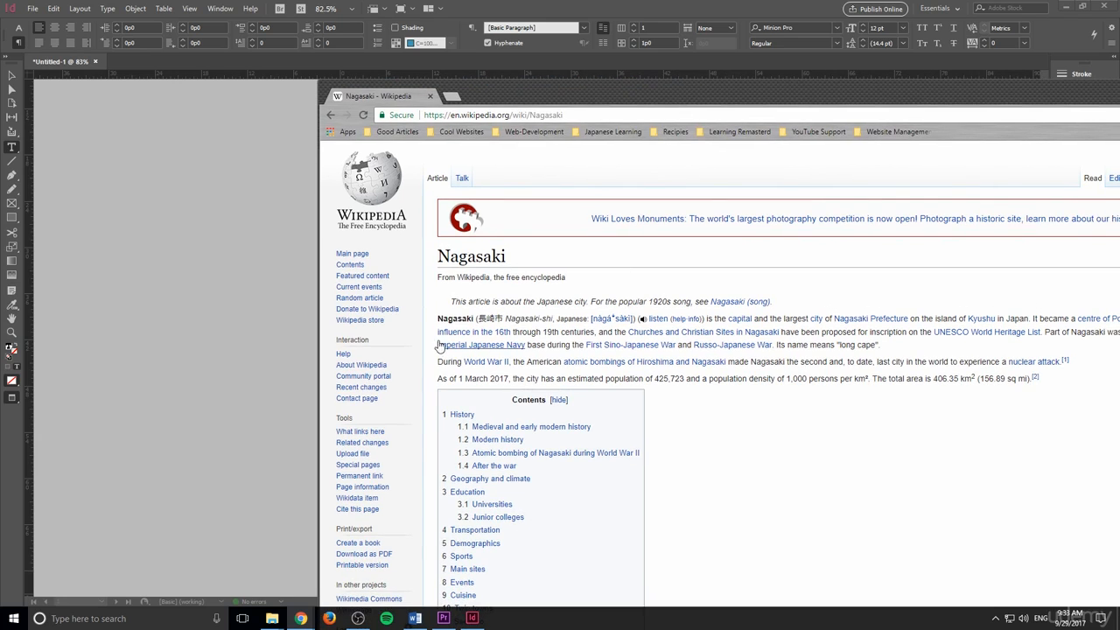
drag(438, 318, 1093, 377)
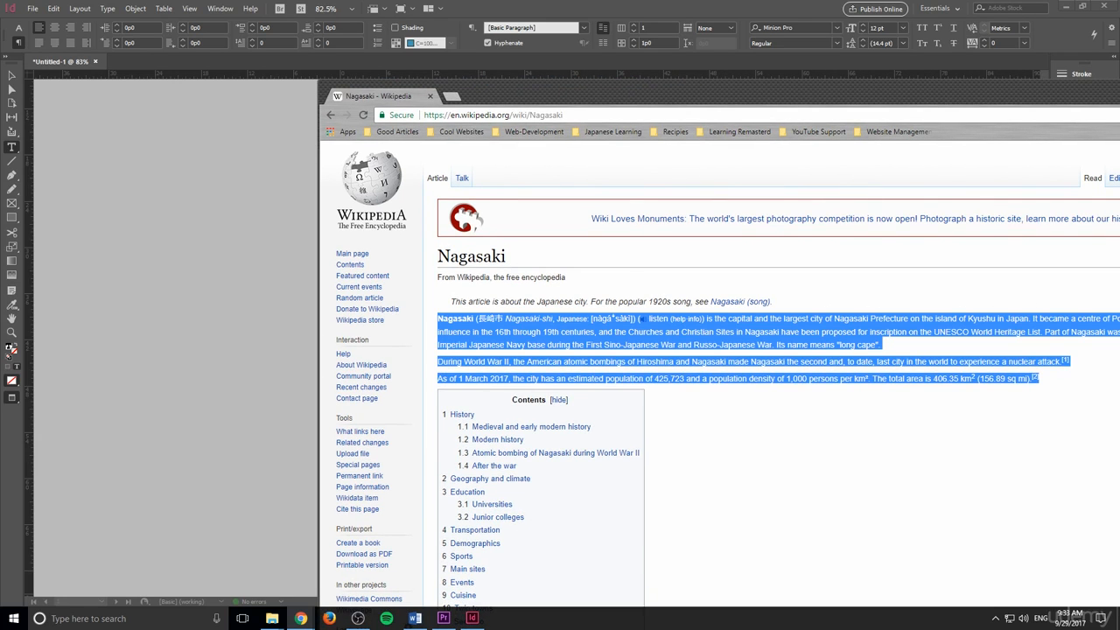
key(alt+Tab)
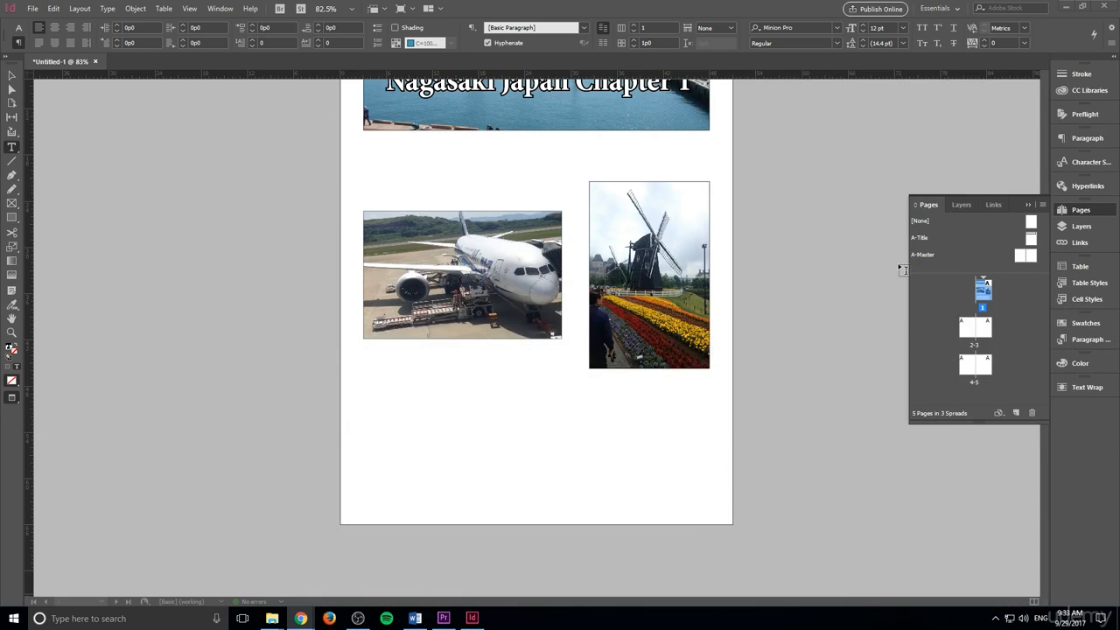
click(476, 432)
key(ctrl+v)
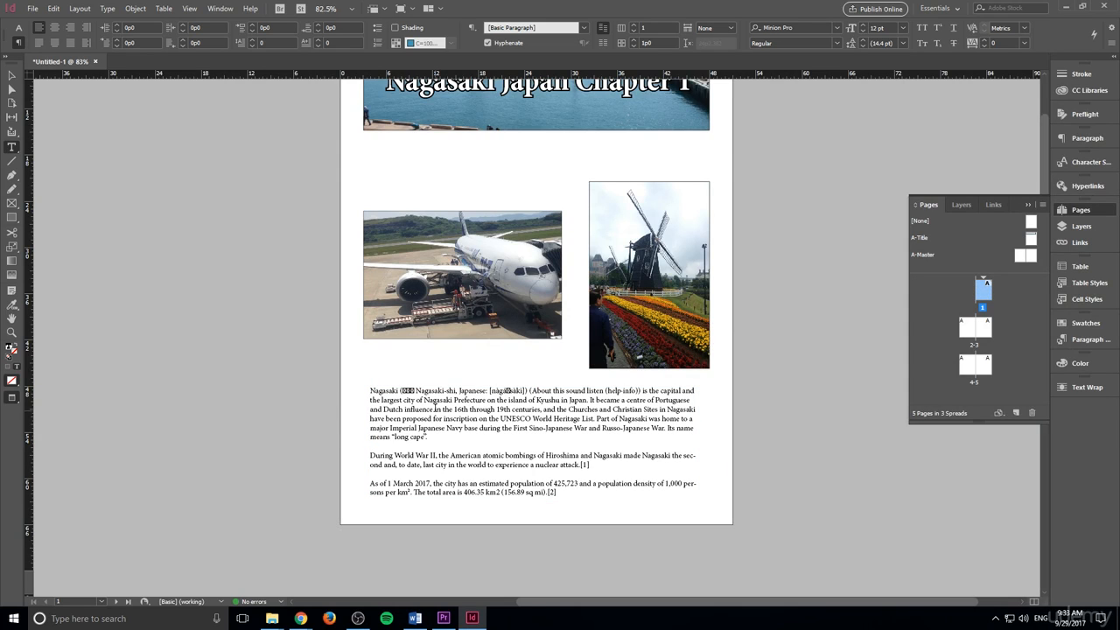
- Delete the phonetic transcription and the unsupported Japanese characters from the first pasted paragraph
key(ctrl+shift+a)
key(BackSpace)
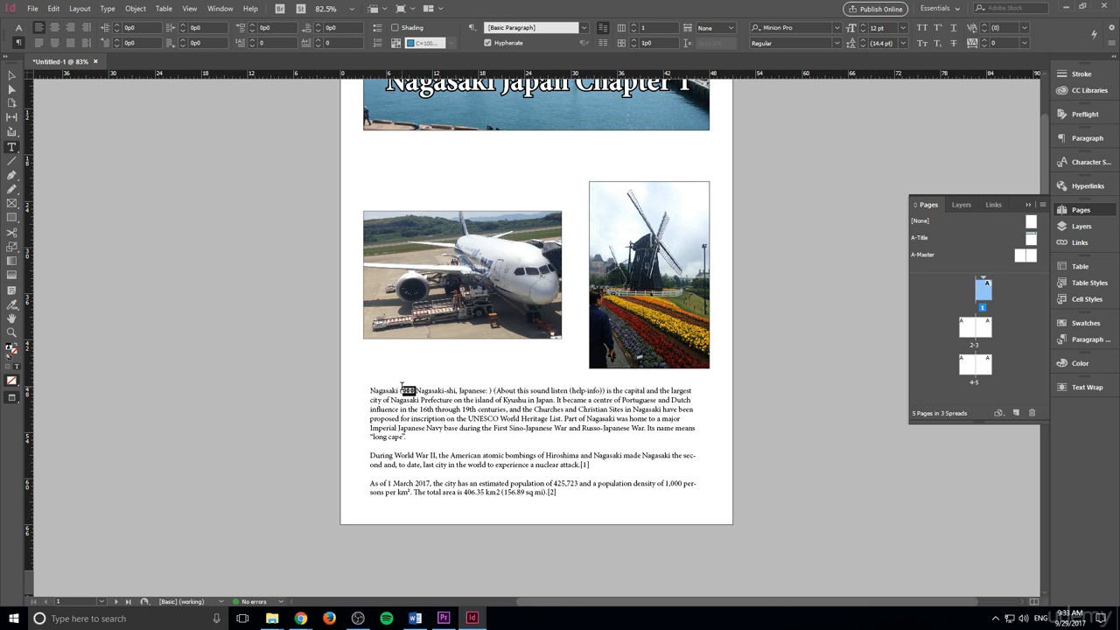
key(BackSpace)
- Check the city's Japanese name in the Wikipedia article in Chrome and return to the InDesign page to review it
mouse_move(300, 618)
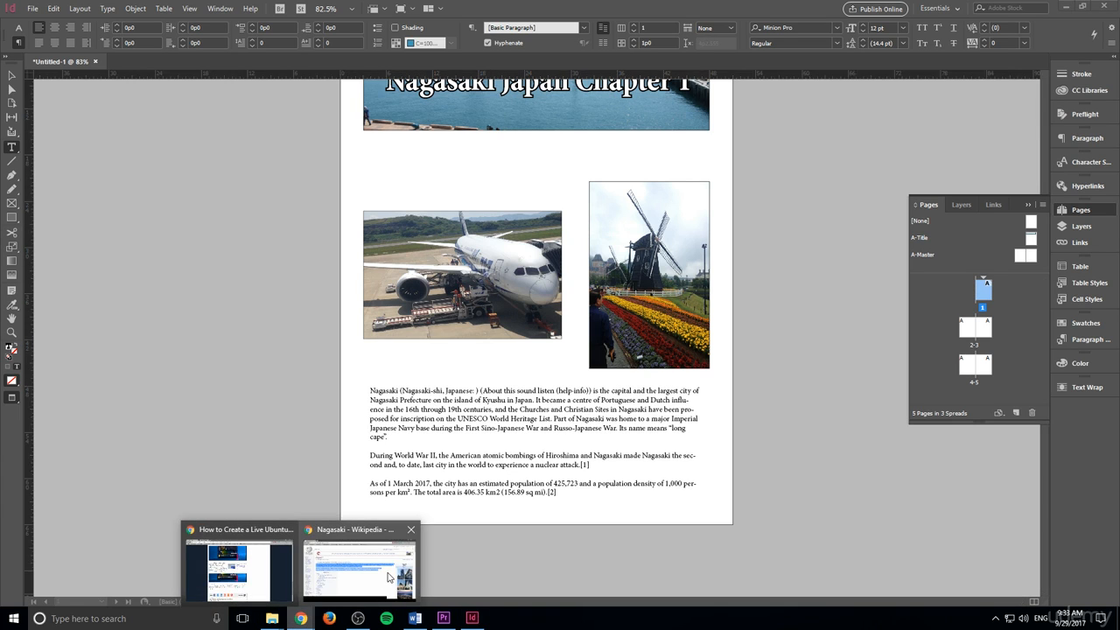
click(390, 578)
click(647, 338)
click(489, 332)
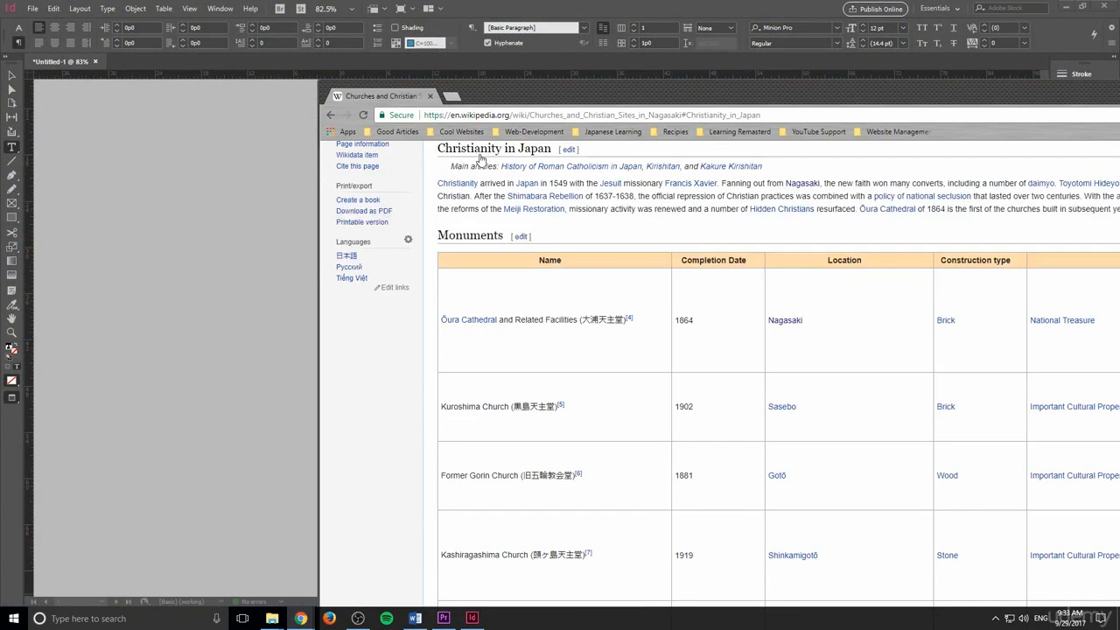
click(331, 115)
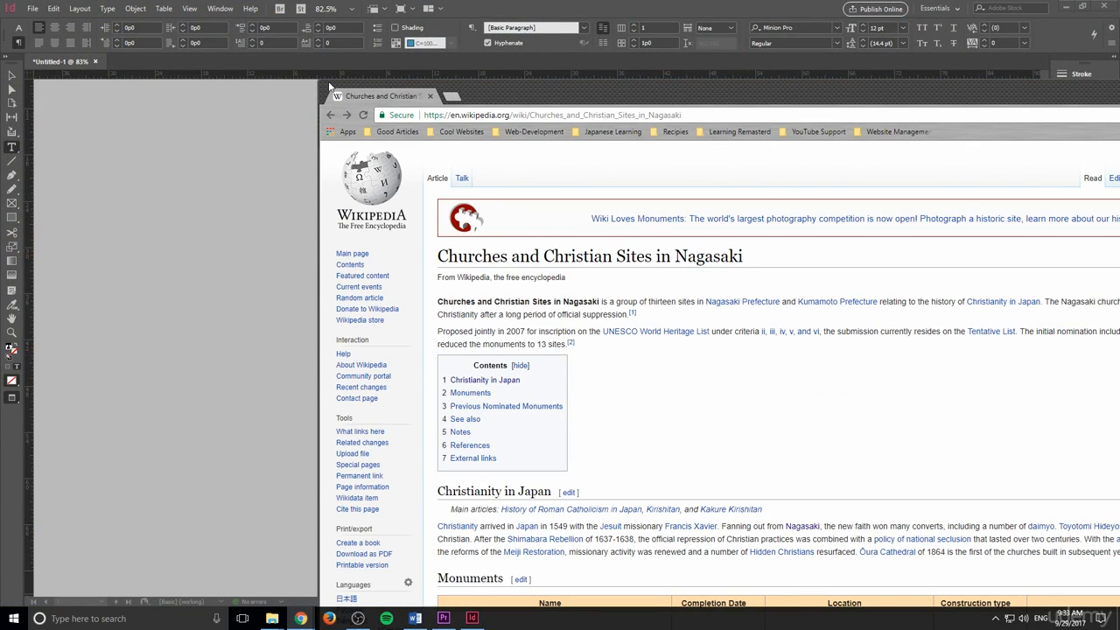
click(336, 115)
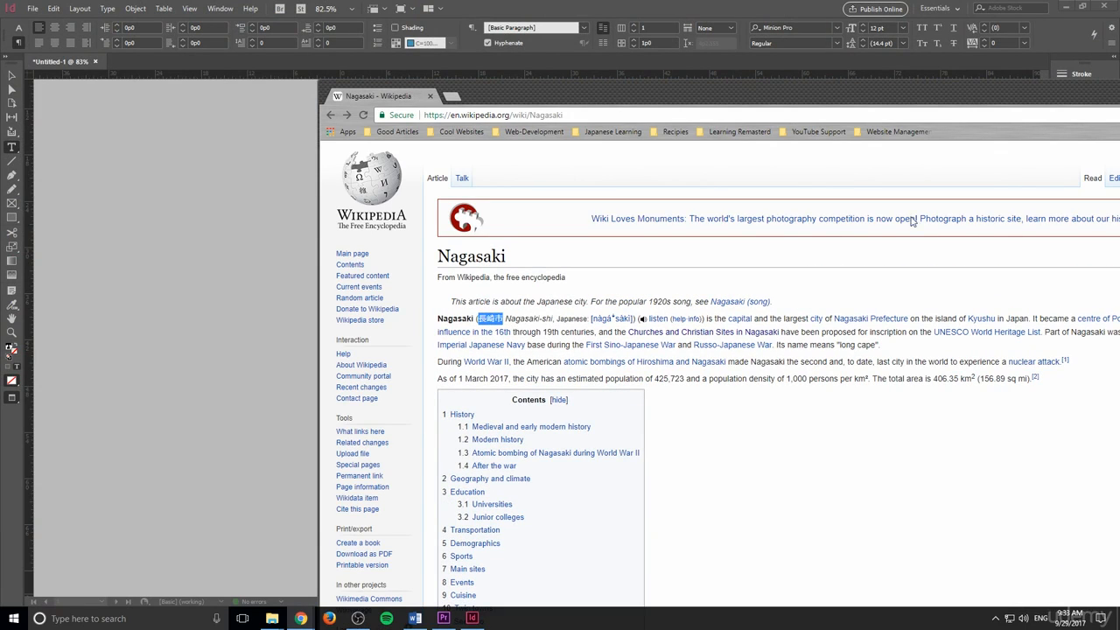
drag(971, 104, 879, 129)
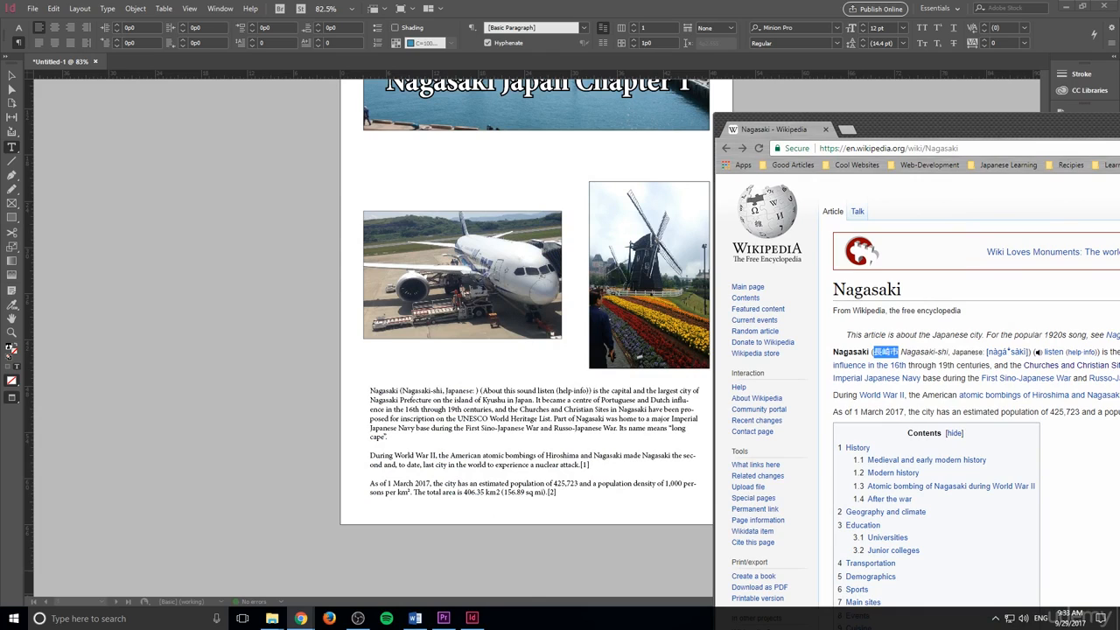
key(alt+Tab)
click(541, 447)
scroll(540, 447, up, 2)
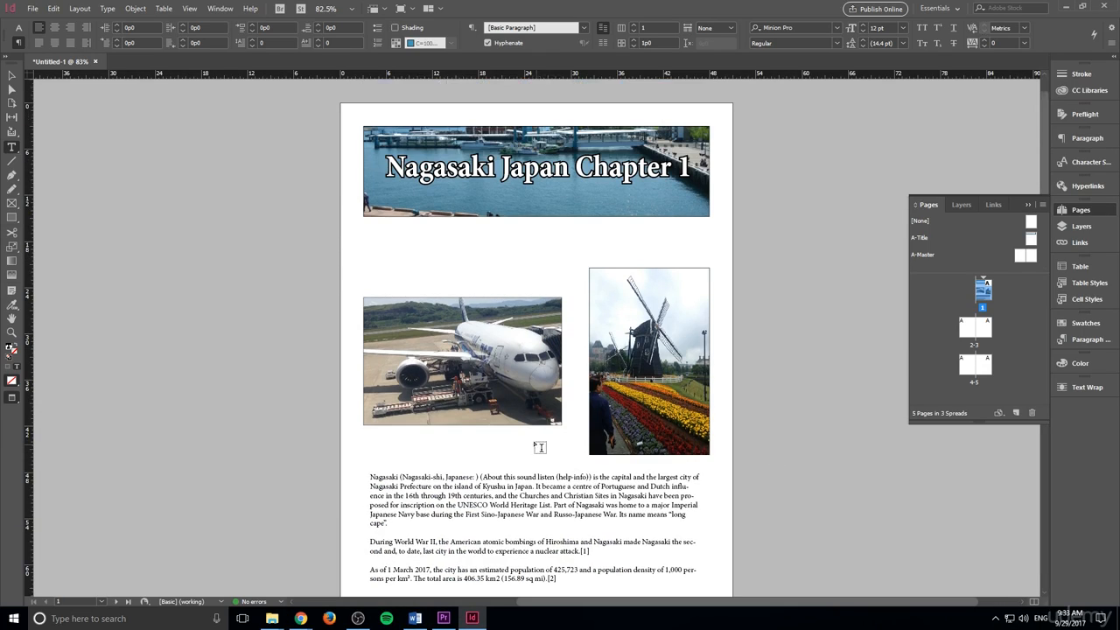
- Apply Paragraph Style 1 to all the body text below the photos and rename the style Paragraph Text
scroll(546, 438, down, 1)
drag(557, 536, 362, 408)
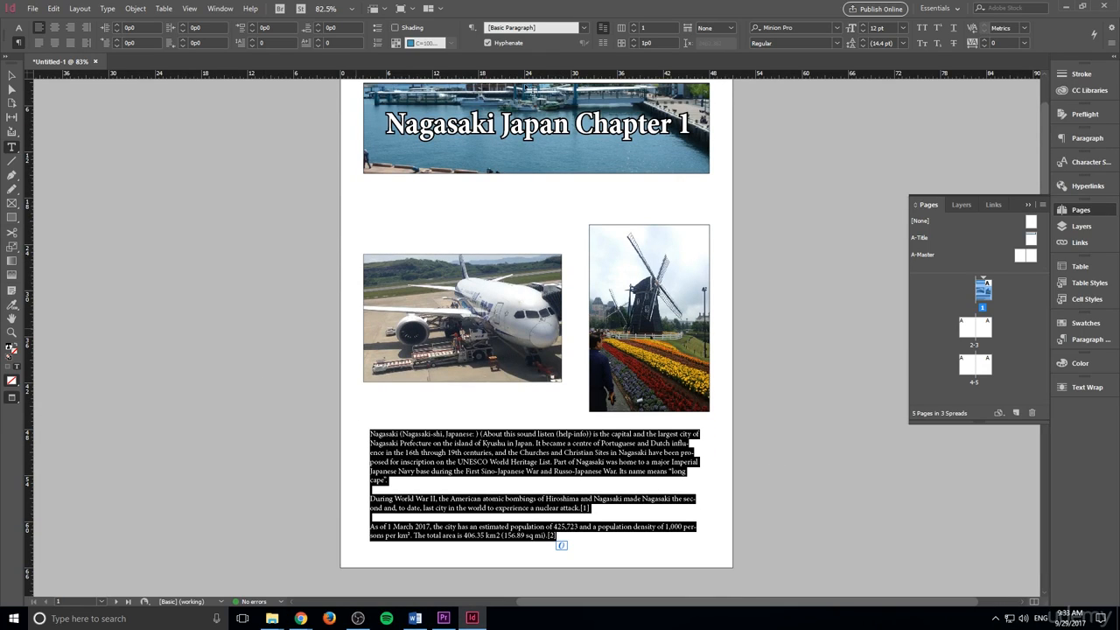
click(1088, 339)
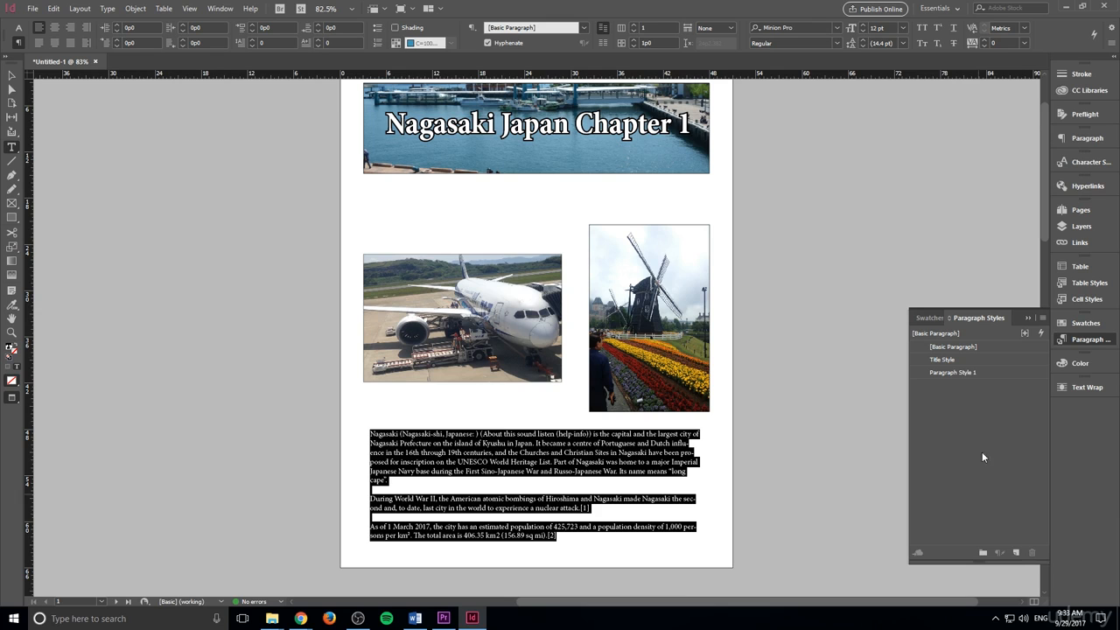
double_click(983, 362)
click(1048, 544)
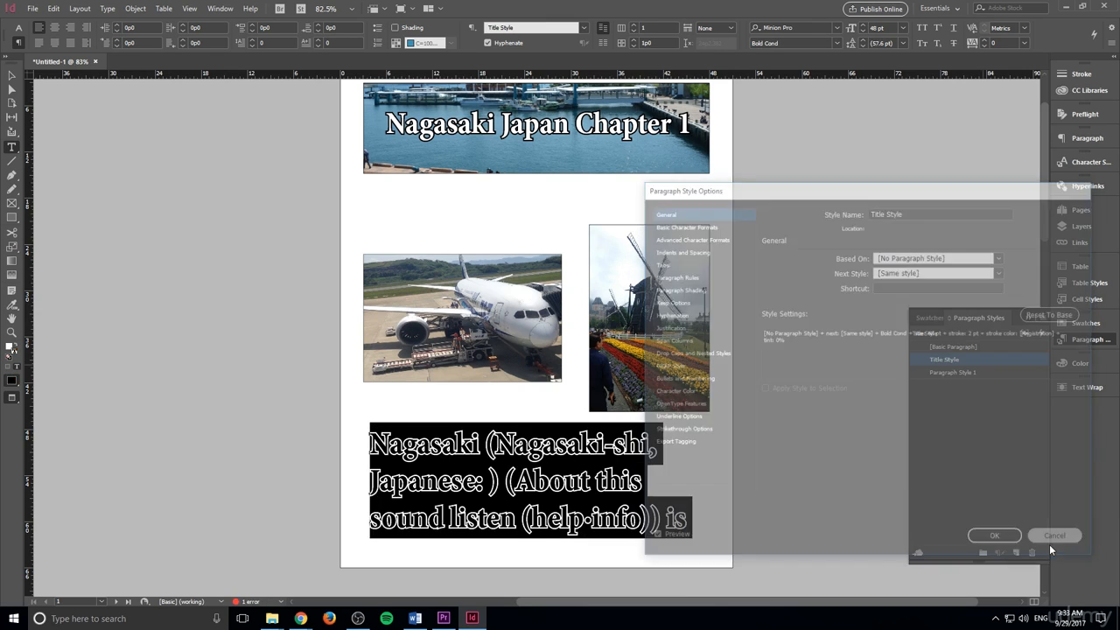
double_click(972, 372)
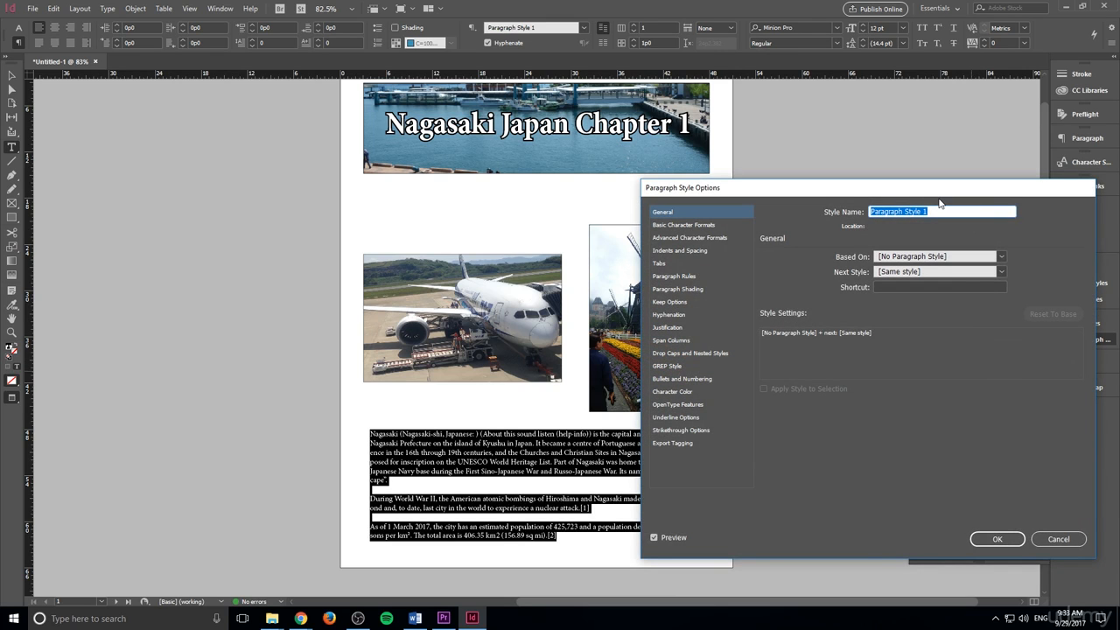
text(P)
- Set the Paragraph Text style's font size to 13 pt, keeping the Minion Pro Regular font, and accept the style options
click(681, 251)
click(688, 276)
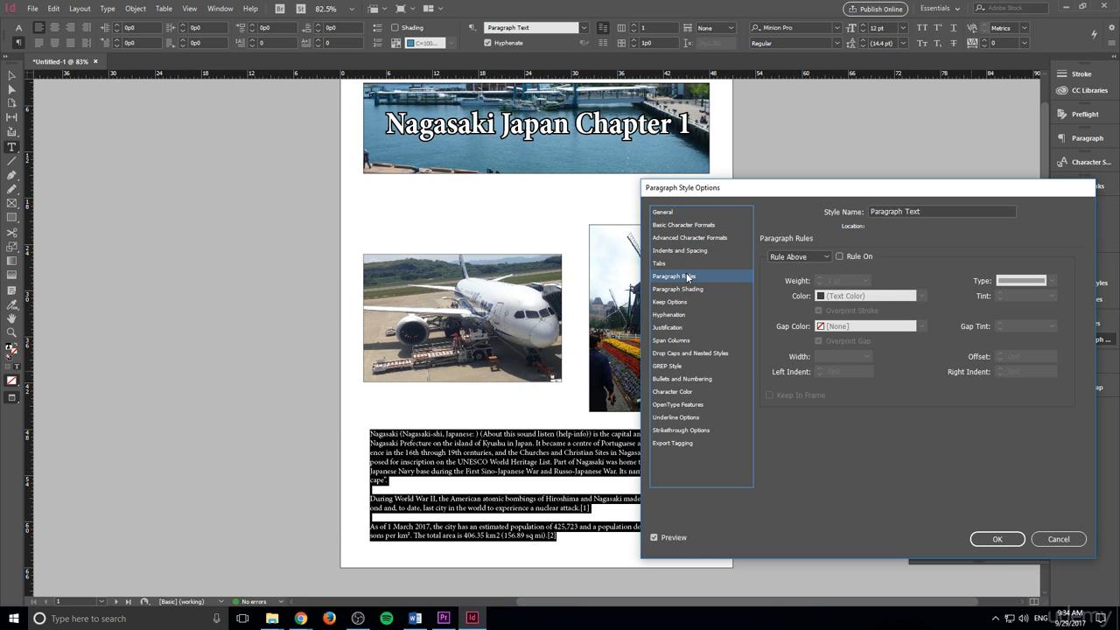
click(688, 326)
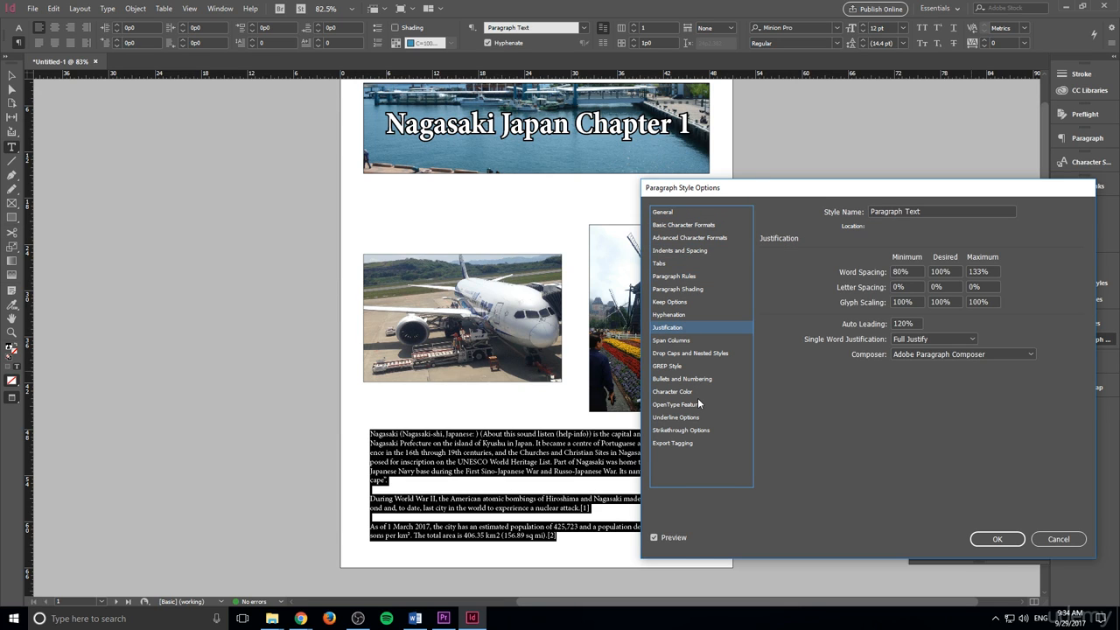
click(686, 315)
click(685, 290)
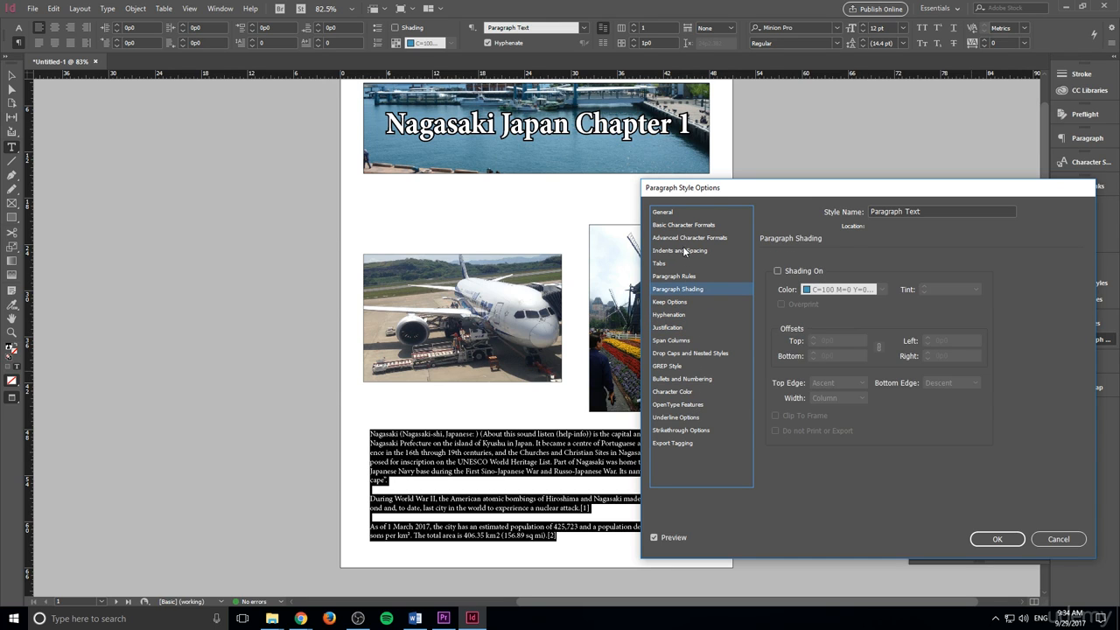
click(687, 225)
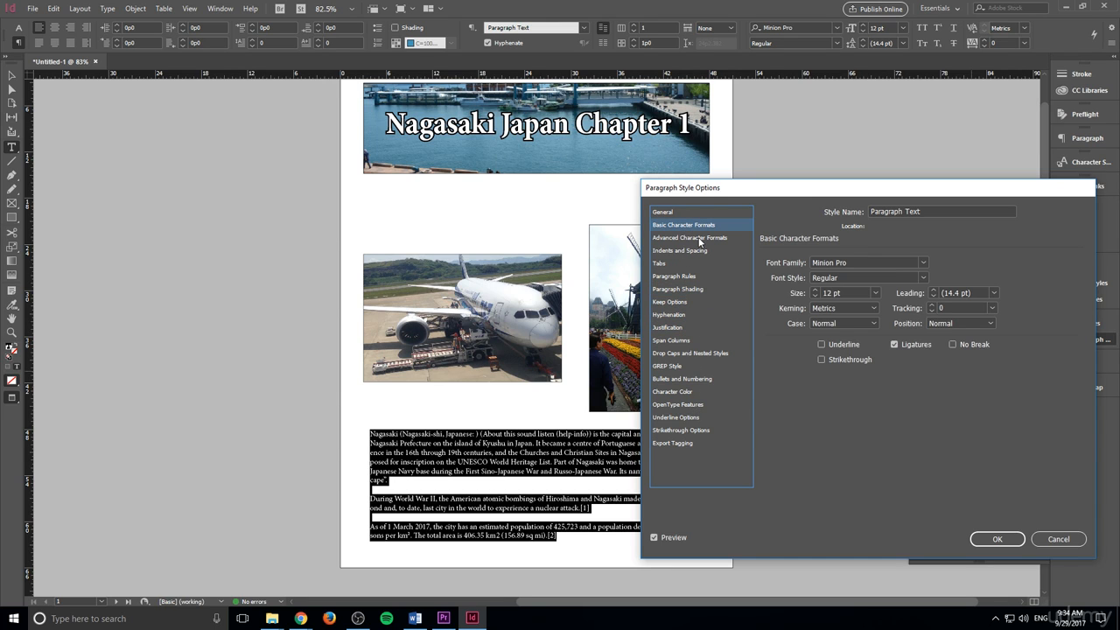
click(816, 291)
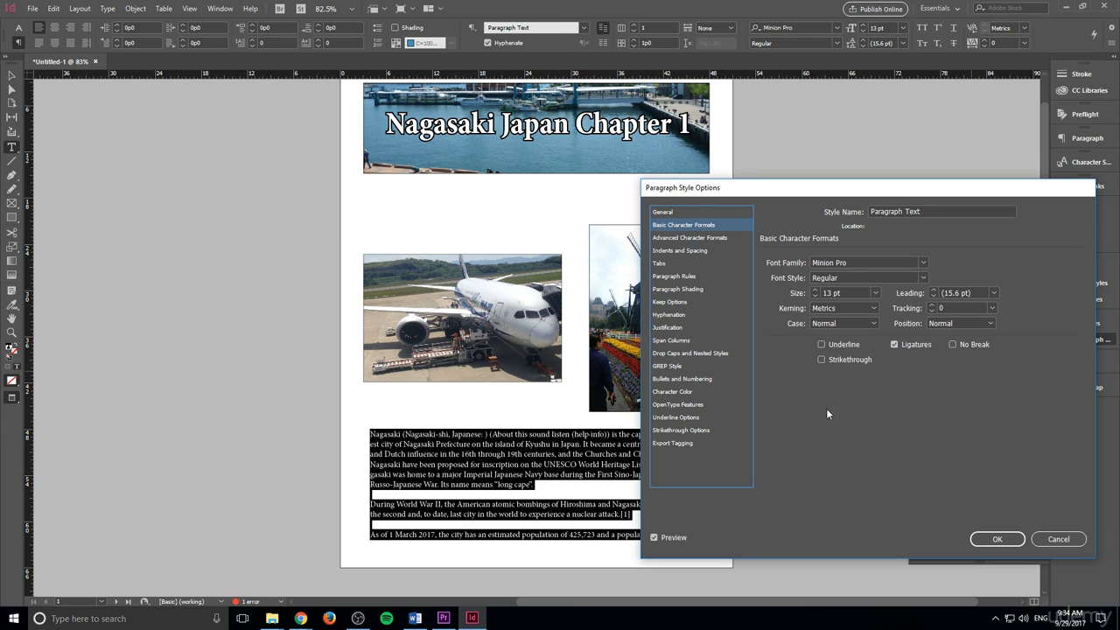
click(922, 278)
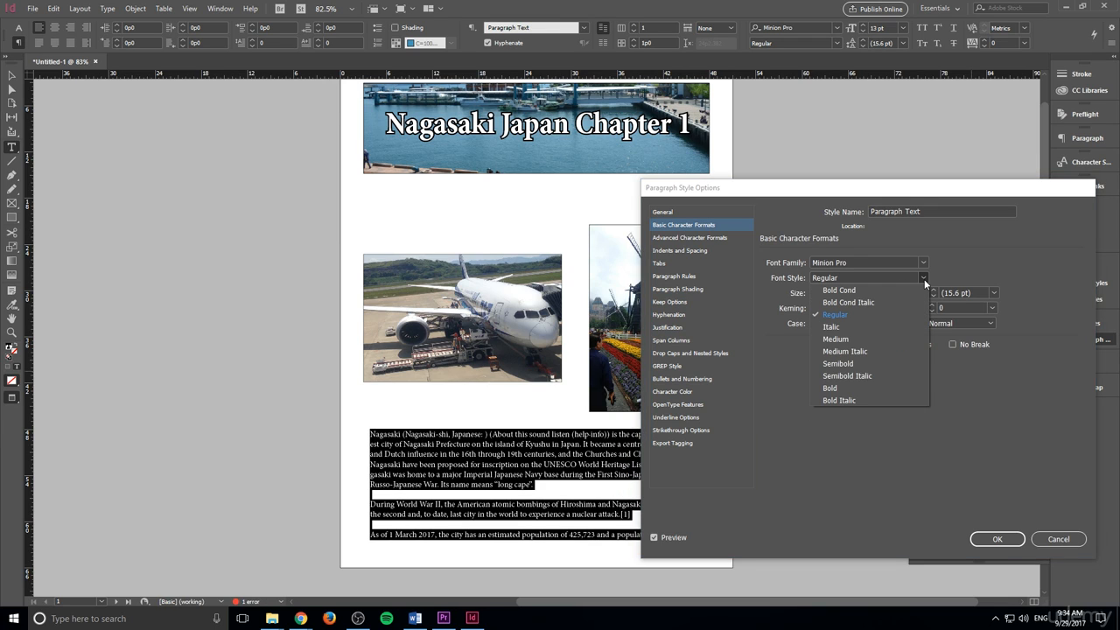
click(929, 289)
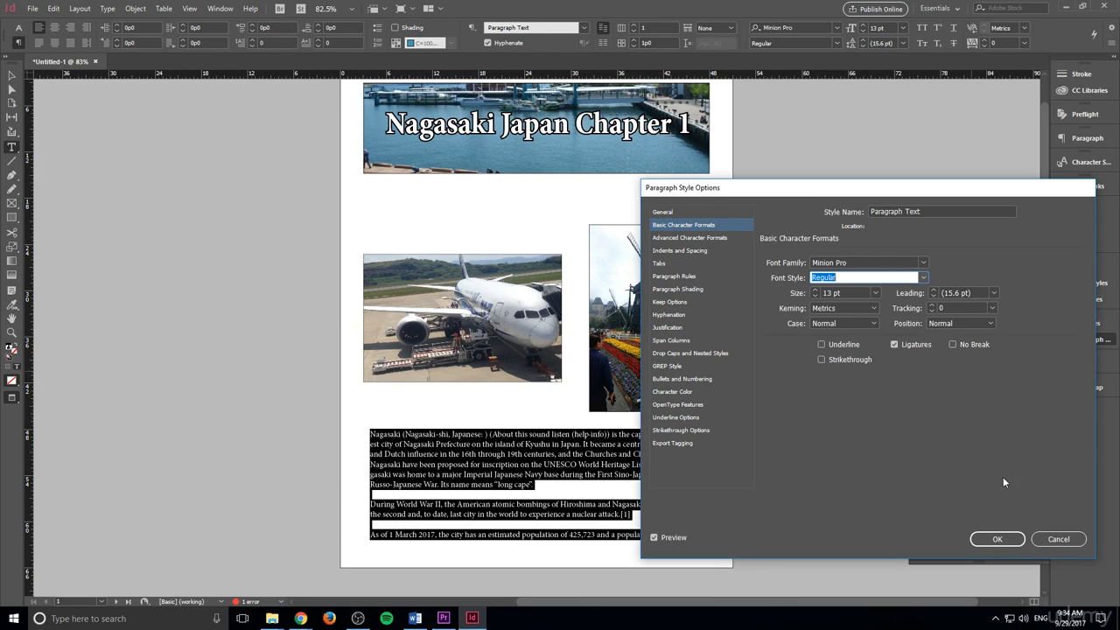
click(996, 538)
- Delete the last body paragraph, covering the city's population and total area, from the text frame
scroll(542, 486, down, 5)
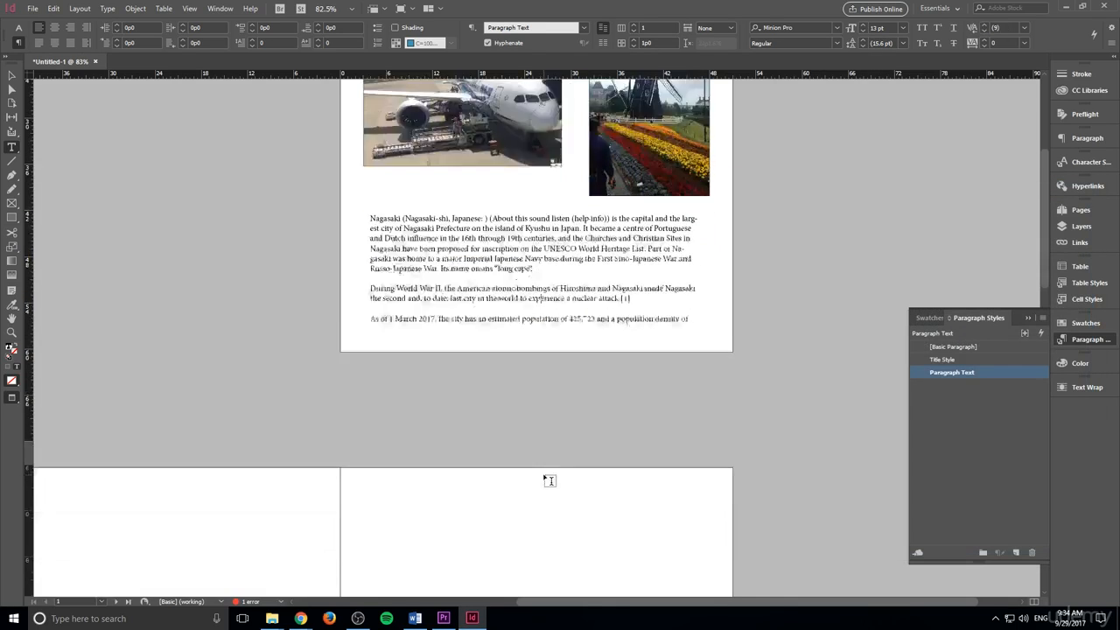
scroll(547, 482, up, 1)
scroll(497, 286, up, 1)
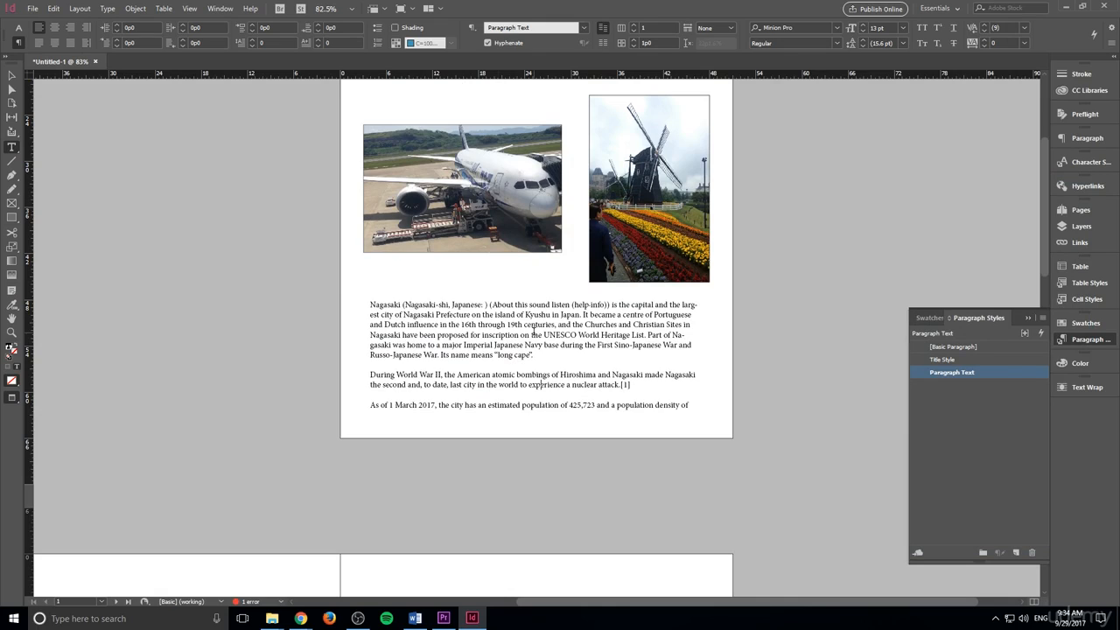
drag(682, 400, 270, 401)
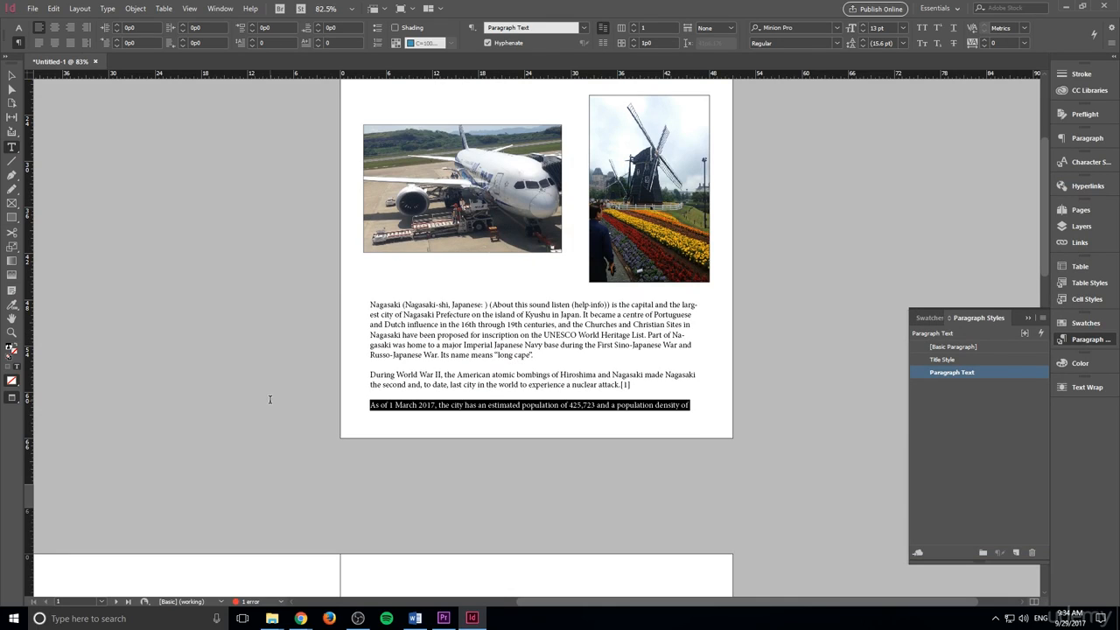
key(BackSpace)
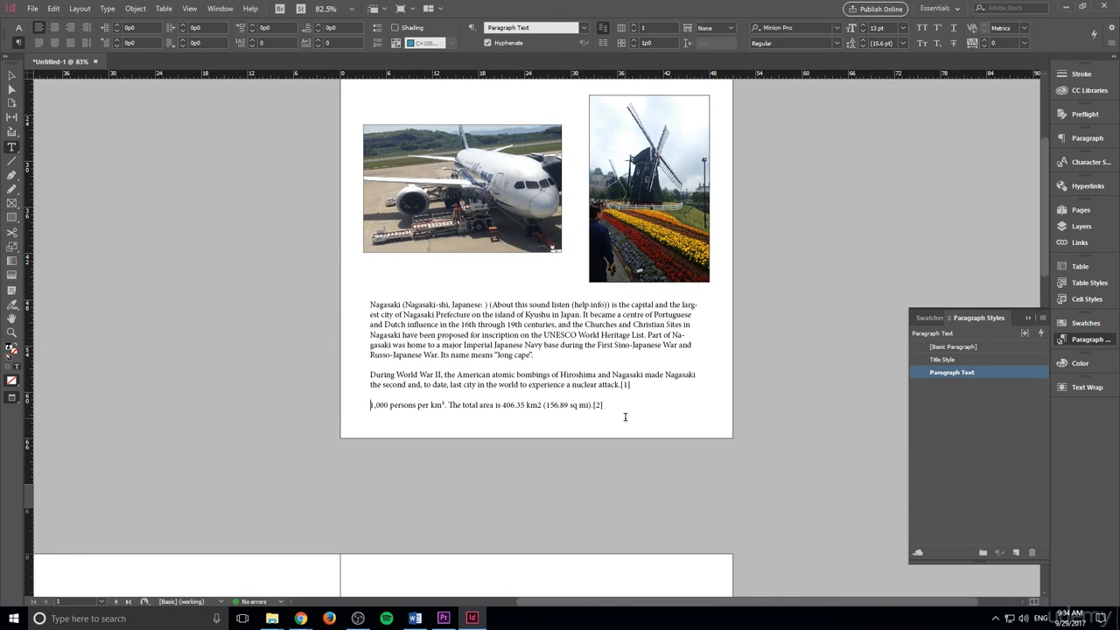
key(ctrl+z)
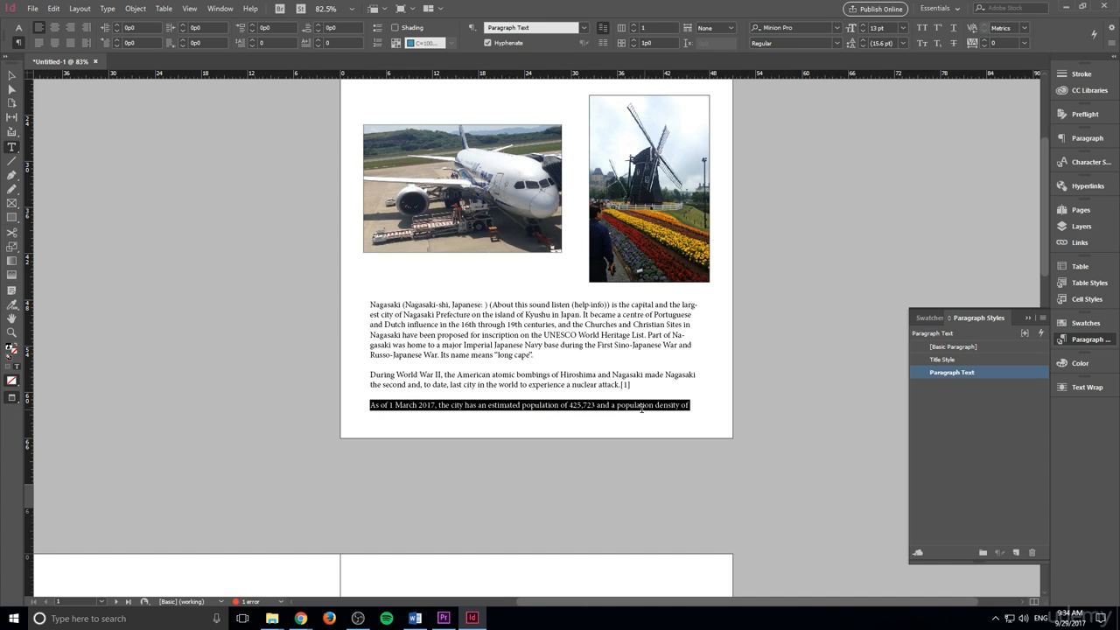
key(ctrl+shift+z)
key(shift+Home)
key(BackSpace)
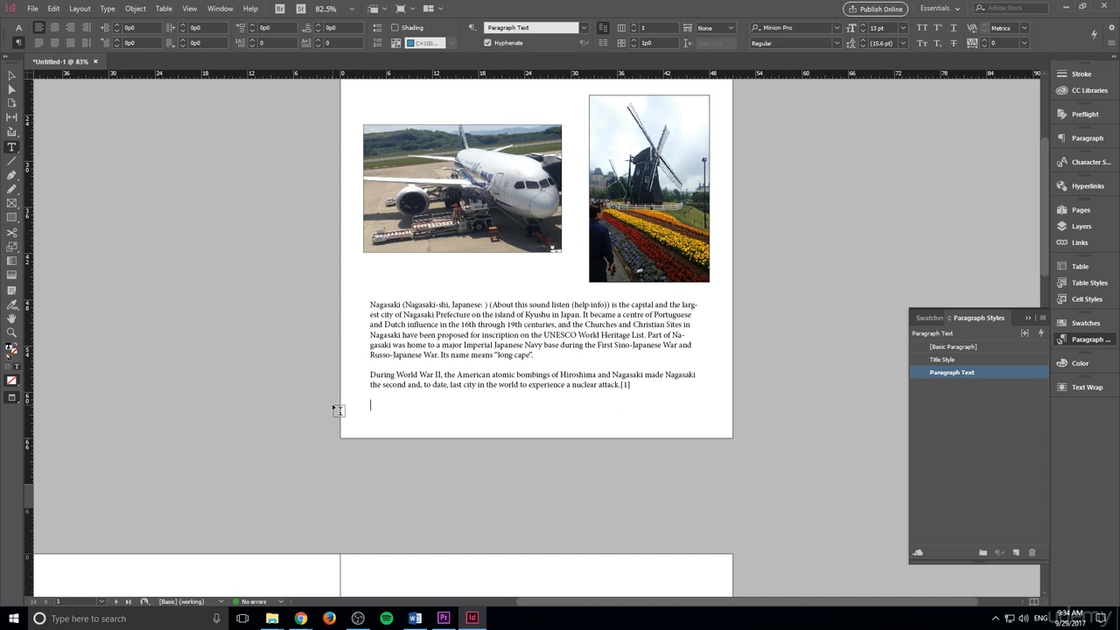
- Show the guides and frame edges to examine page 1's layout, and return to the preview display
click(11, 75)
click(360, 447)
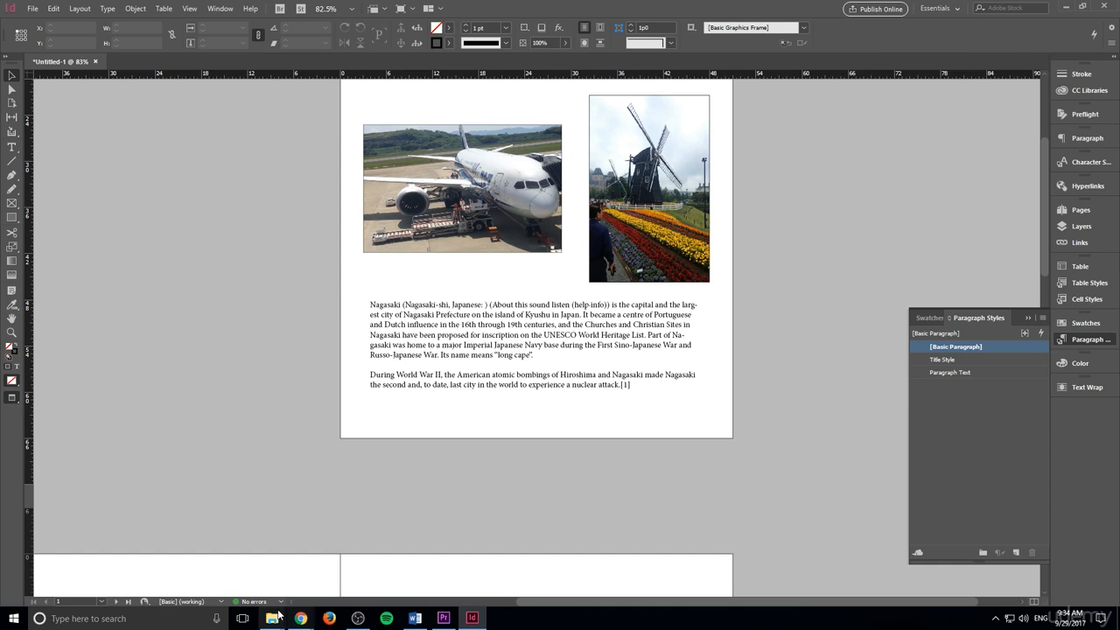
key(w)
scroll(303, 396, up, 2)
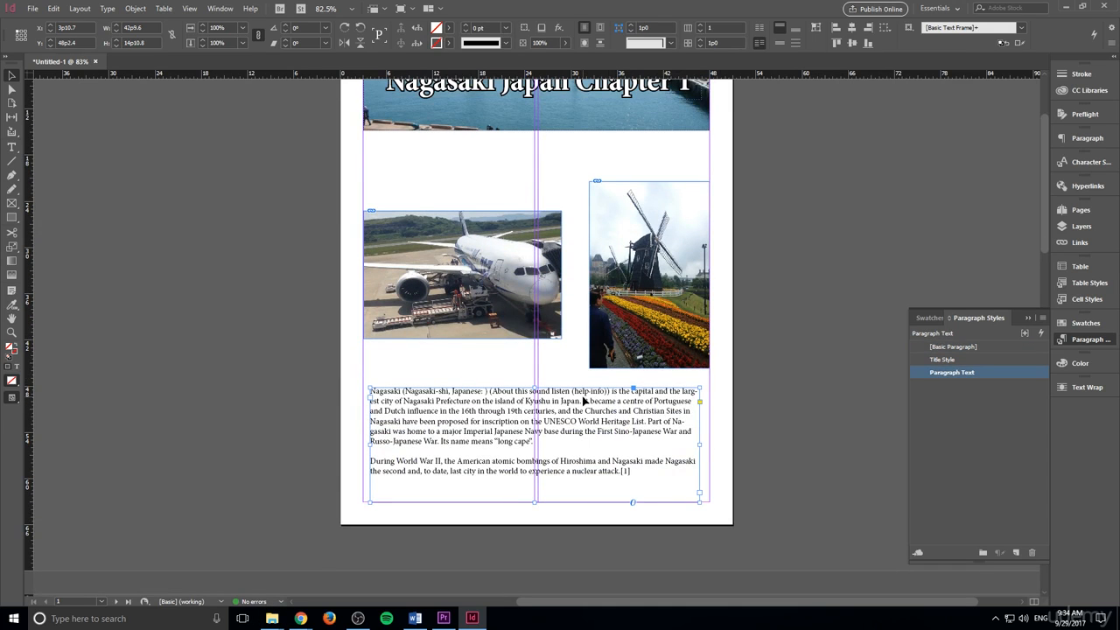
scroll(768, 404, up, 1)
scroll(768, 404, down, 4)
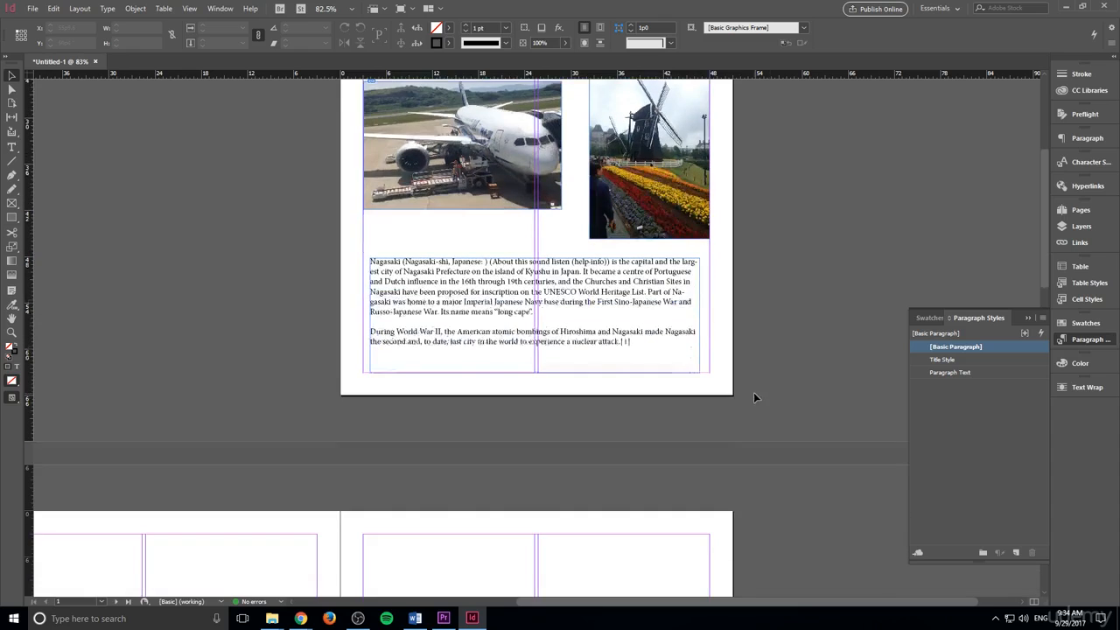
scroll(753, 392, up, 6)
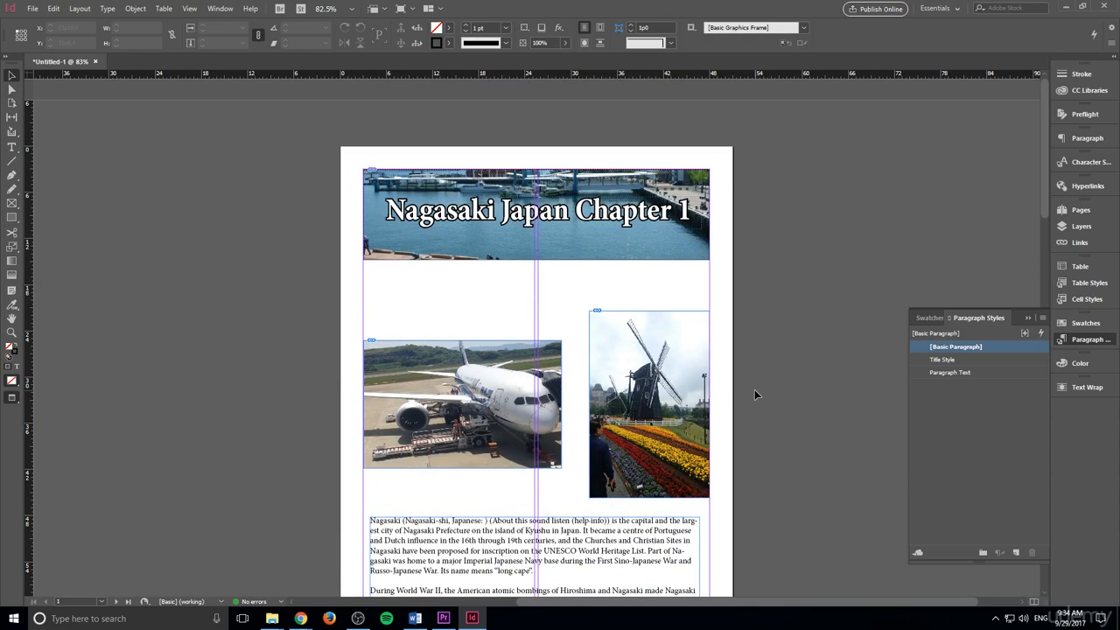
key(w)
scroll(754, 389, down, 3)
scroll(752, 391, up, 2)
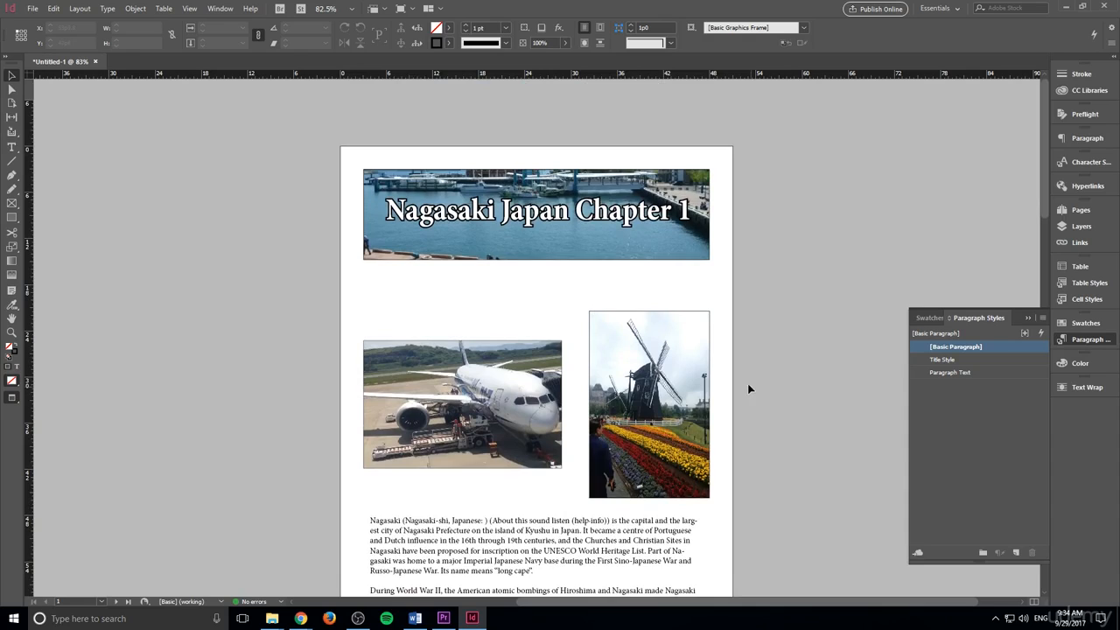
- Nudge the windmill photo up toward the banner, to a Y position of 18p0.8
click(618, 356)
key(shift+Up)
key(shift+Up)
key(shift+Up)
key(shift+Up)
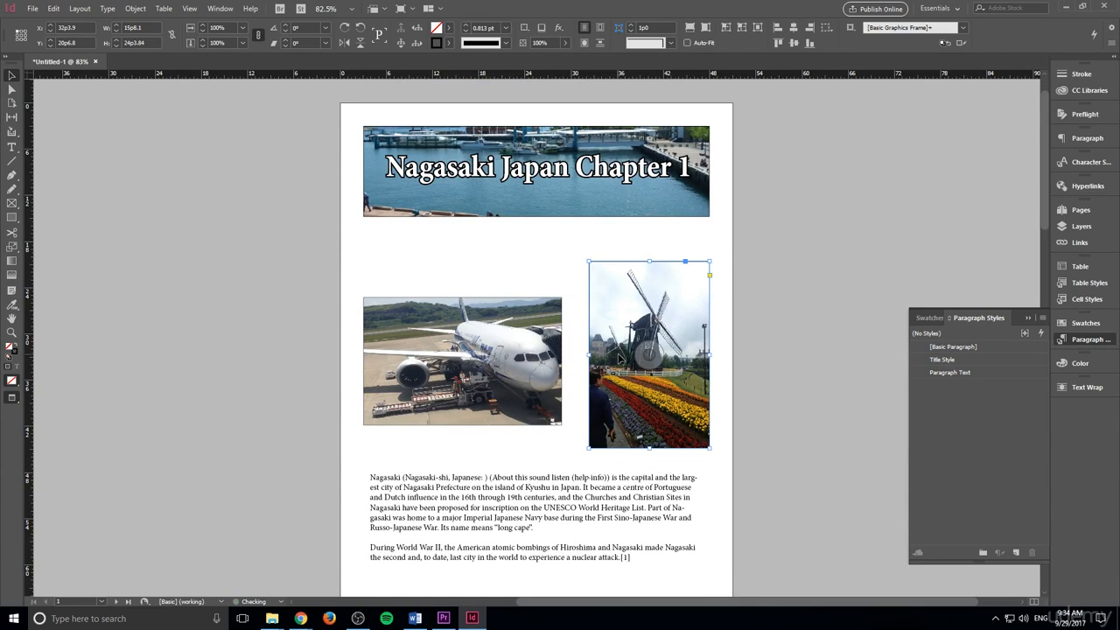
- Nudge the airplane photo up toward the banner, to a Y position of 21p0.82
click(522, 378)
key(shift+Up)
key(shift+Up)
key(shift+Up)
key(shift+Up)
key(shift+Up)
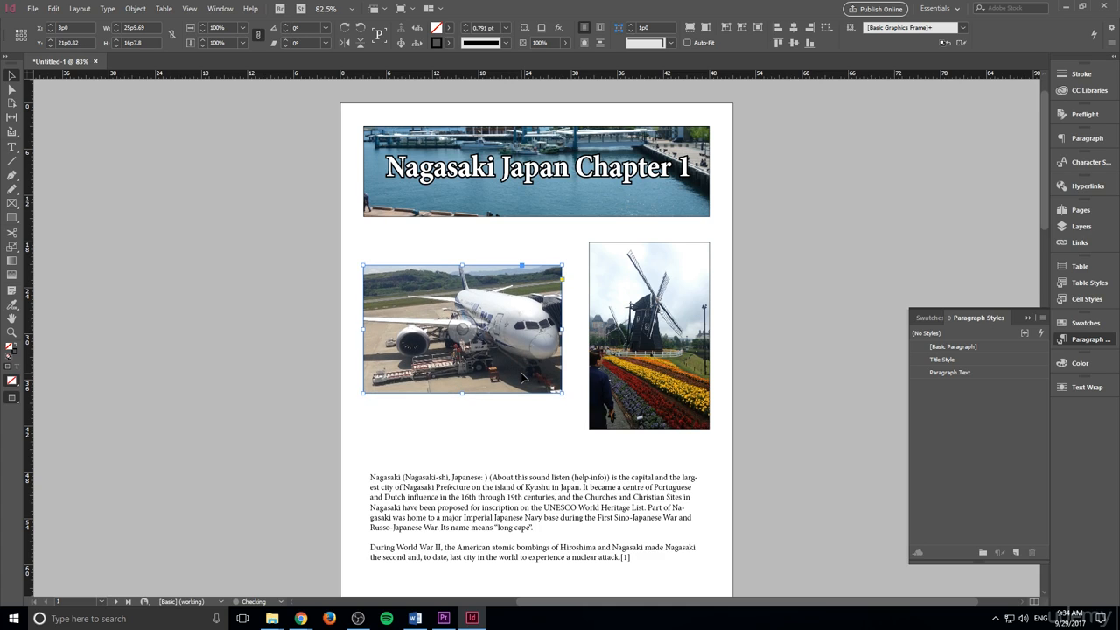
- Move the windmill photo and the airplane photo each up by one more large nudge
scroll(633, 412, down, 3)
click(785, 417)
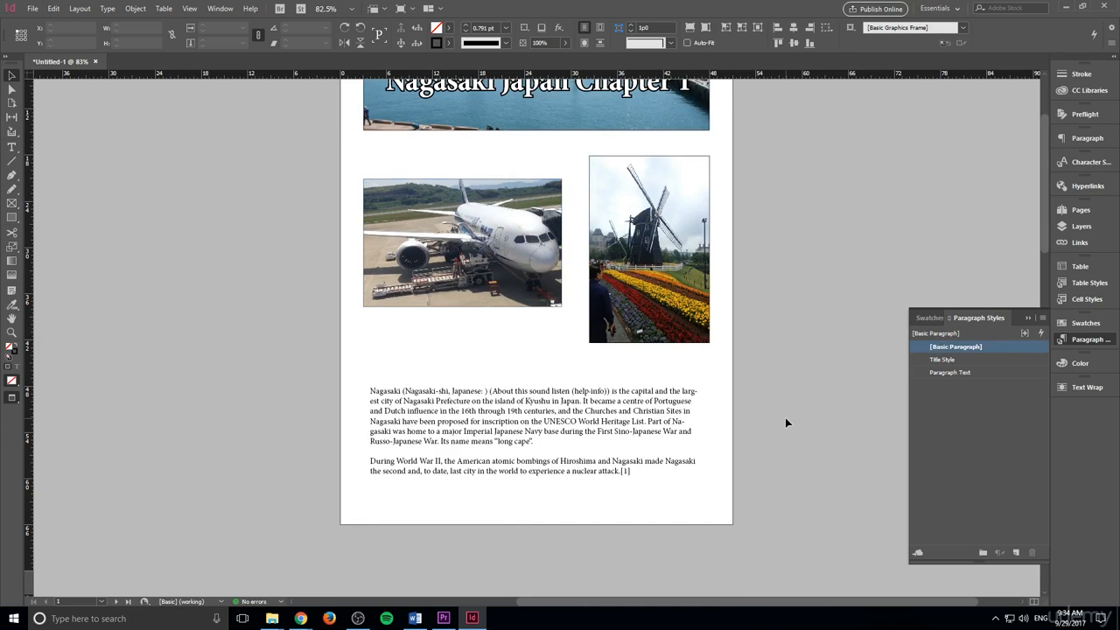
click(687, 311)
scroll(752, 315, up, 2)
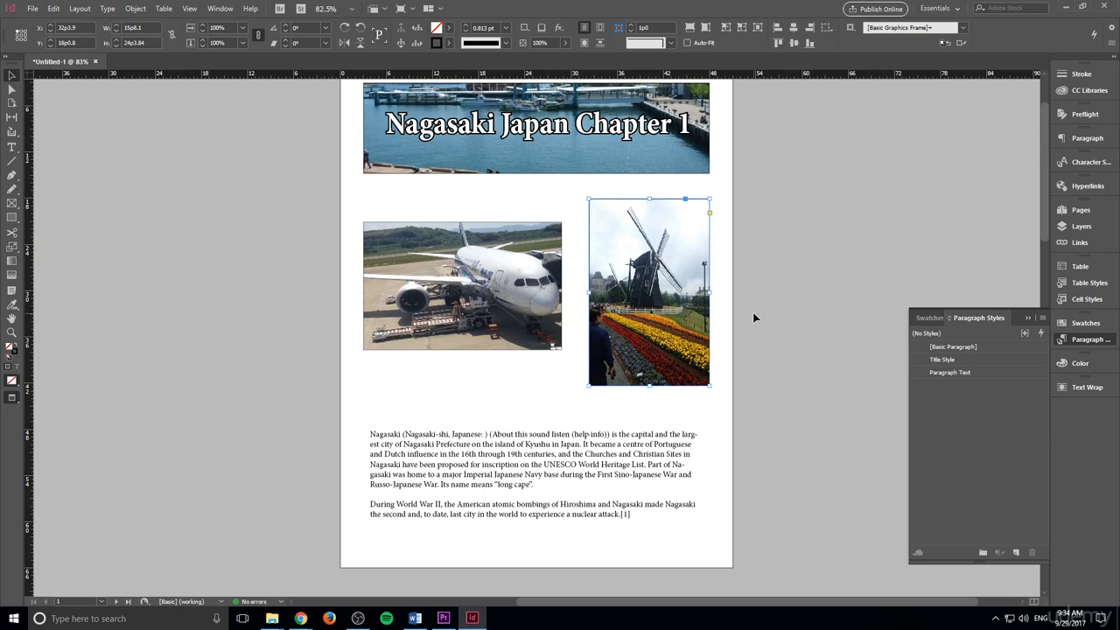
key(shift+Up)
click(426, 310)
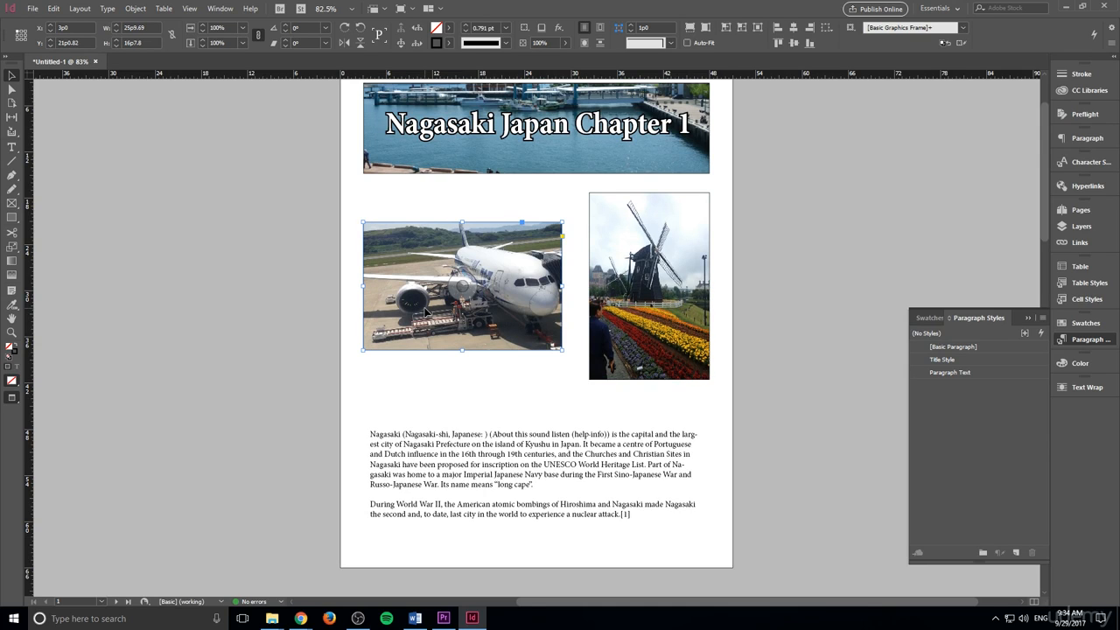
key(shift+Up)
click(629, 548)
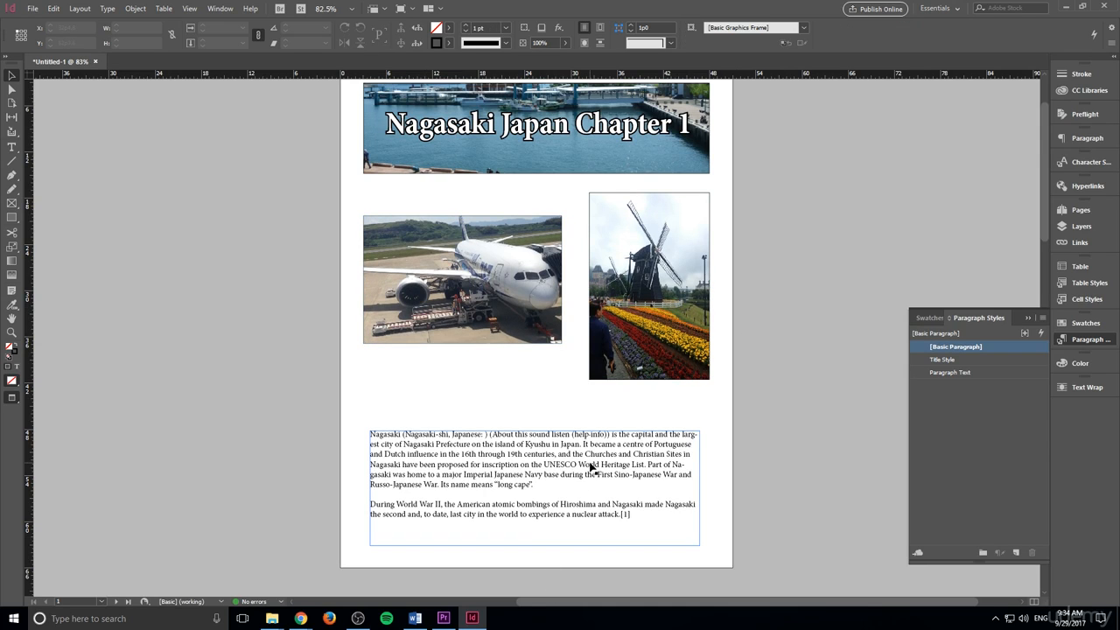
- Raise the airplane photo to a Y position of 17p8.82, nearly level with the top of the windmill photo
scroll(798, 379, up, 4)
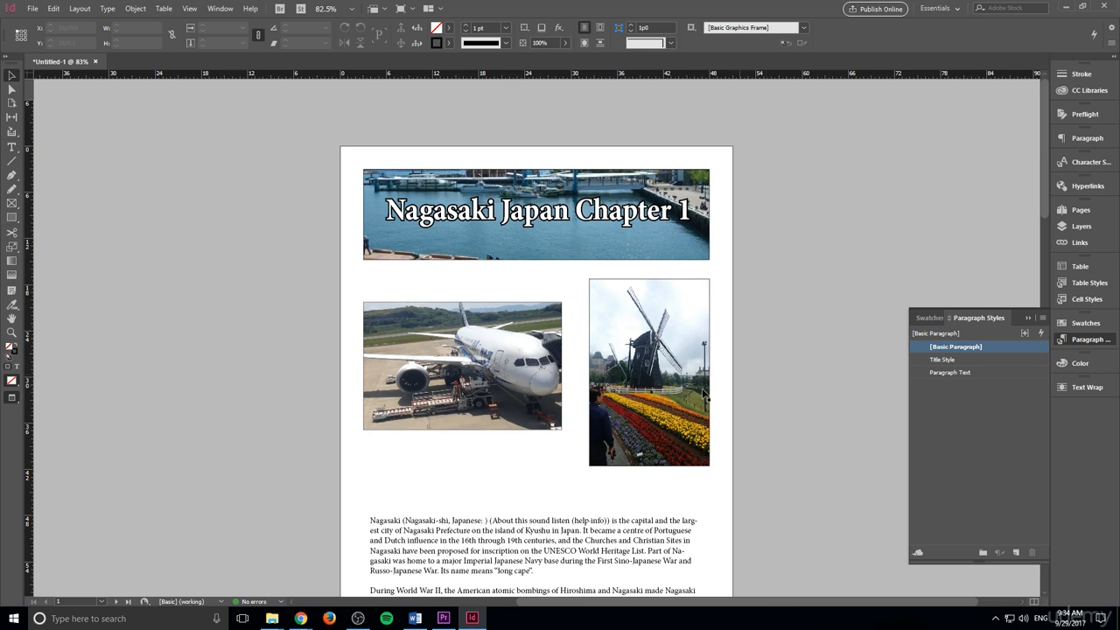
click(513, 421)
key(shift+Up)
key(shift+Up)
key(shift+Up)
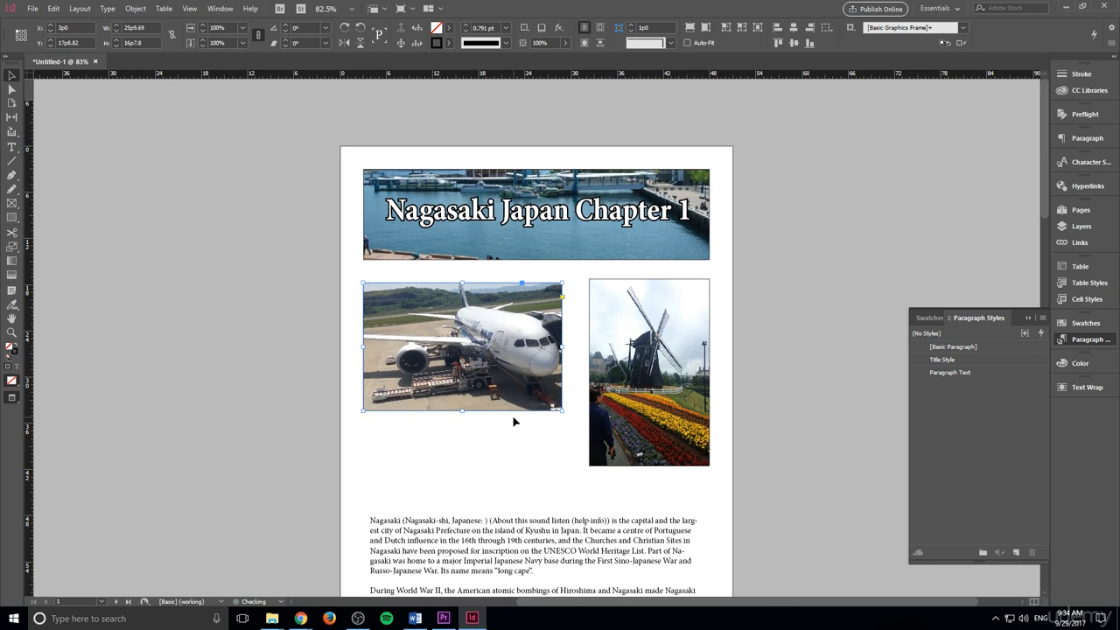
- Fine-tune the windmill photo's height on the page to a Y position of 17p4.8, close to the airplane photo's top edge
click(661, 404)
key(shift+Down)
key(shift+Down)
key(shift+Down)
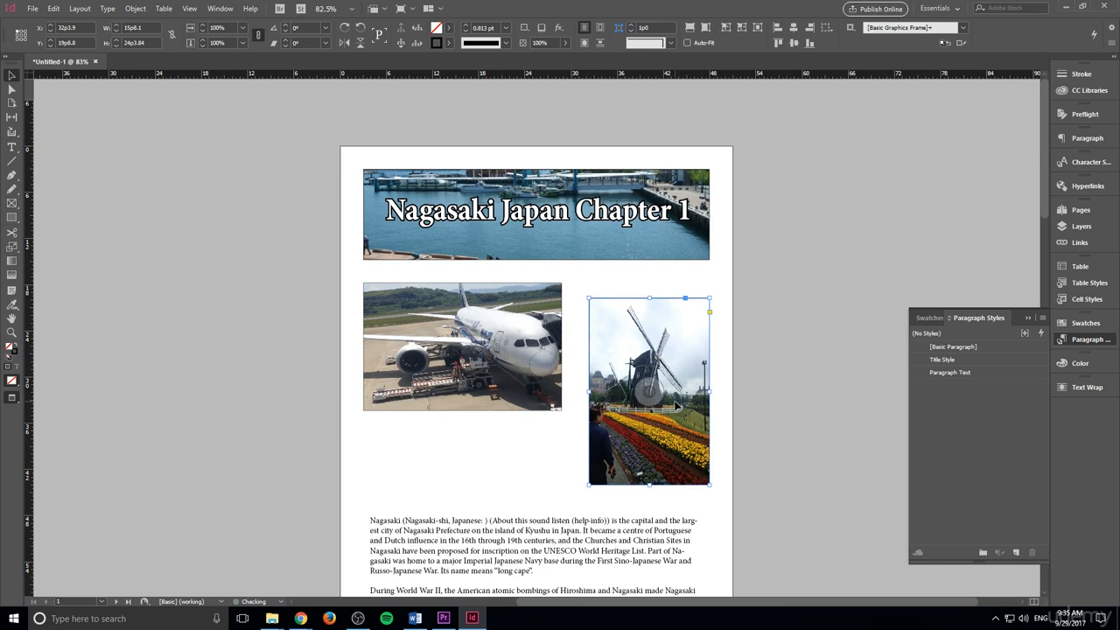
key(shift+Up)
key(shift+Up)
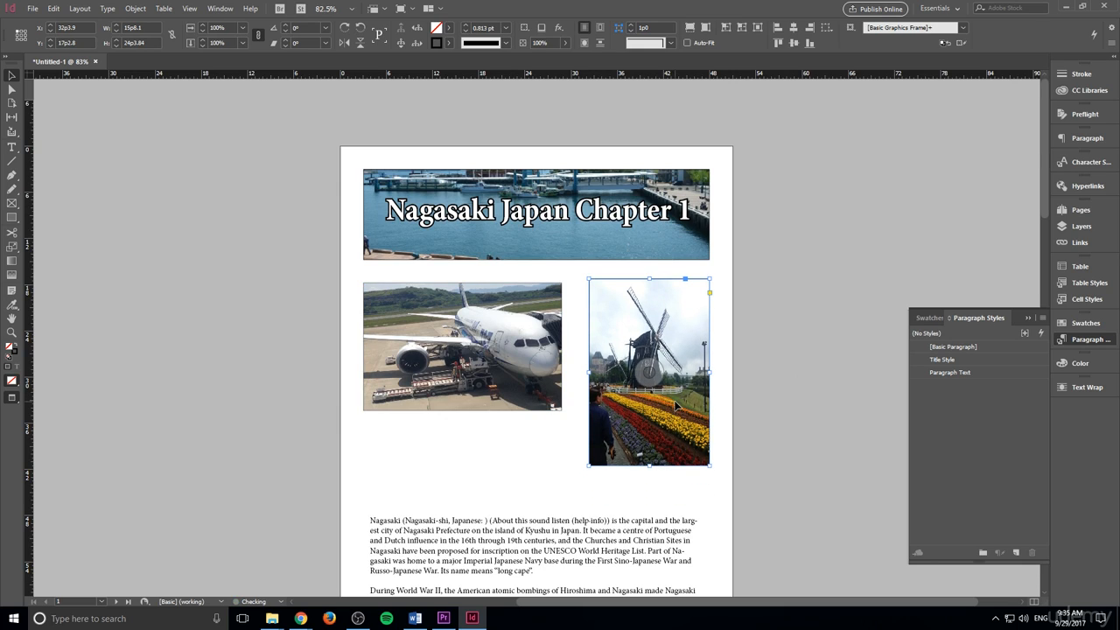
key(shift+Up)
key(Down)
key(Down)
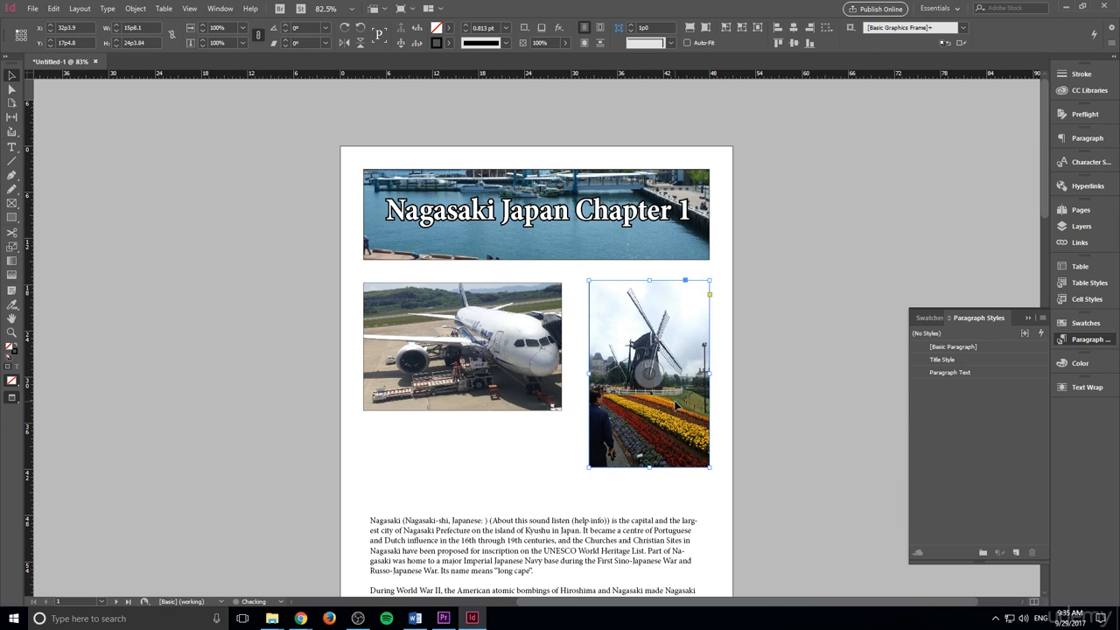
- Scale the airplane photo and its frame down proportionally to about 21p2 wide by 13p8 high
click(545, 362)
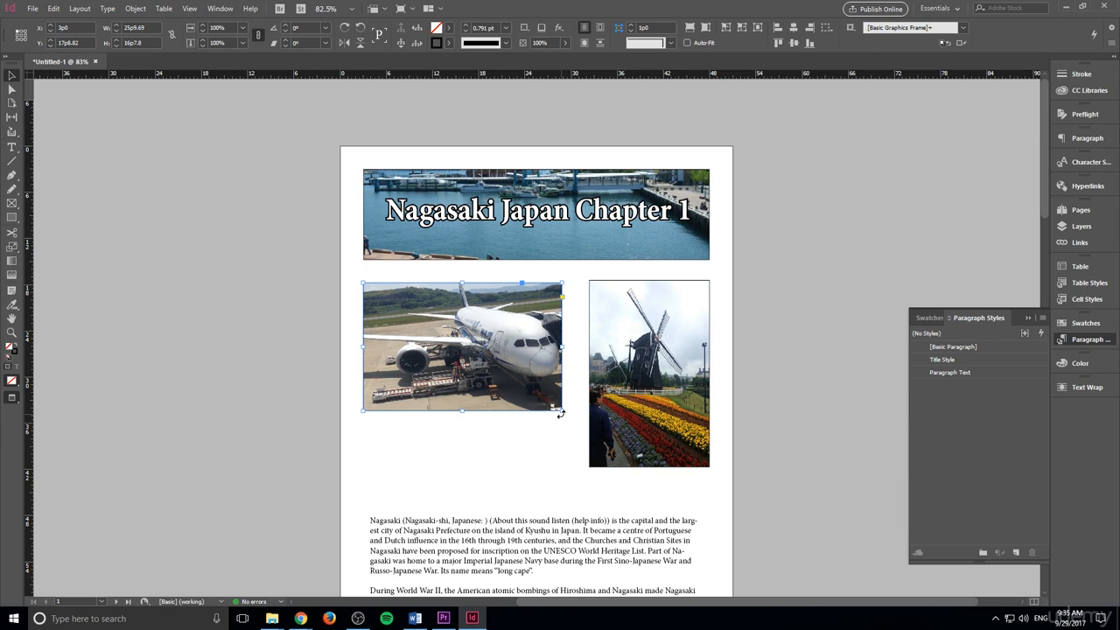
drag(561, 412, 517, 378)
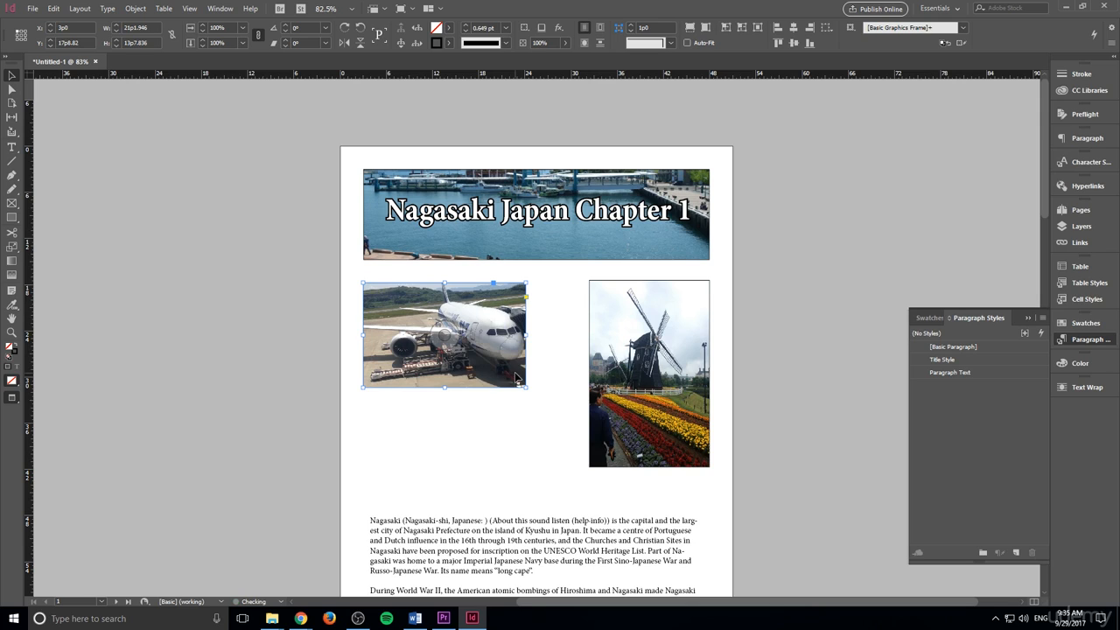
- Move the airplane photo horizontally toward the windmill photo, to an X position of 7p2
key(shift+Right)
key(shift+Right)
key(shift+Right)
key(shift+Right)
key(shift+Right)
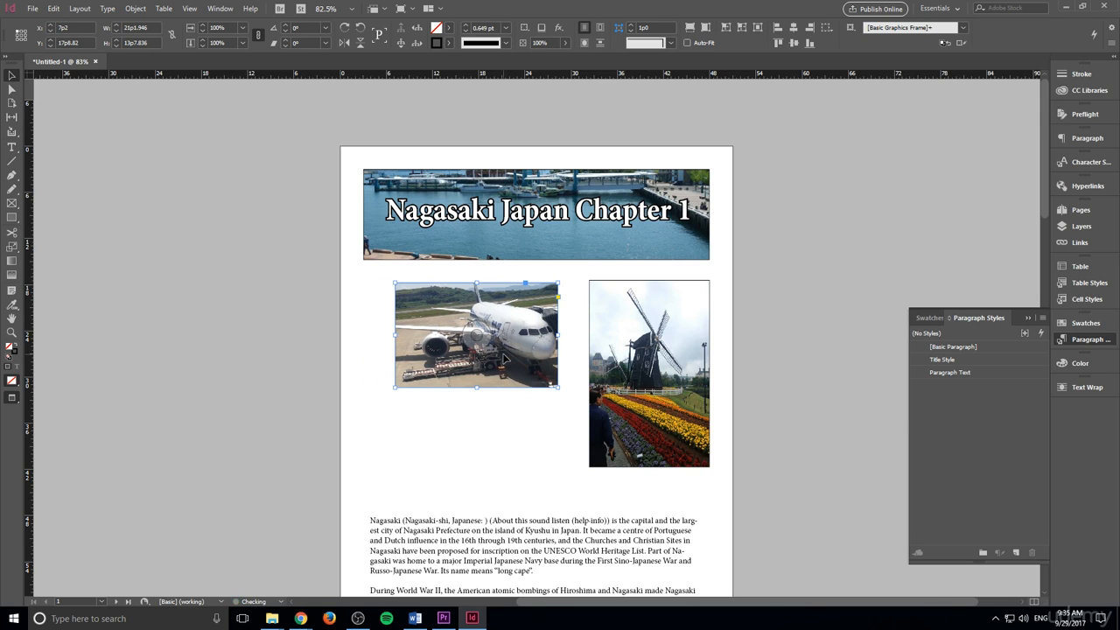
- Paste a copy of the airplane photo and place it directly below the original, above the body text
key(ctrl+v)
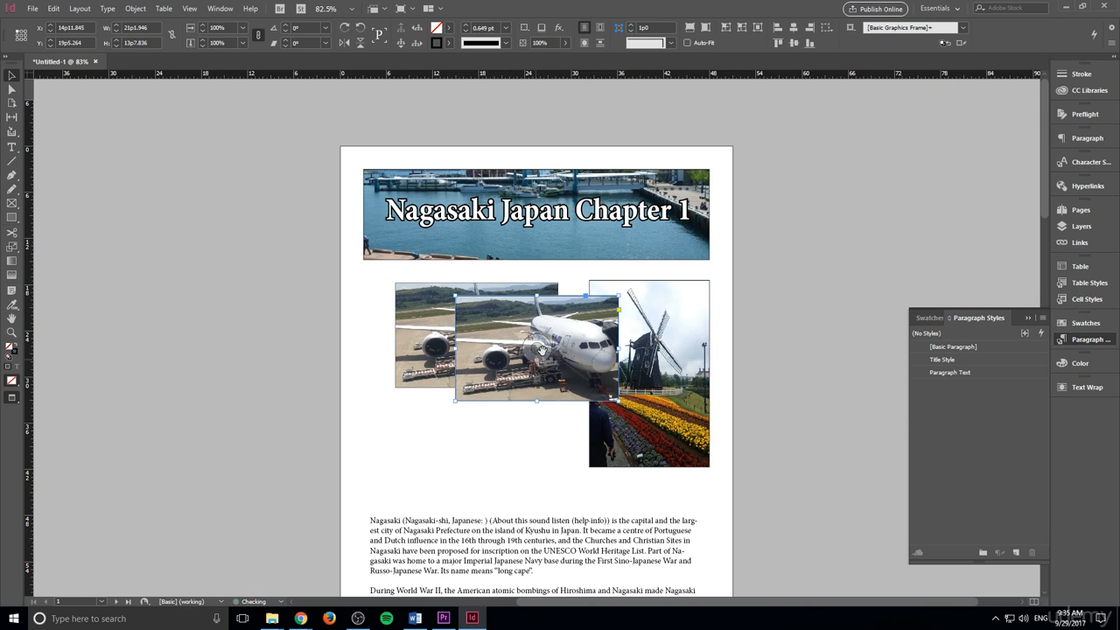
double_click(588, 345)
drag(588, 346, 496, 492)
click(579, 516)
scroll(636, 487, down, 1)
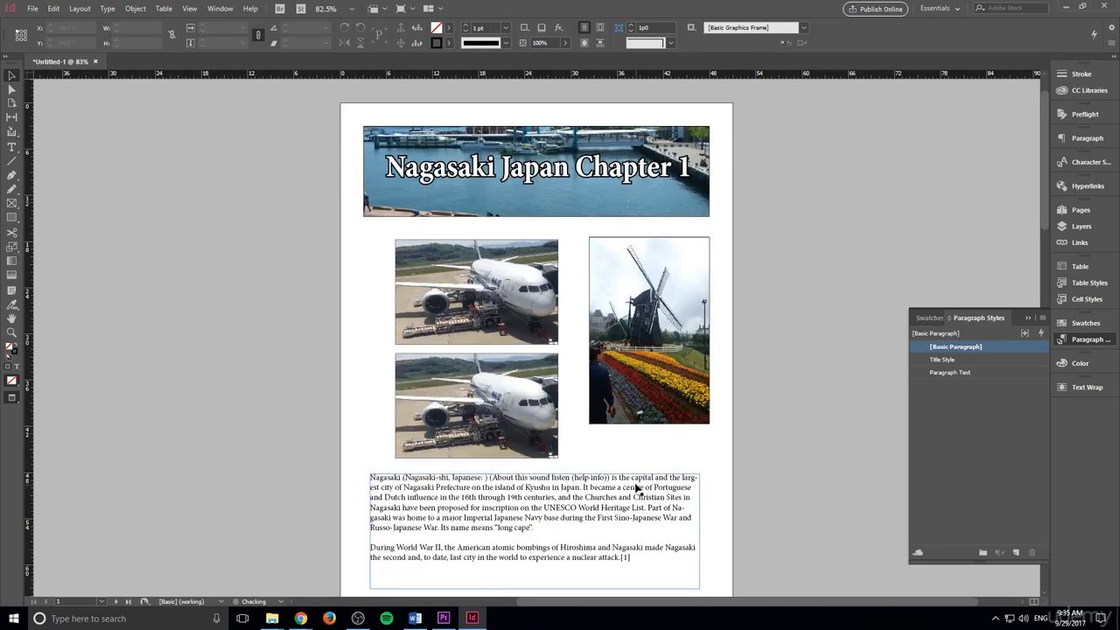
- Lower the windmill photo by two large nudges to a Y position of 19p0.8
click(629, 382)
key(shift+Down)
key(shift+Down)
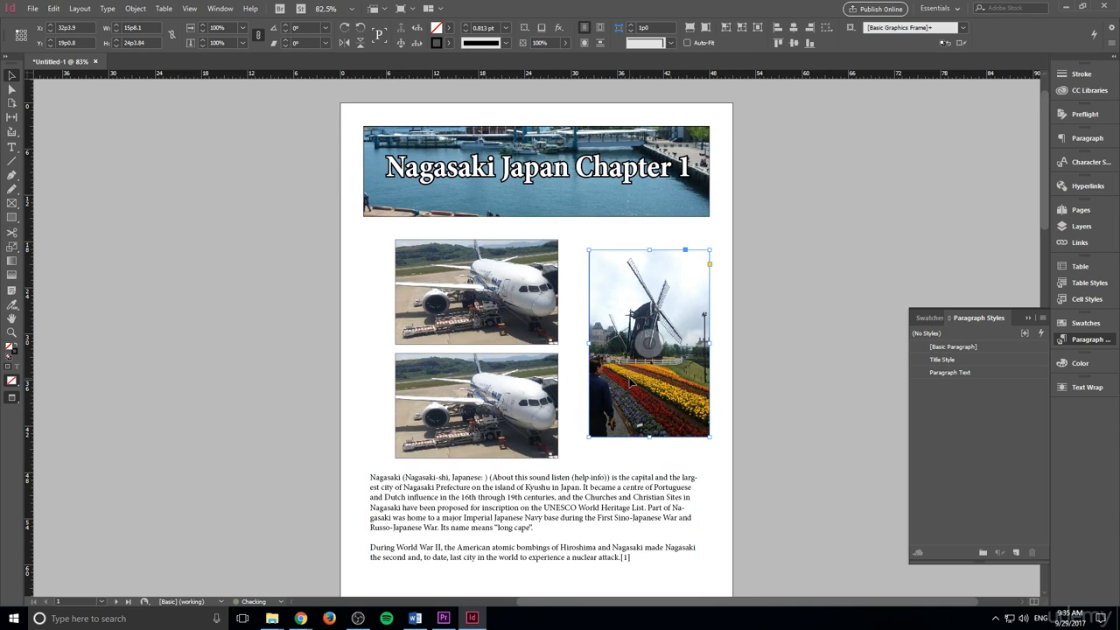
- Select both airplane photos and raise them together to a Y position of 16p10.82
click(478, 317)
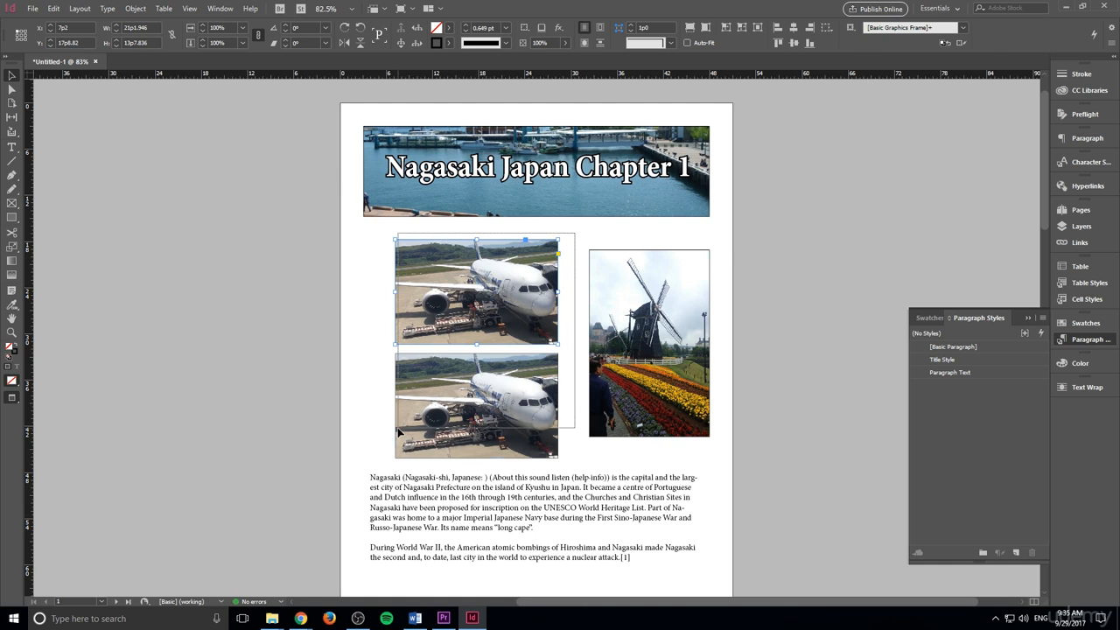
drag(398, 430, 398, 430)
key(Up)
key(Up)
key(Up)
key(Up)
key(Up)
key(Up)
key(Up)
key(Up)
key(Up)
key(Up)
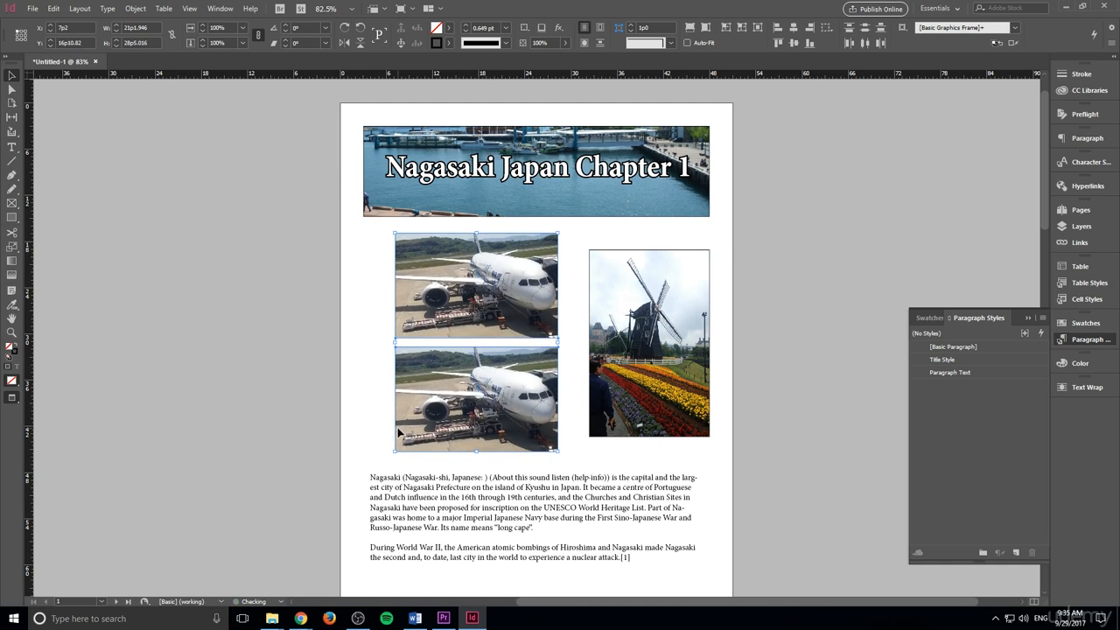
- Undo the airplane copy, the moves of the photo pair, the windmill lowering and part of the airplane photo's sideways move
click(766, 248)
key(ctrl+z)
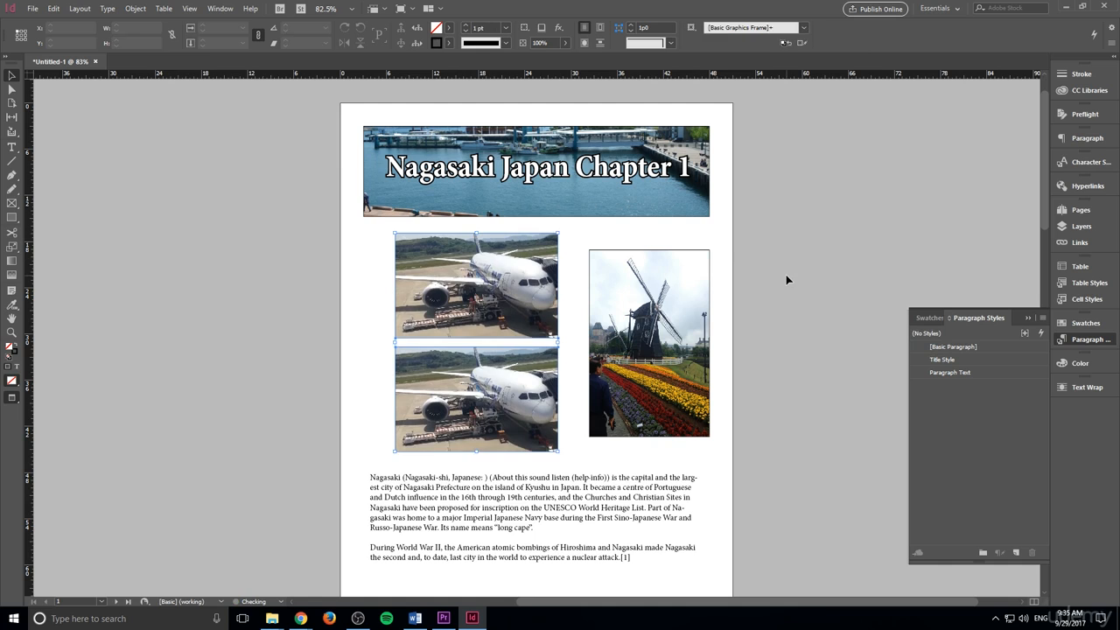
key(ctrl+z)
key(ctrl+z)
key(ctrl+z)
key(ctrl+z)
key(ctrl+z)
key(ctrl+z)
key(ctrl+z)
key(ctrl+z)
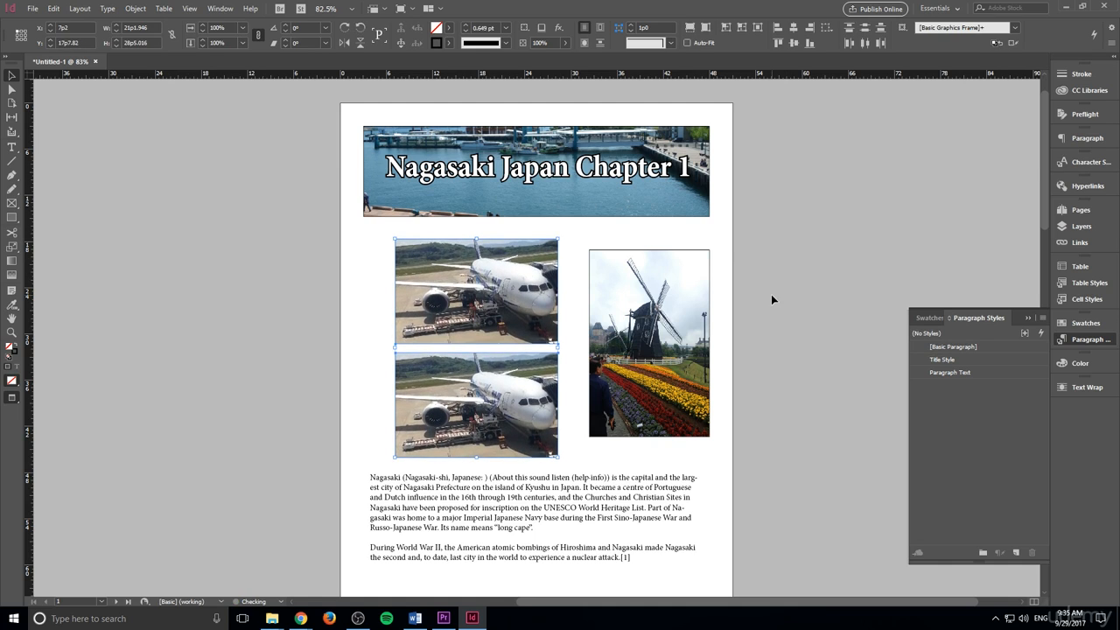
key(ctrl+z)
key(ctrl+z)
key(ctrl+z)
key(ctrl+z)
key(ctrl+z)
key(ctrl+z)
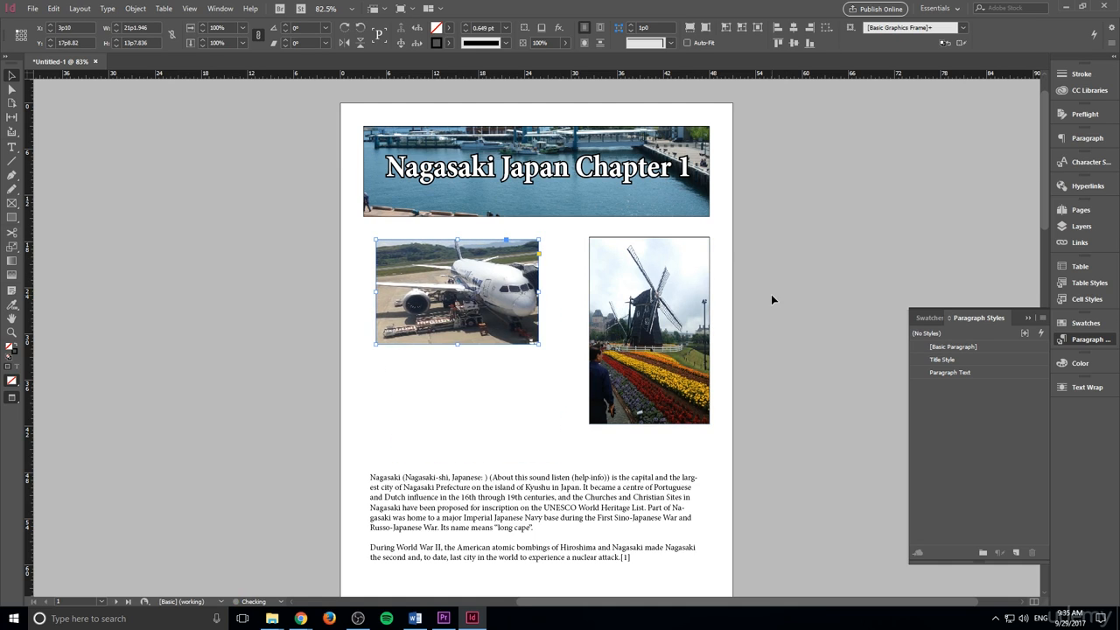
- Undo the rest of the airplane photo's sideways move, its scaling and the windmill photo's last height adjustments
key(ctrl+z)
key(ctrl+z)
key(ctrl+z)
key(ctrl+z)
key(ctrl+z)
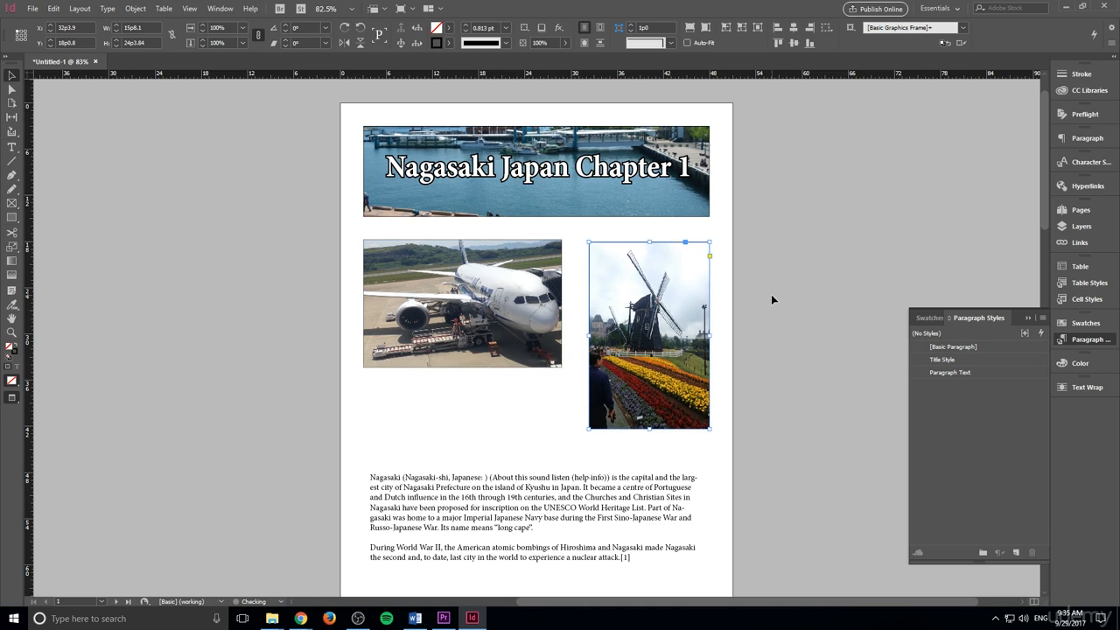
- Step back through the windmill photo's earlier nudges, then redo them to a Y position of 18p0.8
key(ctrl+z)
key(ctrl+z)
key(ctrl+z)
key(ctrl+z)
key(ctrl+z)
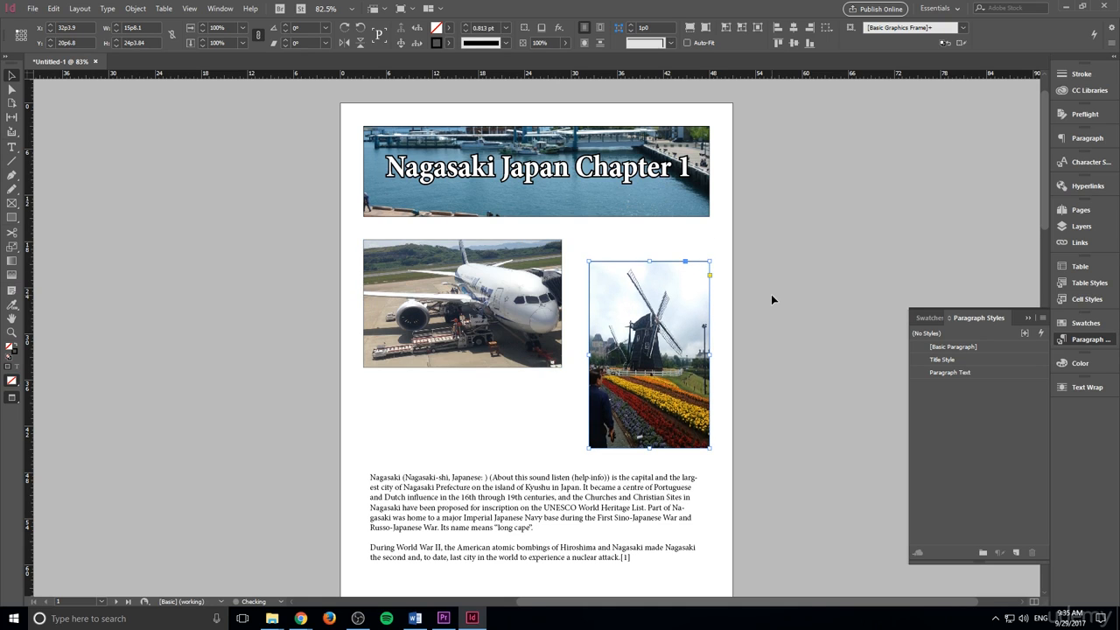
key(ctrl+z)
key(ctrl+z)
key(ctrl+z)
key(ctrl+z)
key(ctrl+z)
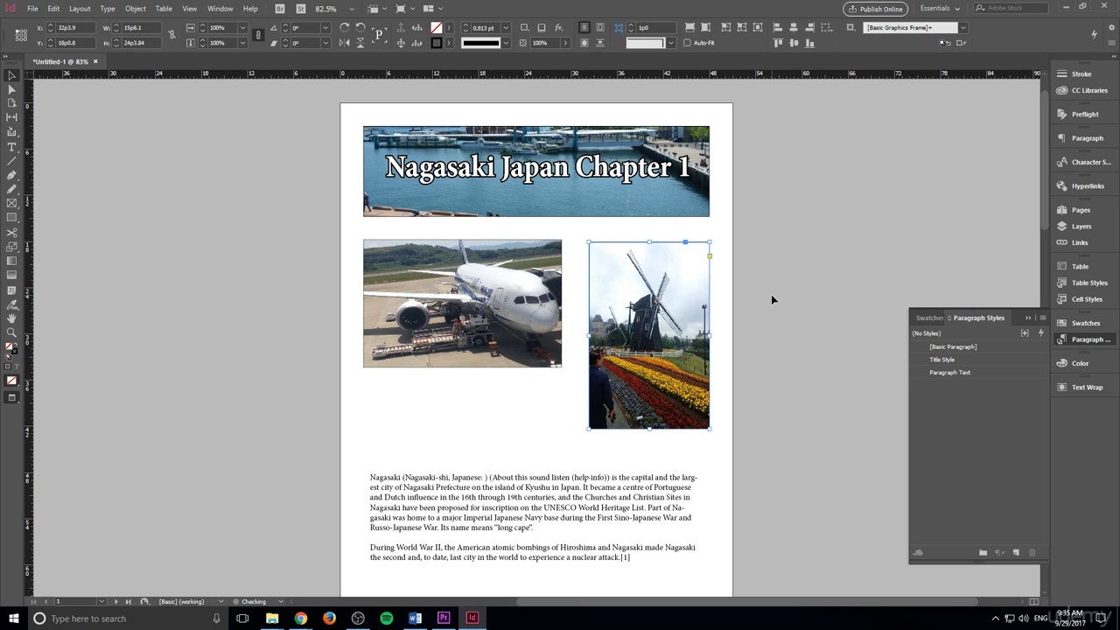
- Raise the windmill photo slightly so its top edge lines up with the airplane photo's top edge
click(771, 294)
scroll(733, 289, down, 1)
drag(692, 289, 691, 279)
click(583, 292)
drag(457, 273, 448, 311)
click(577, 306)
key(ctrl+z)
drag(540, 284, 534, 311)
key(Delete)
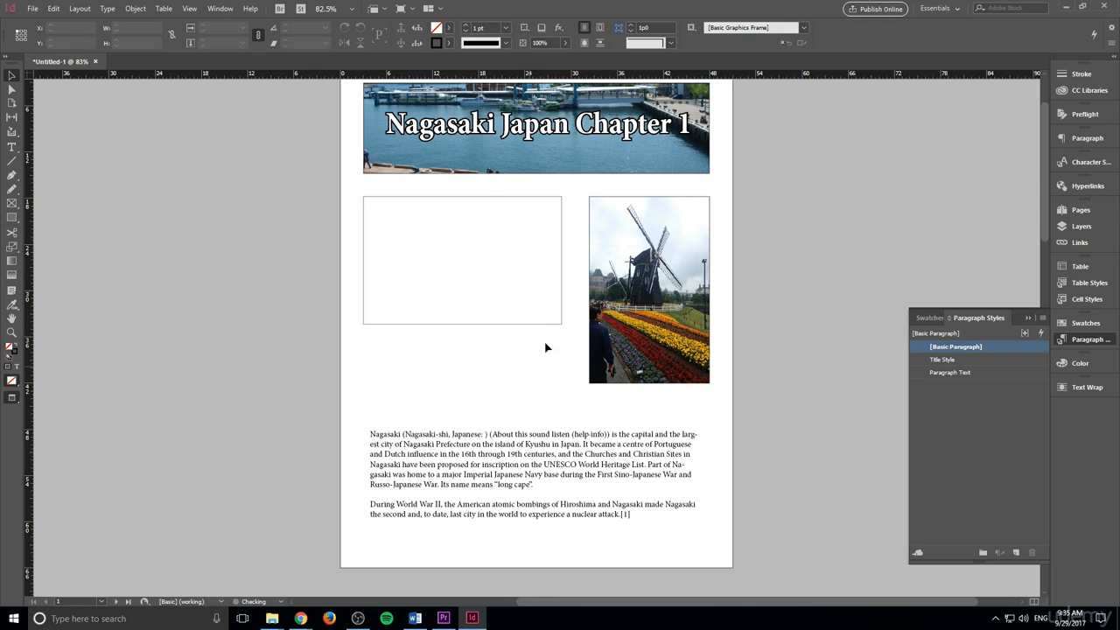
key(ctrl+z)
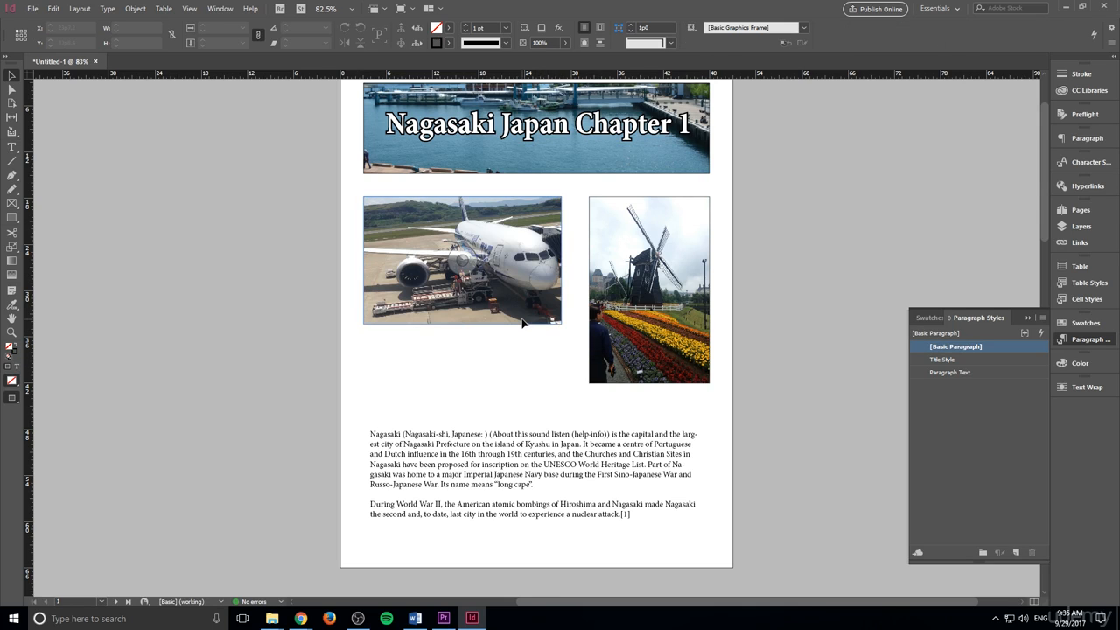
- Move the airplane photo down so it is vertically centred beside the windmill photo
click(523, 274)
drag(522, 274, 525, 302)
click(822, 276)
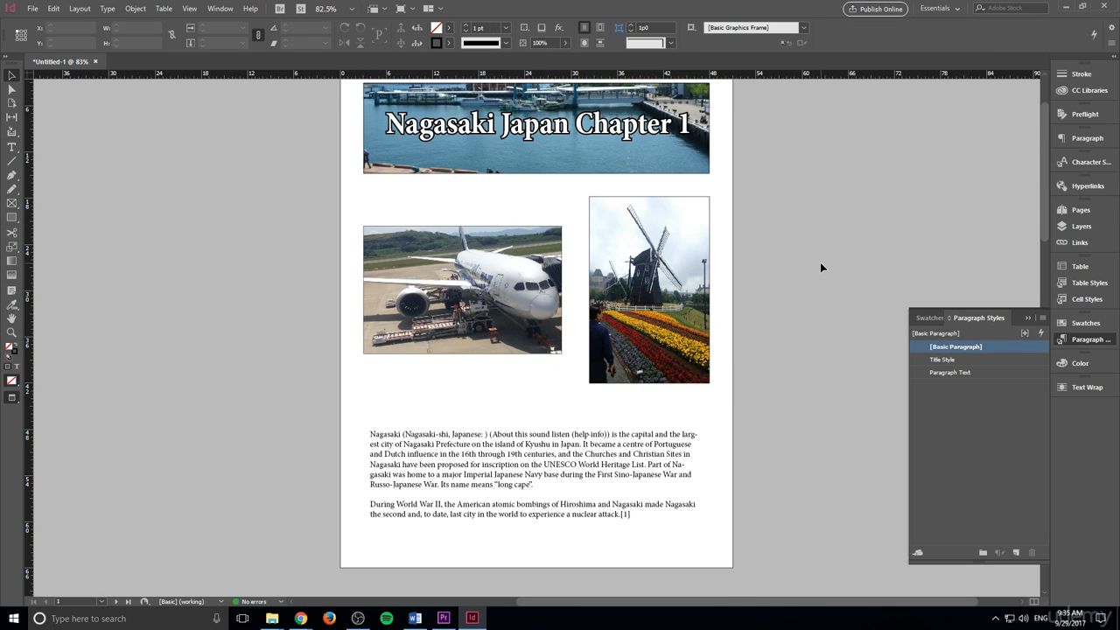
- Rearrange the workspace so Pages is first in the panel dock, with Paragraph Styles directly below it
scroll(738, 246, down, 6)
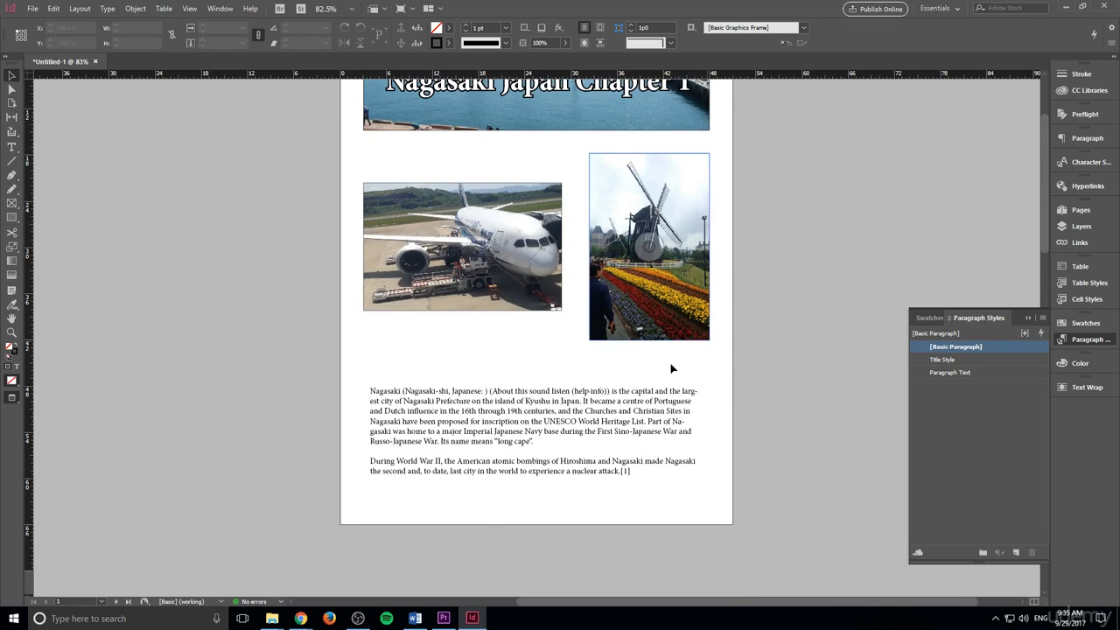
scroll(490, 318, down, 4)
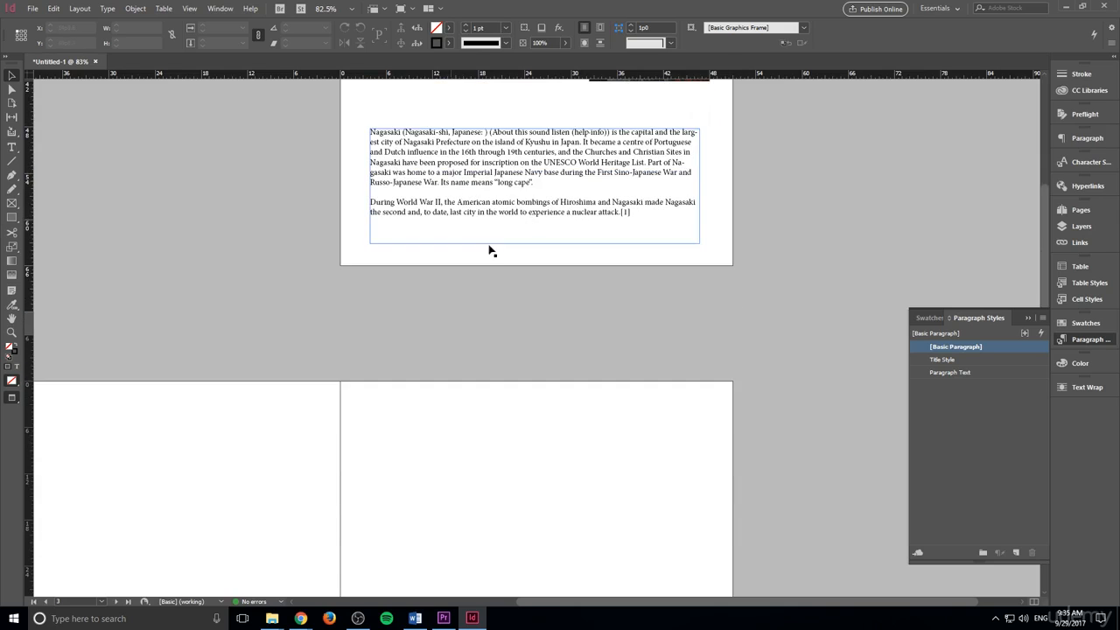
scroll(808, 347, up, 9)
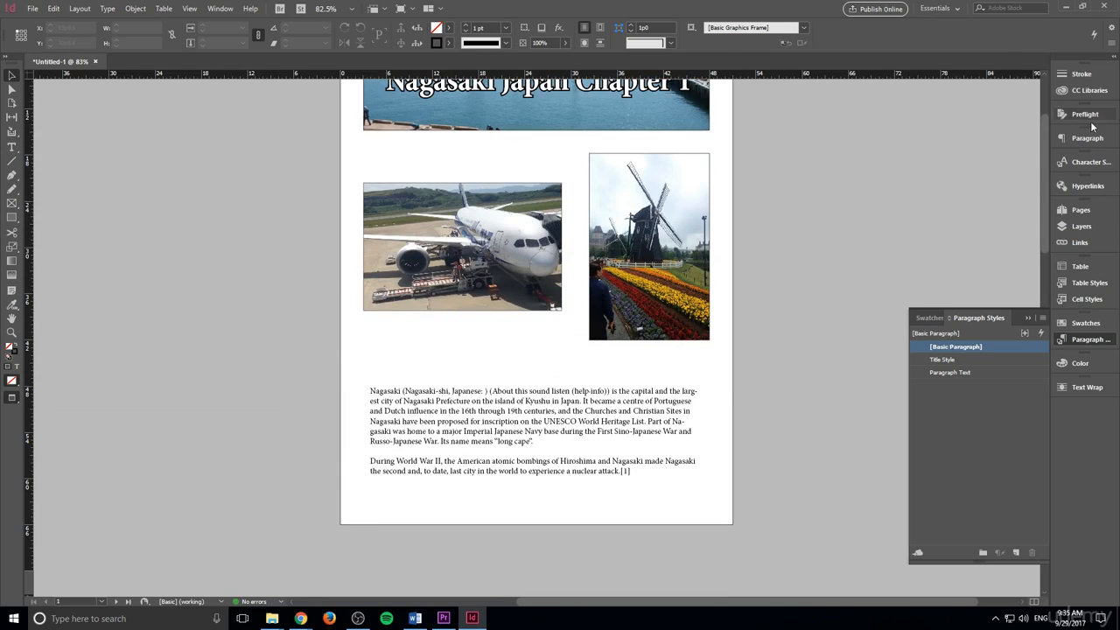
click(1081, 210)
drag(1080, 210, 1083, 66)
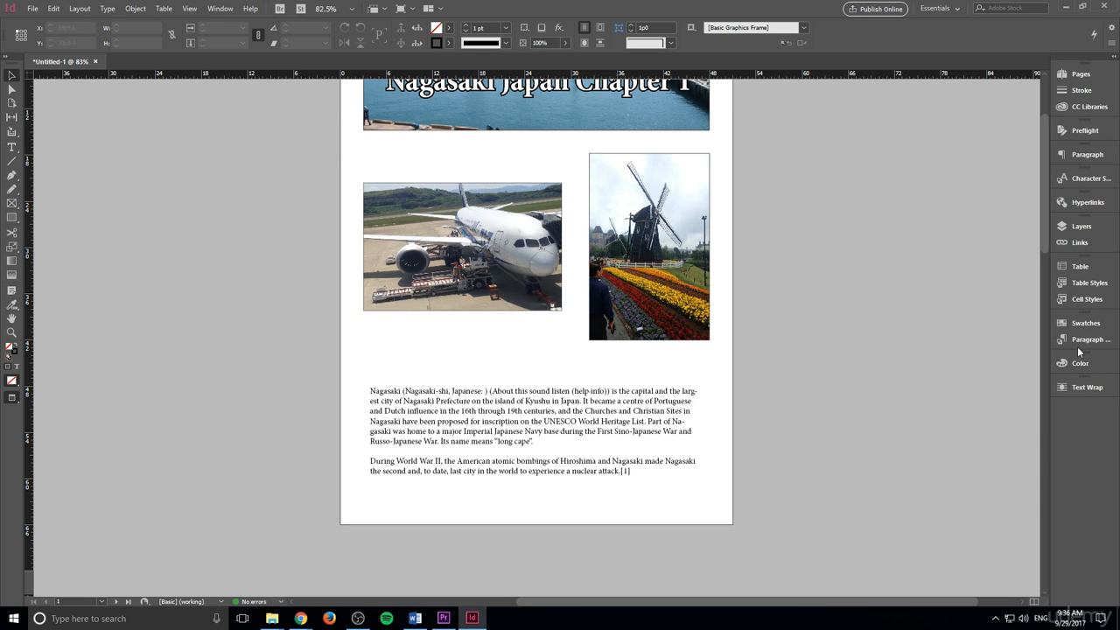
drag(1079, 351, 1083, 90)
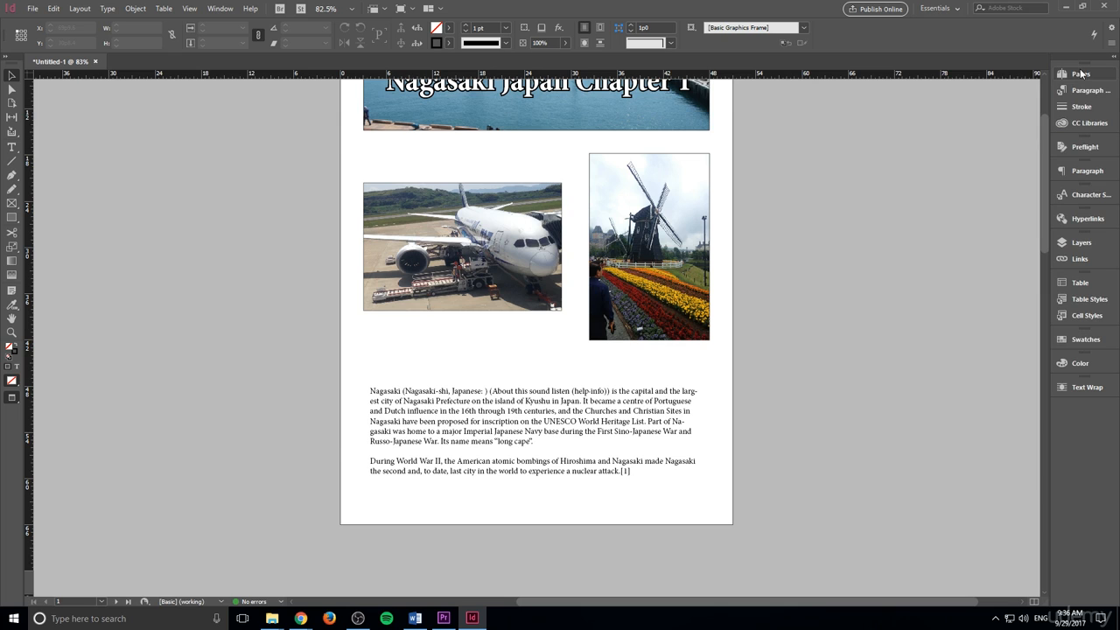
- Delete the two-page A-Master spread from the document's master pages
click(1080, 75)
click(1082, 106)
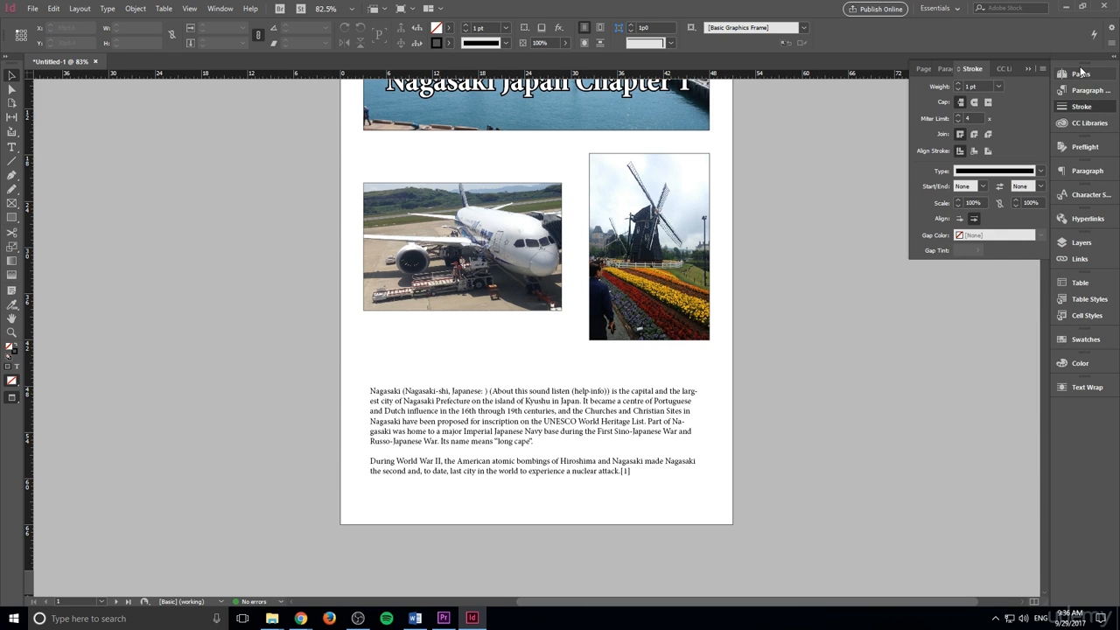
click(1080, 74)
scroll(462, 247, up, 1)
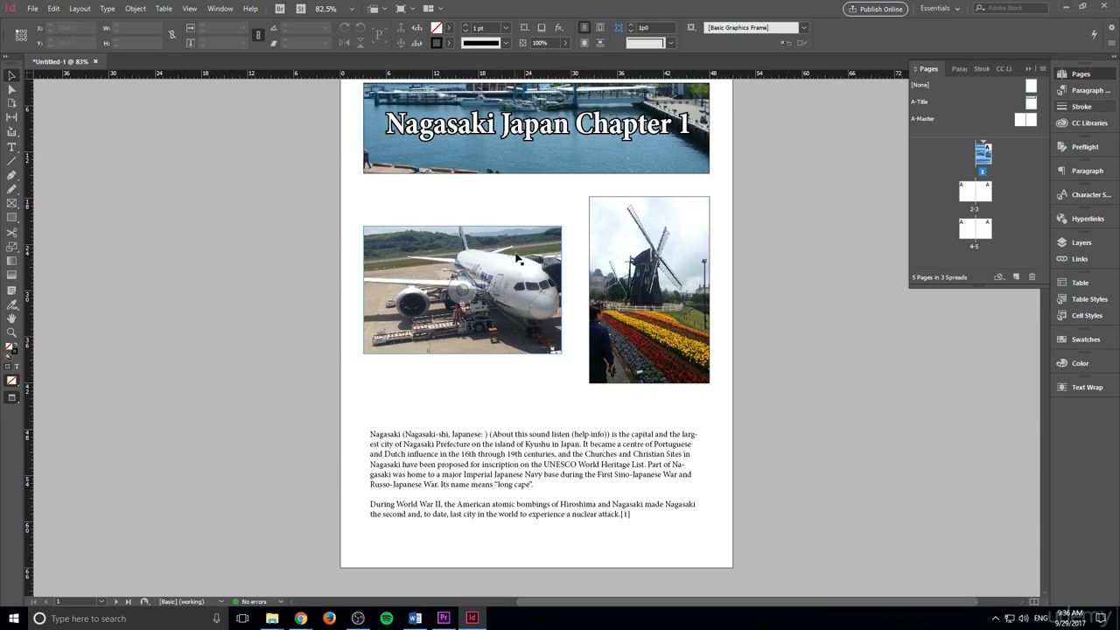
scroll(462, 247, down, 1)
scroll(878, 192, down, 5)
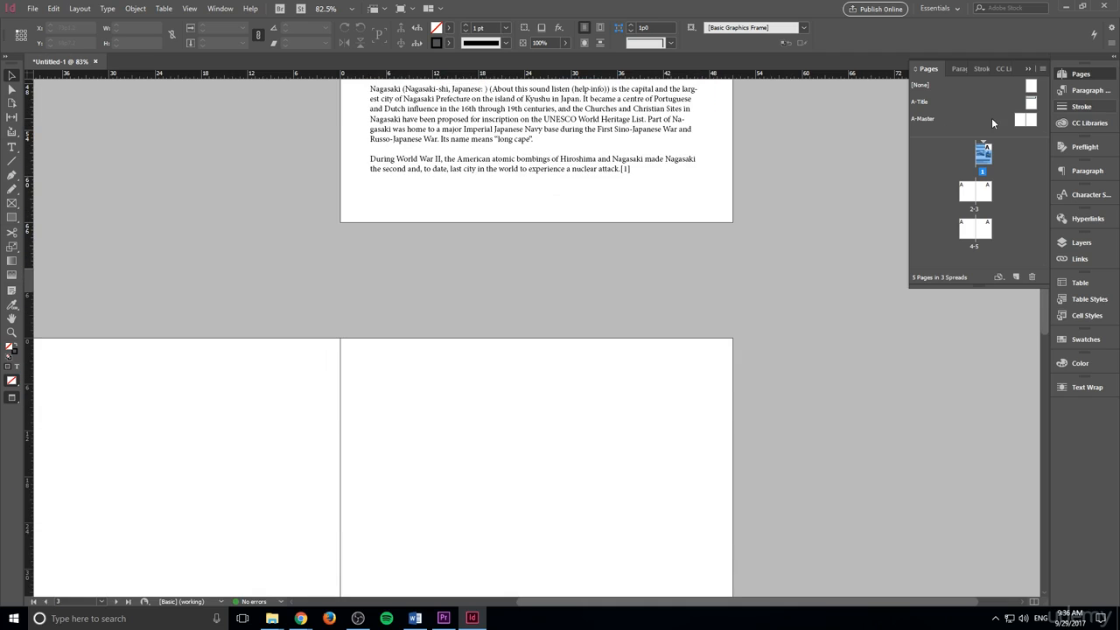
double_click(920, 119)
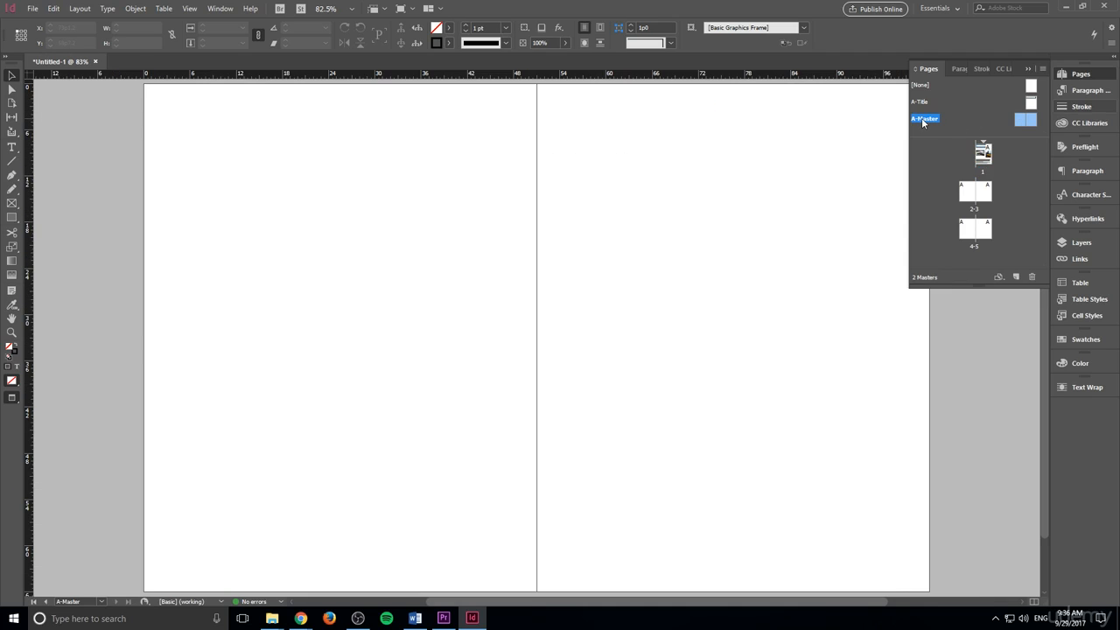
right_click(921, 118)
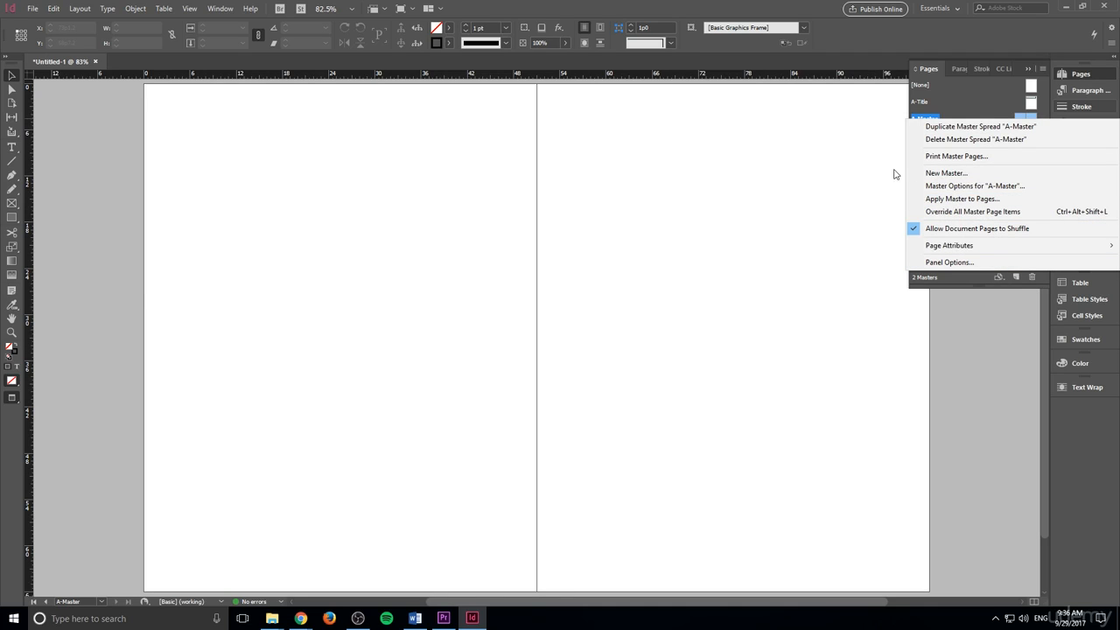
click(985, 143)
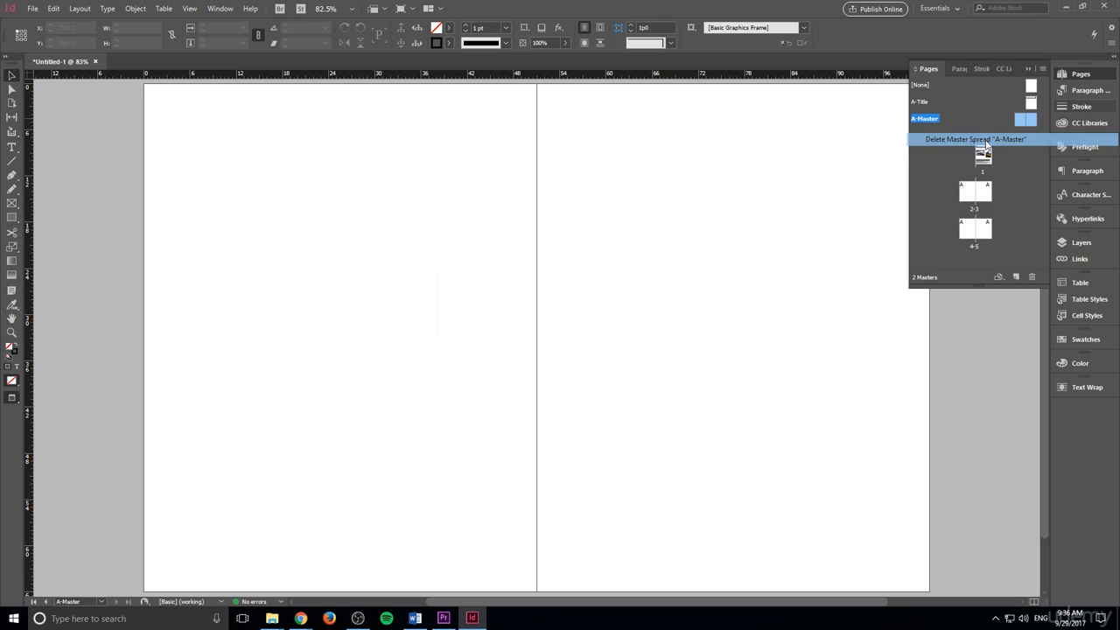
click(589, 324)
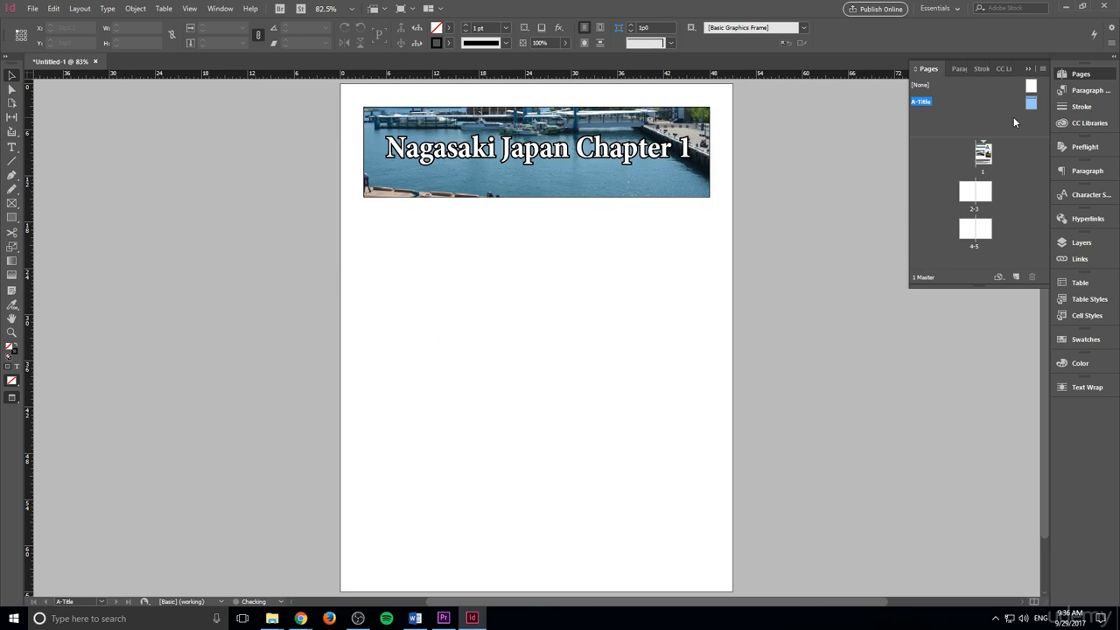
- Create a two-page Letter-size master named Content with prefix B, based on no other master
right_click(996, 124)
click(1032, 130)
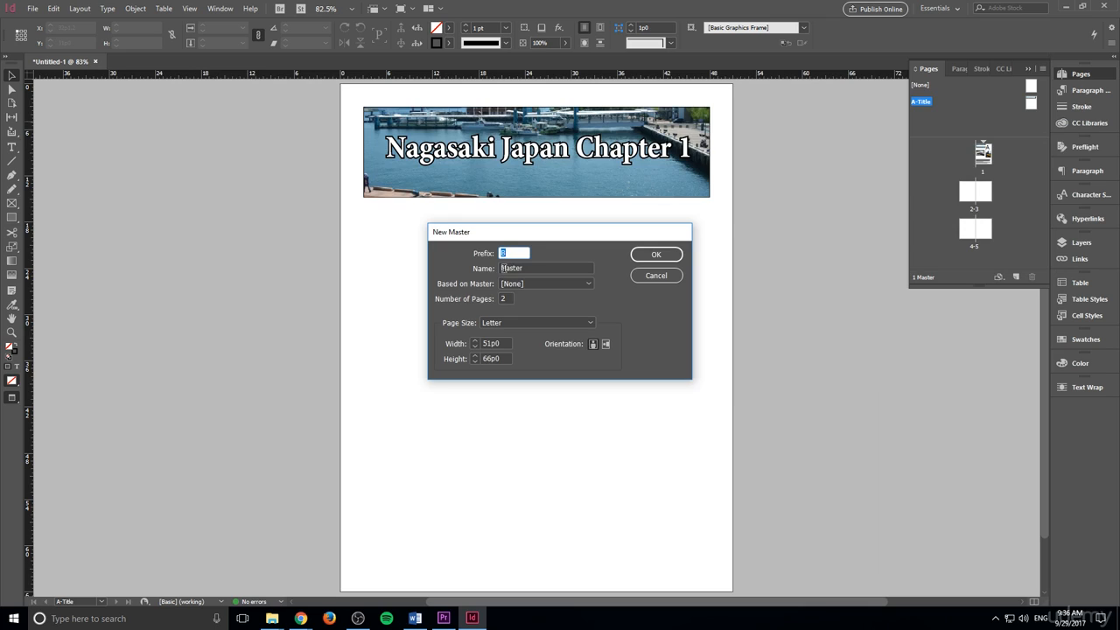
drag(549, 268, 499, 270)
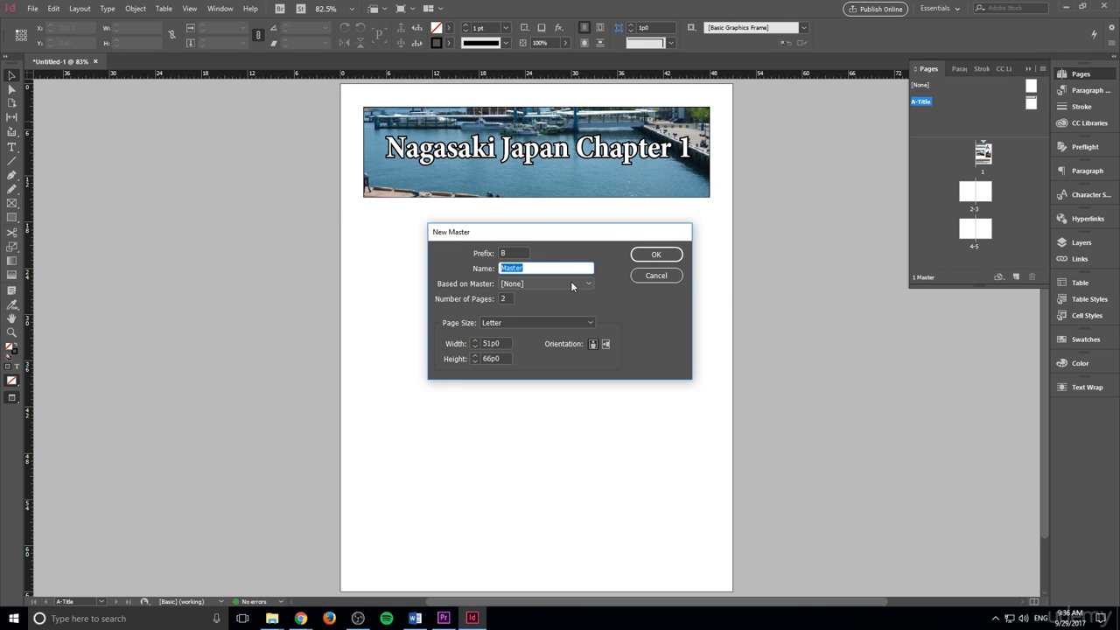
text(Content)
click(647, 255)
- Switch from the preview to the normal view so the Content master spread shows its margin and column guides
scroll(645, 260, up, 2)
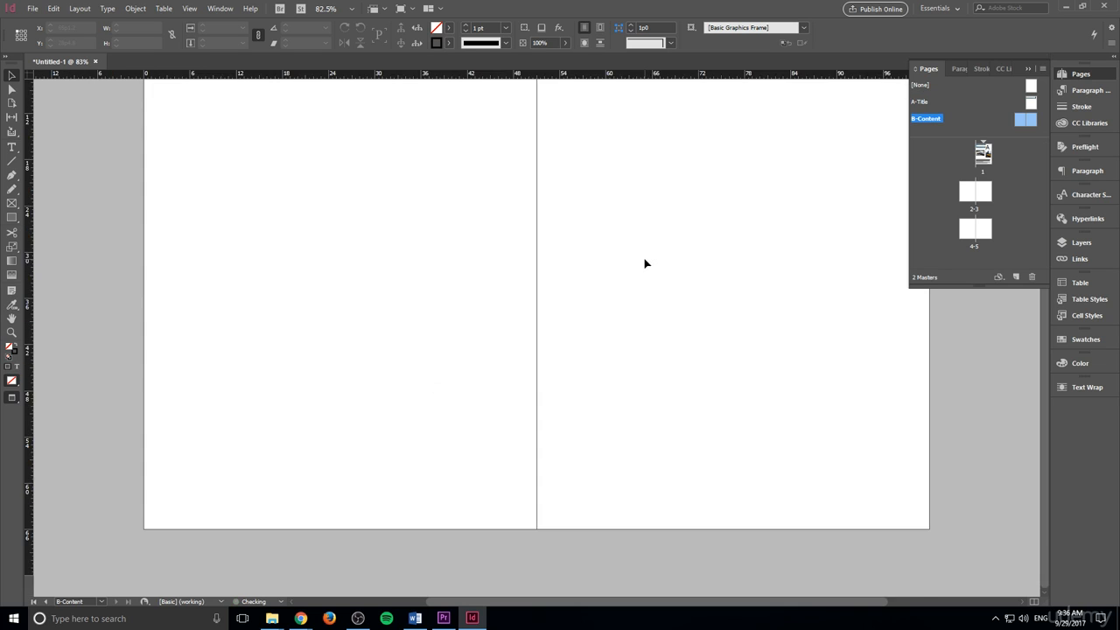
scroll(499, 265, down, 2)
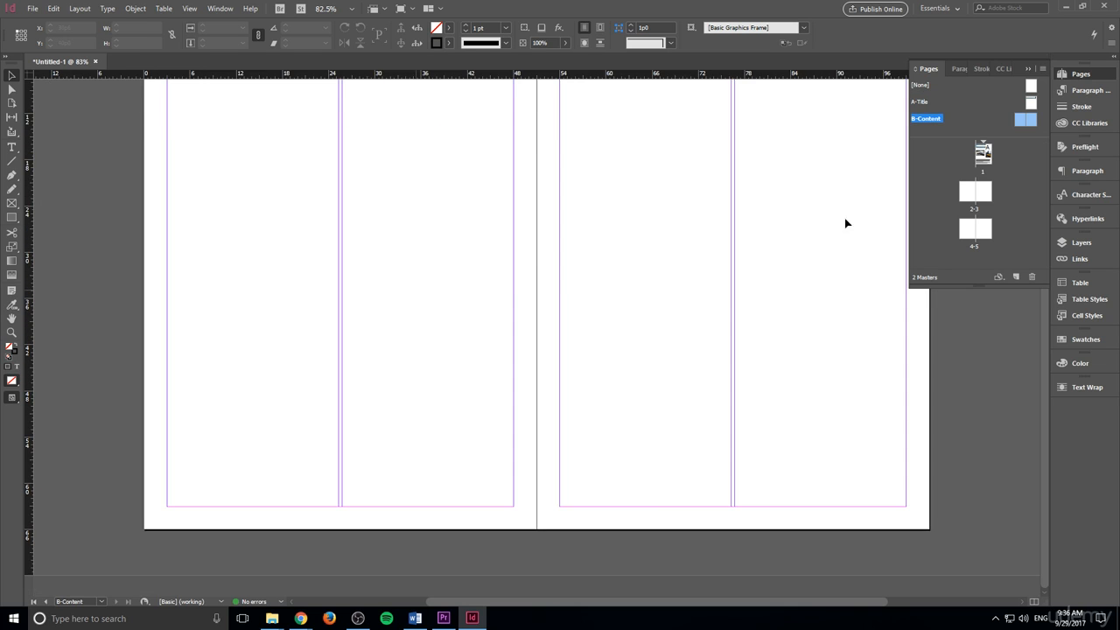
scroll(442, 322, up, 2)
scroll(817, 277, down, 1)
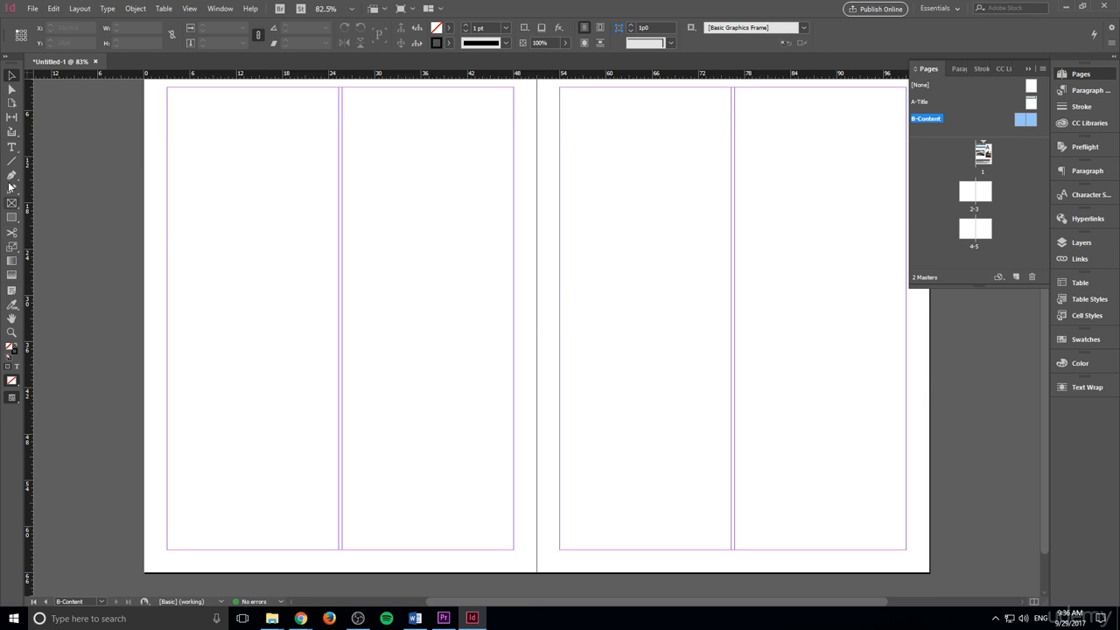
- Draw a text area across the left B-Content master page's margins, split into two linked column frames, each about 22p3.5 by 60p0
scroll(120, 281, up, 1)
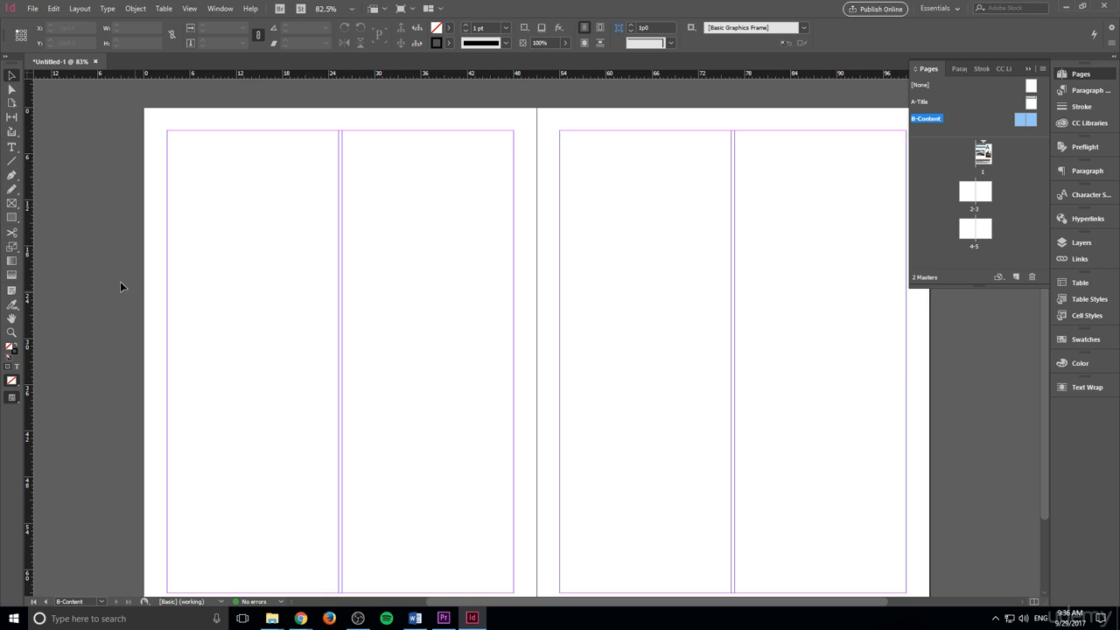
scroll(94, 211, down, 1)
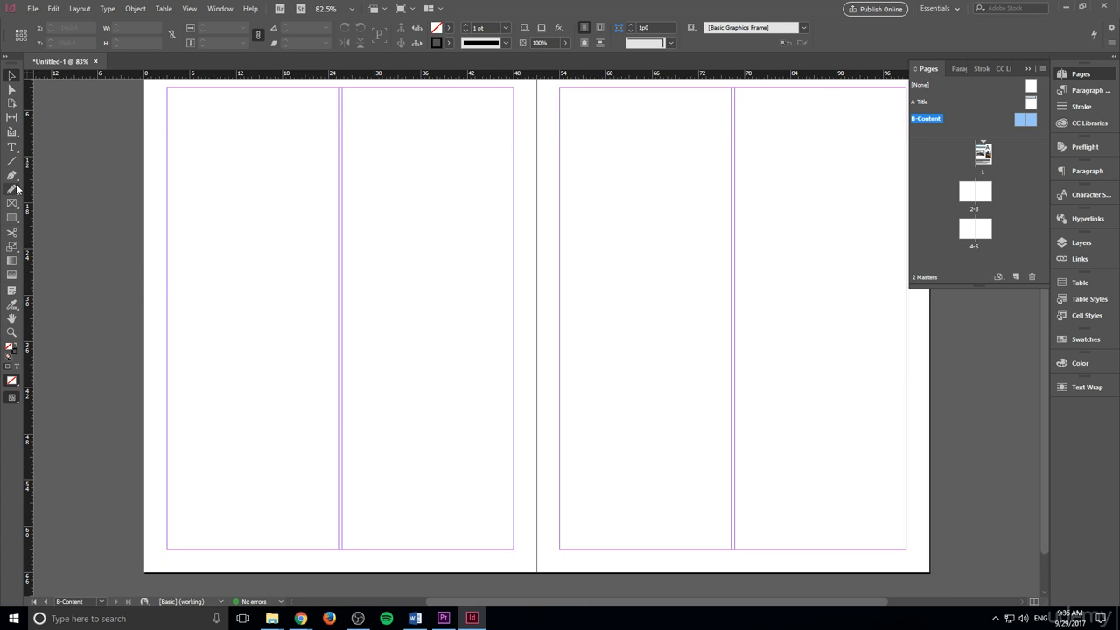
click(11, 147)
scroll(111, 149, up, 1)
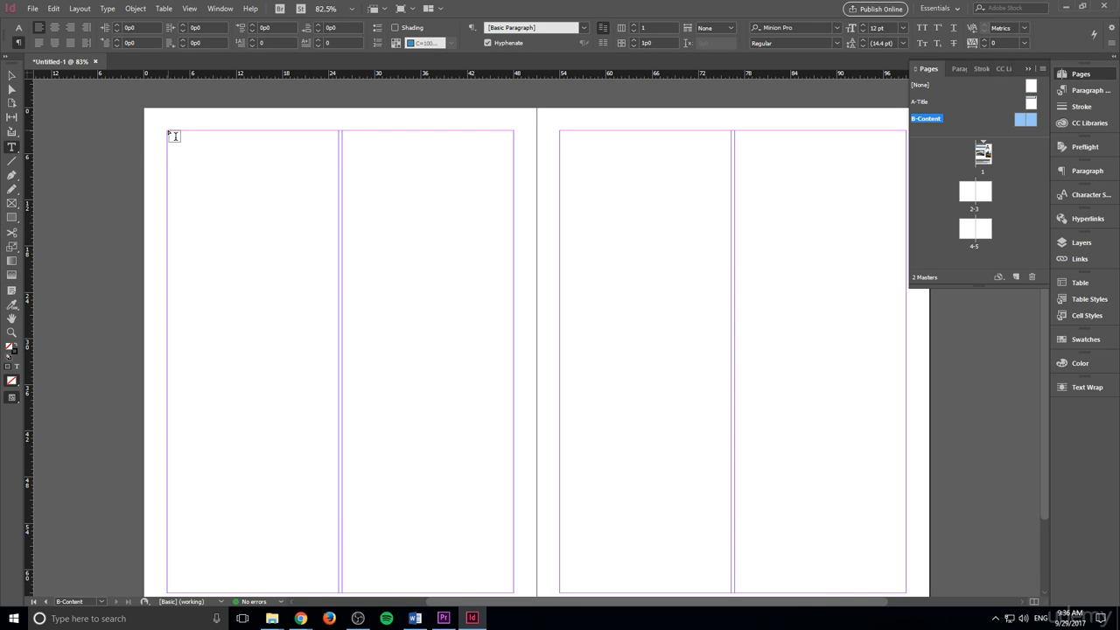
drag(174, 136, 514, 529)
key(Right)
key(Right)
key(Right)
scroll(564, 393, up, 3)
scroll(559, 245, down, 1)
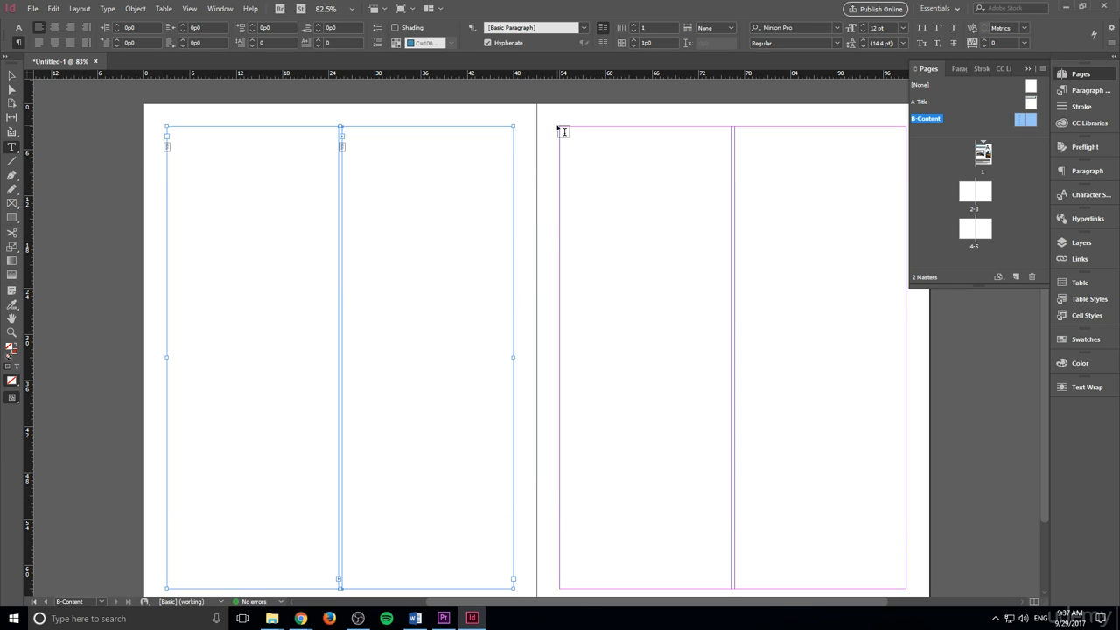
- Draw a matching text area across the right master page's margins, split into two linked column frames
drag(565, 132, 907, 509)
scroll(861, 555, down, 3)
scroll(881, 499, up, 3)
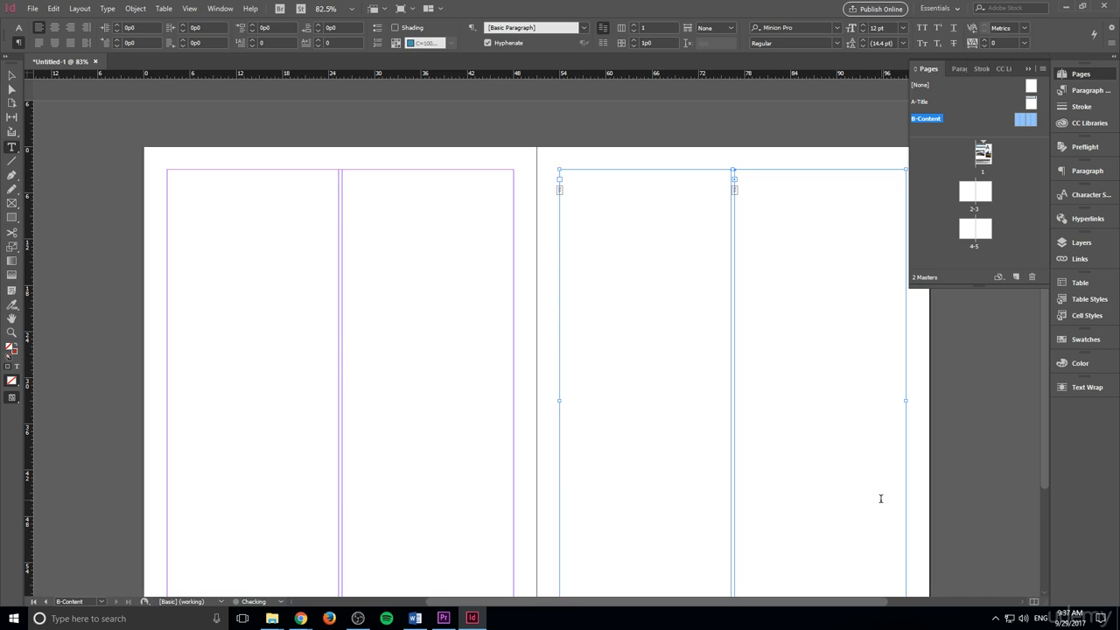
scroll(202, 253, down, 2)
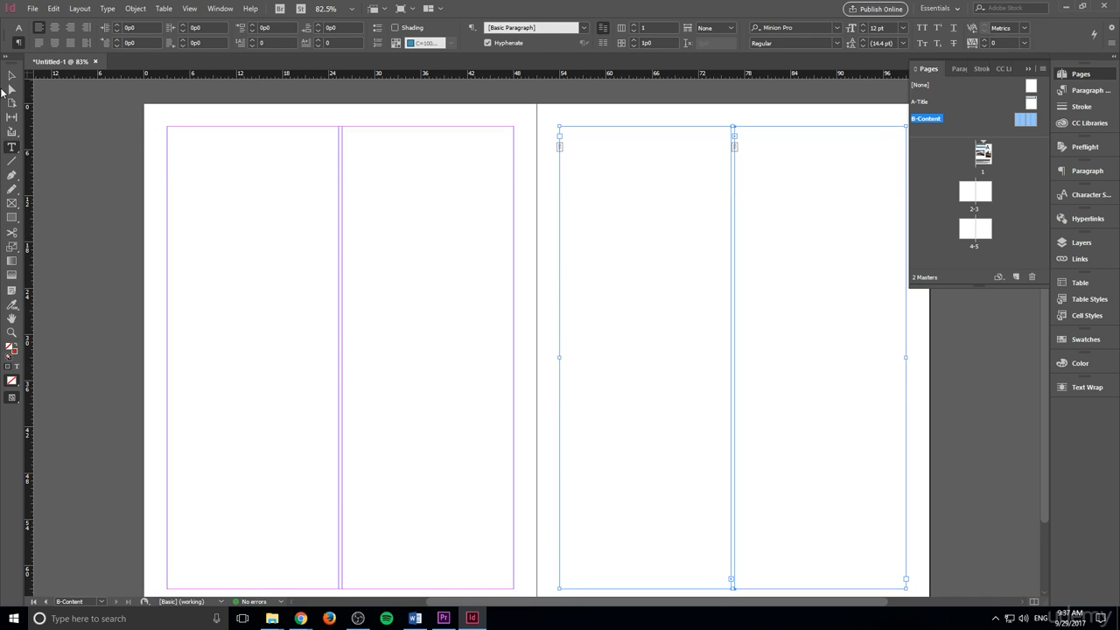
- Move the left master page's first text frame back to the column guides at X 3p0, then deselect it
click(12, 76)
click(257, 340)
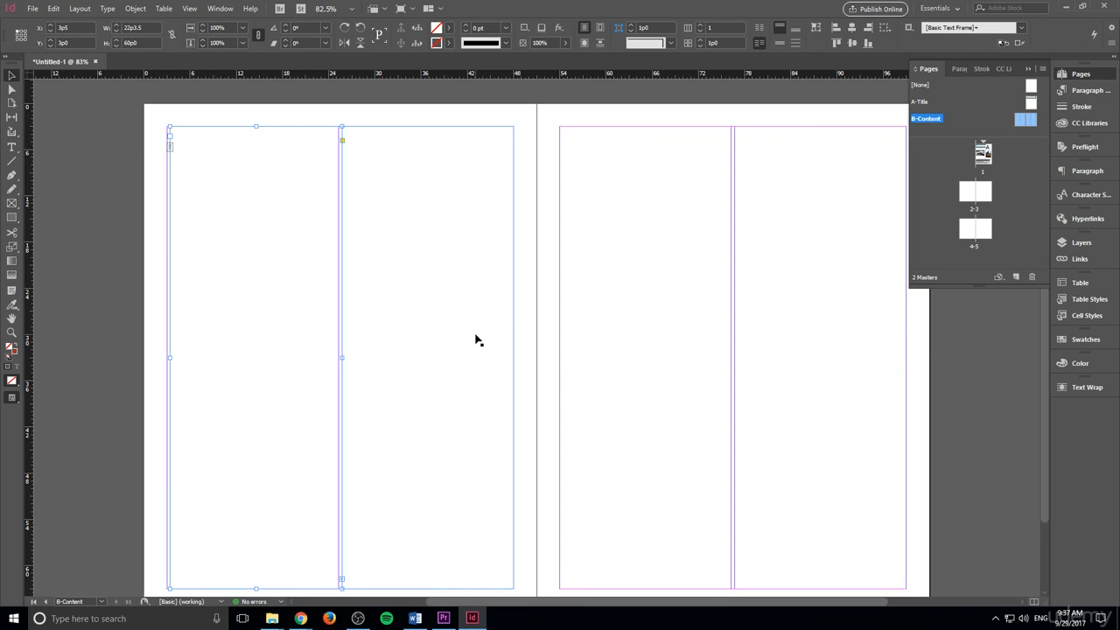
drag(279, 291, 270, 286)
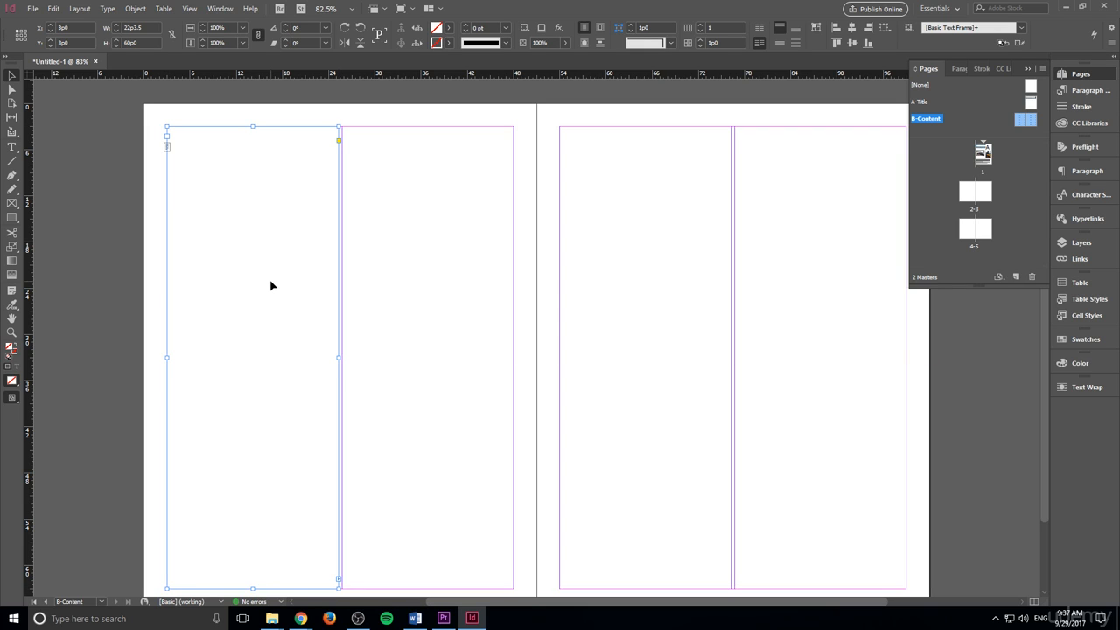
click(711, 135)
click(787, 175)
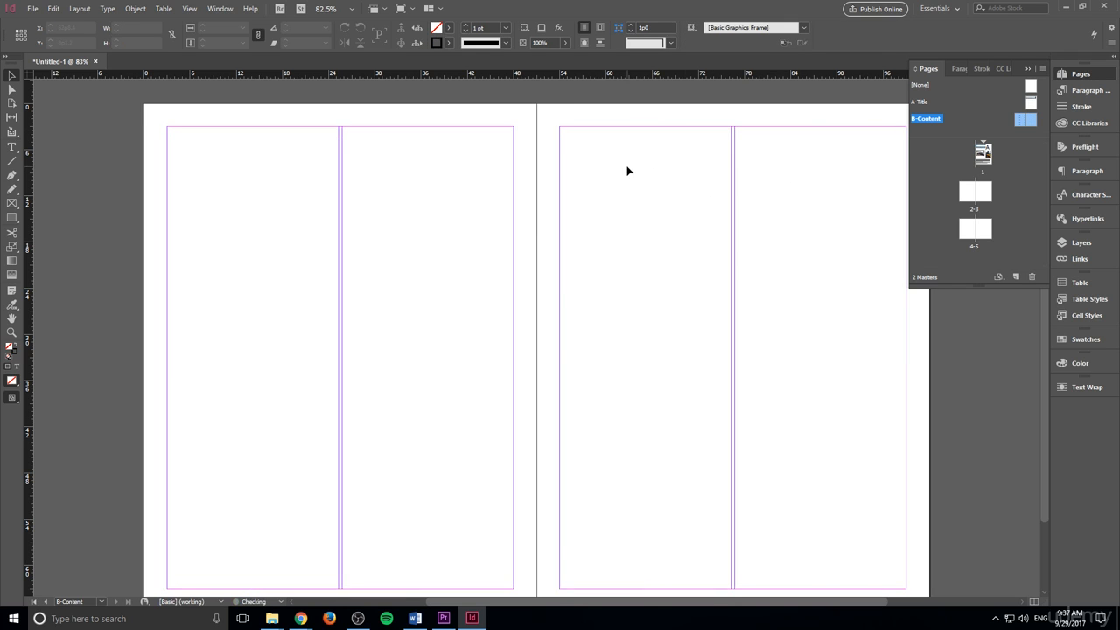
scroll(565, 213, down, 1)
scroll(588, 204, up, 1)
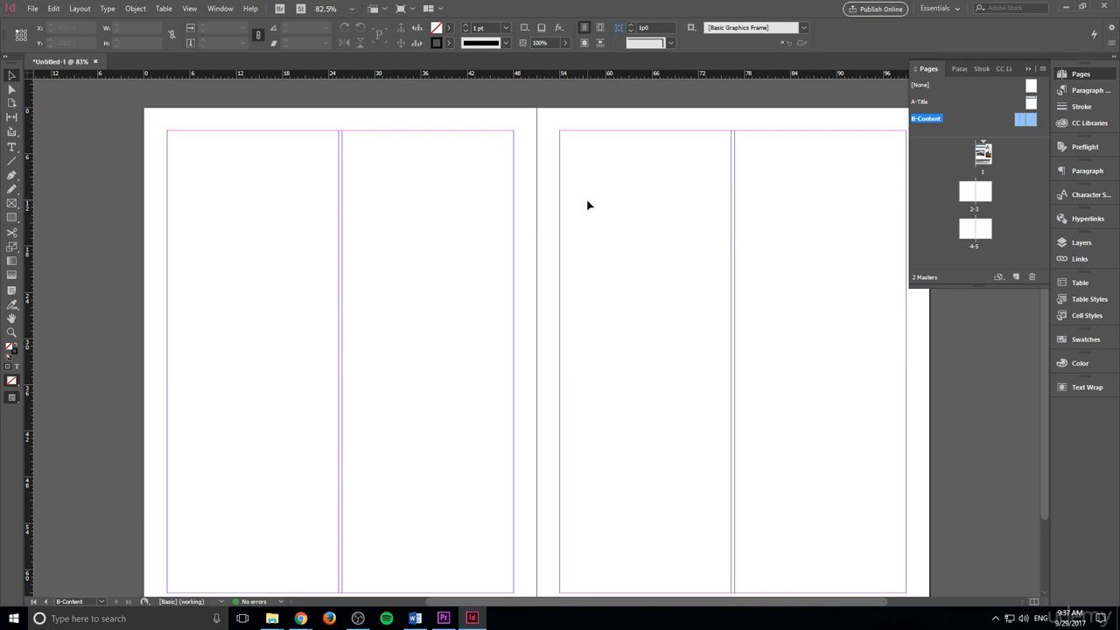
scroll(604, 215, up, 1)
scroll(612, 229, down, 2)
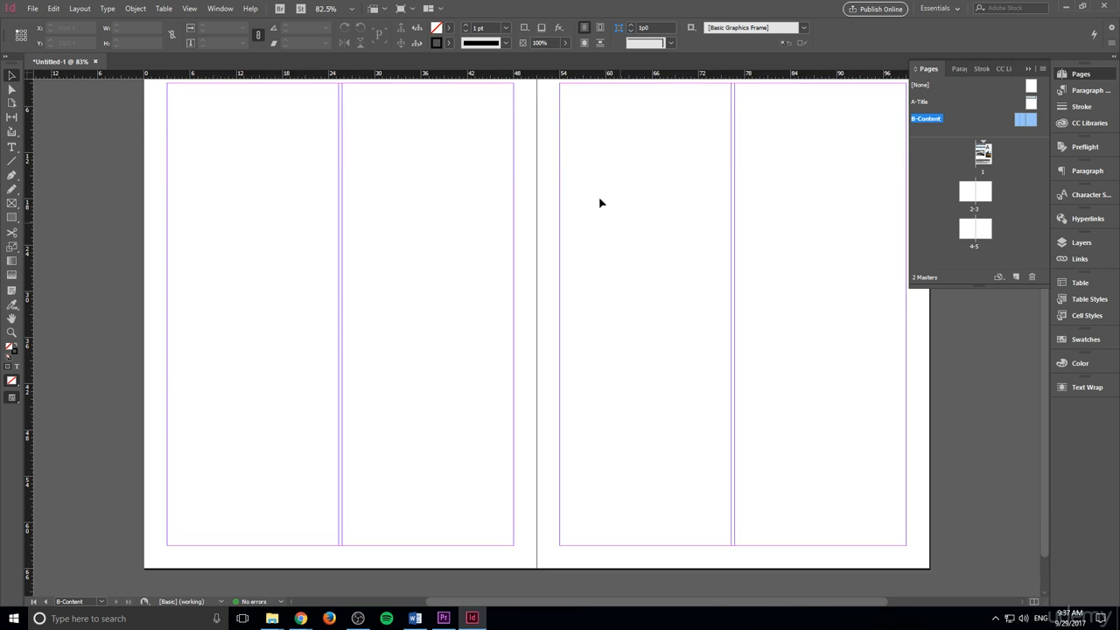
scroll(599, 202, up, 1)
click(407, 266)
click(287, 260)
click(775, 271)
scroll(761, 241, up, 1)
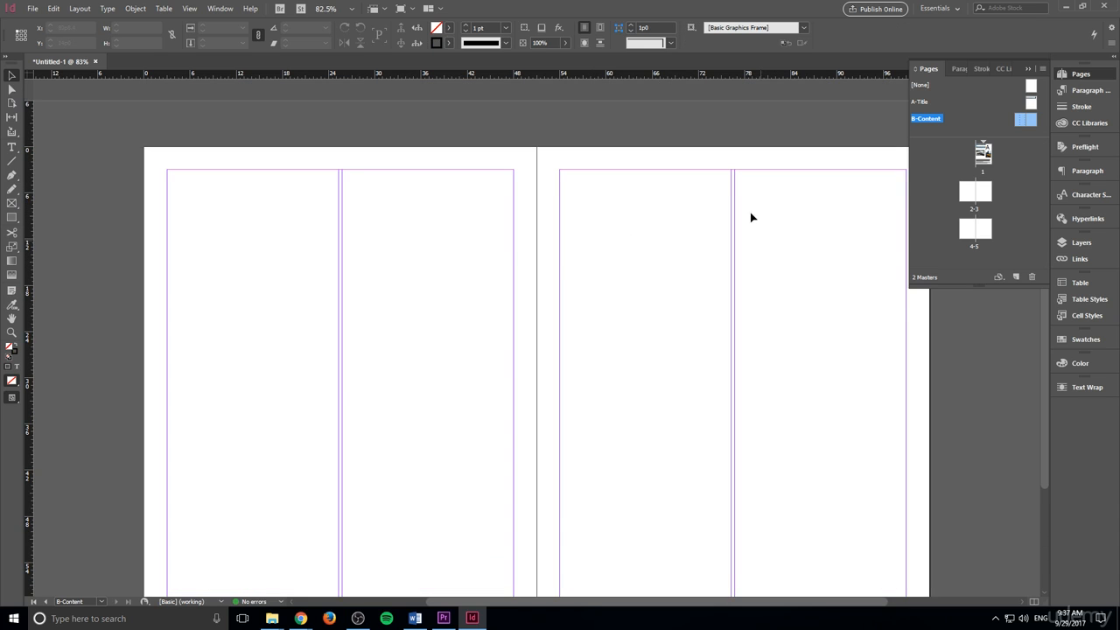
scroll(751, 213, down, 1)
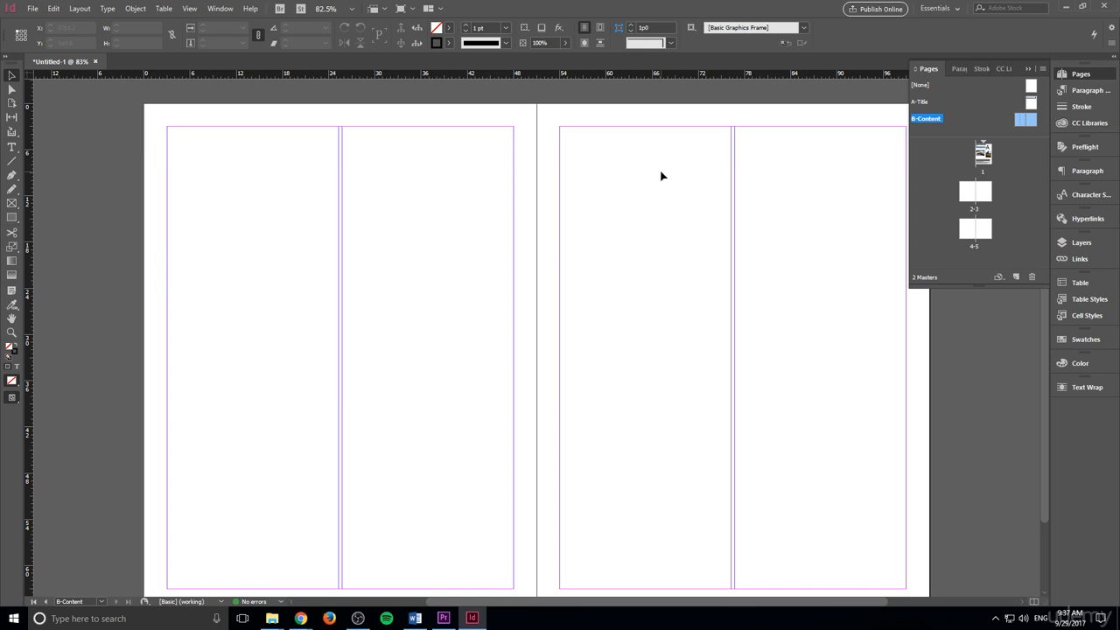
scroll(683, 198, up, 1)
scroll(855, 186, down, 1)
- Apply the B-Content master to pages 2-5
click(974, 188)
shift+click(982, 223)
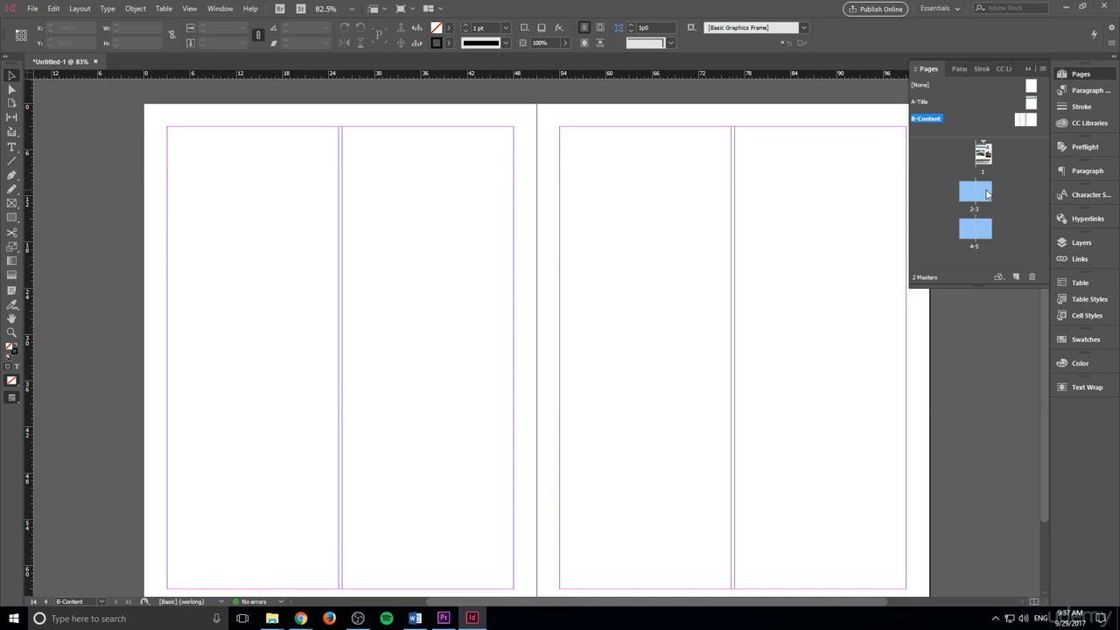
right_click(986, 193)
click(994, 268)
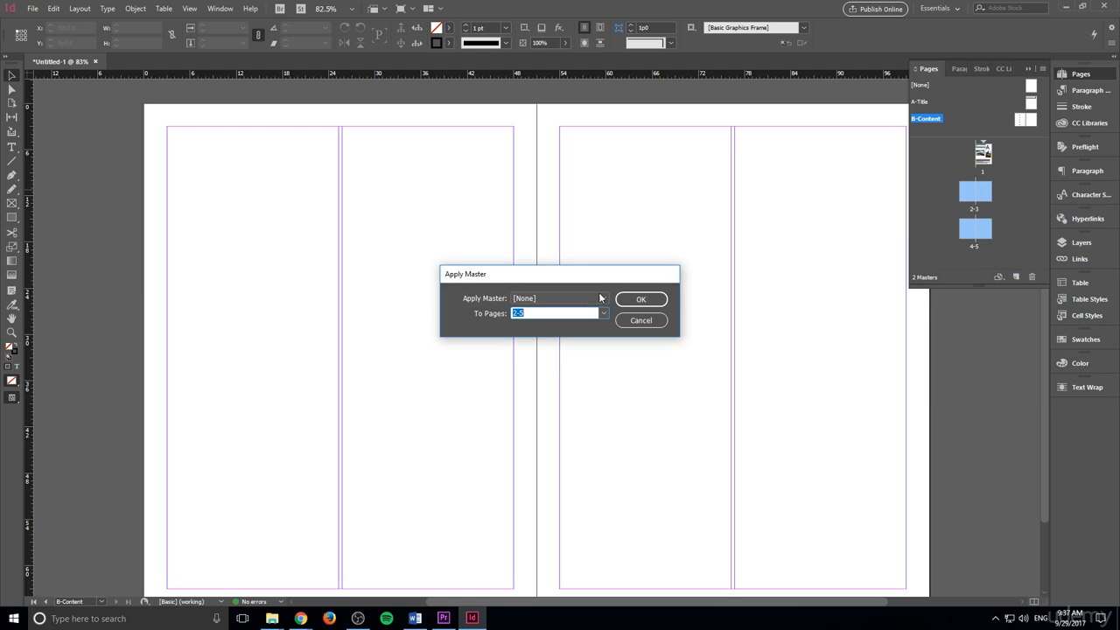
click(600, 298)
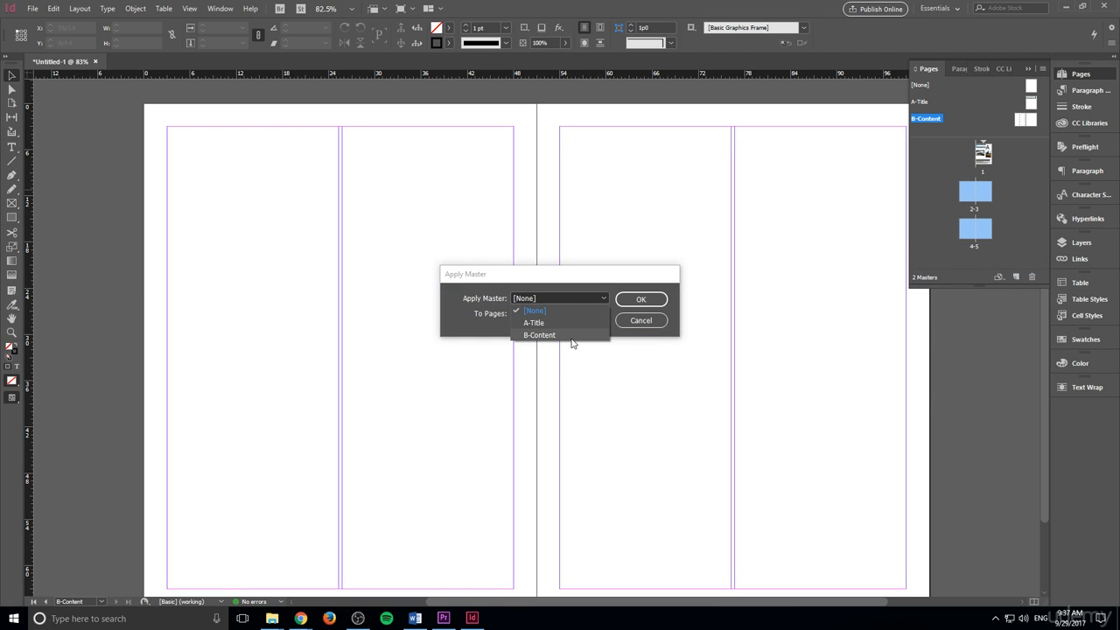
click(570, 337)
click(641, 300)
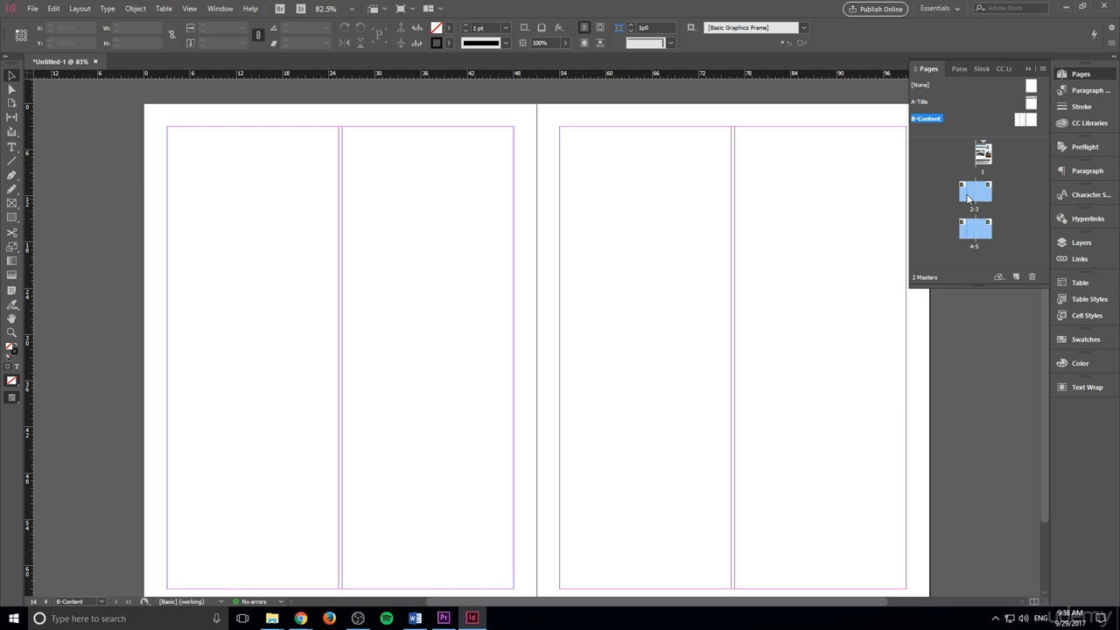
- Open page 2 and activate the Type tool for its first column frame
double_click(969, 198)
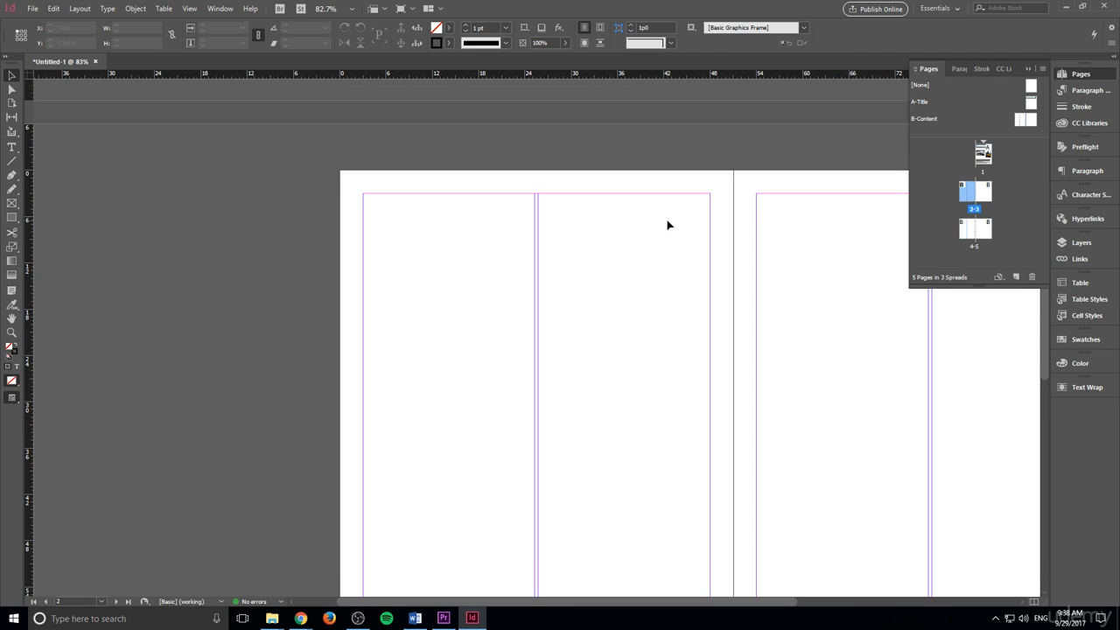
scroll(666, 225, down, 1)
scroll(595, 604, right, 2)
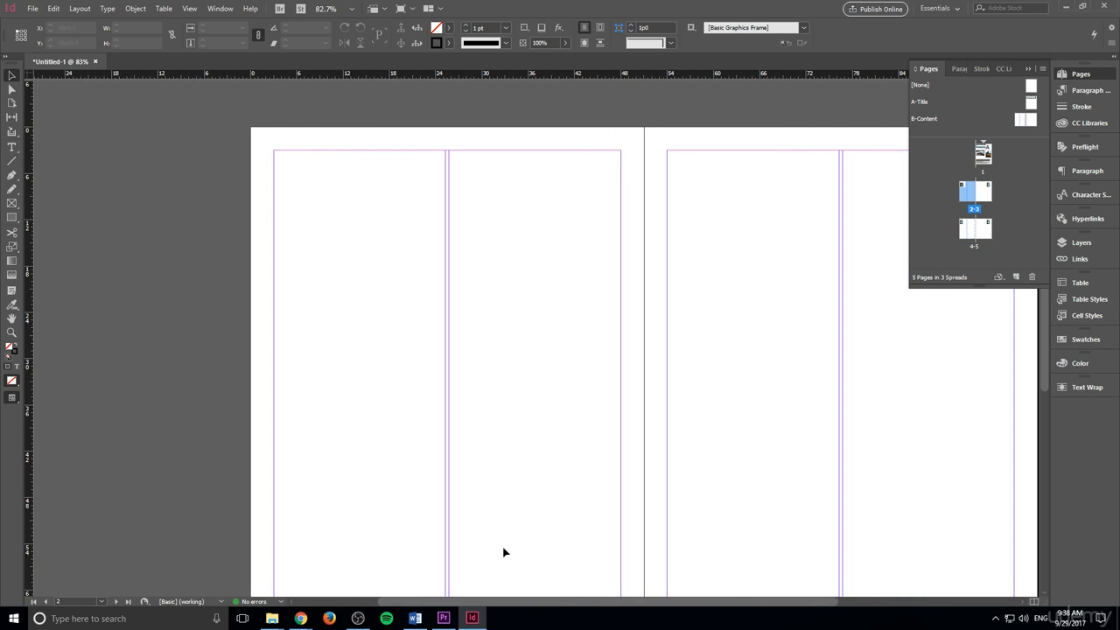
click(324, 244)
double_click(325, 244)
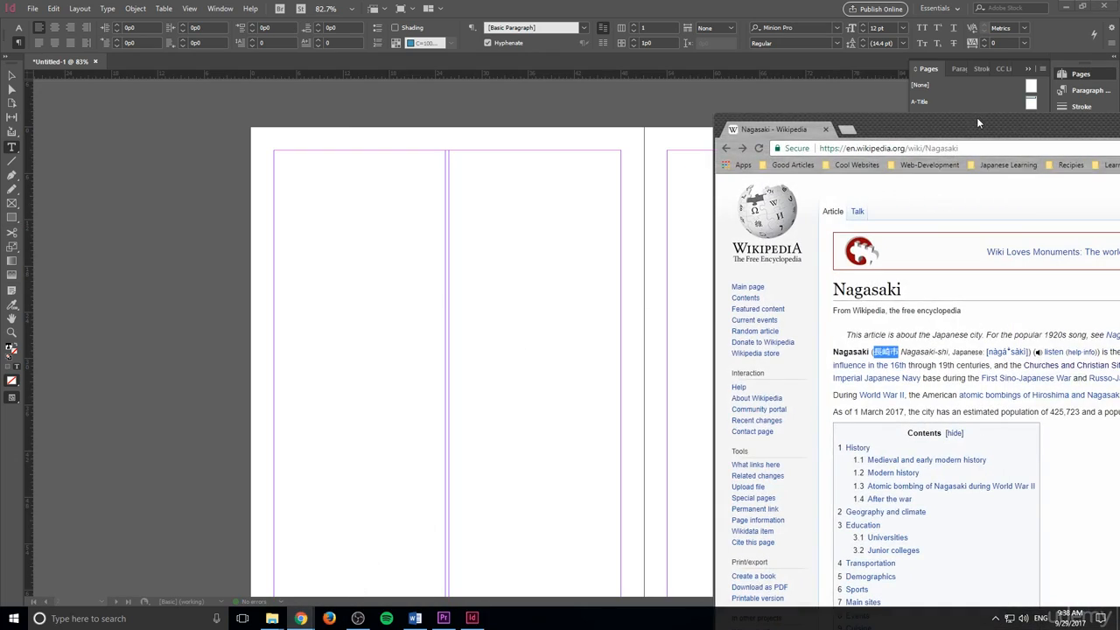
- Switch to the Nagasaki Wikipedia article in Chrome and copy the medieval history text from "A small fishing village" through "as its chief administrator"
drag(978, 122, 606, 18)
drag(463, 306, 520, 305)
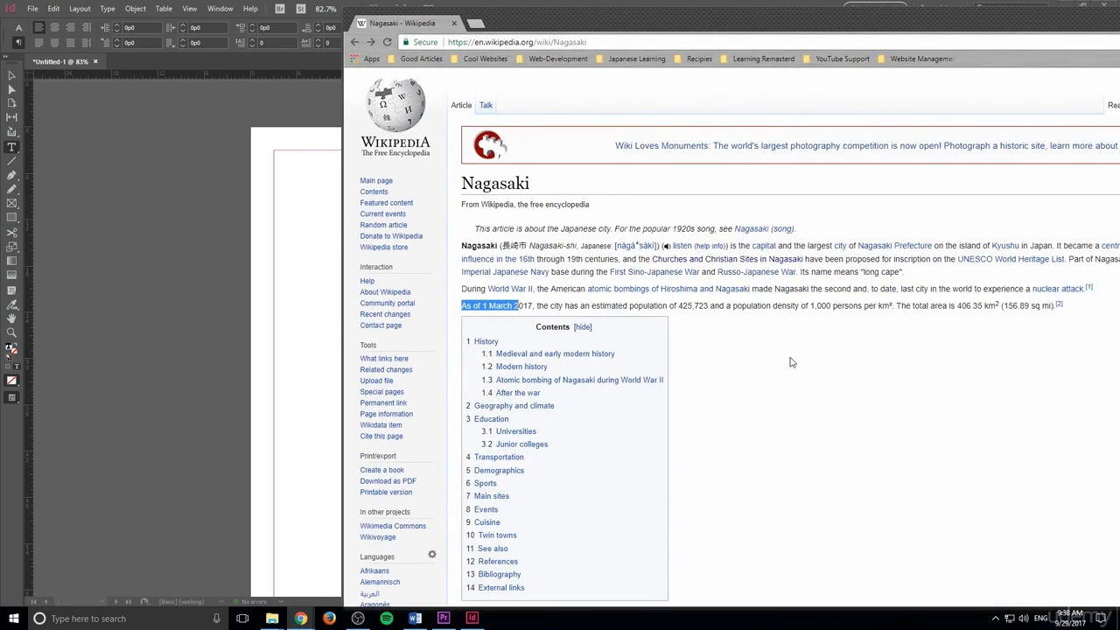
click(795, 355)
scroll(797, 350, down, 5)
drag(452, 285, 888, 360)
click(887, 362)
scroll(562, 140, up, 4)
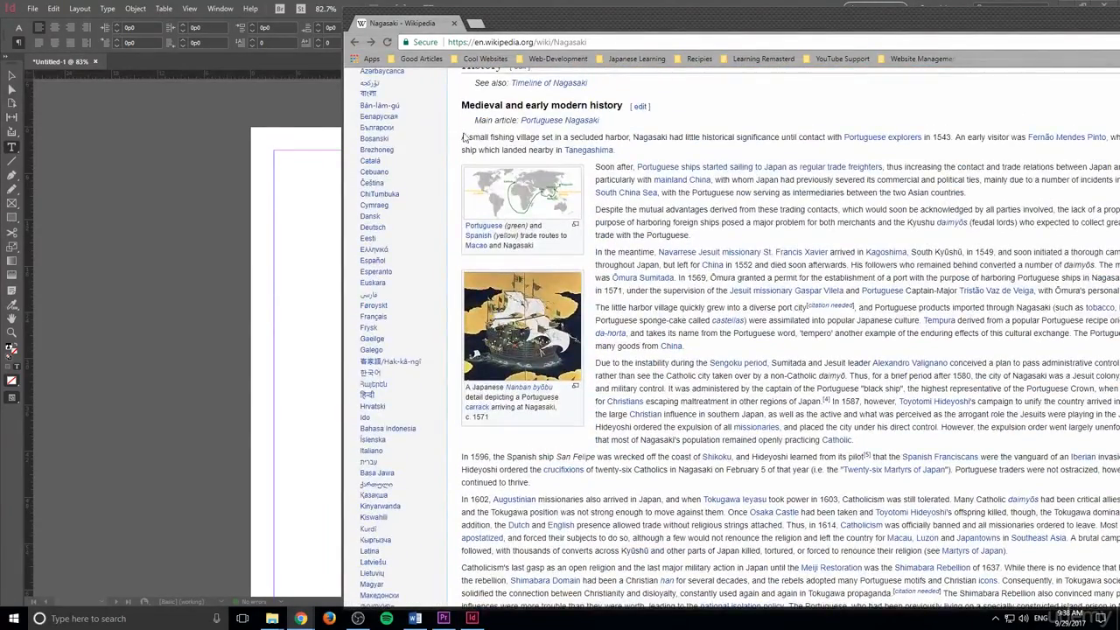
drag(464, 138, 1015, 139)
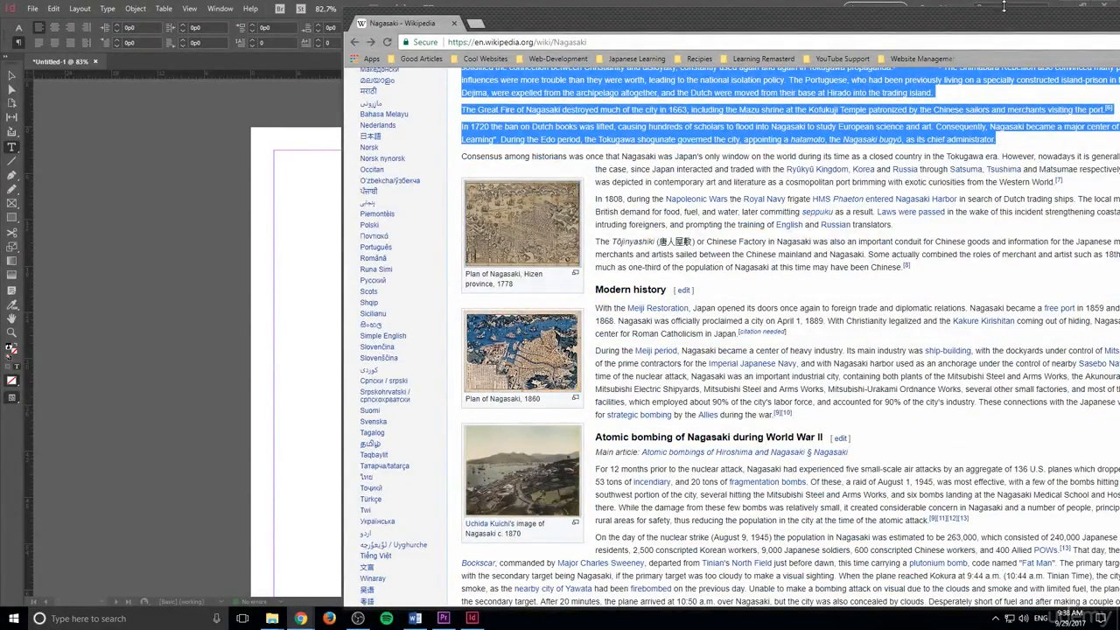
drag(641, 33, 1115, 157)
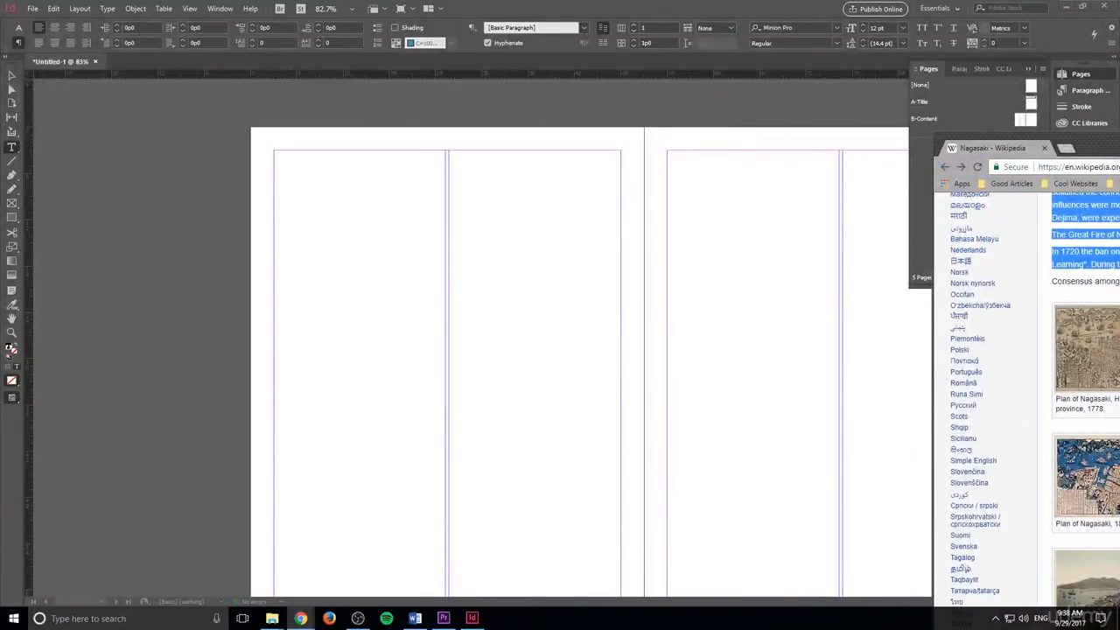
- Return to InDesign and paste the copied article text into page 2's first column frame
click(456, 239)
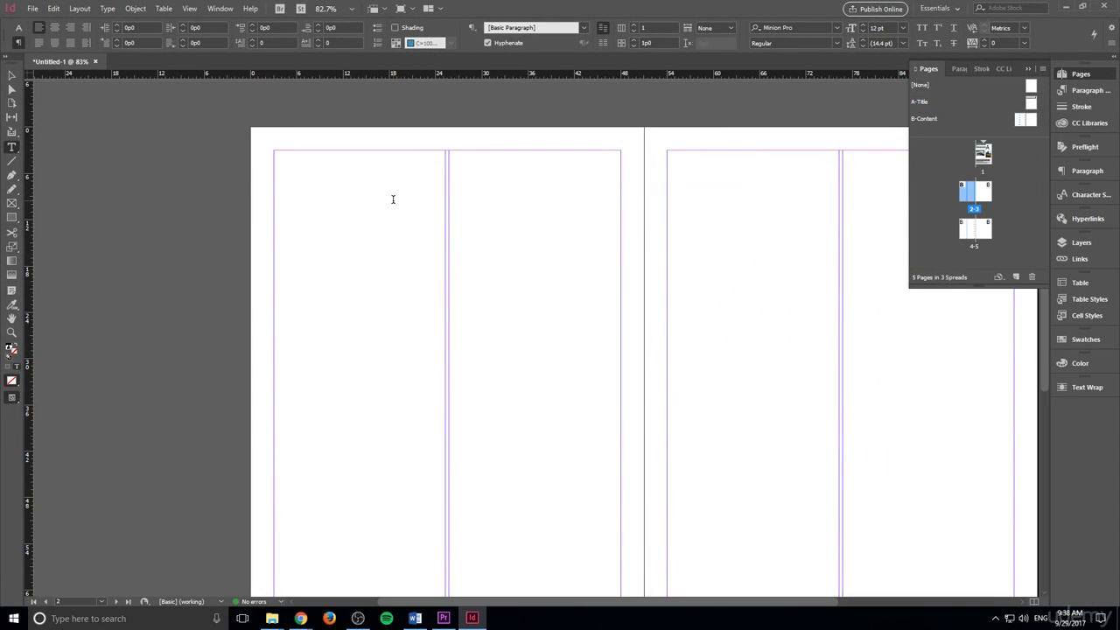
key(Escape)
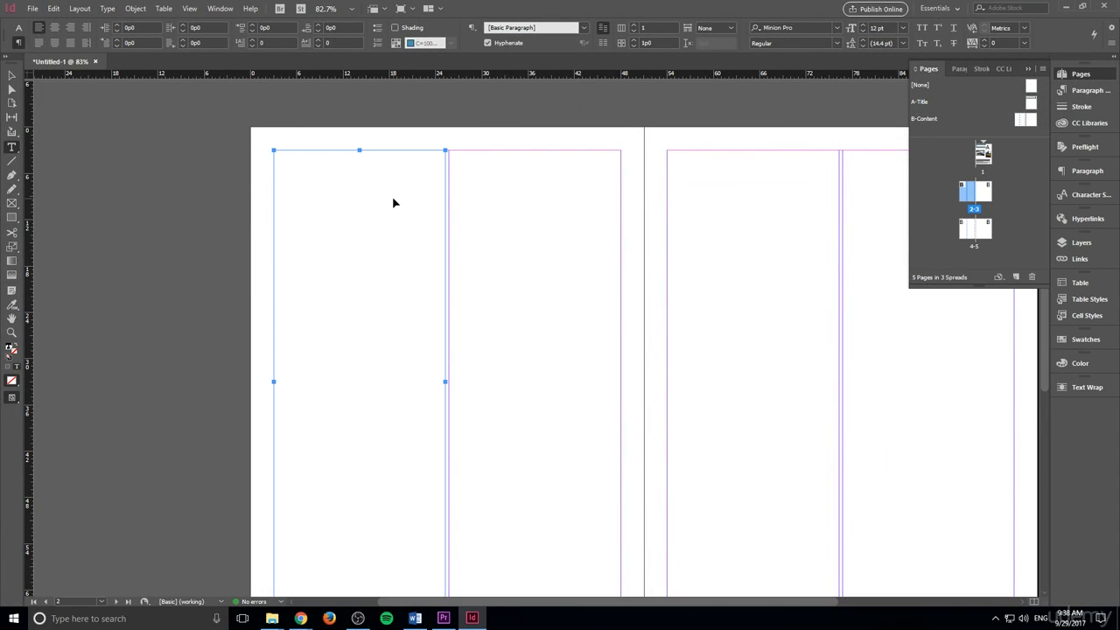
key(ctrl+v)
scroll(398, 194, down, 7)
scroll(410, 174, up, 7)
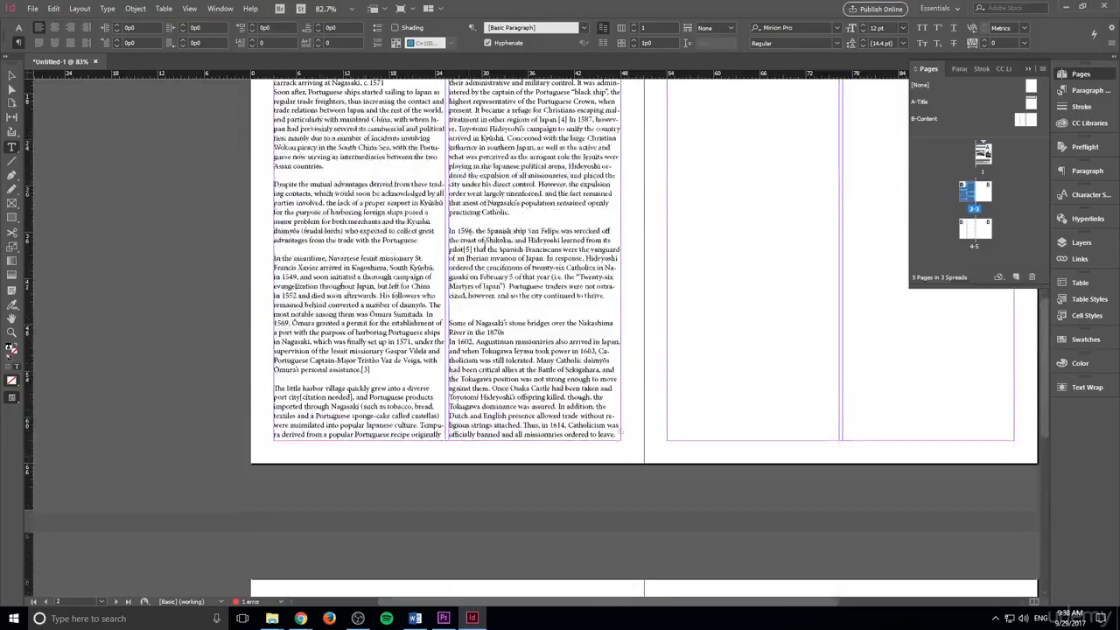
- Select the first column's text frame on page 4 with the Selection tool
scroll(508, 249, down, 3)
scroll(508, 250, up, 3)
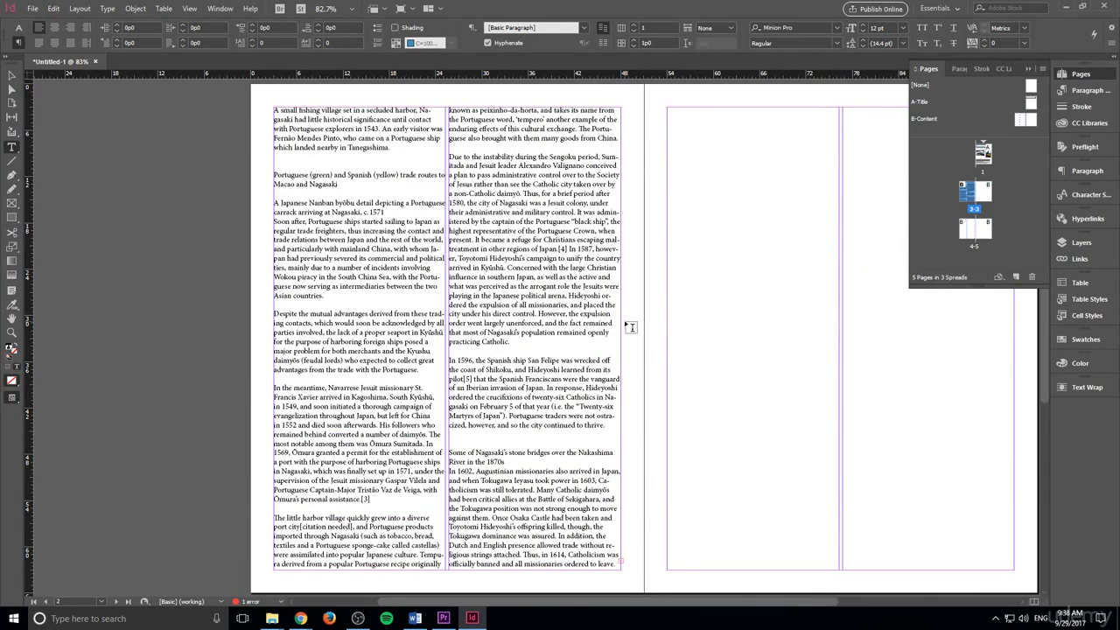
scroll(553, 345, down, 4)
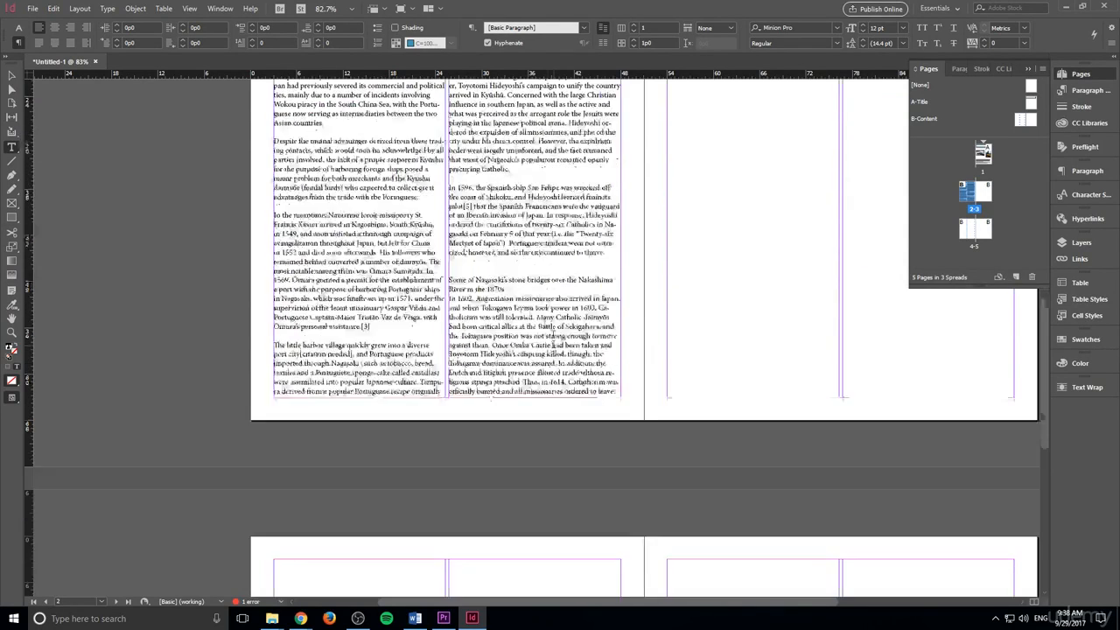
scroll(528, 316, up, 4)
scroll(528, 316, down, 4)
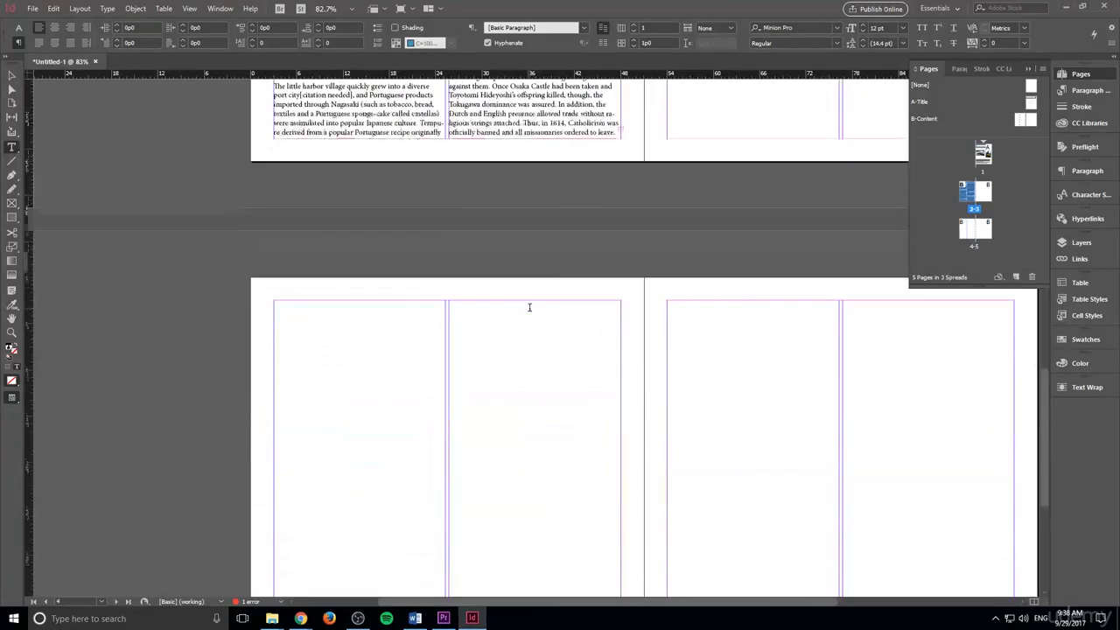
click(11, 75)
click(305, 390)
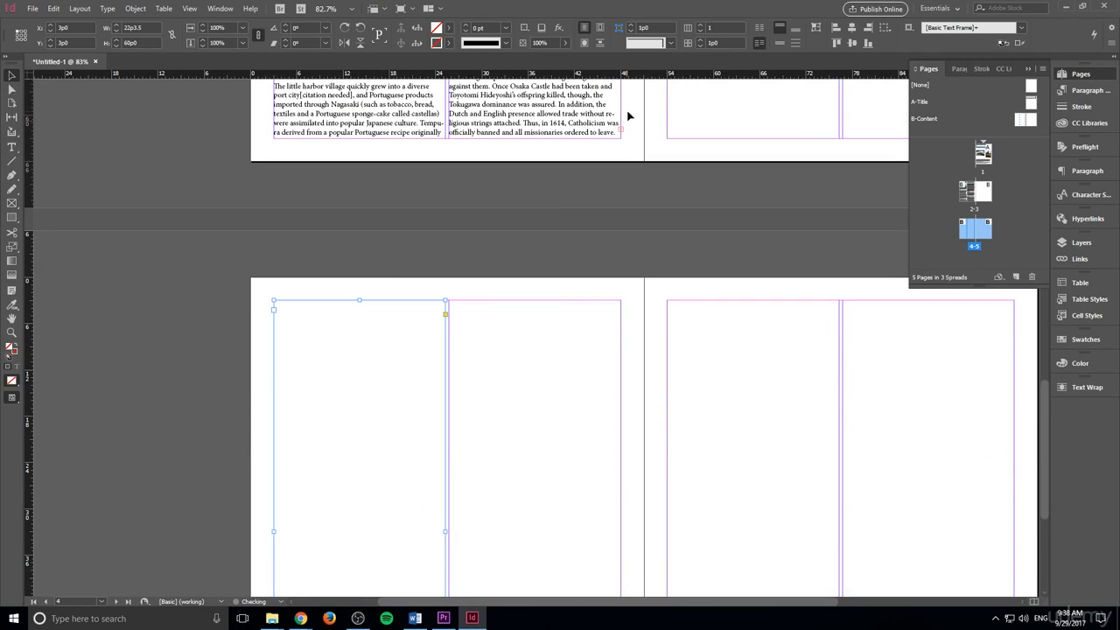
- Thread the overset text from page 2's second column frame into the first column frame on page 4
click(621, 136)
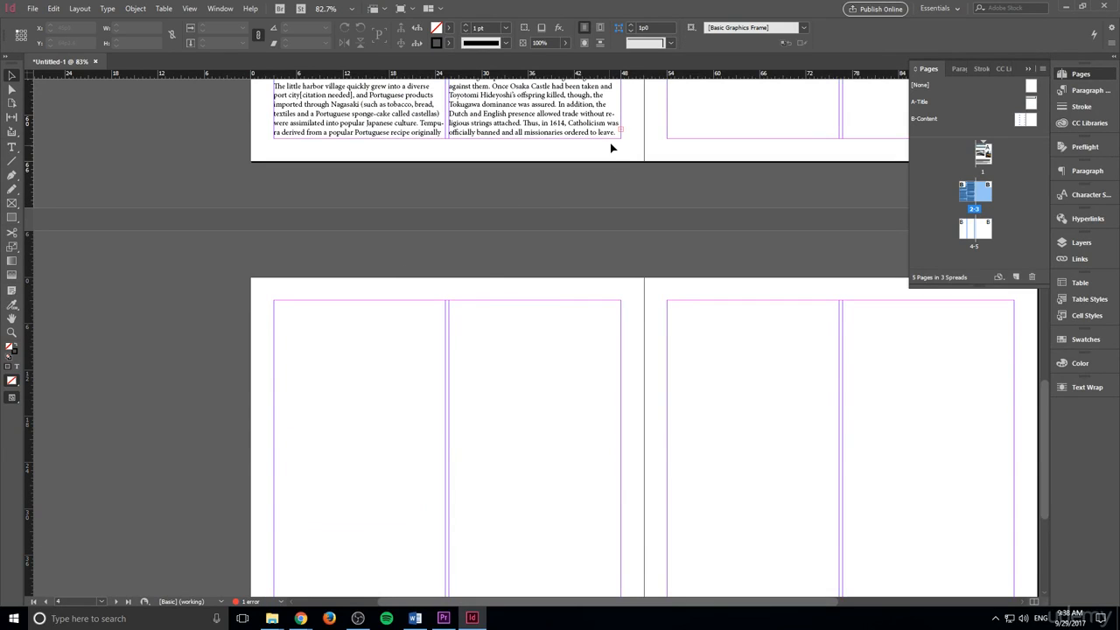
click(620, 133)
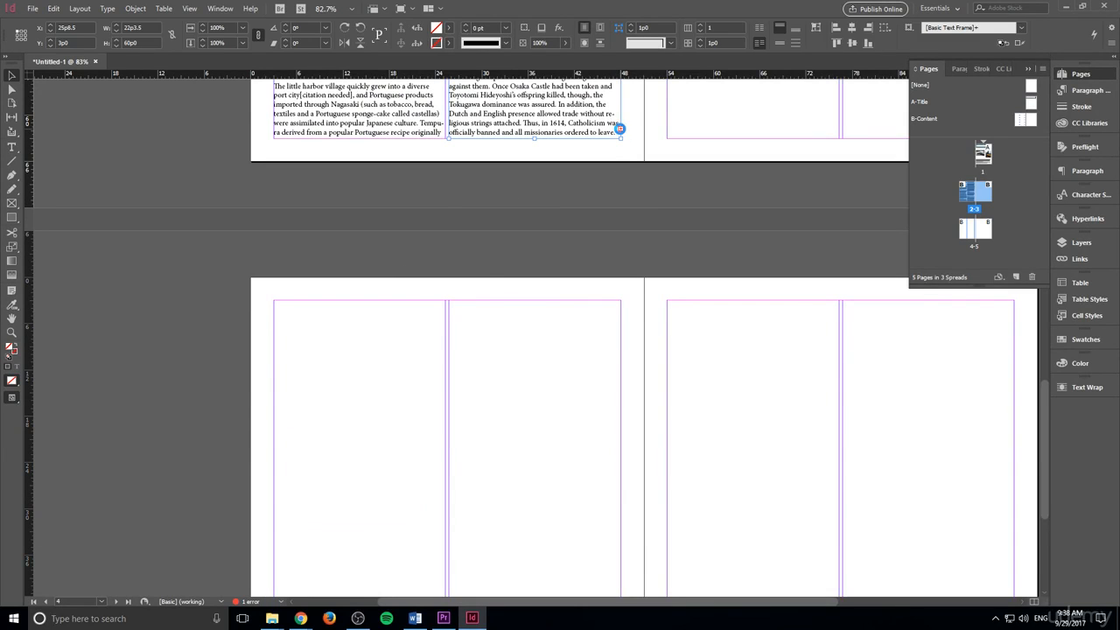
drag(620, 136, 644, 203)
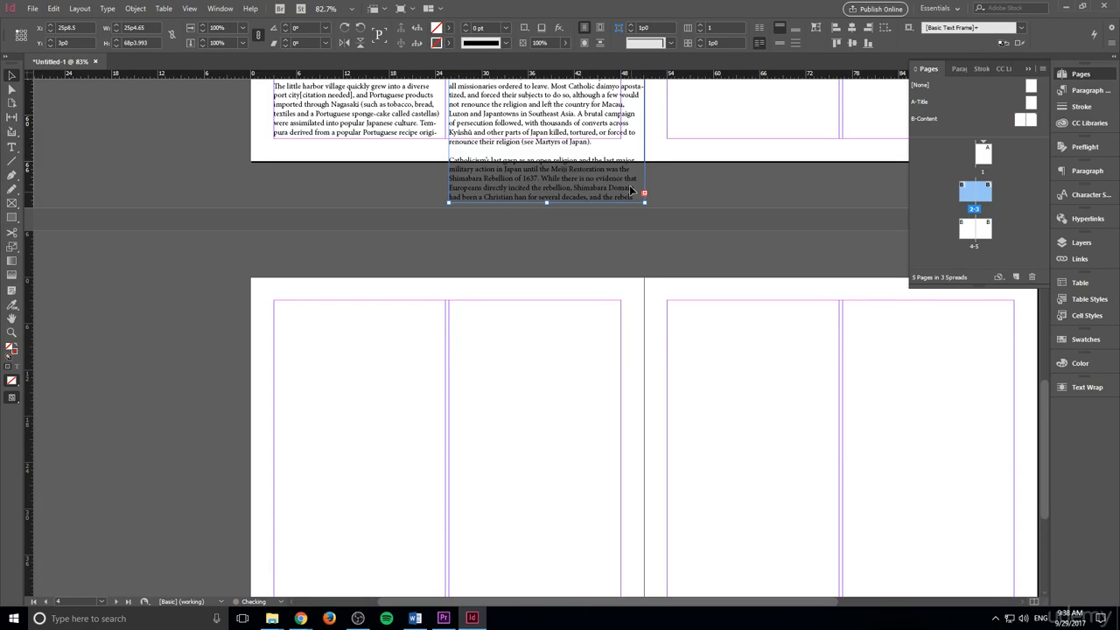
key(ctrl+z)
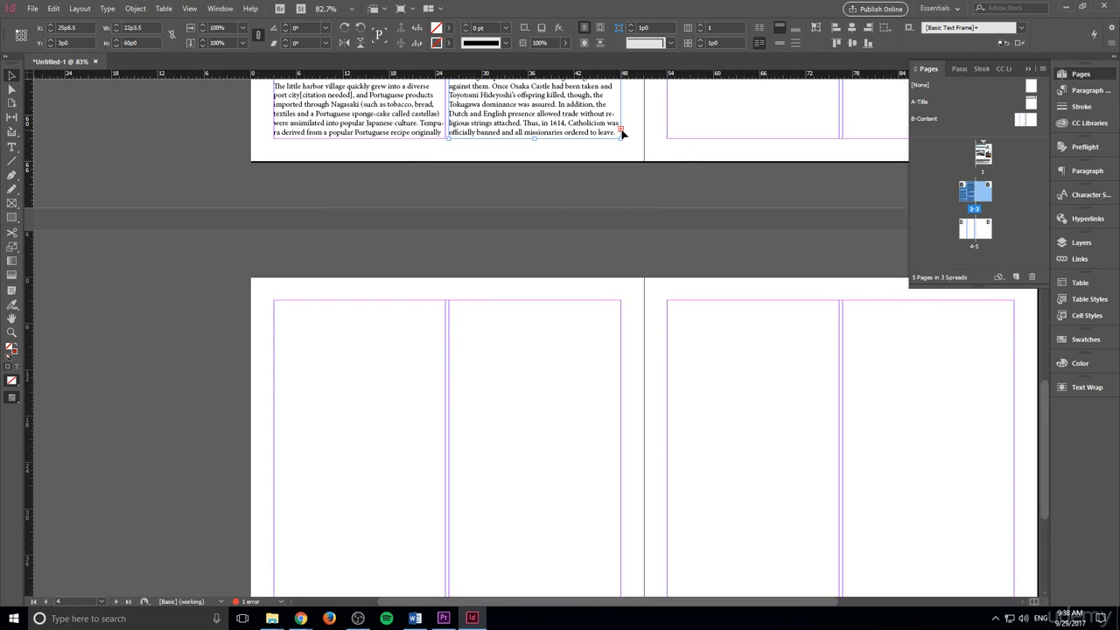
click(622, 133)
click(385, 360)
scroll(455, 350, down, 3)
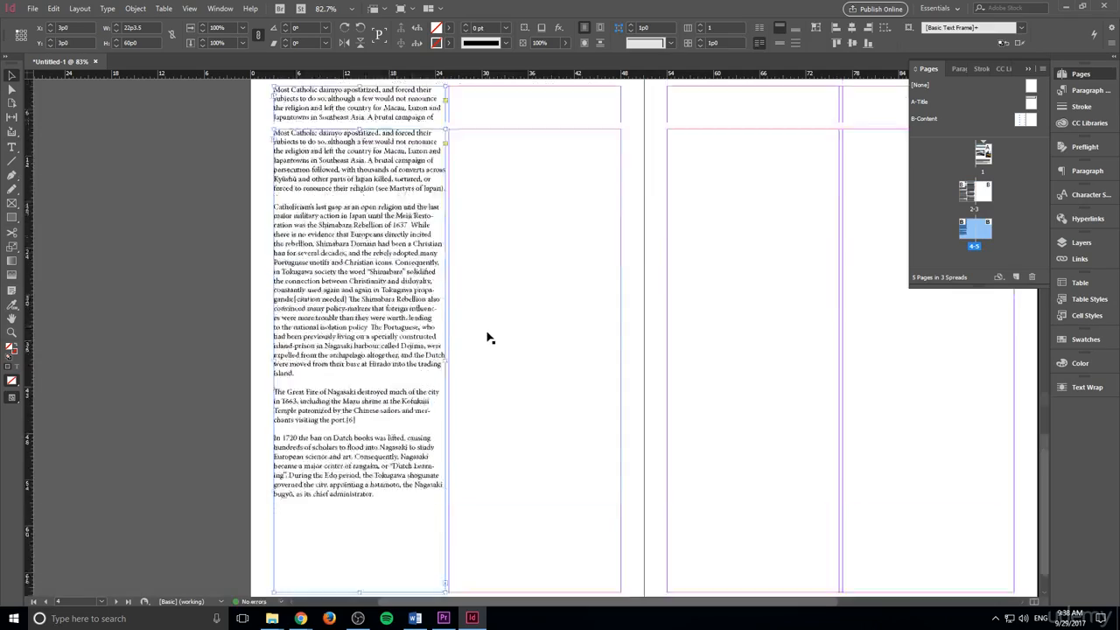
- Select the first column text frame on page 2 and show the document's paragraph styles
scroll(503, 352, up, 10)
scroll(569, 428, up, 5)
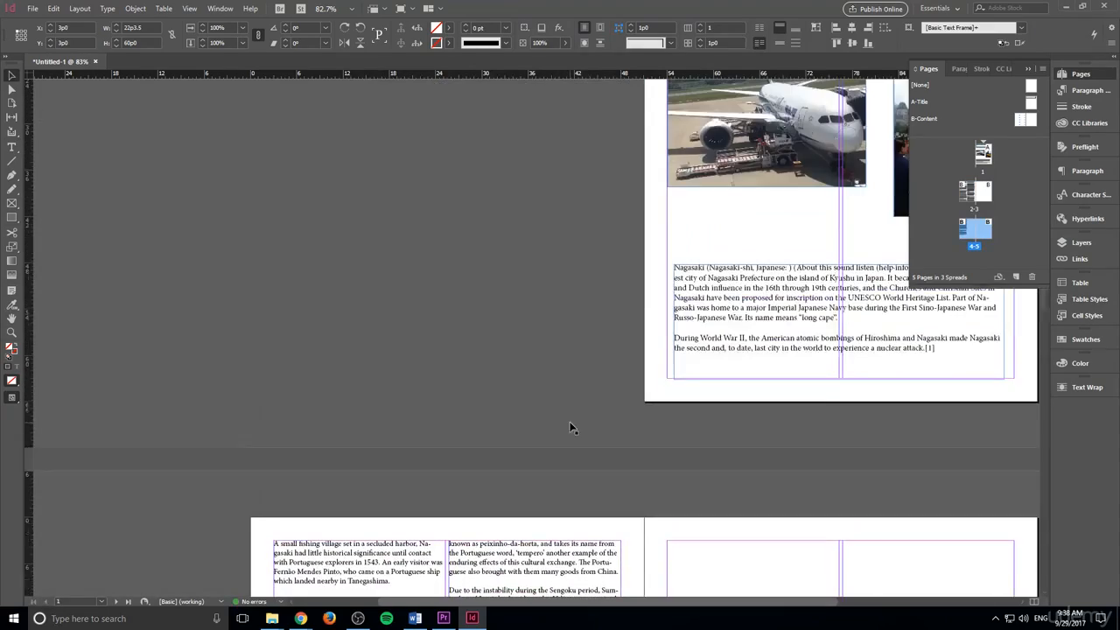
scroll(607, 408, down, 3)
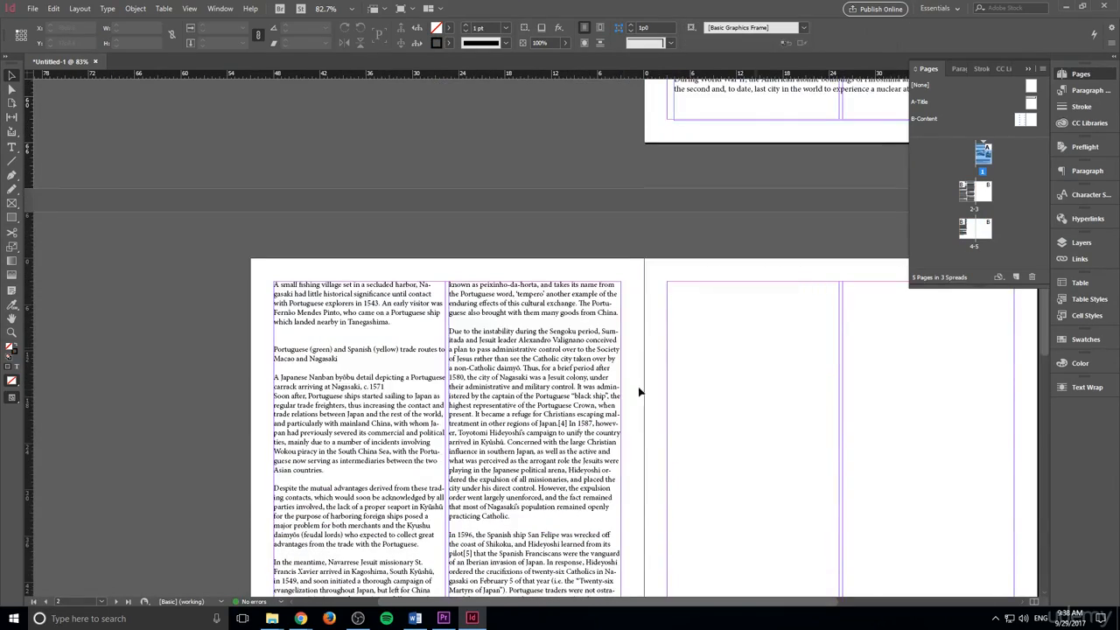
click(414, 376)
click(1109, 92)
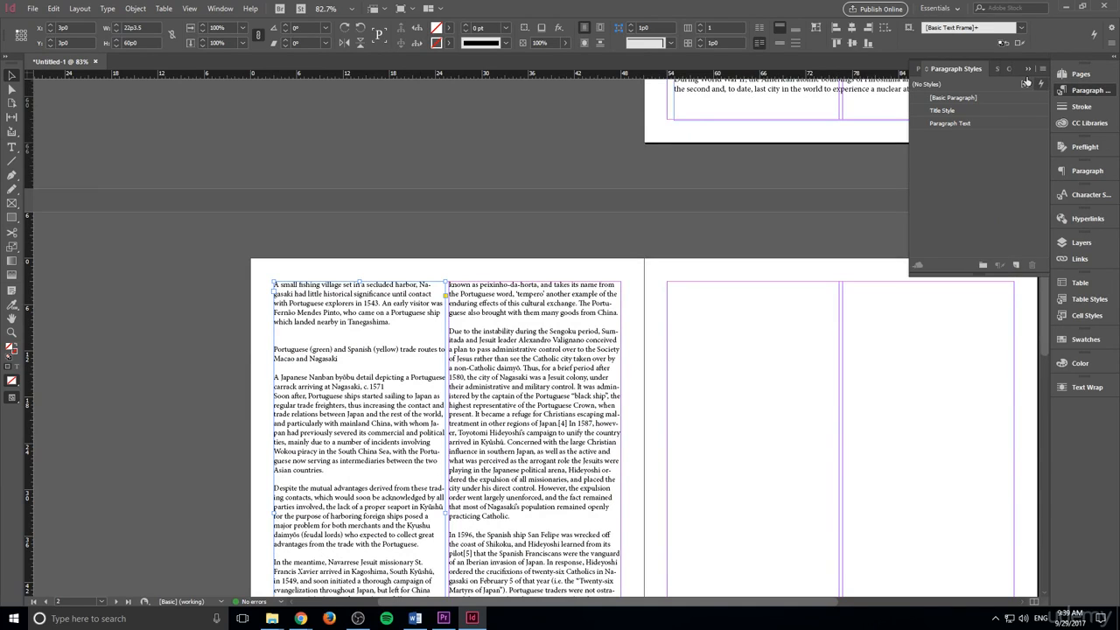
- Try to apply the Paragraph Text style to page 2's first column without selecting all of its text
click(989, 123)
double_click(458, 329)
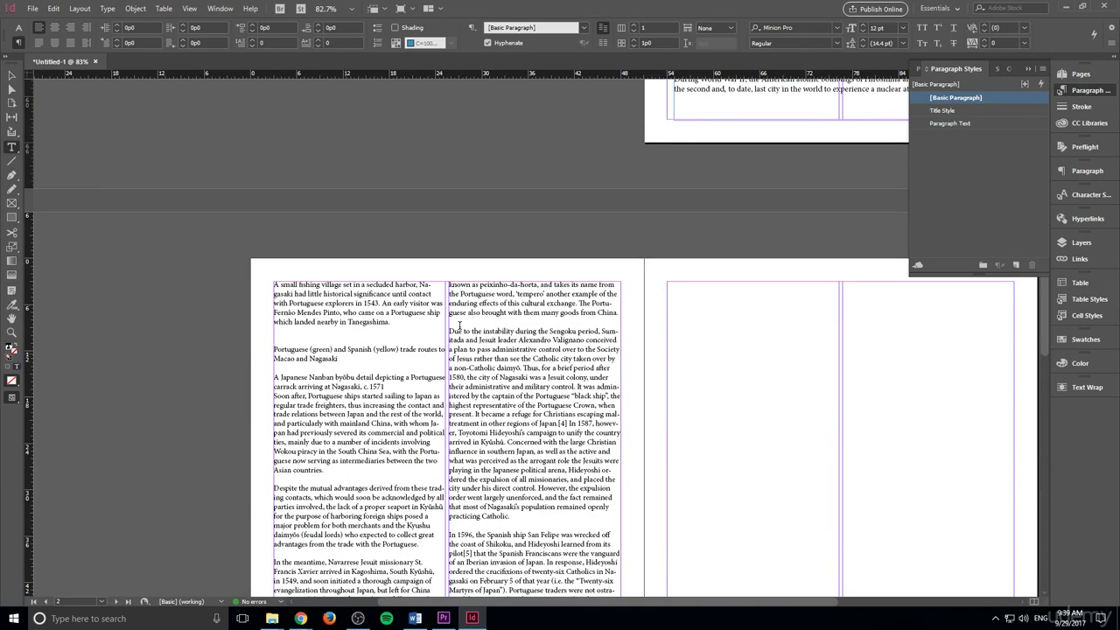
click(997, 120)
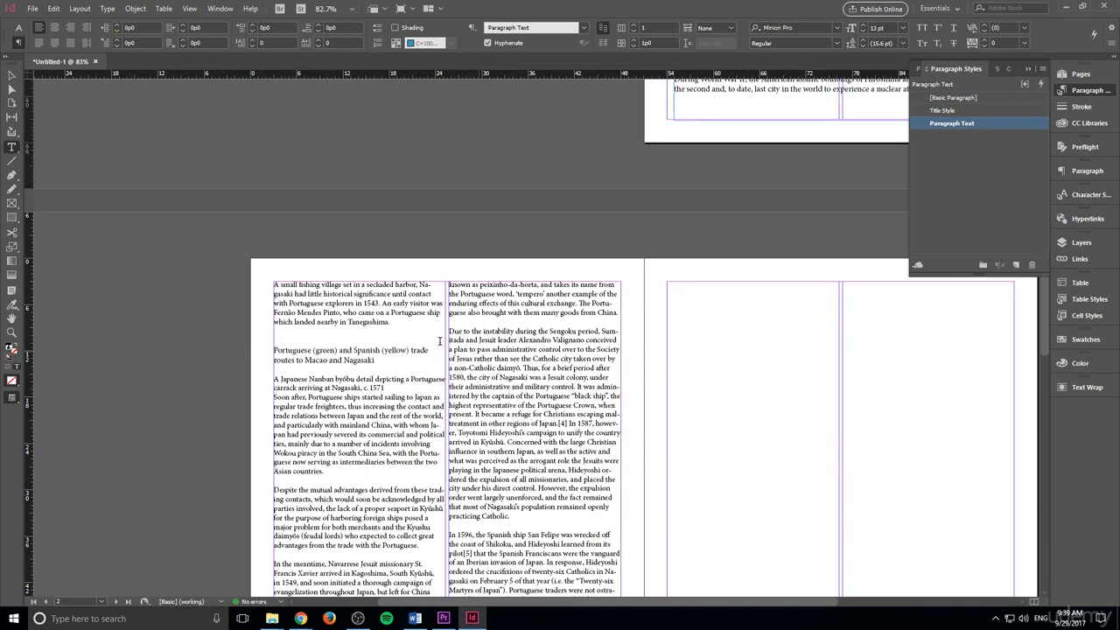
key(ctrl+z)
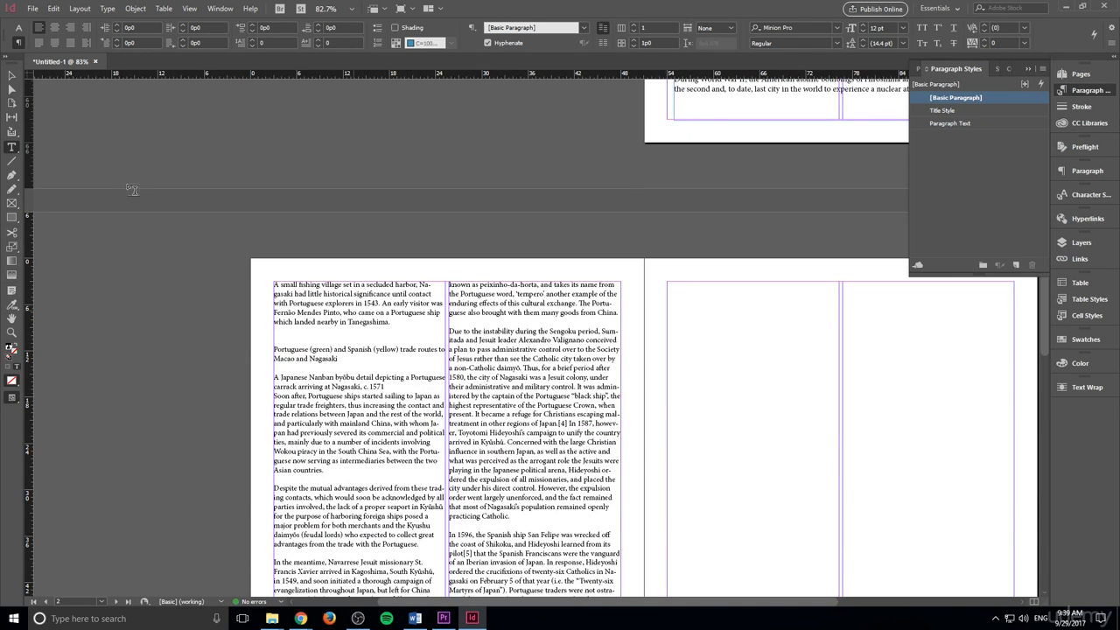
click(11, 75)
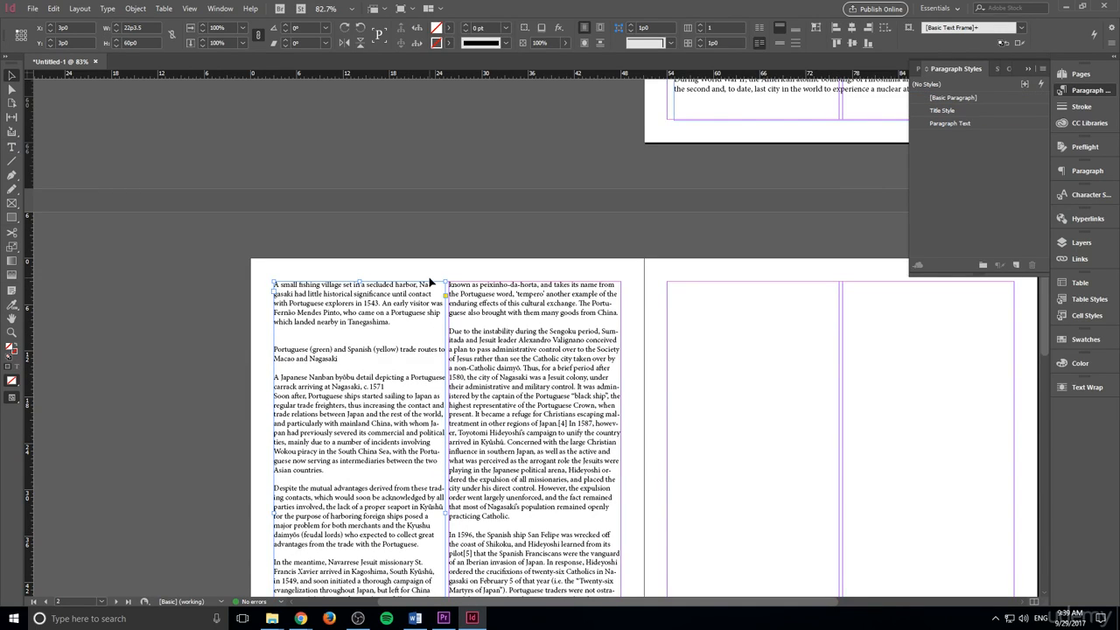
click(956, 123)
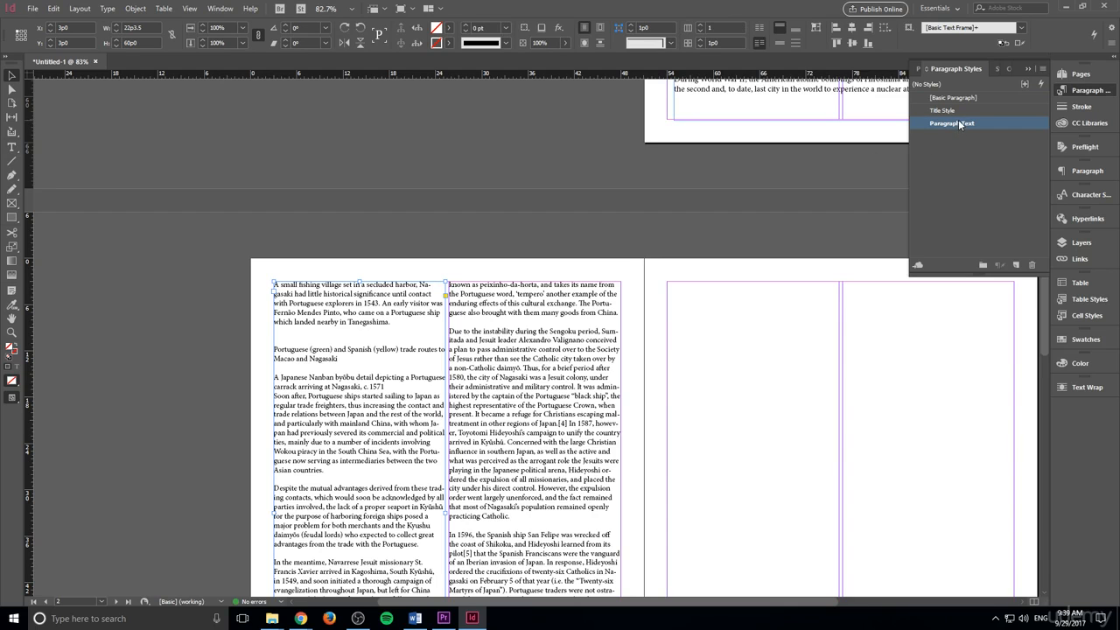
- Select the entire threaded article text and apply the Paragraph Text paragraph style, then deselect it
double_click(318, 337)
key(ctrl+a)
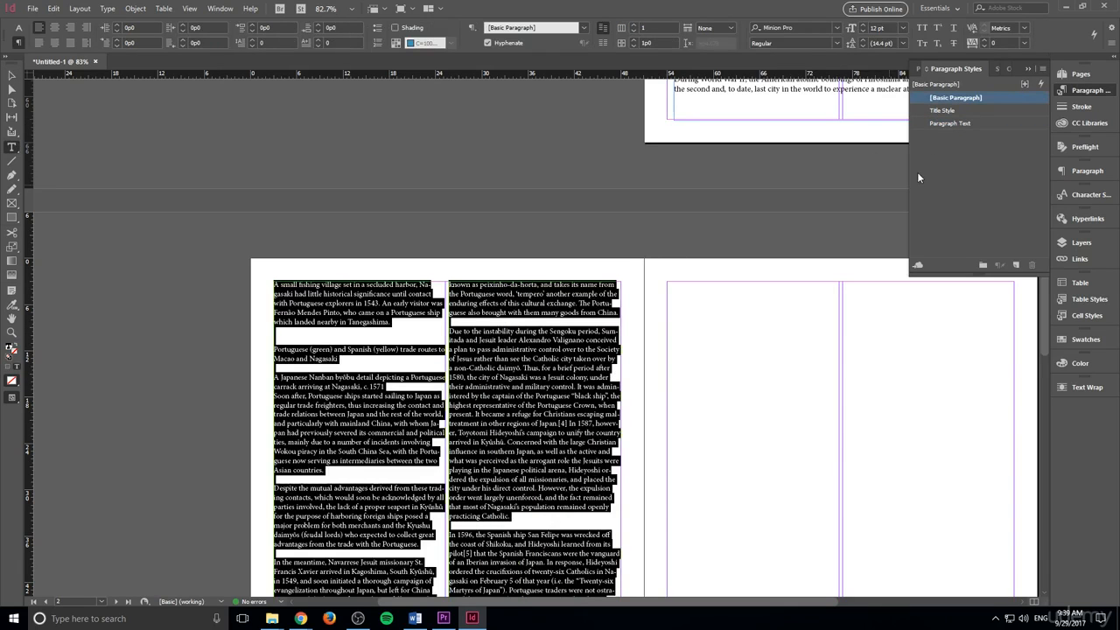
click(949, 123)
scroll(498, 508, down, 10)
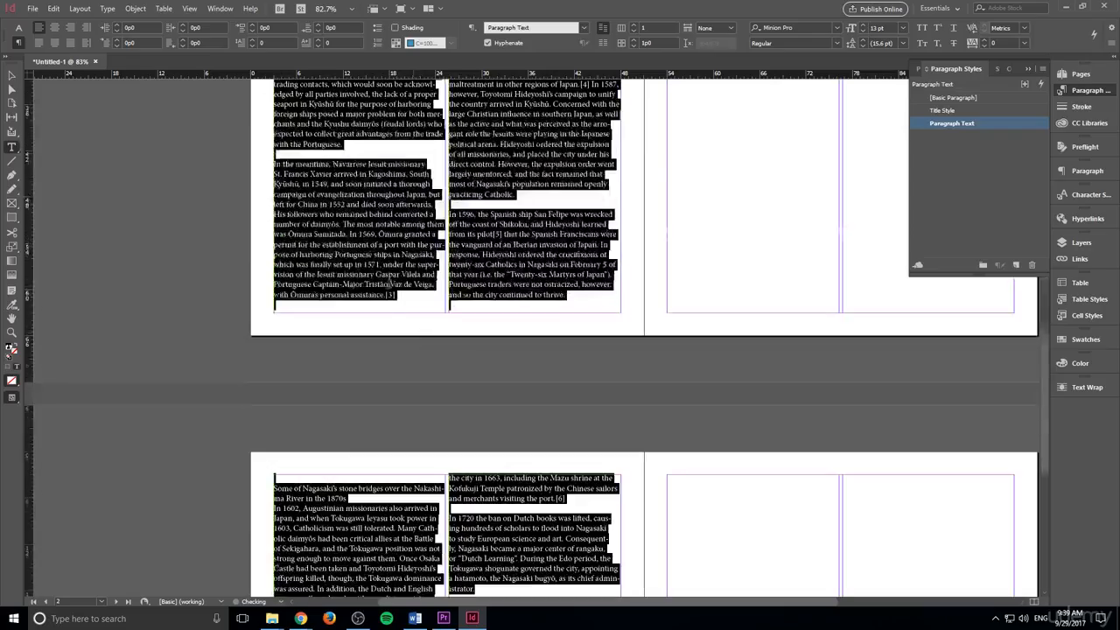
scroll(498, 508, up, 8)
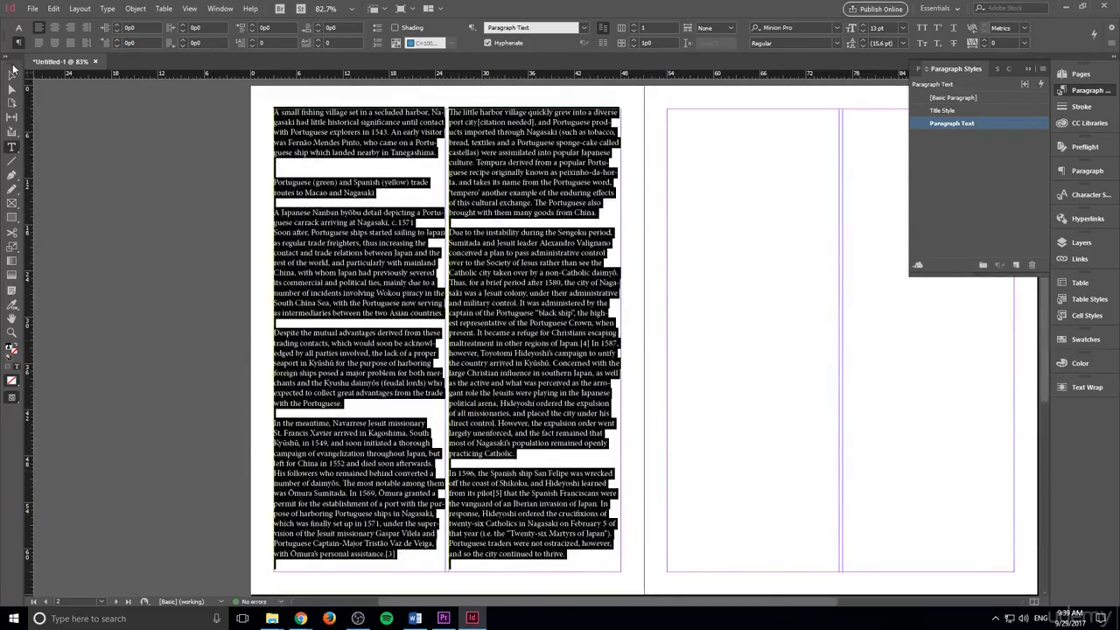
click(13, 71)
click(856, 325)
- Open the Paragraph Text style's options at Basic Character Formats and move the dialog to uncover more of the article text
scroll(856, 329, up, 3)
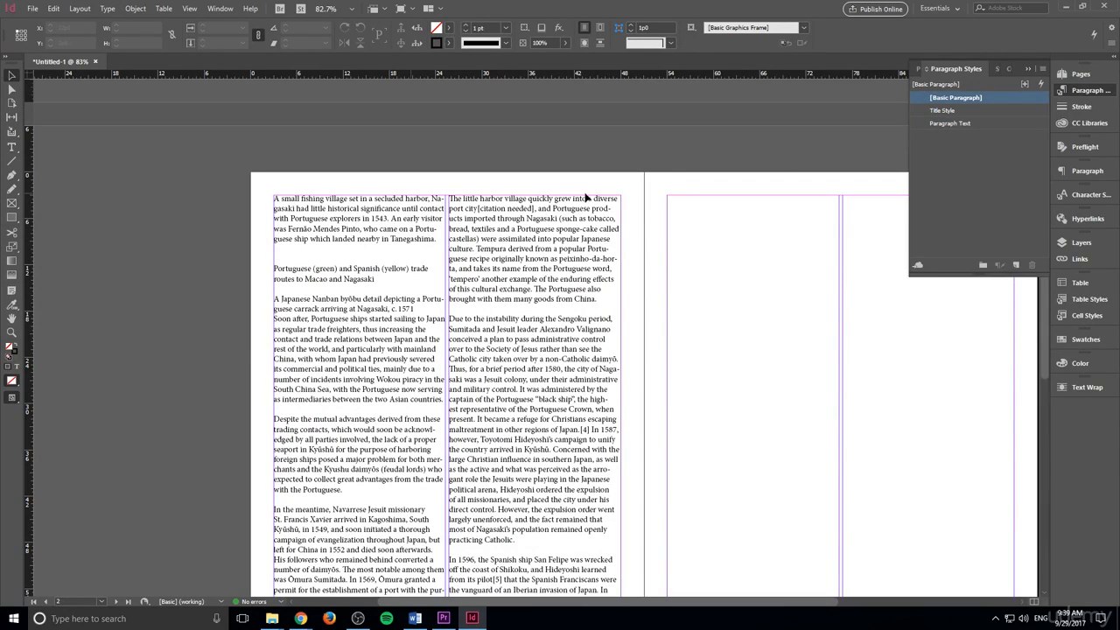
click(956, 124)
click(960, 122)
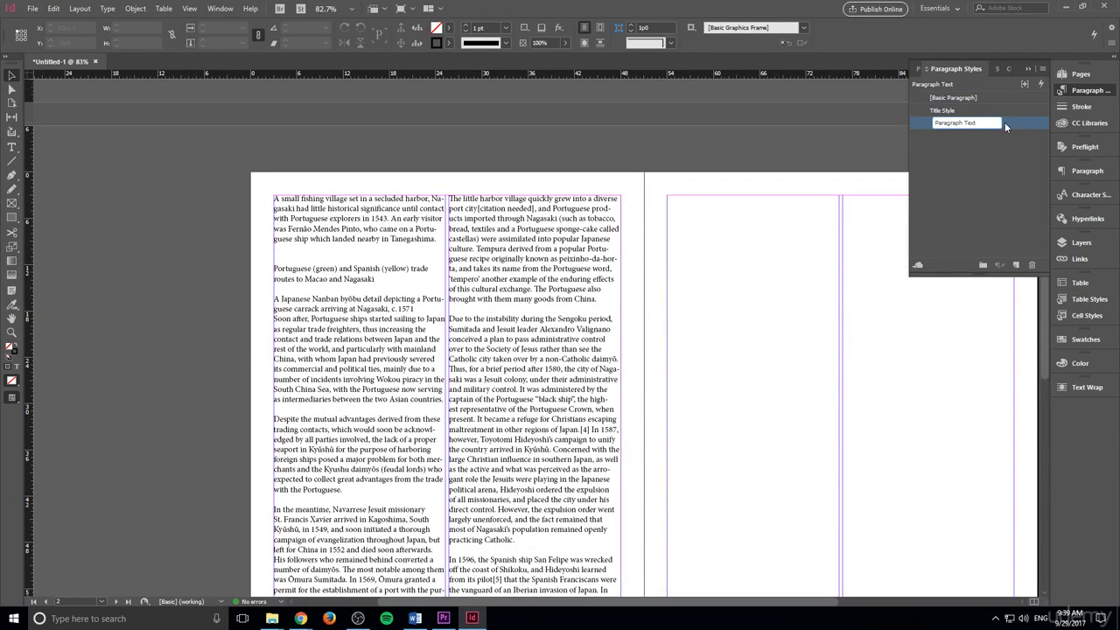
double_click(1005, 123)
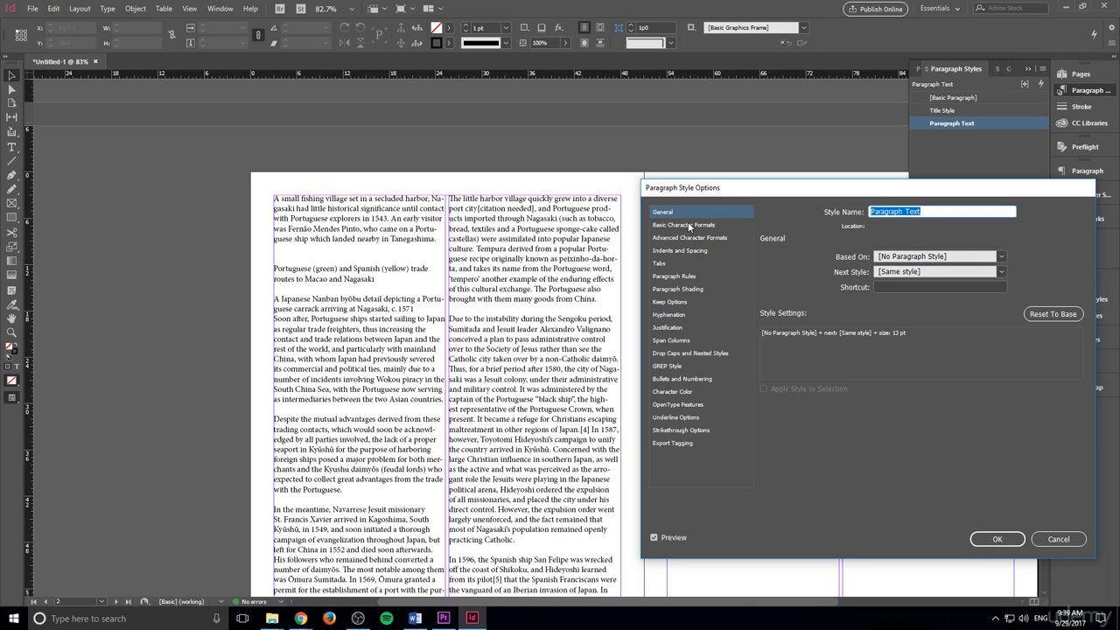
click(689, 225)
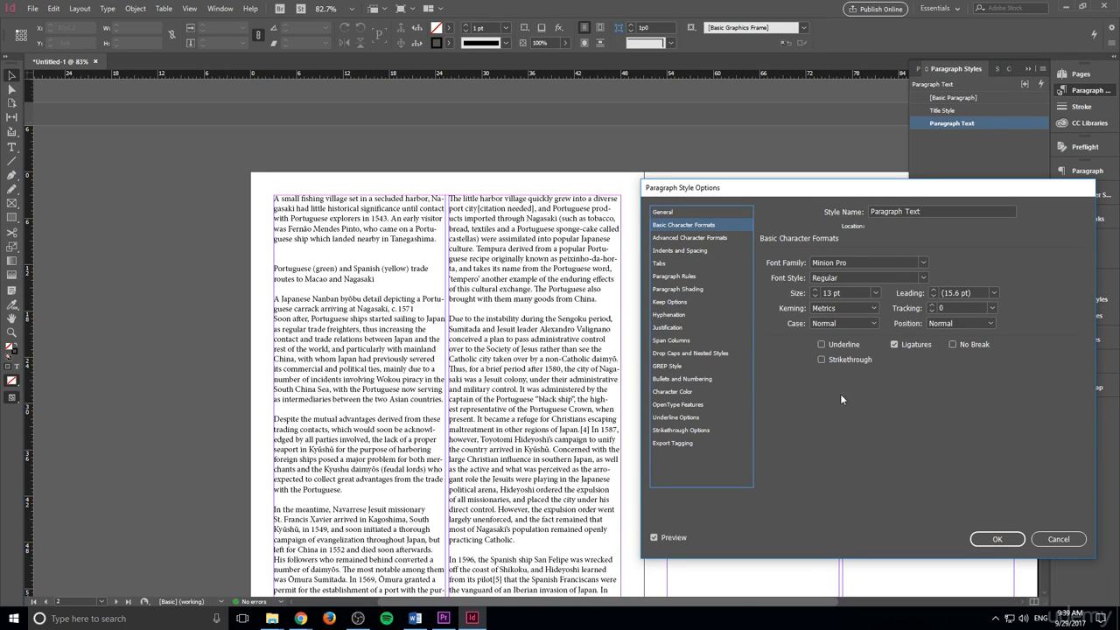
drag(804, 192, 675, 153)
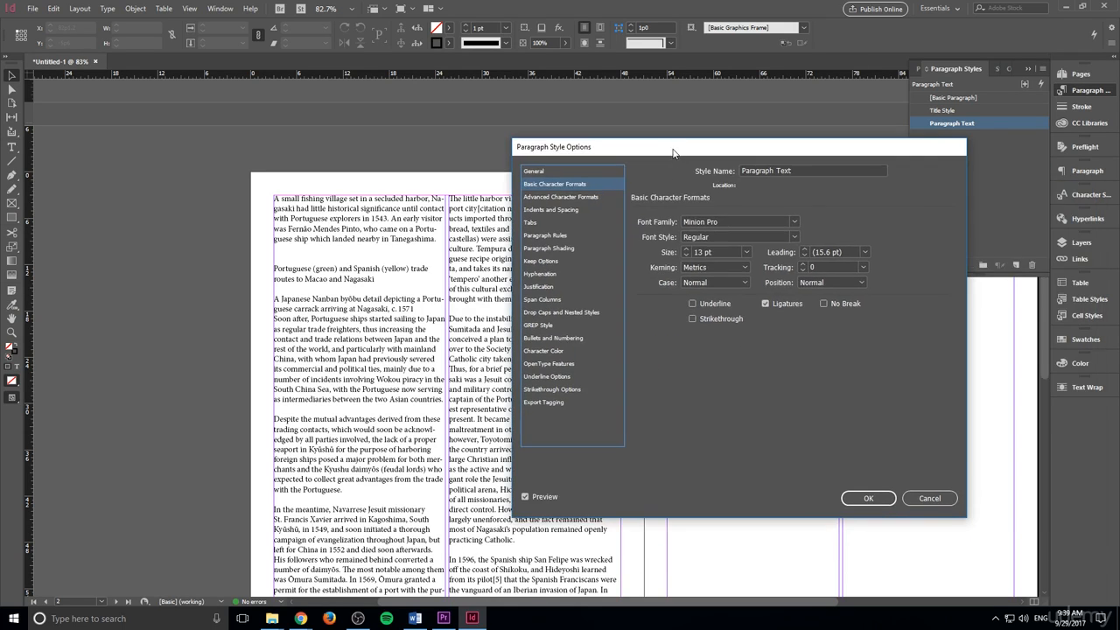
- Turn off hyphenation in the Paragraph Text style and accept the style options
click(561, 197)
click(561, 210)
click(560, 221)
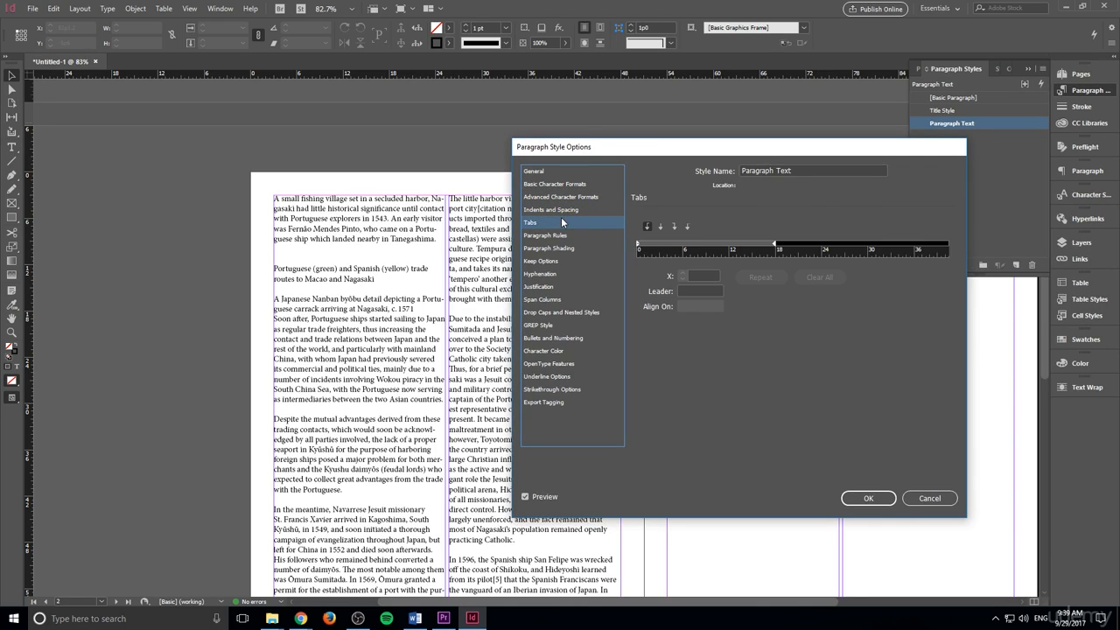
click(564, 235)
click(568, 248)
click(569, 260)
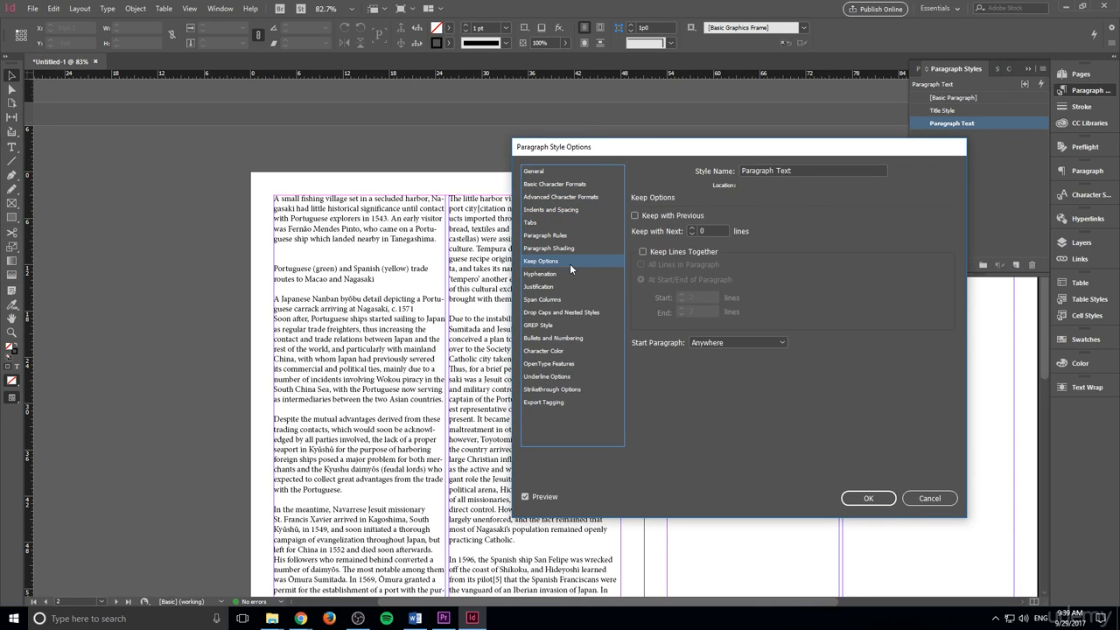
click(570, 273)
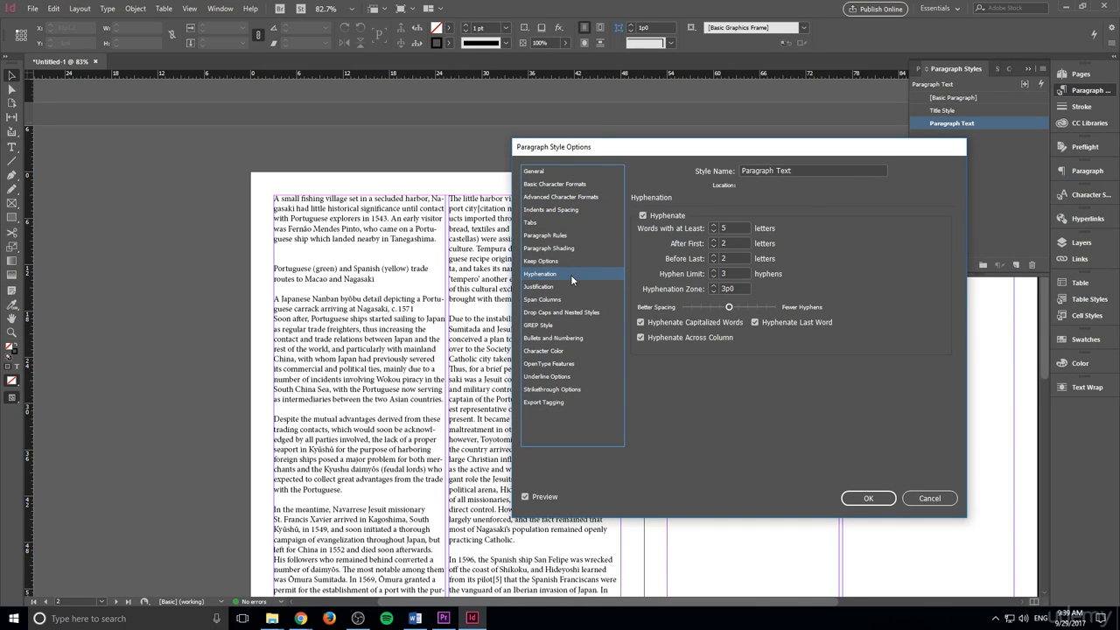
click(643, 215)
click(868, 497)
- Examine the reflowed article text across pages 2-5, including in preview mode without guides and frame edges
scroll(818, 502, down, 10)
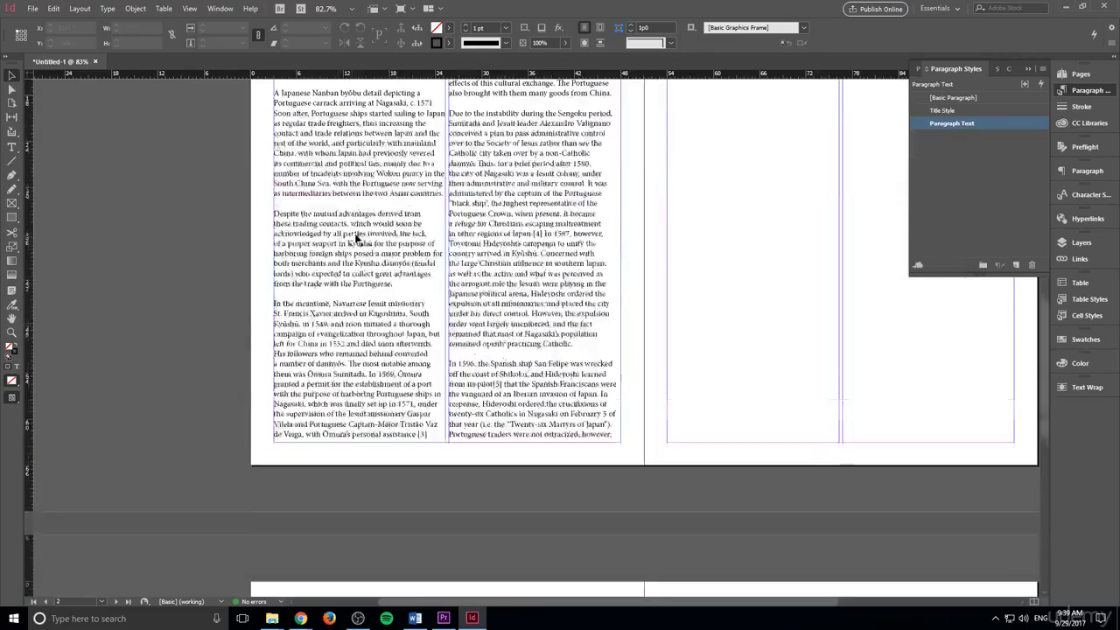
click(589, 431)
scroll(612, 420, down, 3)
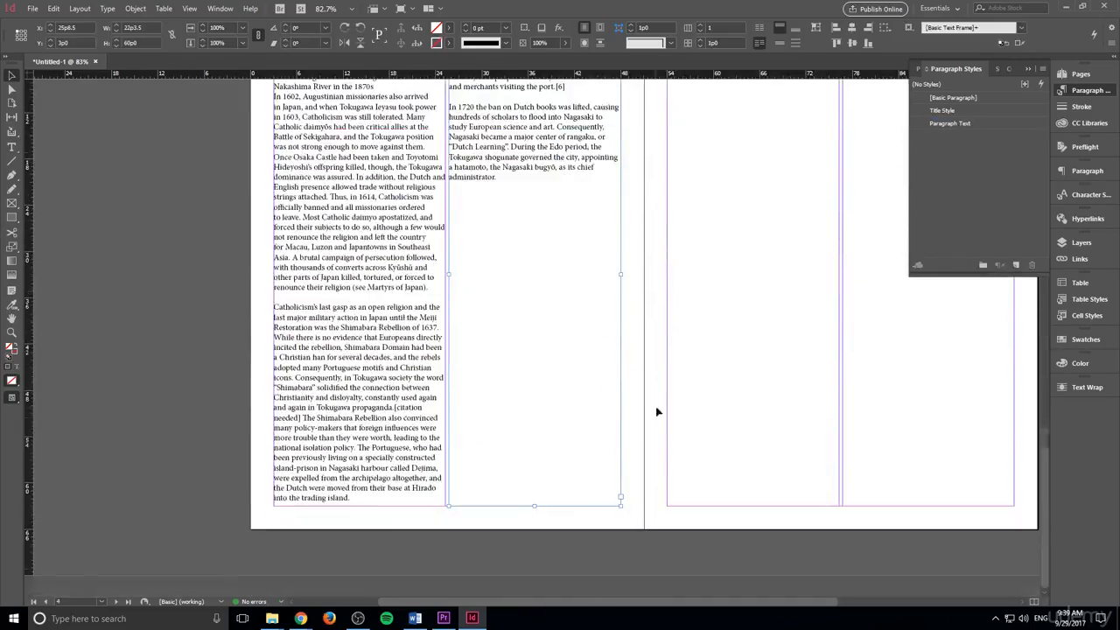
scroll(618, 262, up, 5)
click(754, 337)
key(w)
scroll(754, 337, down, 4)
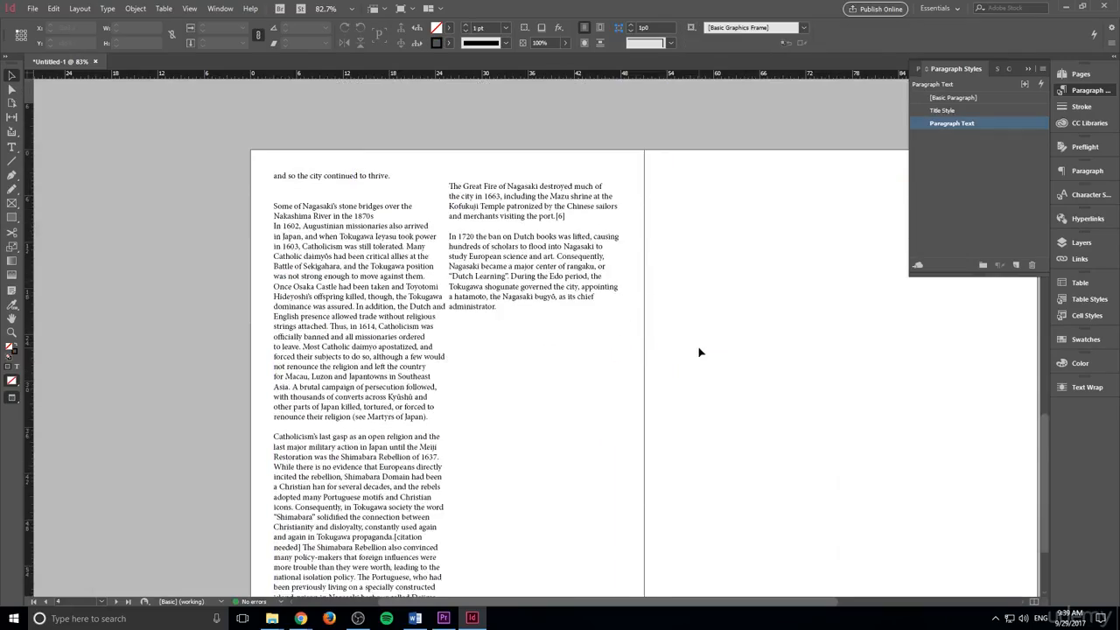
scroll(701, 360, up, 8)
scroll(701, 361, up, 4)
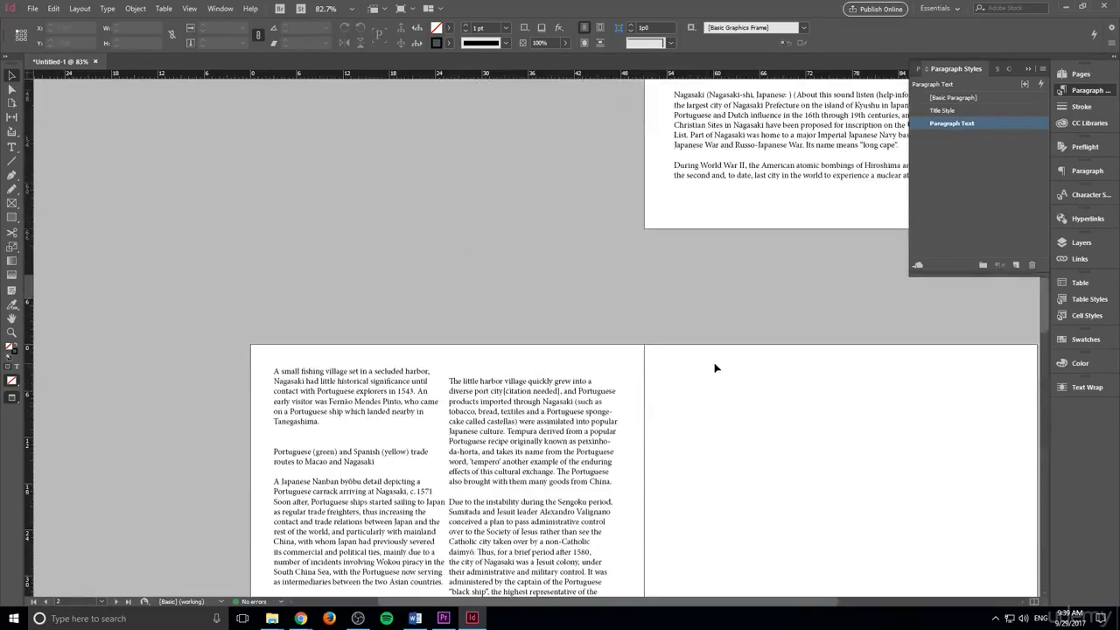
scroll(717, 367, down, 4)
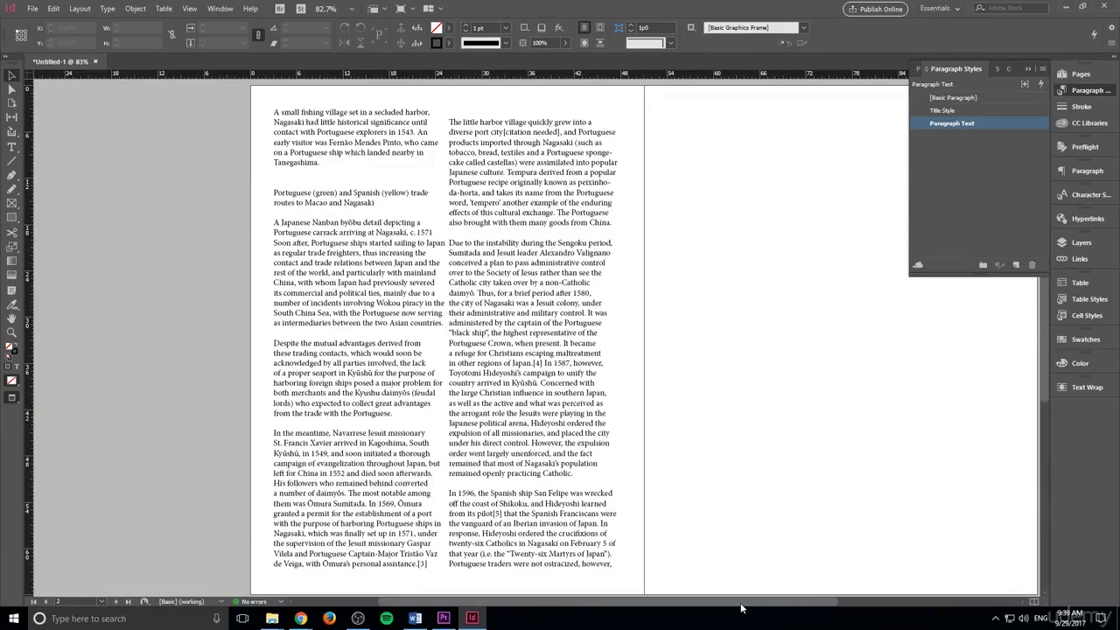
scroll(740, 607, right, 4)
scroll(370, 215, down, 3)
scroll(580, 324, up, 3)
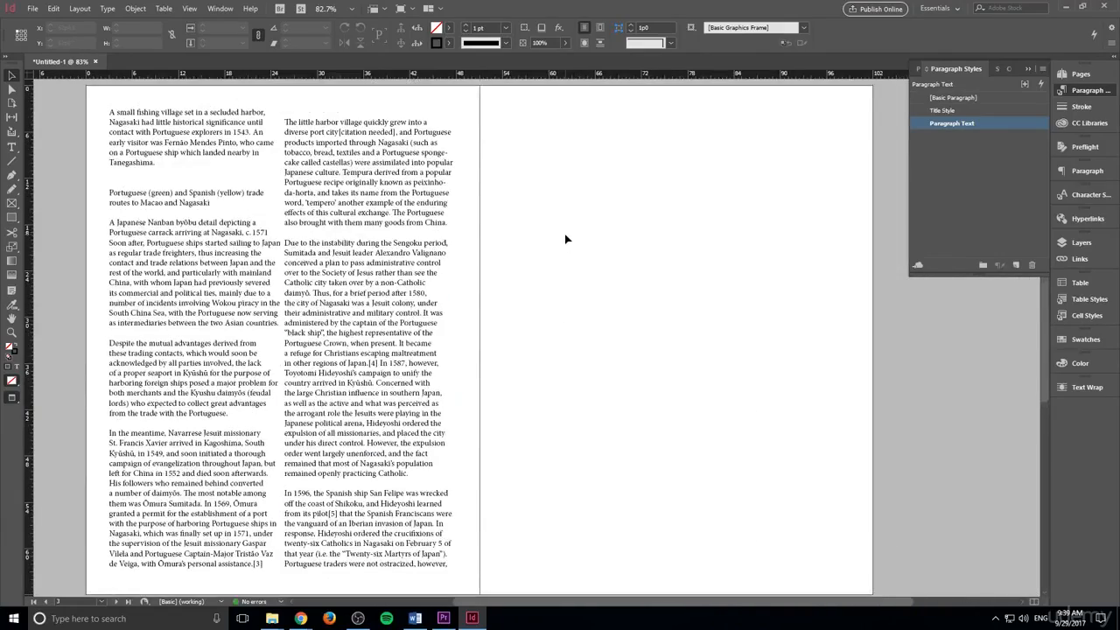
scroll(565, 238, up, 1)
key(w)
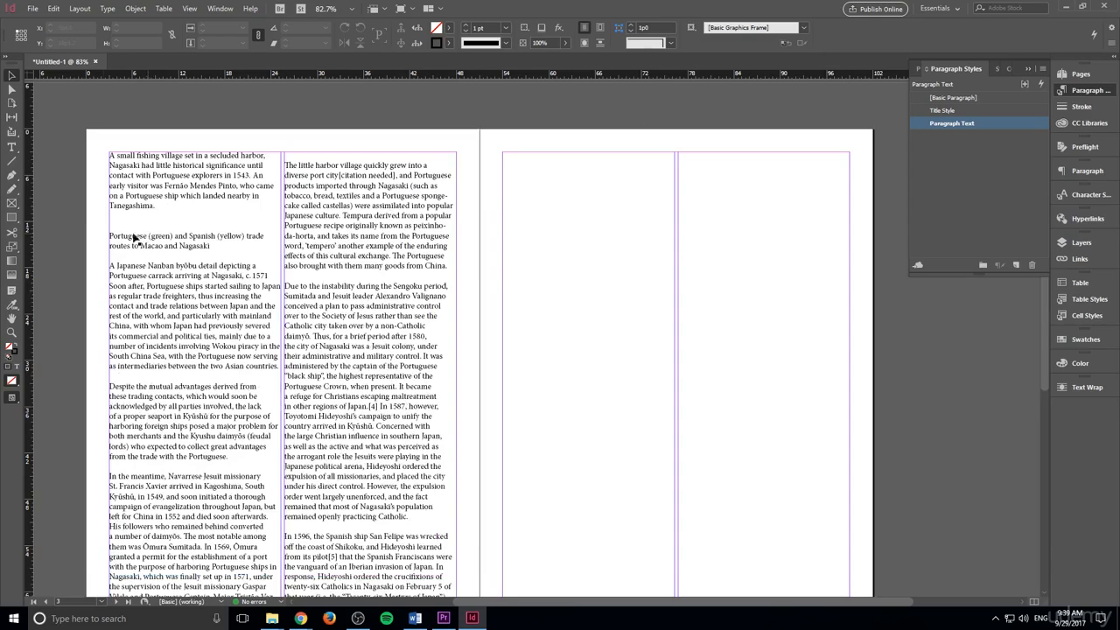
click(13, 219)
click(516, 157)
click(620, 312)
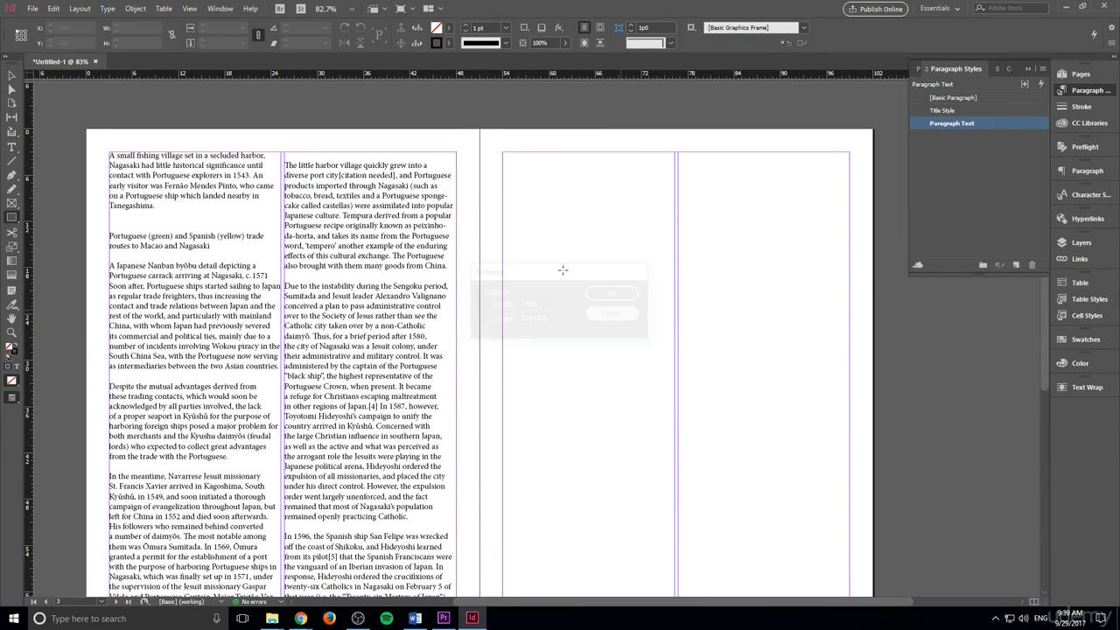
- Start placing image files from the Unit 8 project folder
click(33, 8)
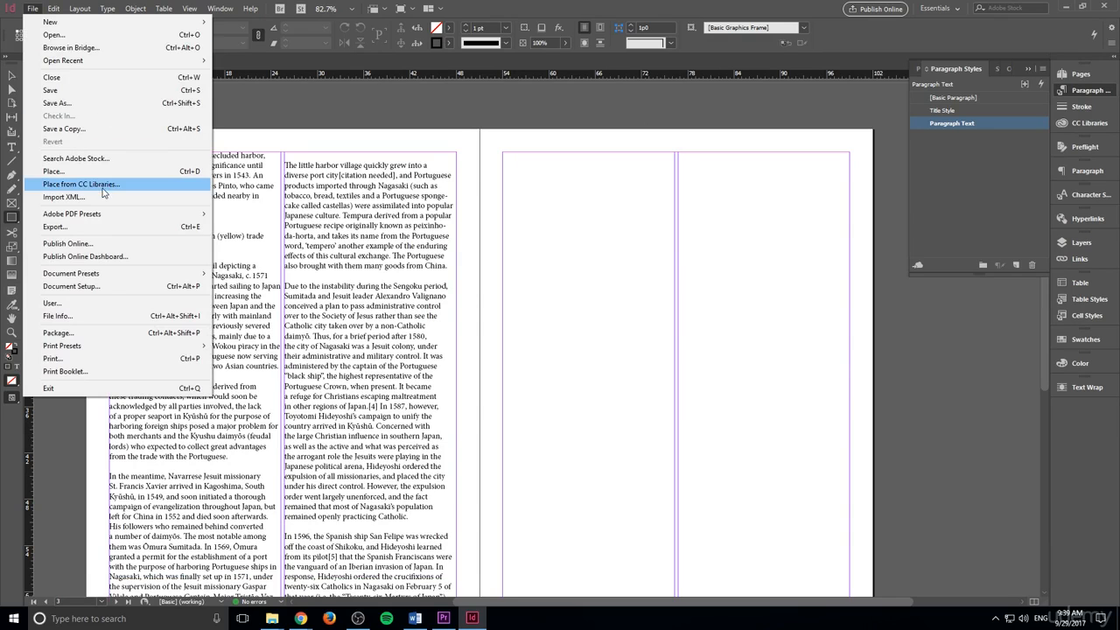
click(78, 170)
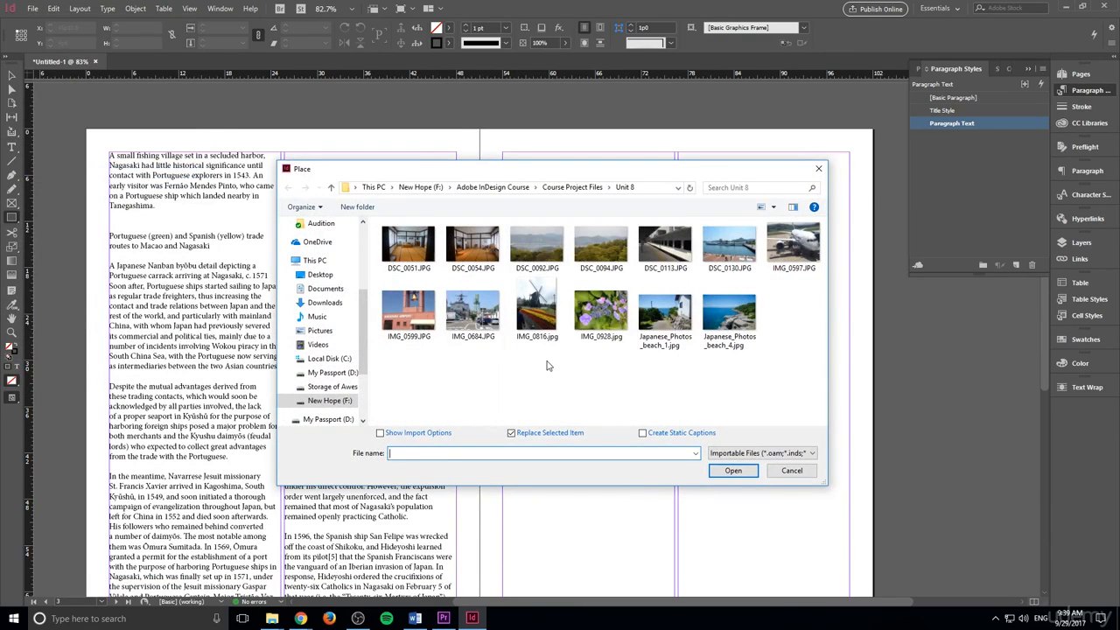
click(601, 247)
ctrl+click(664, 247)
ctrl+click(728, 247)
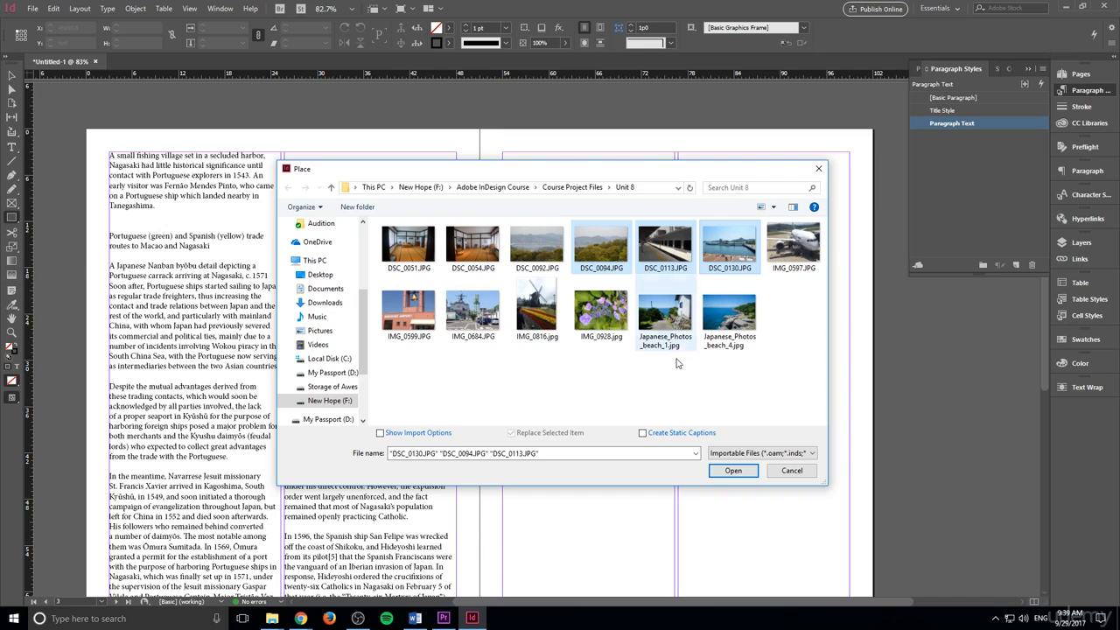
click(676, 363)
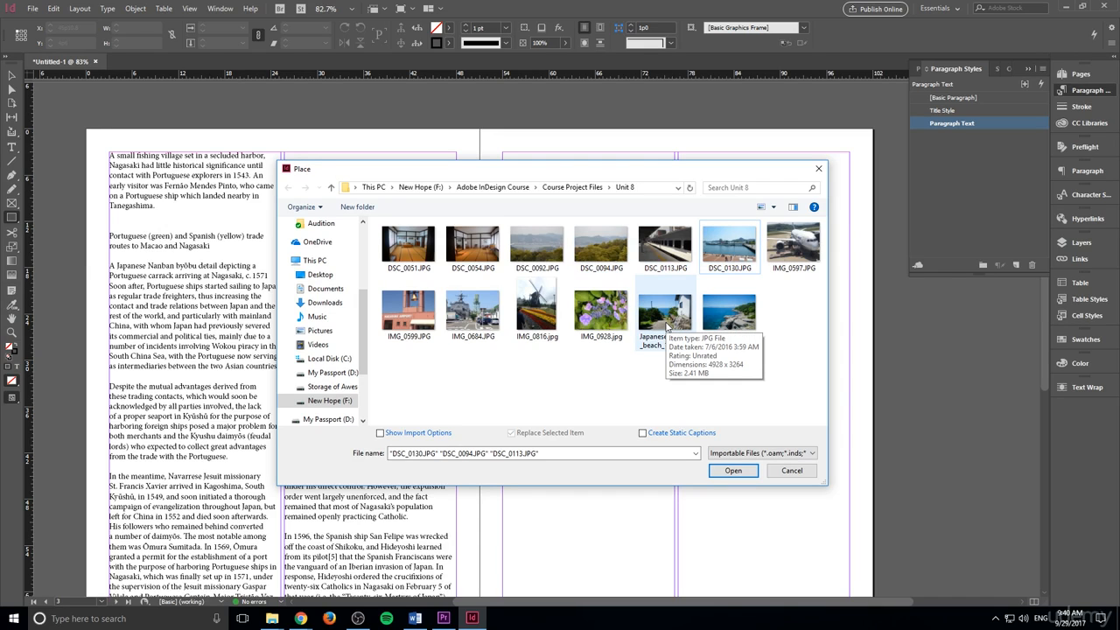
- Choose the photos IMG_0599.JPG, DSC_0054.JPG and DSC_0094.JPG together and load them for placing
click(408, 310)
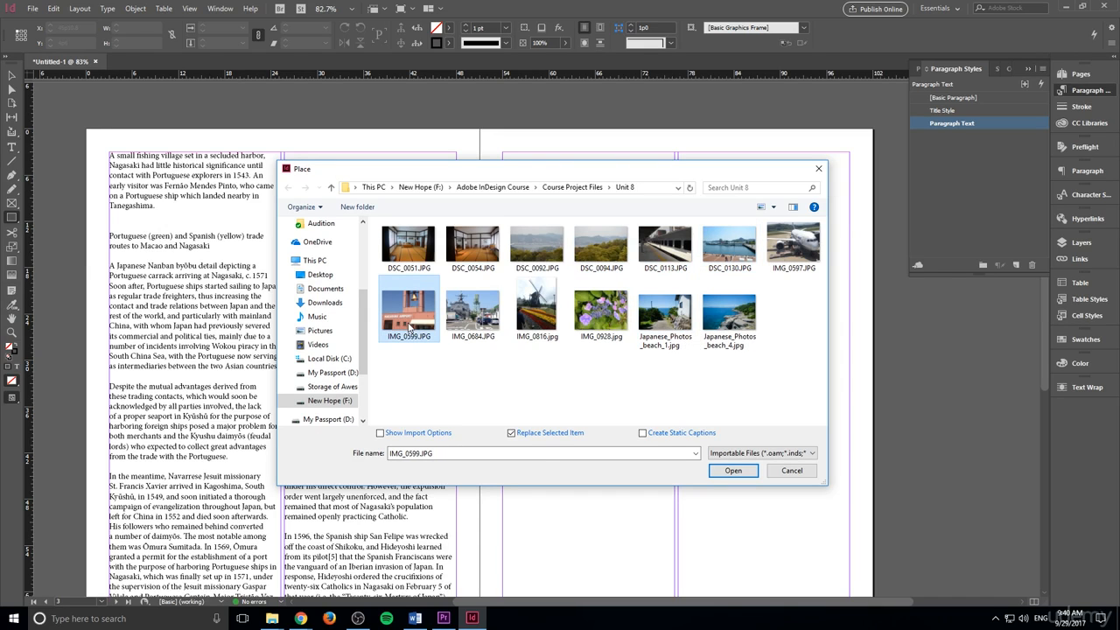
ctrl+click(472, 246)
ctrl+click(601, 247)
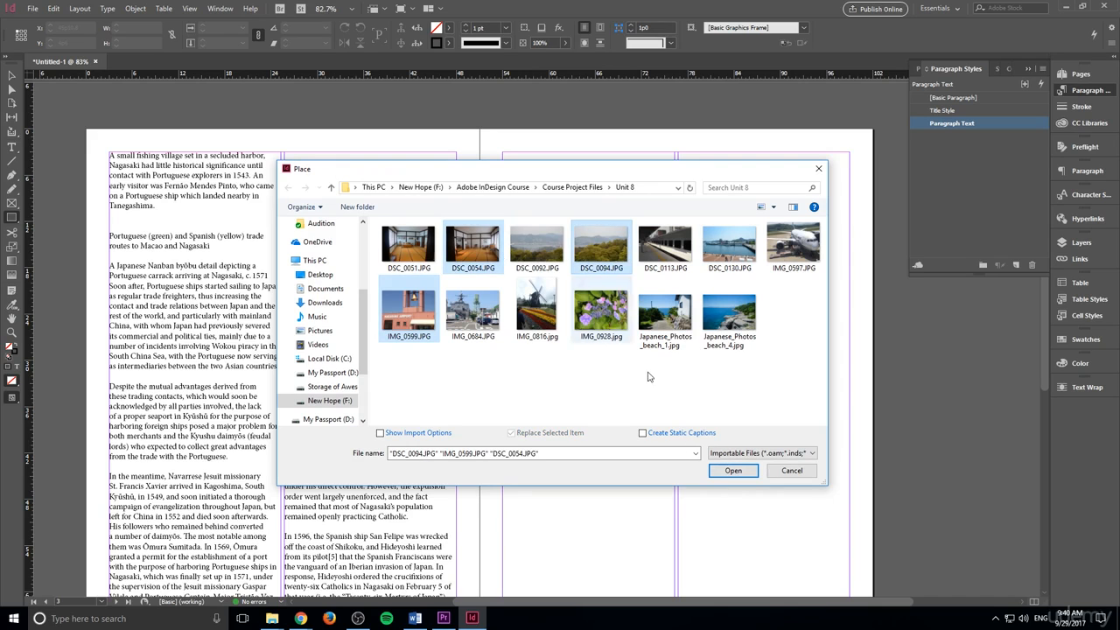
click(732, 470)
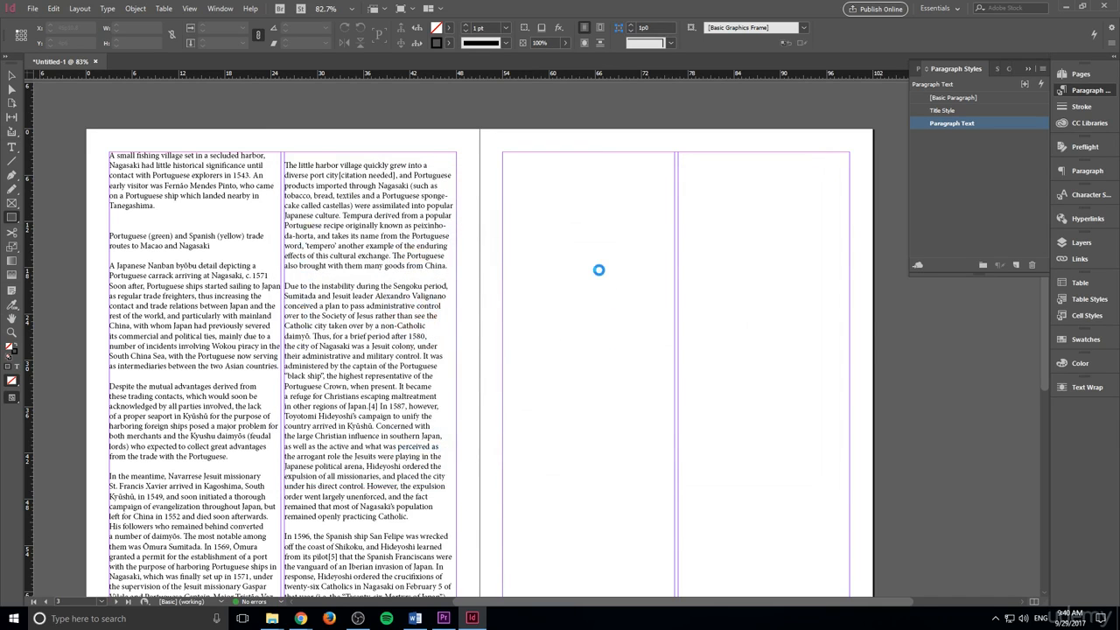
- Place the tatami room photo on page 3 and the hillside and Nagasaki Airport photos on page 5 at full size
click(523, 185)
scroll(694, 283, down, 3)
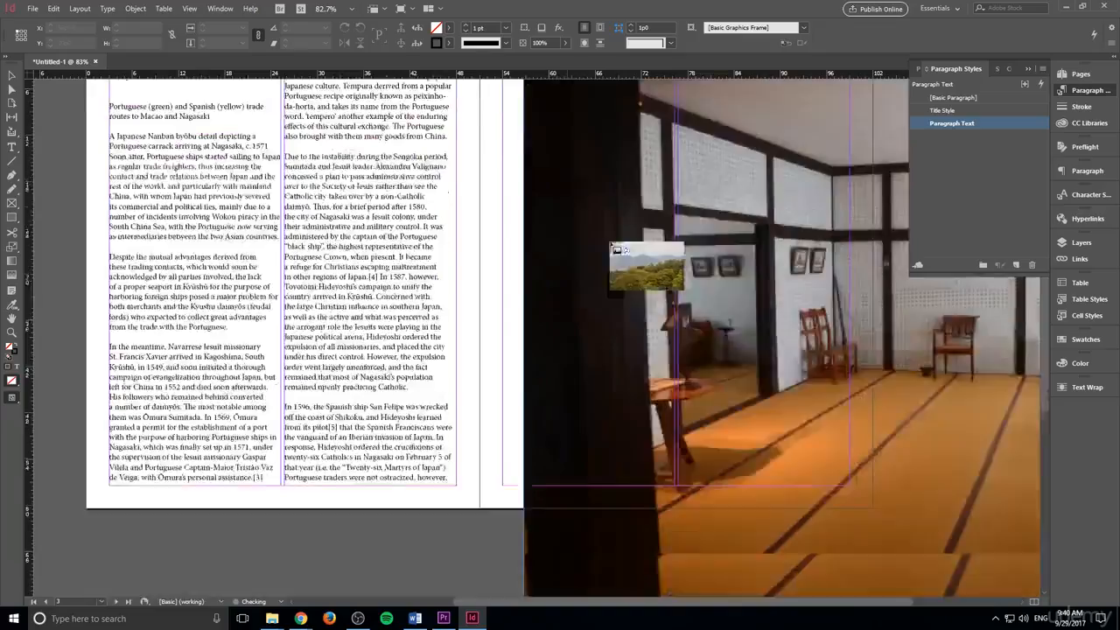
scroll(690, 279, up, 1)
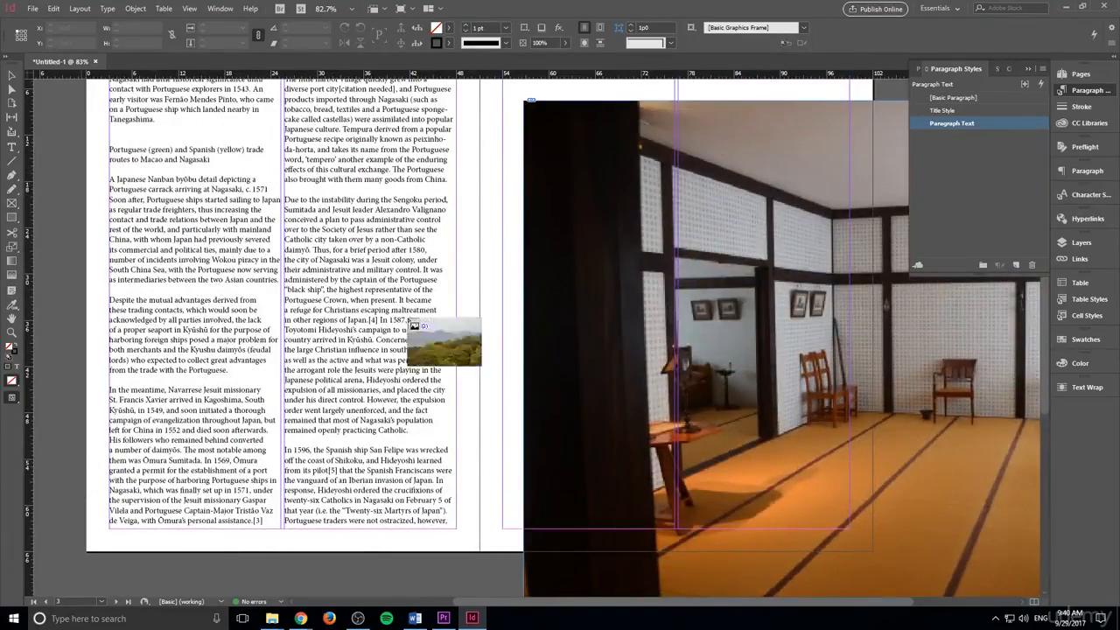
scroll(495, 424, down, 10)
scroll(495, 424, down, 1)
click(816, 310)
click(782, 245)
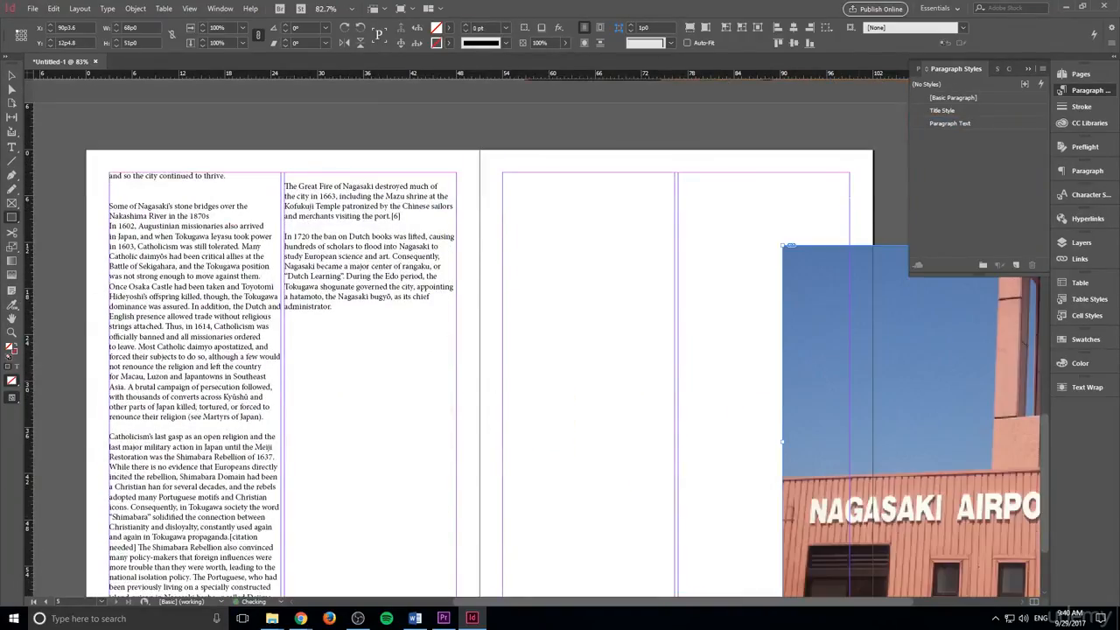
- Shrink the tatami room photo to about 24p wide and the airport photo to about 23p, staggering them down page 3
scroll(781, 265, up, 6)
scroll(780, 289, up, 5)
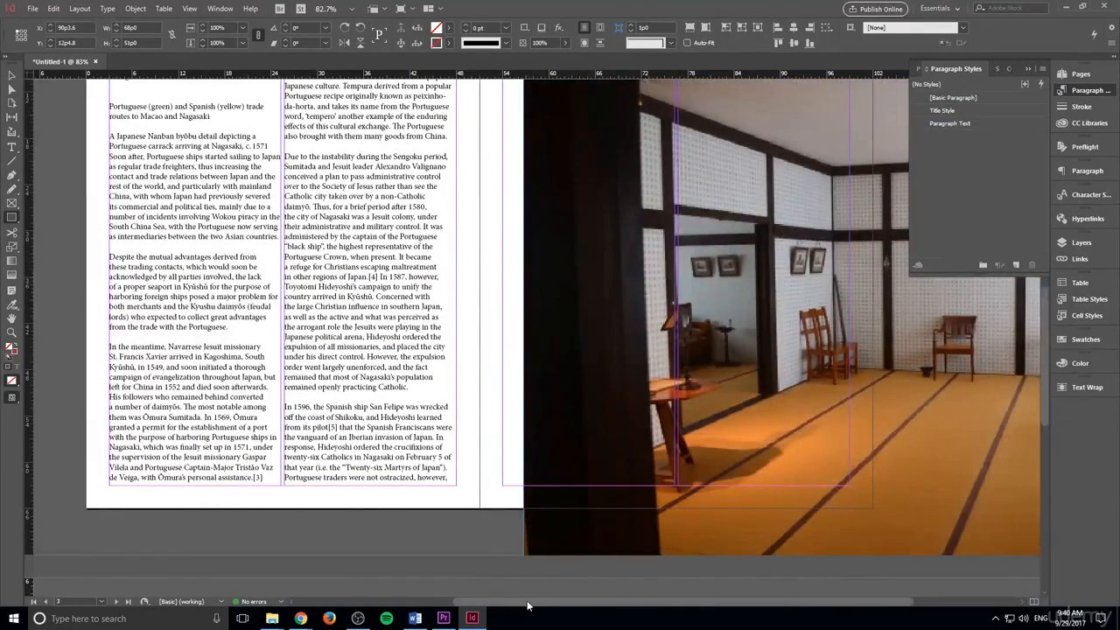
drag(527, 601, 648, 602)
scroll(710, 376, down, 4)
scroll(758, 368, up, 2)
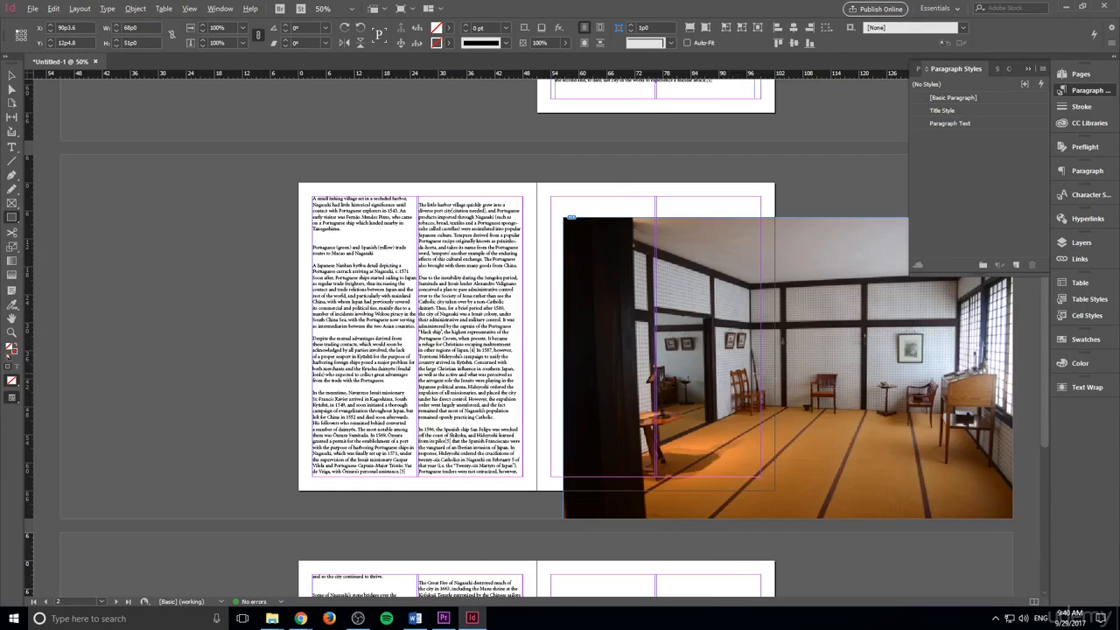
key(ctrl+minus)
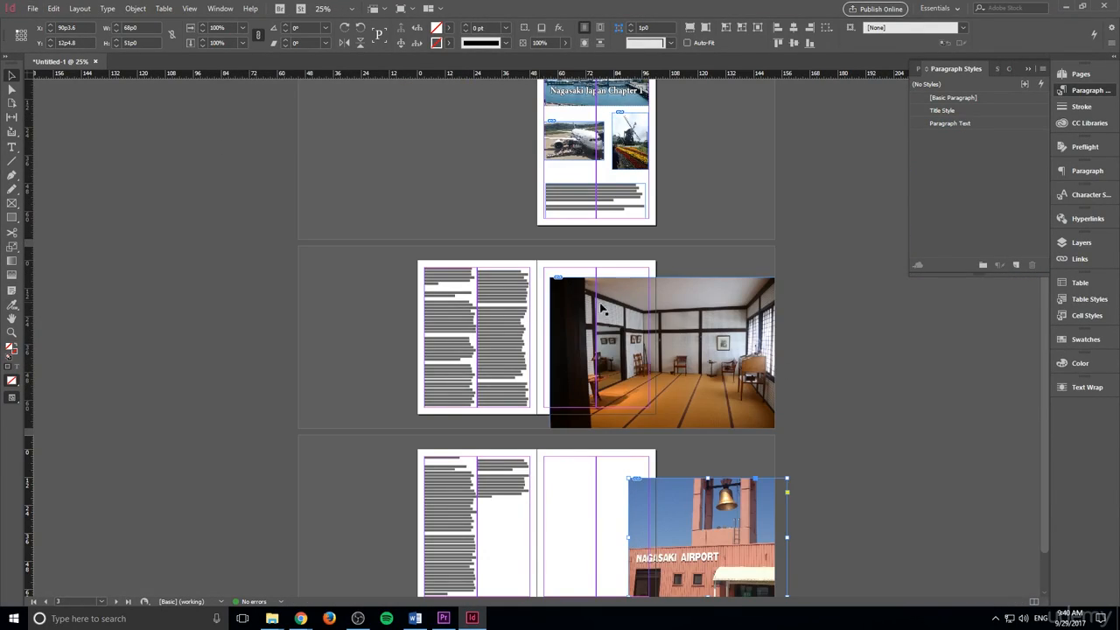
click(602, 308)
drag(781, 277, 600, 296)
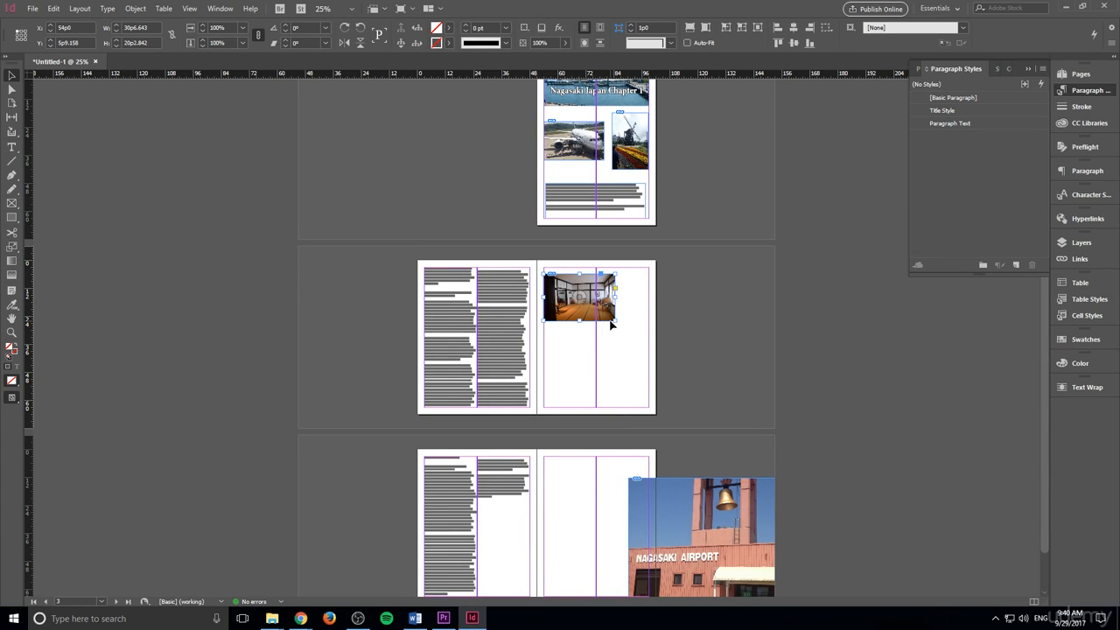
mouse_move(602, 308)
mouse_down()
mouse_move(592, 307)
mouse_move(608, 299)
mouse_move(596, 302)
mouse_up()
click(785, 498)
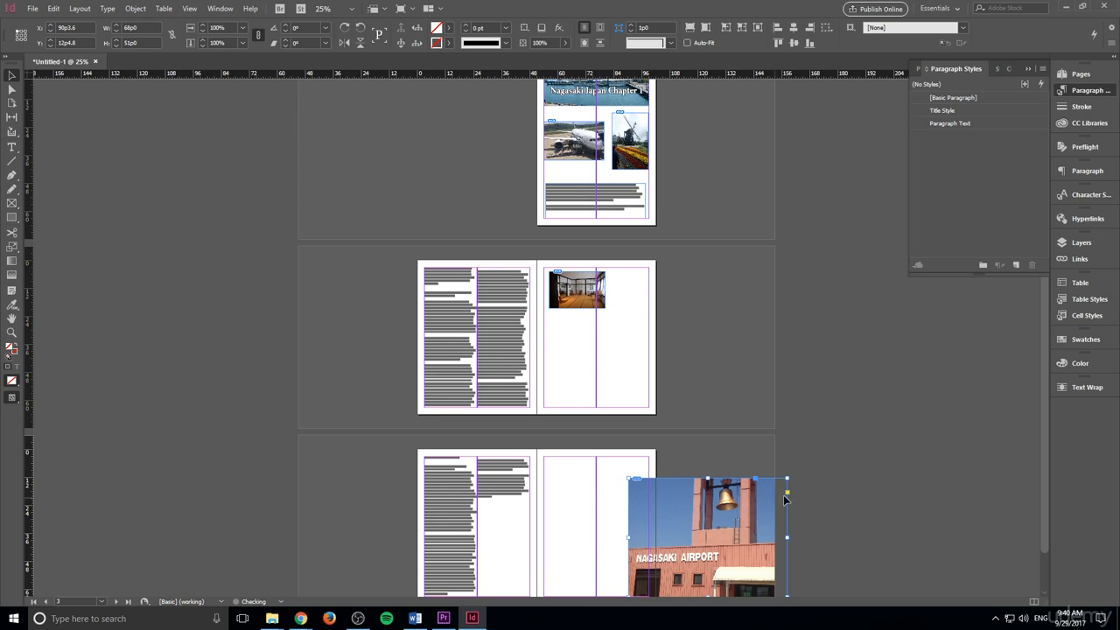
drag(787, 476, 636, 345)
- Move the hillside photo to the lower part of page 3 and scale it down to about 19p1 by 12p8
click(718, 532)
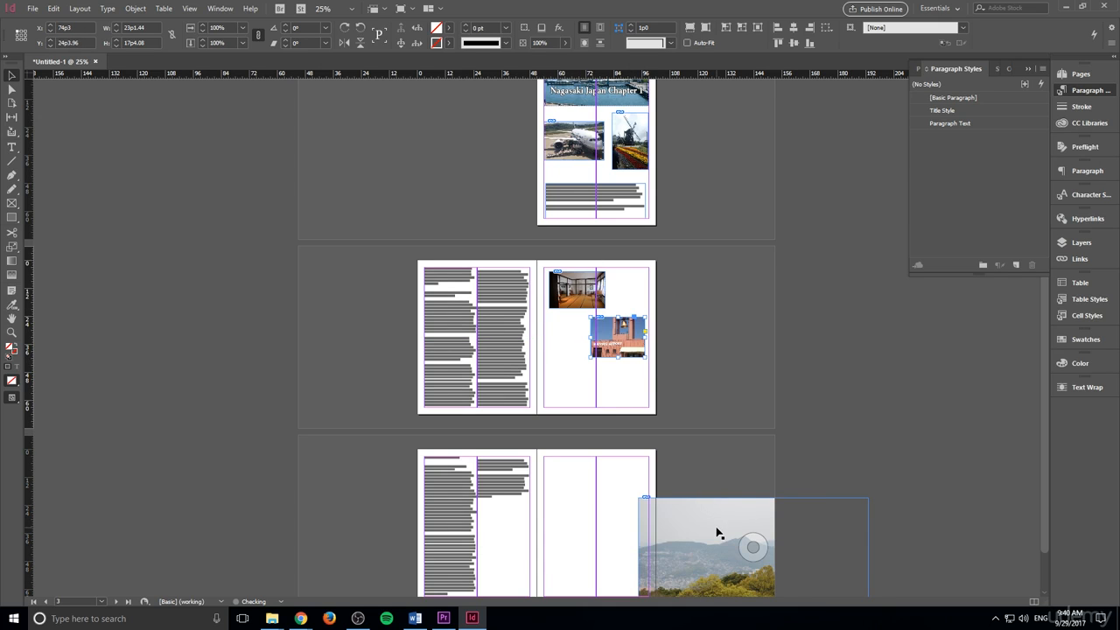
drag(868, 497, 739, 582)
scroll(760, 423, down, 1)
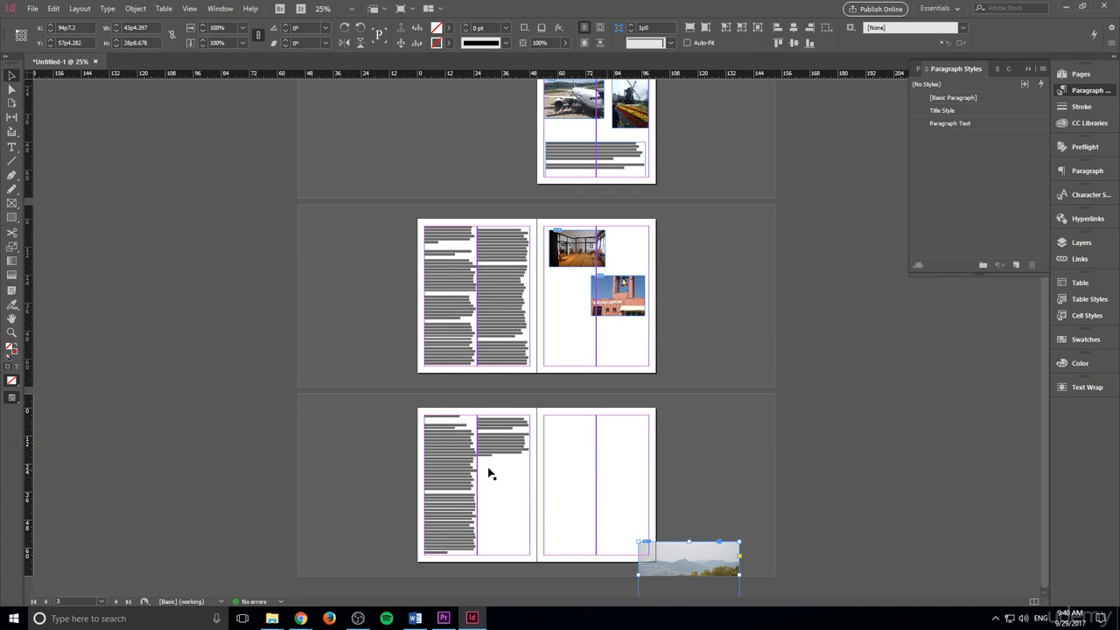
drag(682, 569, 582, 332)
click(363, 621)
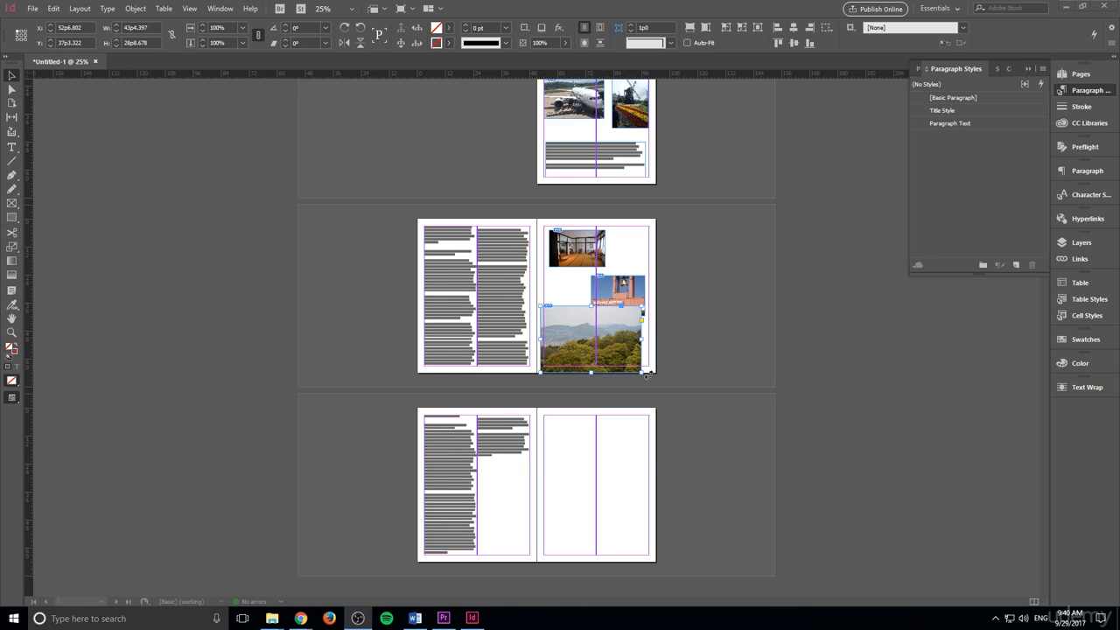
drag(642, 308, 619, 344)
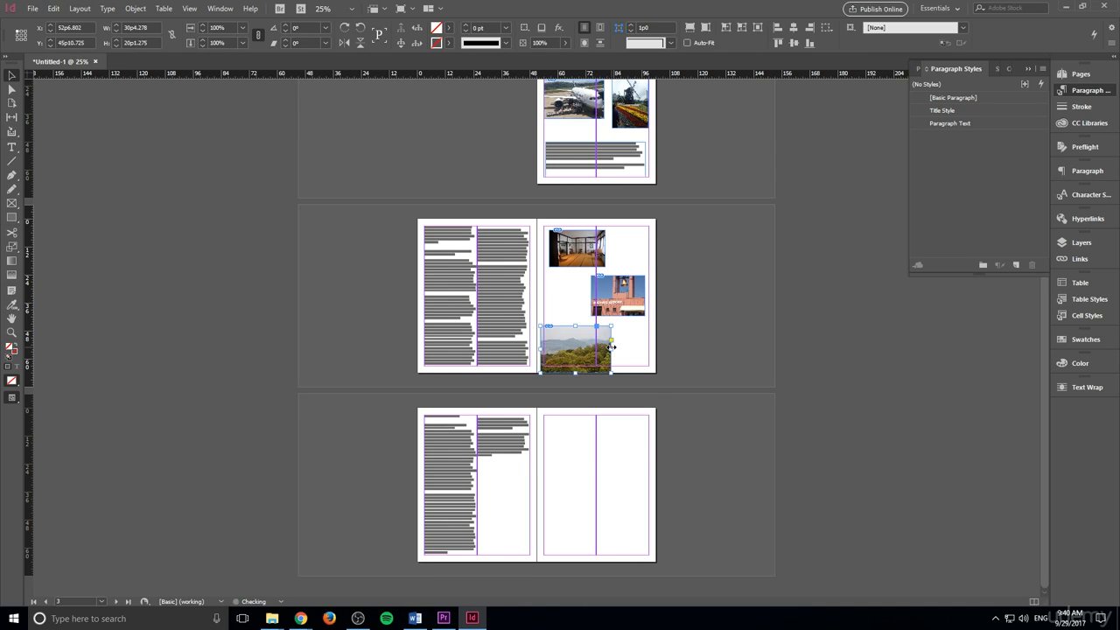
key(ctrl+1)
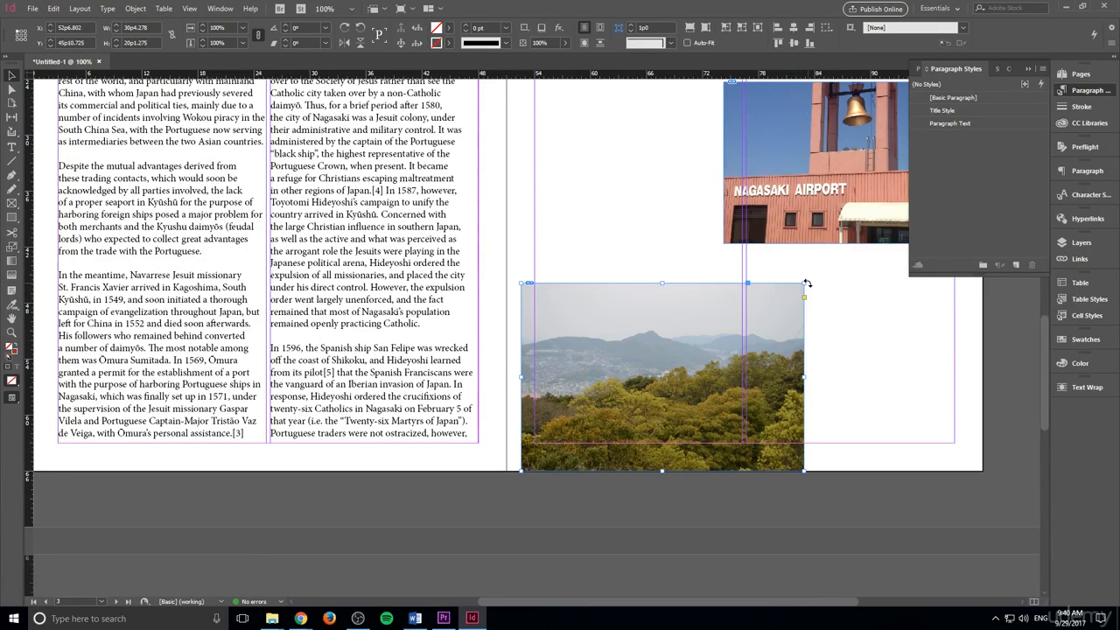
drag(806, 282, 700, 353)
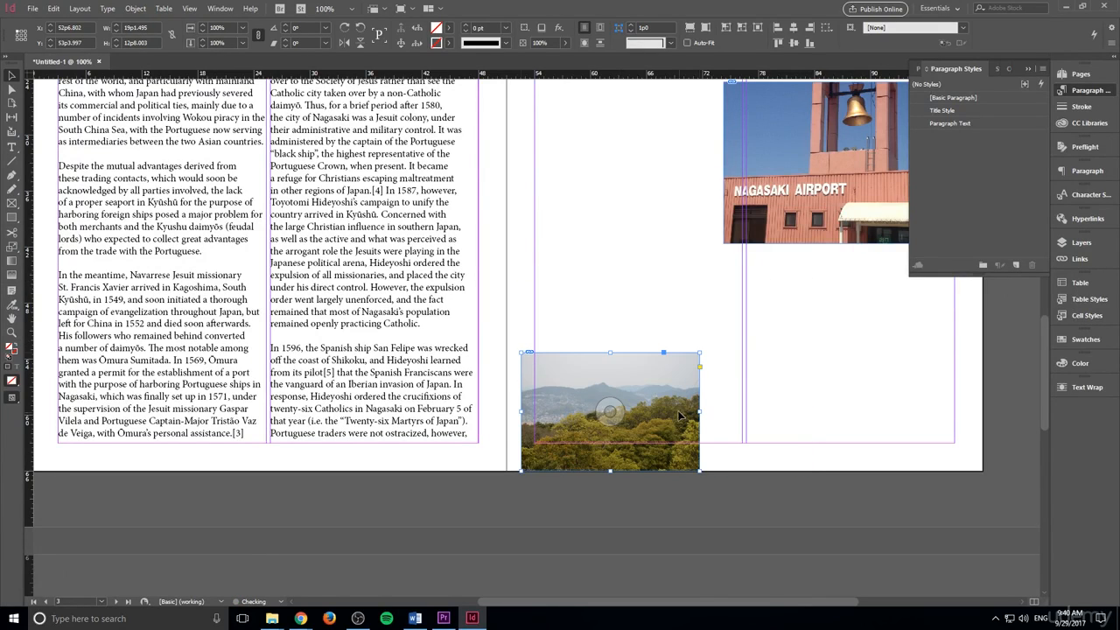
drag(680, 417, 722, 346)
- Try to resize the Nagasaki Airport photo on page 3 from its upper corner
scroll(842, 329, up, 3)
scroll(836, 330, down, 1)
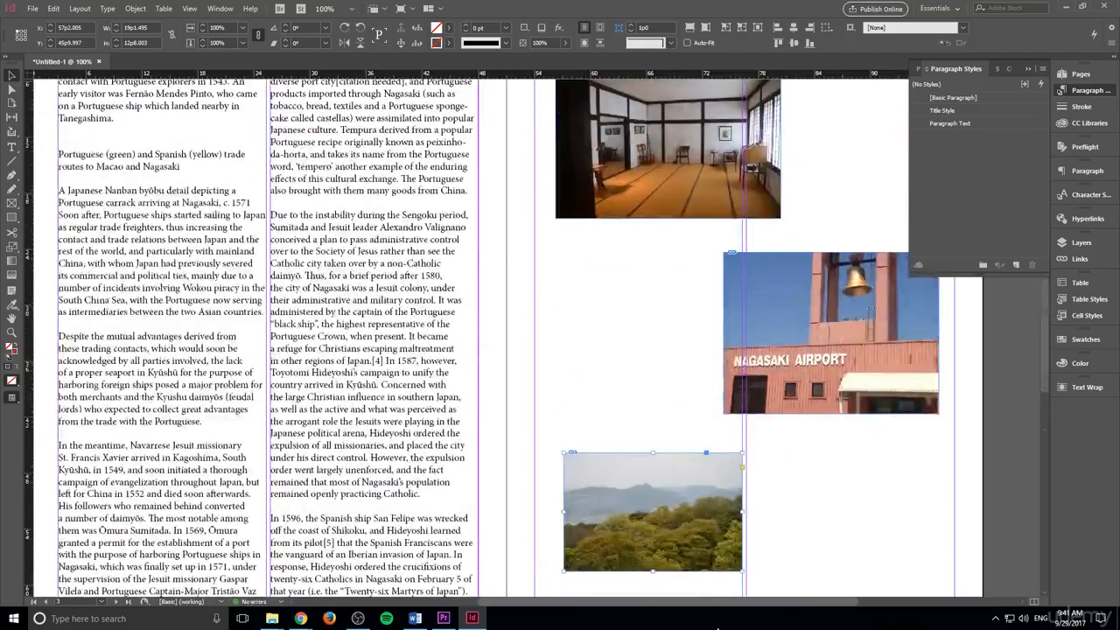
drag(744, 601, 783, 601)
click(739, 394)
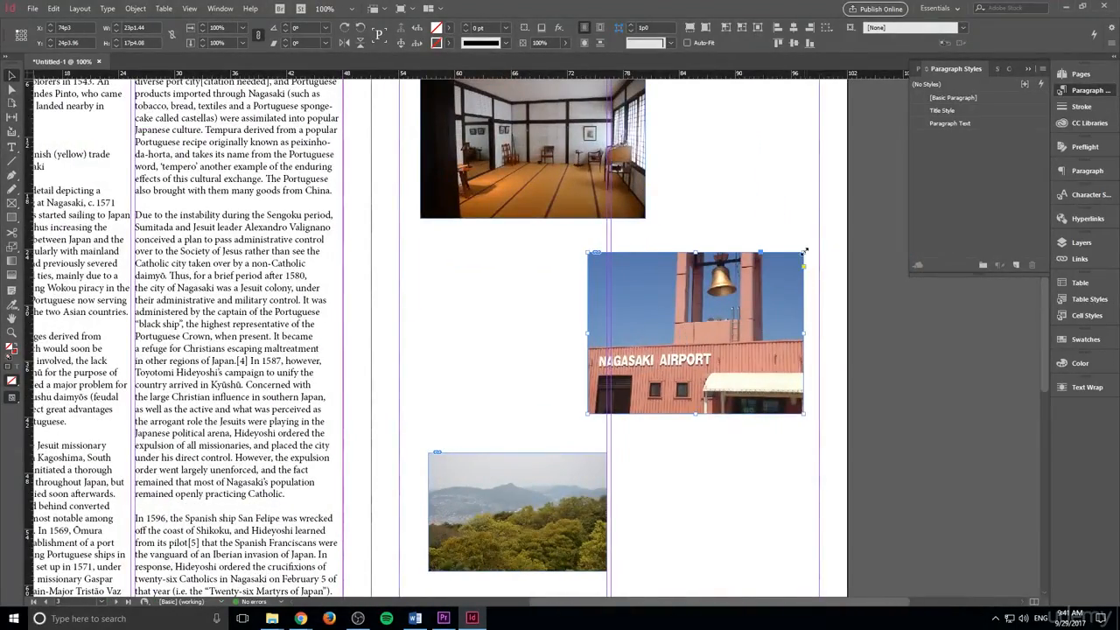
mouse_move(804, 251)
mouse_down()
mouse_move(767, 287)
mouse_move(801, 251)
mouse_up()
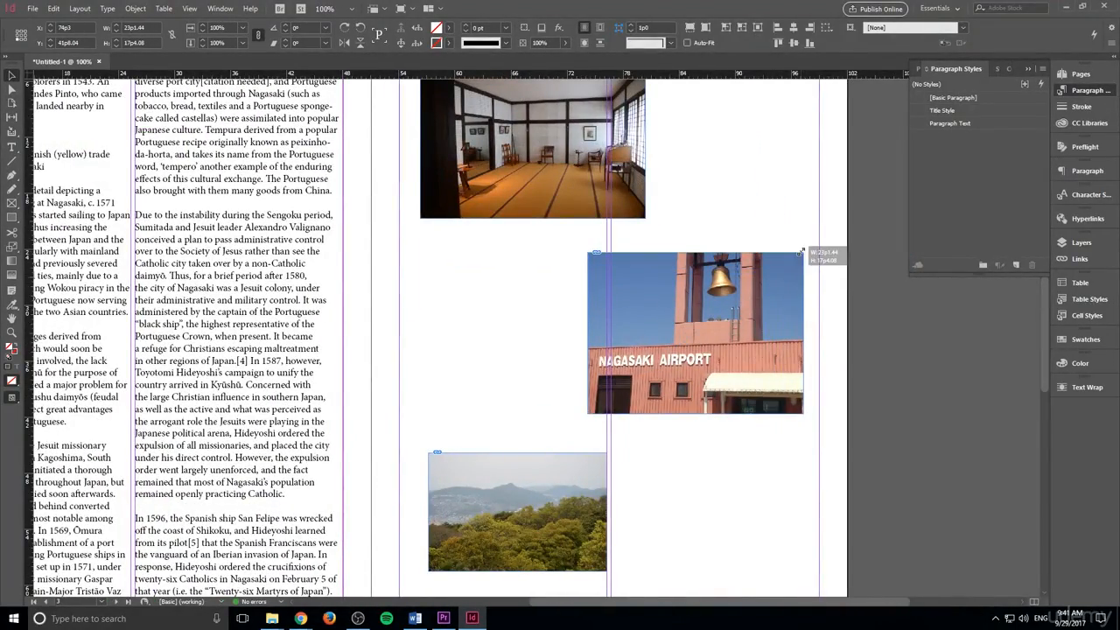
- Enlarge the hillside photo to about 23p9 by 15p9 beside page 3's inner and bottom margins, and preview the spread without guides
click(492, 475)
scroll(569, 412, down, 2)
drag(606, 366, 610, 402)
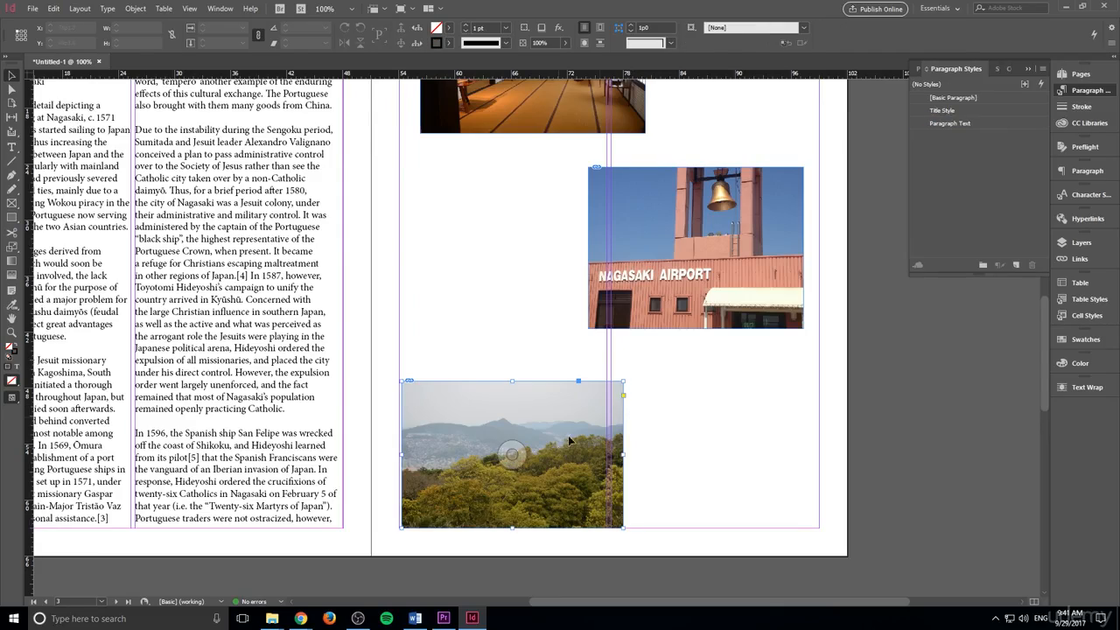
click(612, 387)
scroll(682, 367, up, 2)
scroll(709, 374, down, 2)
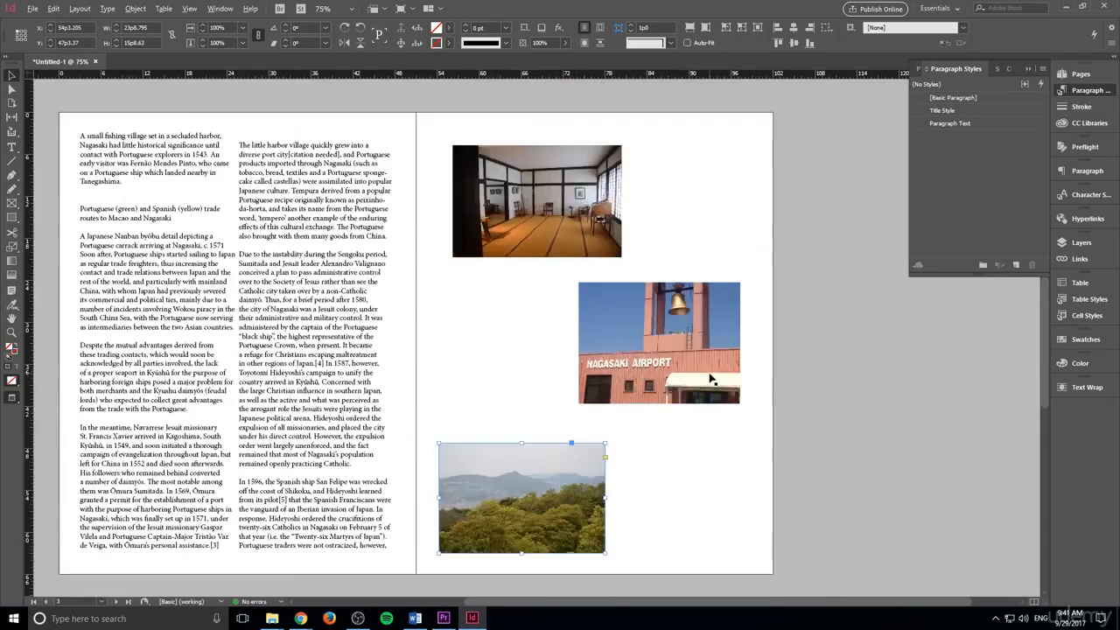
- Add a 2 pt stroke around the tatami room photo and the Nagasaki Airport photo
scroll(721, 341, up, 1)
click(525, 198)
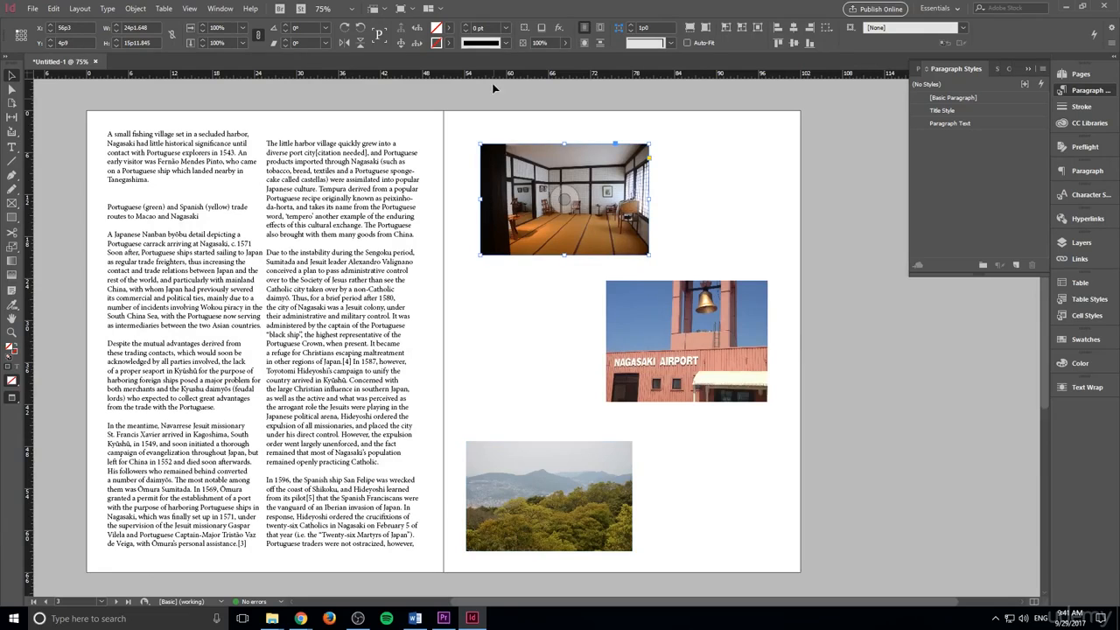
click(469, 29)
click(469, 29)
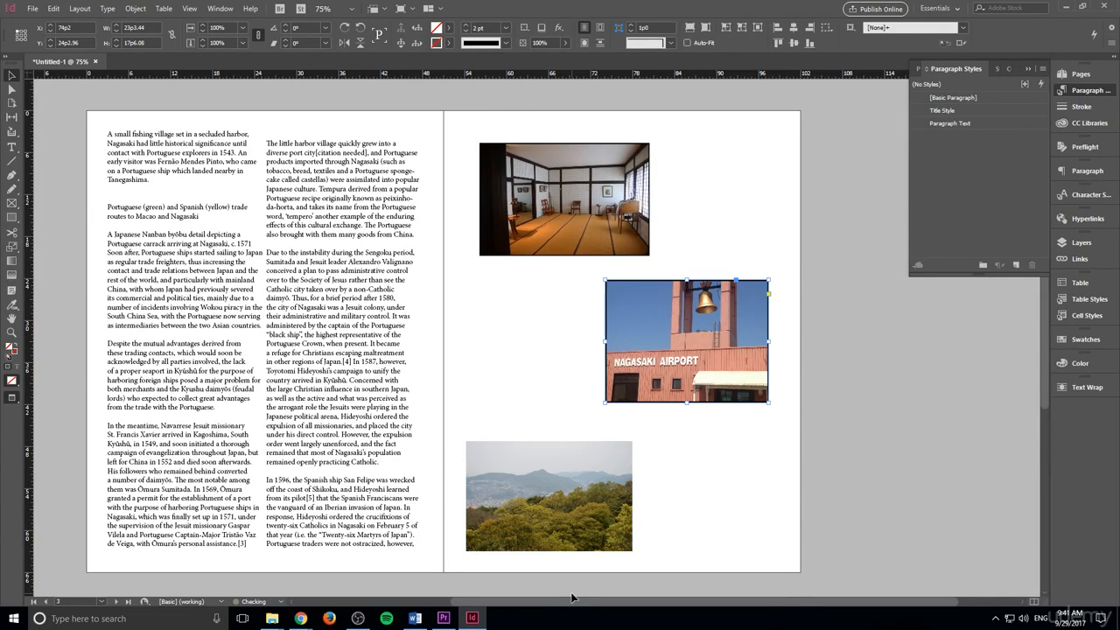
- Dock the Object Styles panel with the other panels and create a new object style from the stroked tatami room photo
click(560, 197)
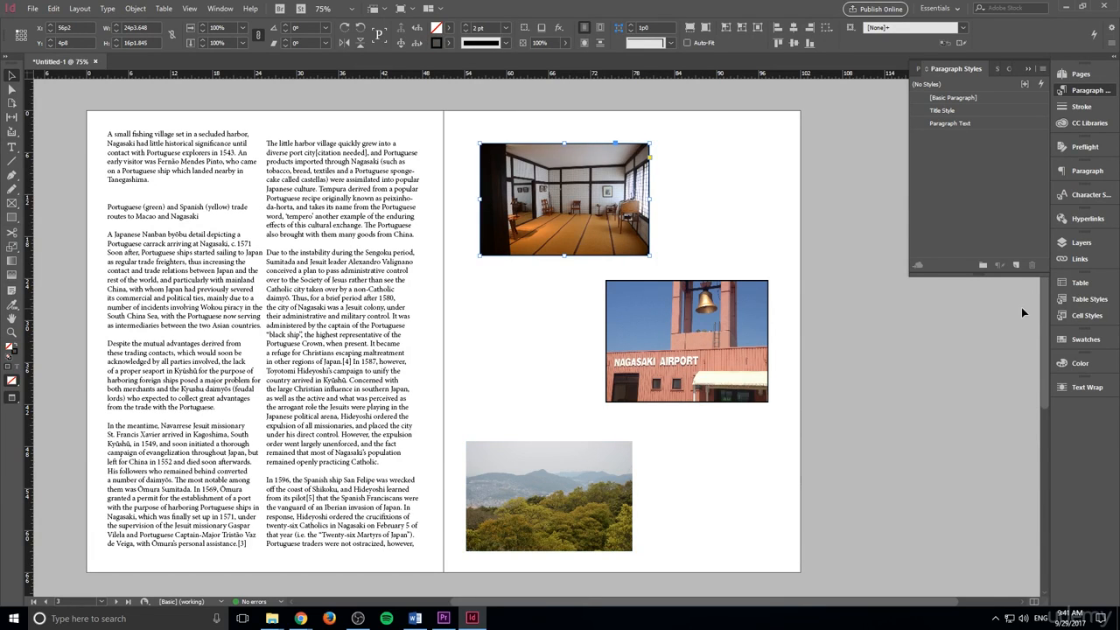
click(189, 8)
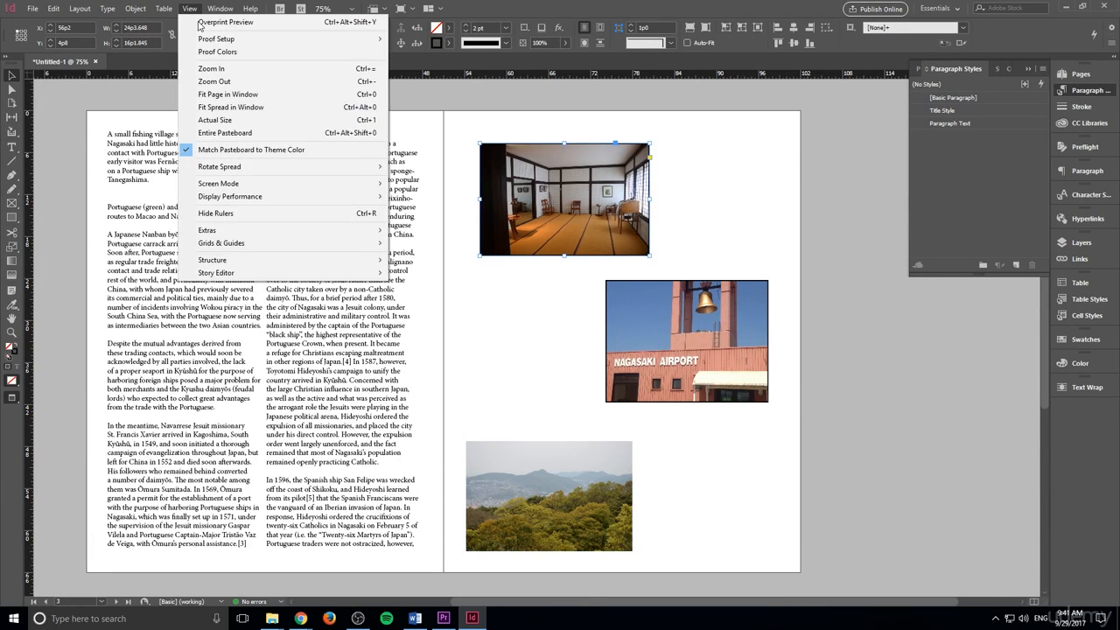
mouse_move(220, 9)
mouse_move(265, 258)
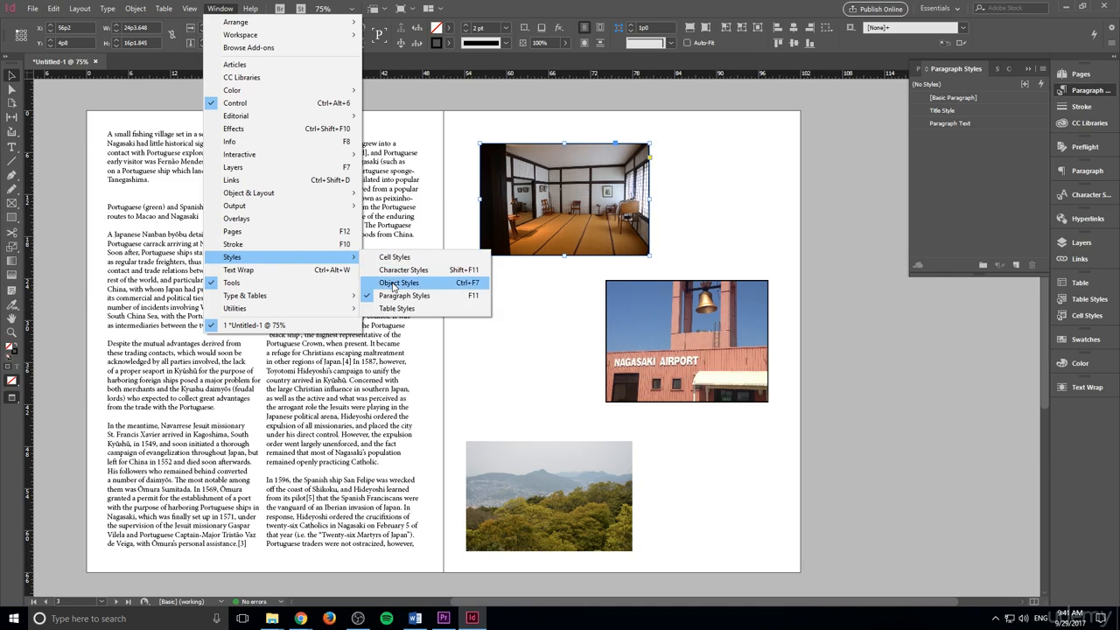
click(393, 284)
drag(438, 219, 1081, 406)
click(1082, 407)
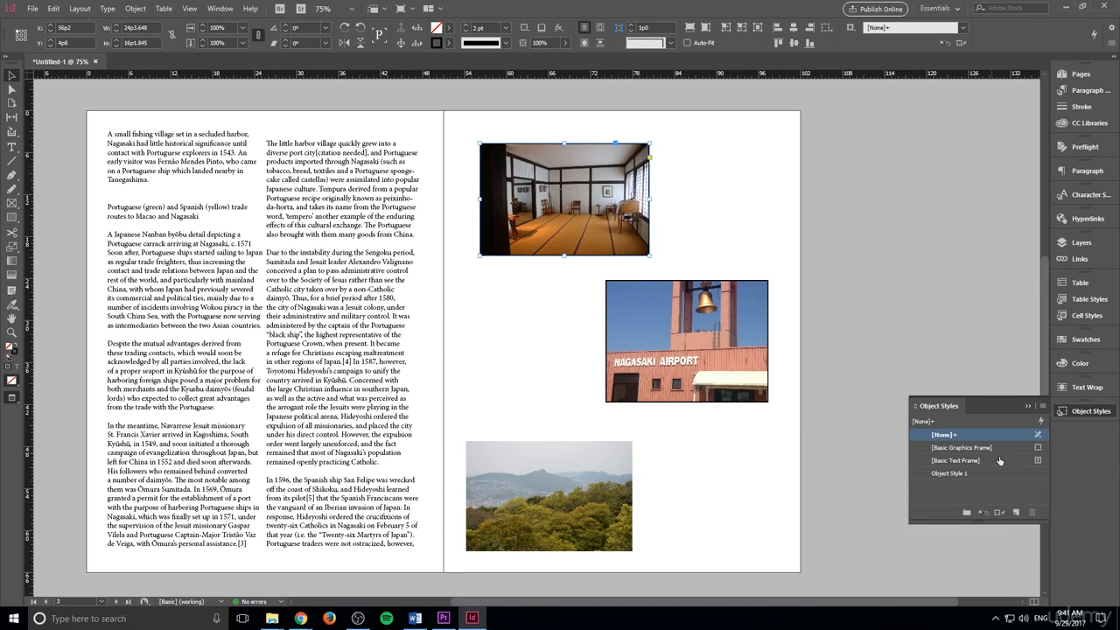
- Apply the new object style to the tatami room photo and rename the style Picture Style, keeping its 2 pt stroke
click(973, 474)
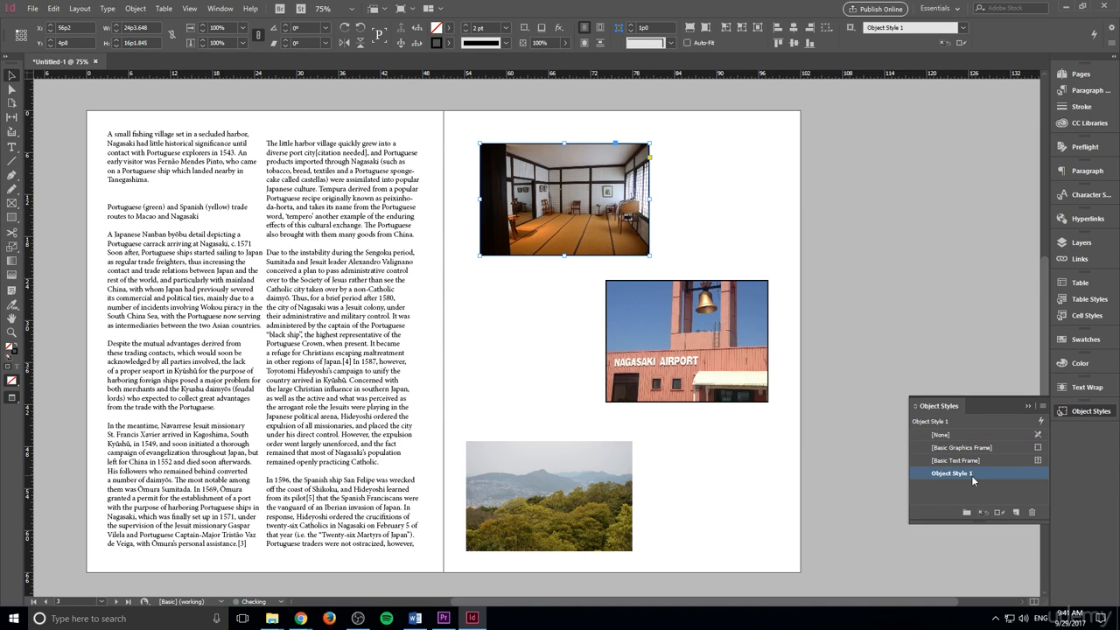
double_click(973, 477)
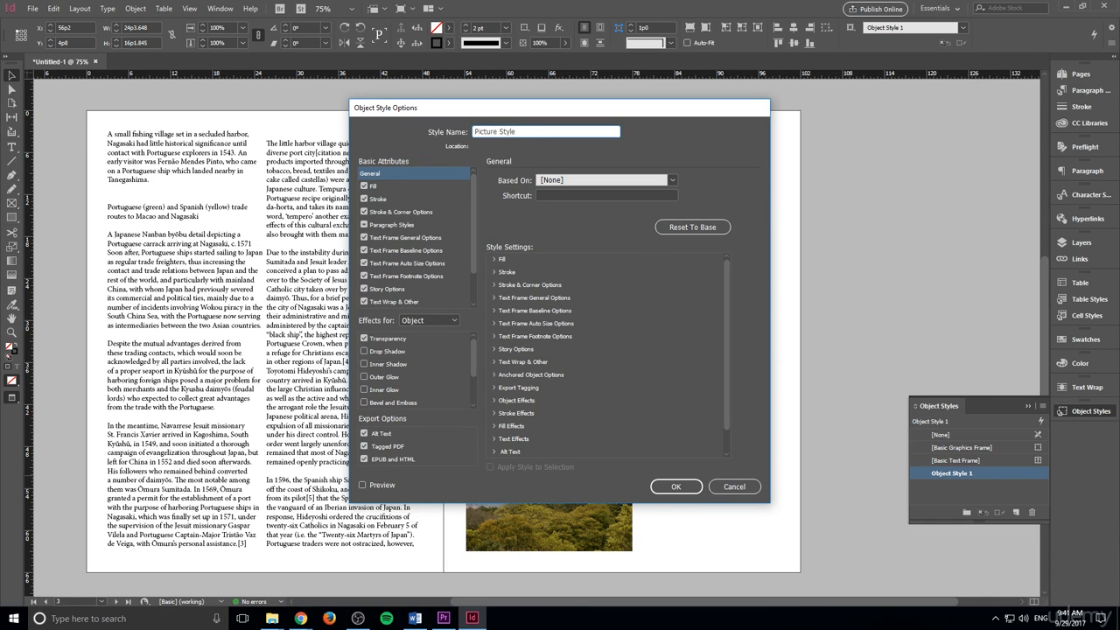
click(424, 199)
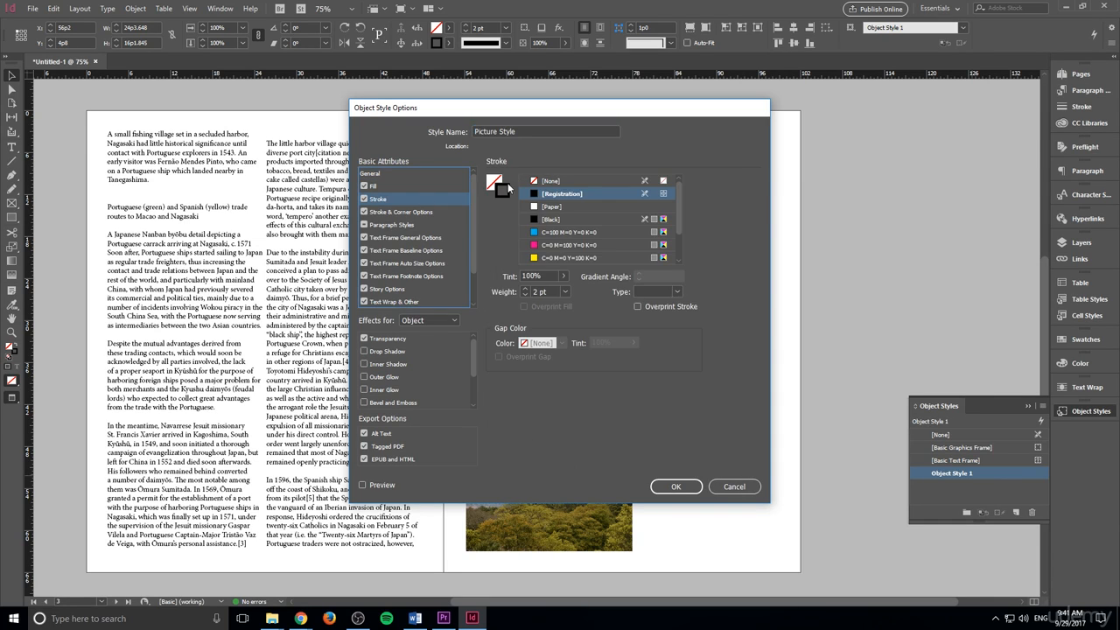
click(675, 486)
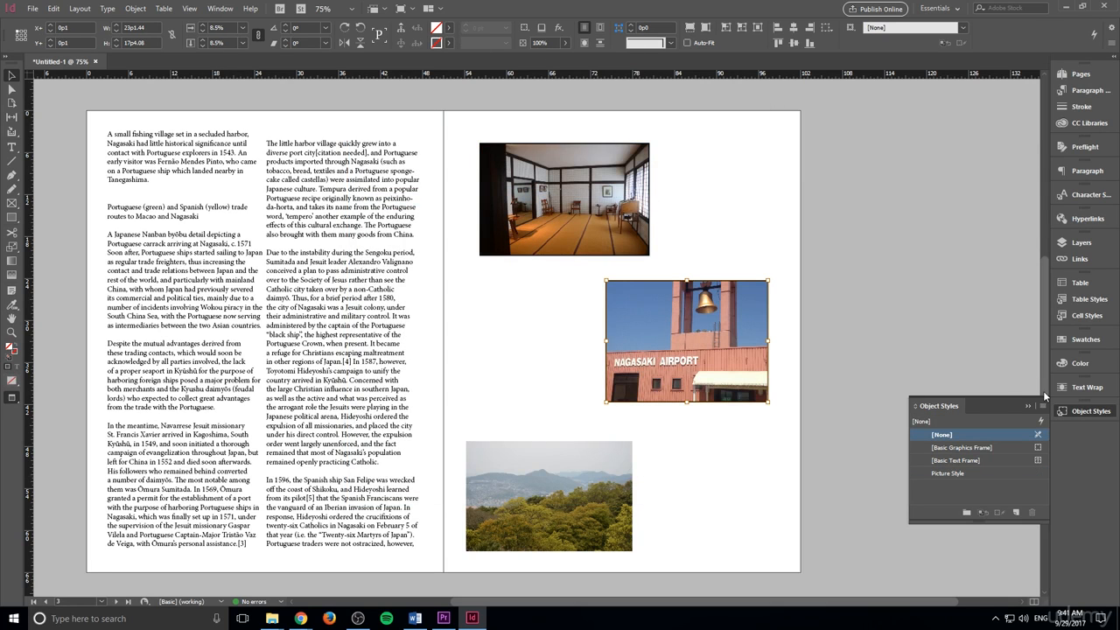
- Apply the Picture Style object style to the frame of the hillside photo at the bottom of page 3
click(954, 473)
click(612, 486)
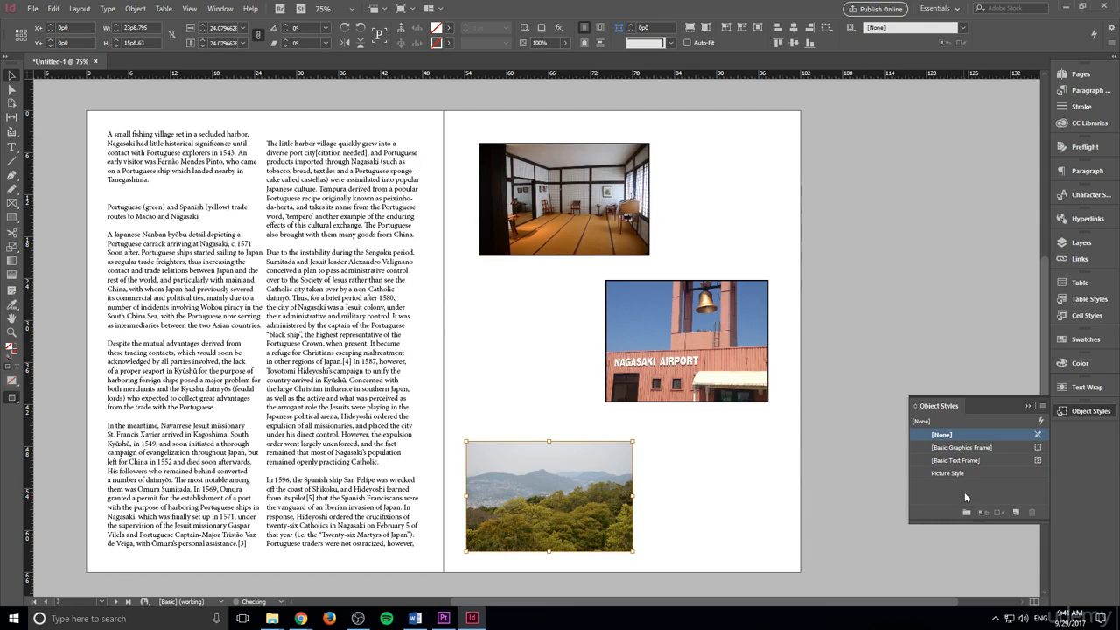
click(939, 462)
click(807, 525)
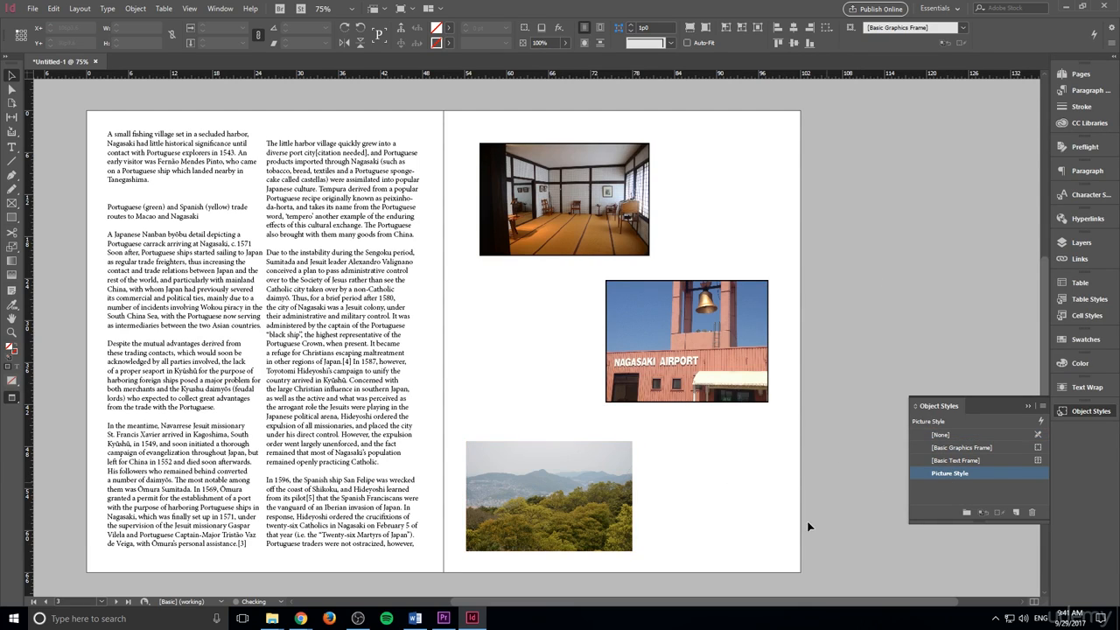
click(601, 502)
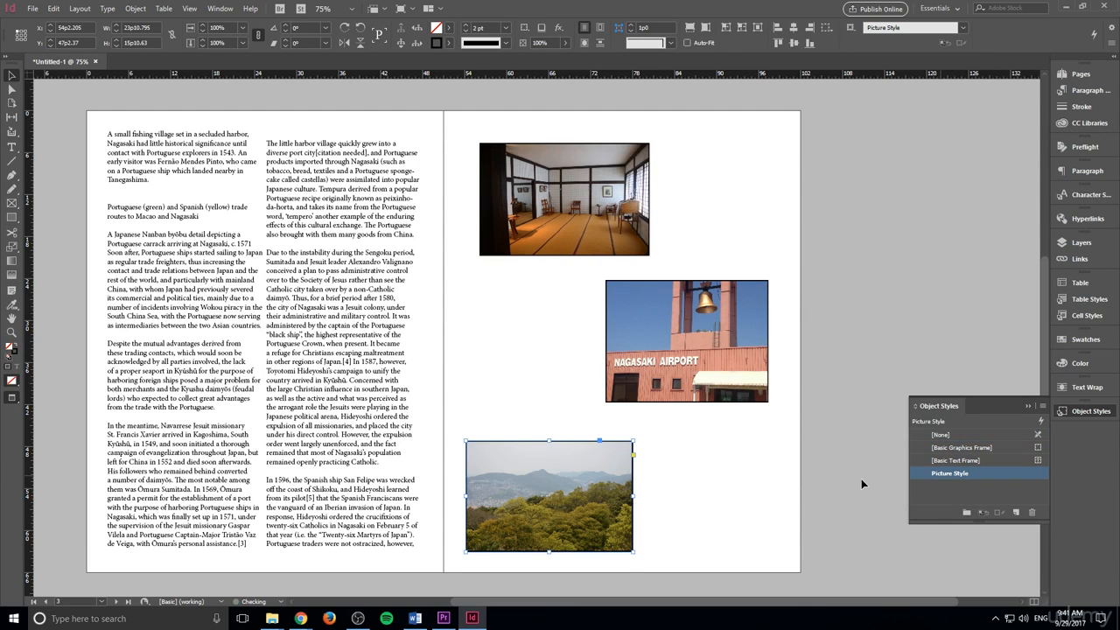
click(654, 437)
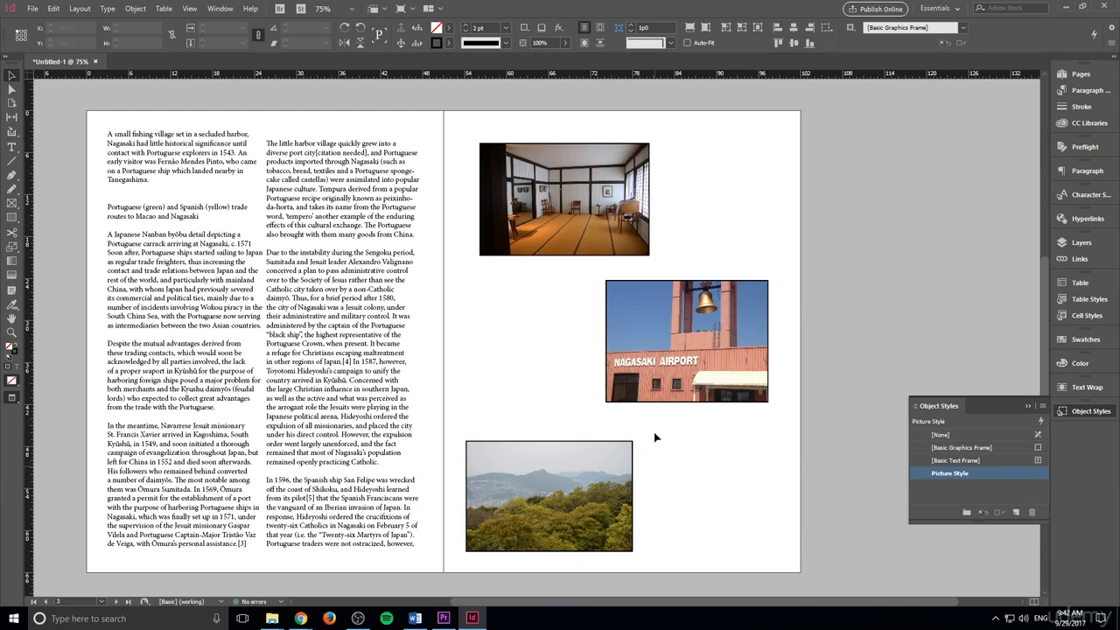
- Apply the Picture Style object style to the Nagasaki Airport photo's frame on page 3
click(996, 475)
click(737, 396)
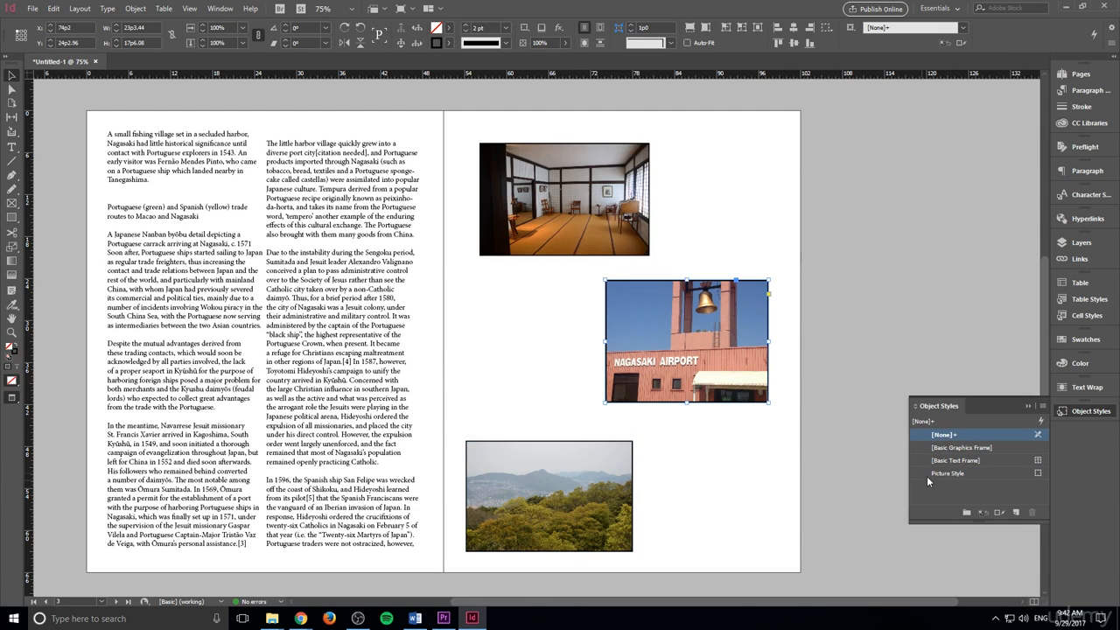
click(939, 473)
click(730, 453)
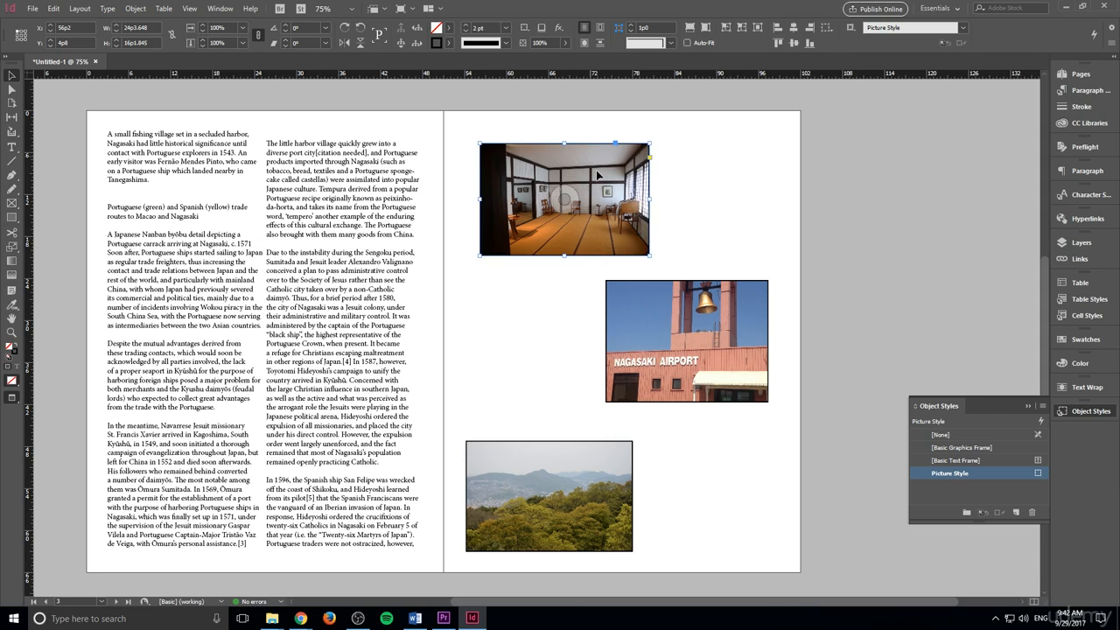
click(762, 365)
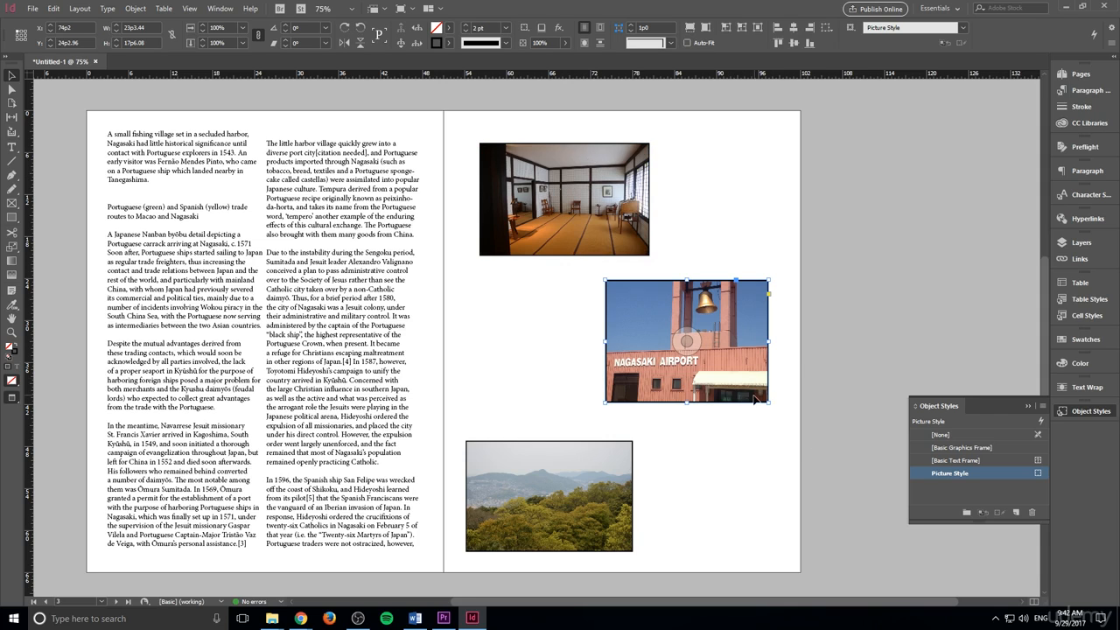
- Enlarge the Nagasaki Airport photo and its frame to about 29p11 by 22p6
drag(767, 403, 768, 366)
click(564, 198)
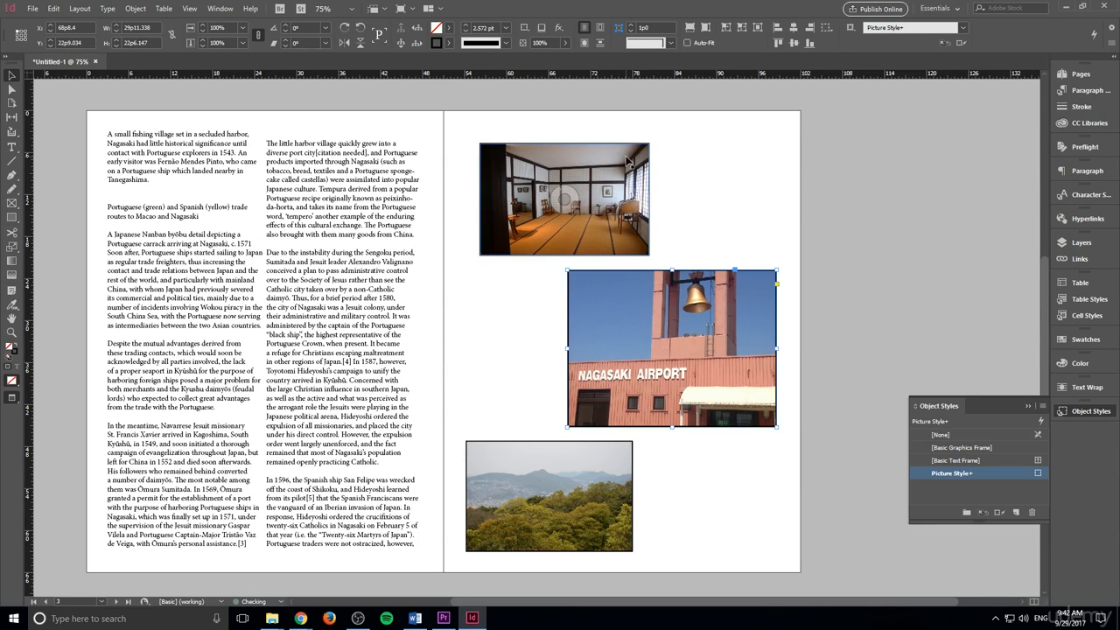
click(620, 477)
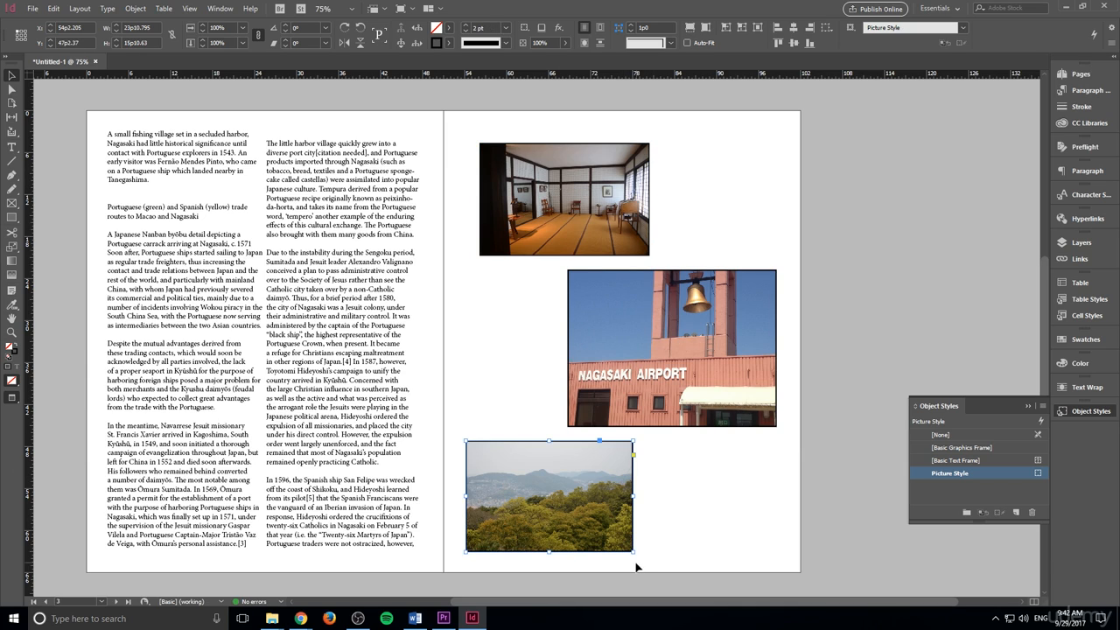
- Try moving the hillside photo outward and offsetting the tatami room and Nagasaki Airport photos toward page 3's outer edge
drag(610, 507, 634, 506)
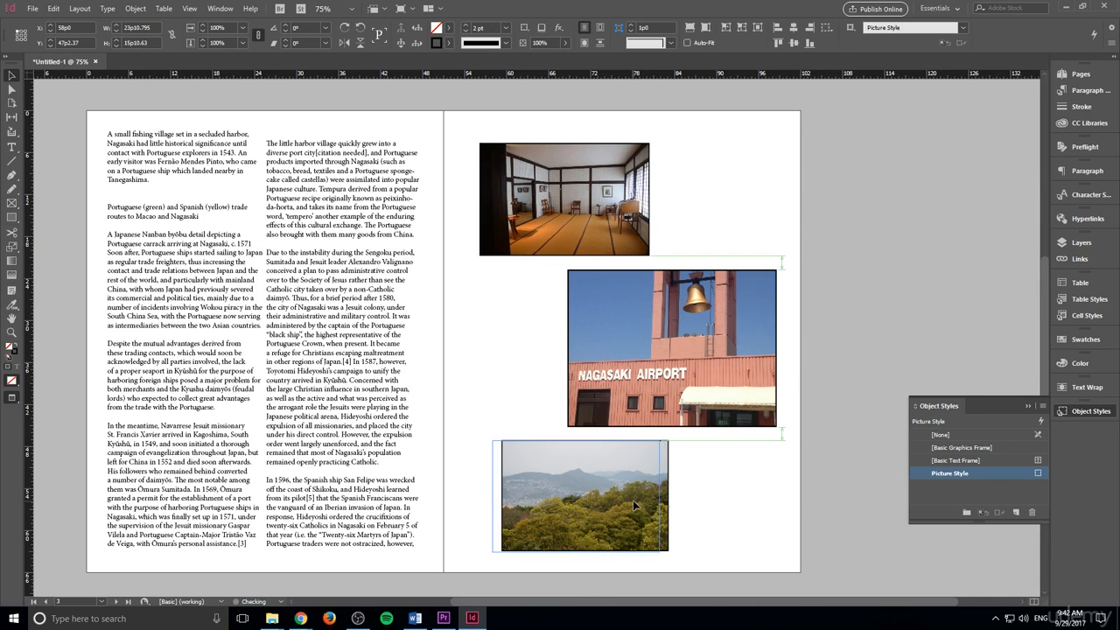
drag(625, 171, 742, 190)
shift+click(744, 319)
drag(744, 319, 727, 319)
click(716, 184)
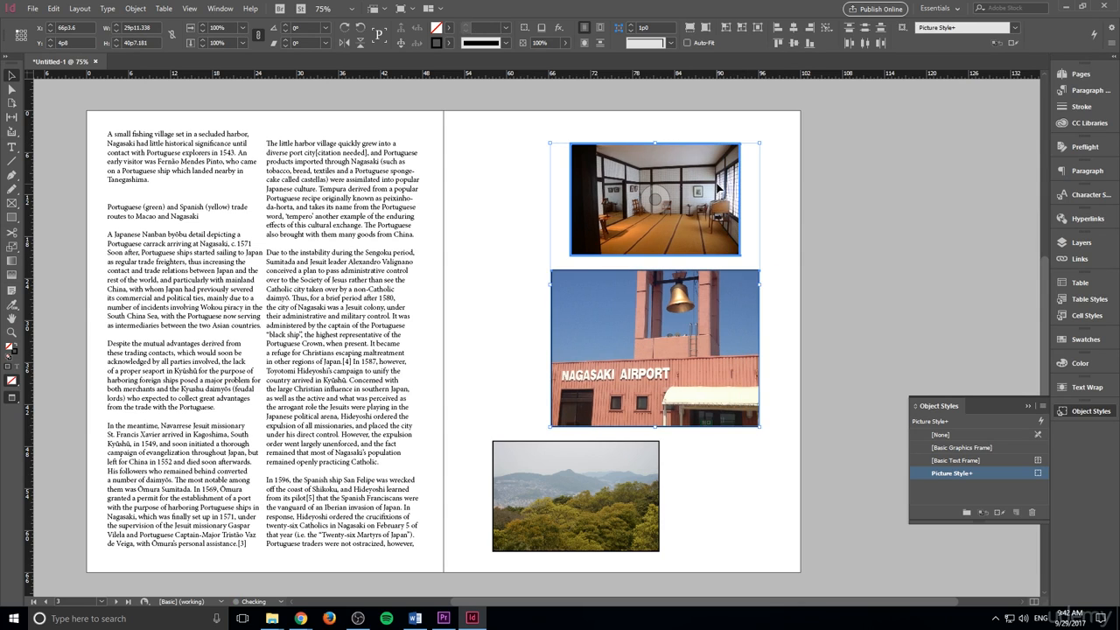
click(719, 190)
- Stagger the photos down page 3, with the tatami room near the inner edge and the hillside near the outer edge
drag(721, 194, 635, 207)
drag(644, 467, 758, 475)
drag(729, 423, 683, 423)
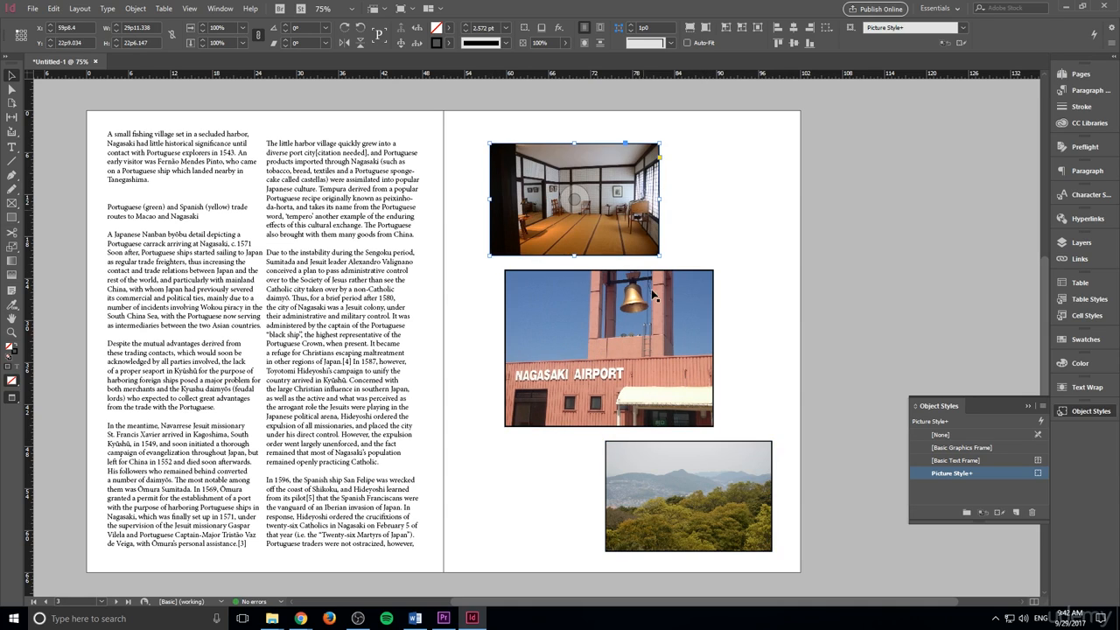
click(579, 492)
drag(733, 495, 740, 496)
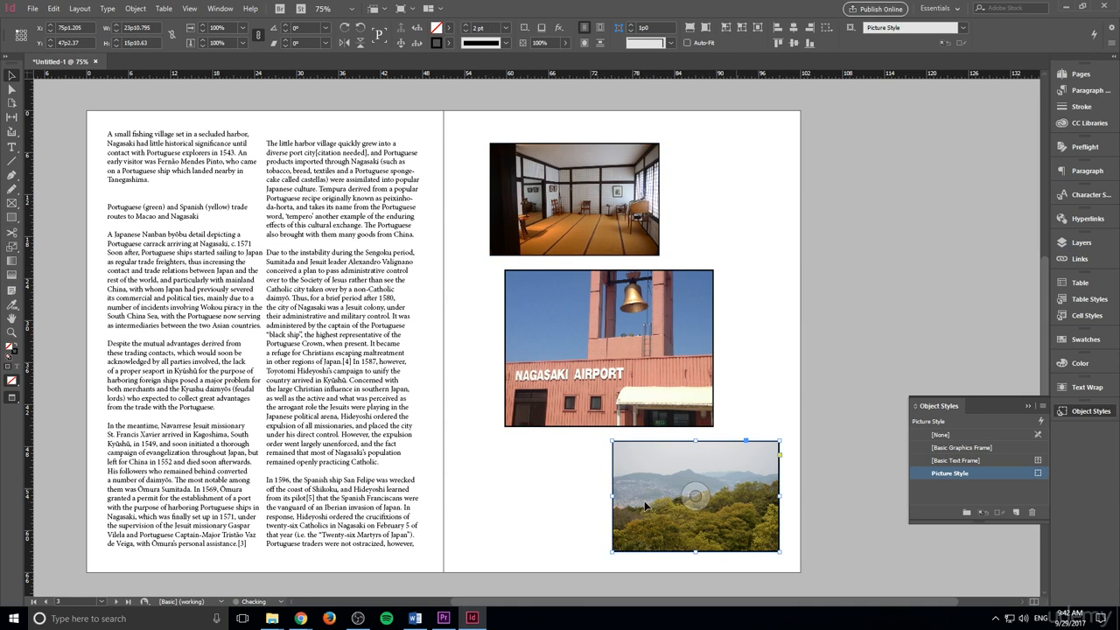
- Duplicate the hillside photo and set the two copies side by side across the bottom of page 3
drag(672, 483, 487, 334)
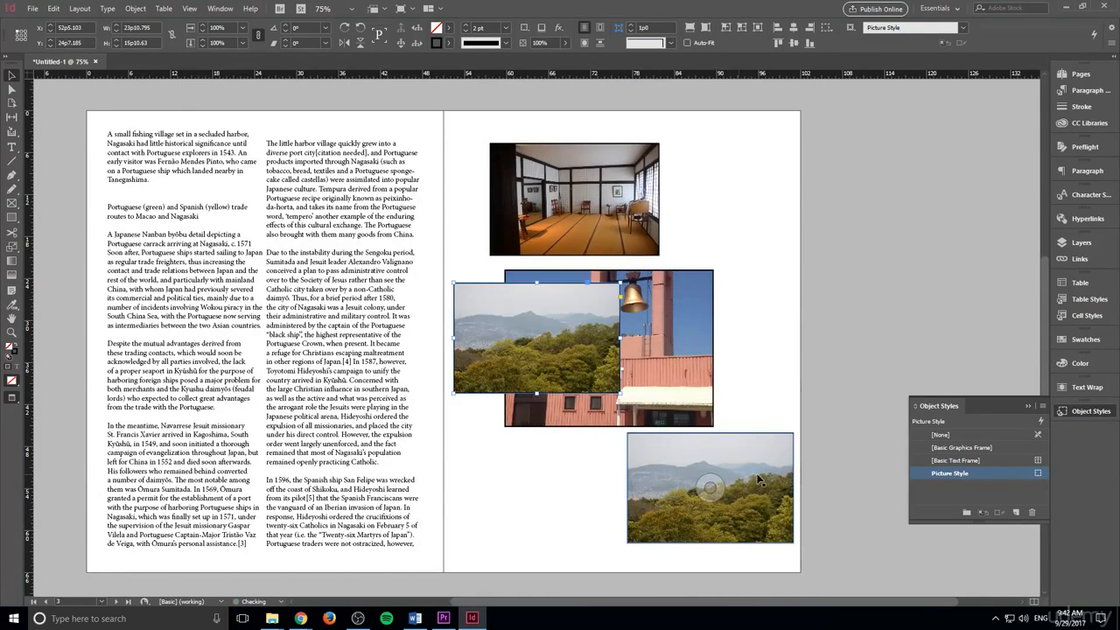
alt+drag(545, 362, 535, 516)
click(743, 376)
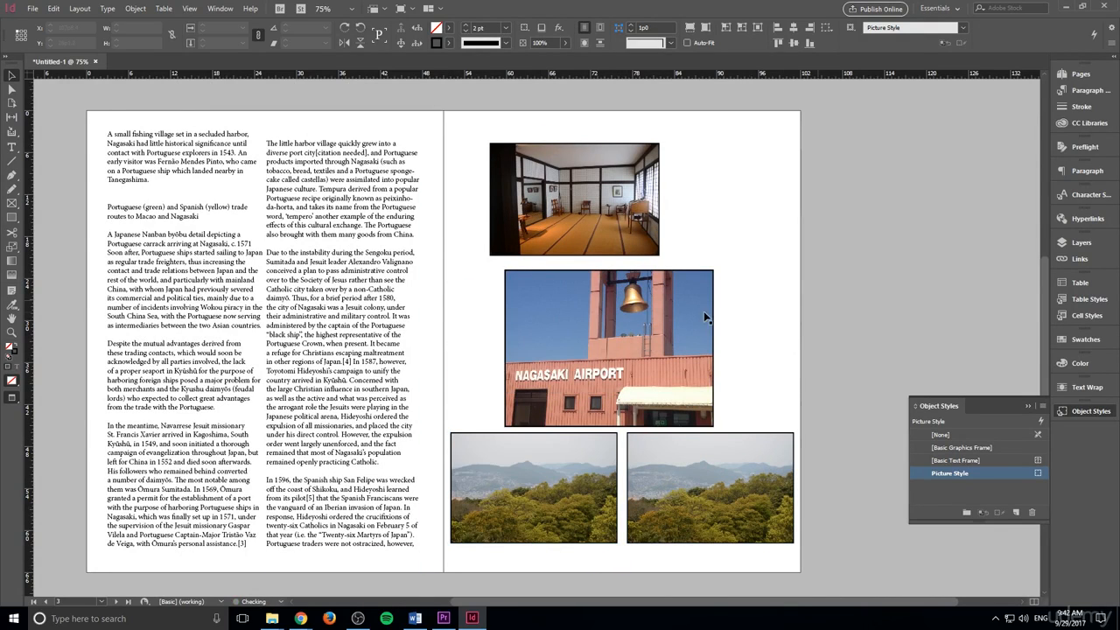
- Center the Nagasaki Airport and tatami room photos horizontally above the pair of hillside photos on page 3
drag(666, 315, 671, 315)
click(636, 222)
drag(635, 222, 682, 200)
click(874, 492)
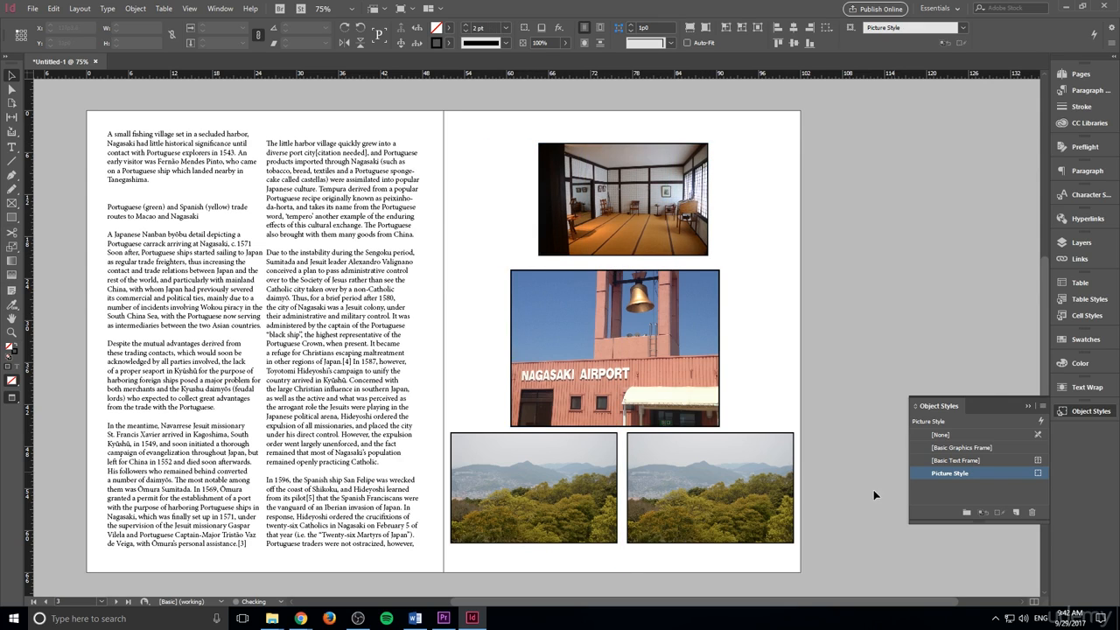
- Undo the image shift inside the Nagasaki Airport frame, and move the framed photo slightly up
double_click(701, 350)
drag(700, 356, 701, 344)
click(829, 313)
key(ctrl+z)
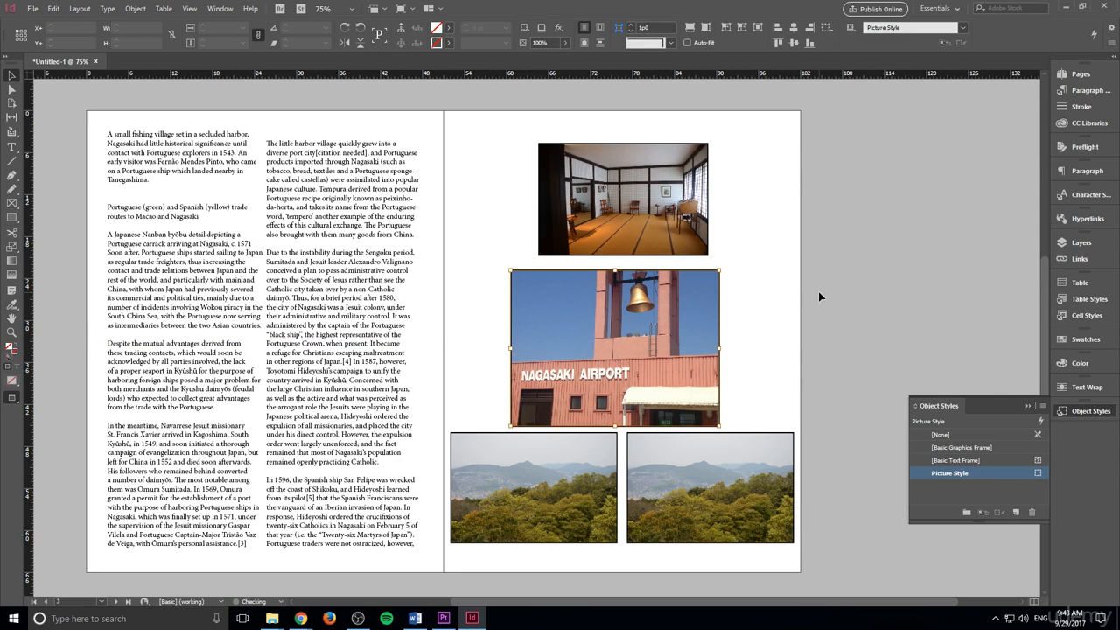
click(818, 291)
drag(696, 301, 695, 298)
click(784, 287)
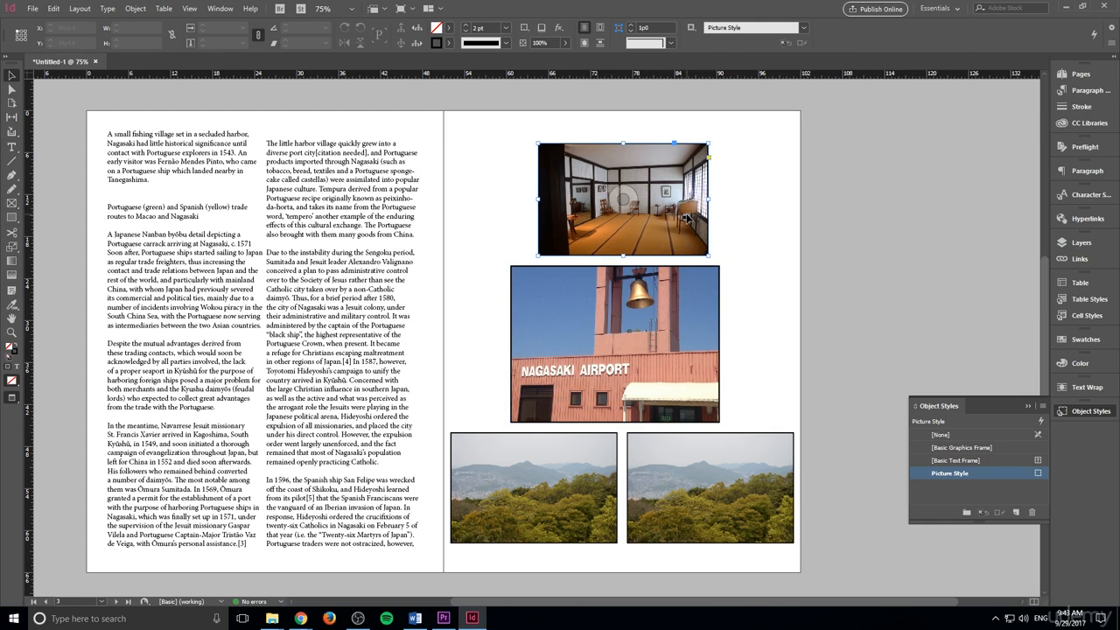
- Duplicate the tatami room photo and arrange the two copies side by side across the top of page 3
drag(650, 229, 599, 218)
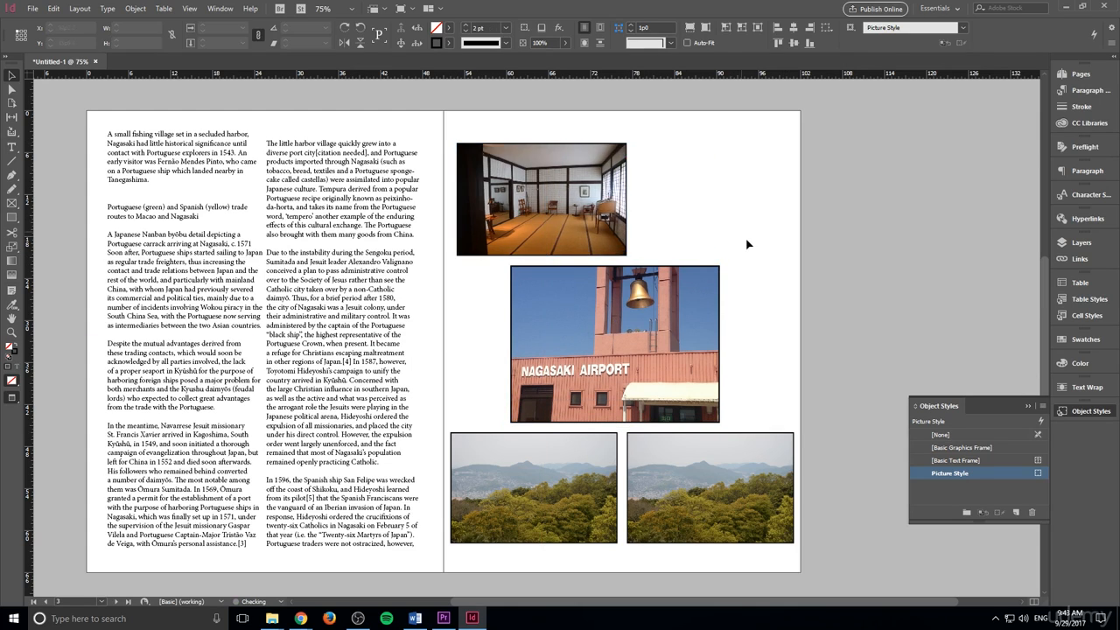
key(ctrl+v)
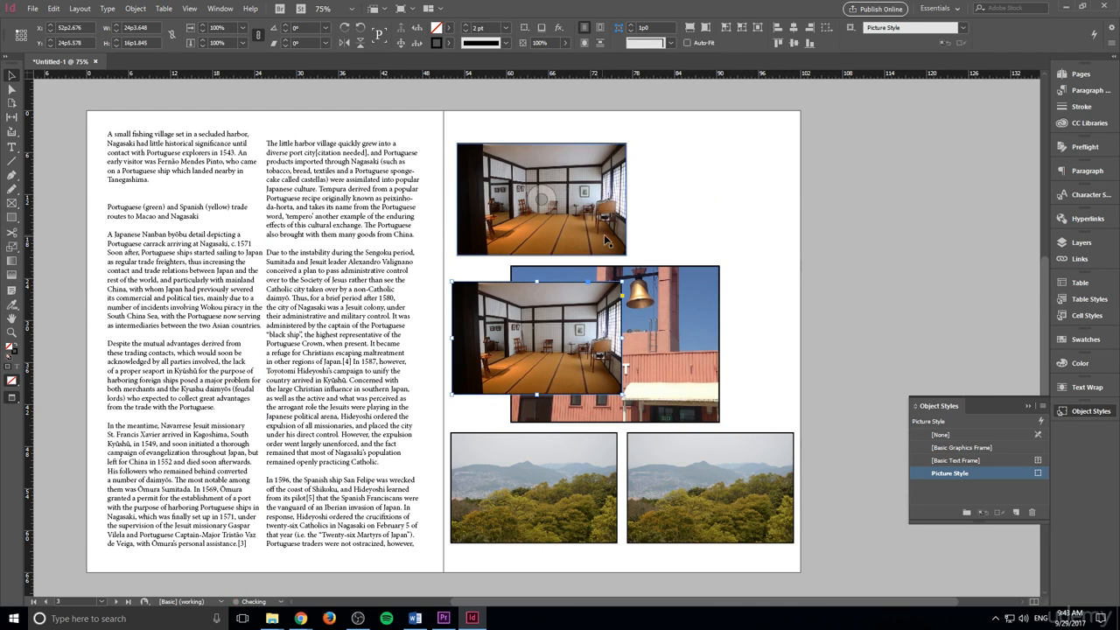
drag(581, 332, 755, 196)
drag(599, 214, 590, 214)
drag(694, 222, 680, 222)
- Replace the outer copy of the tatami room photo with DSC_0113.JPG from the Unit 8 folder
click(708, 199)
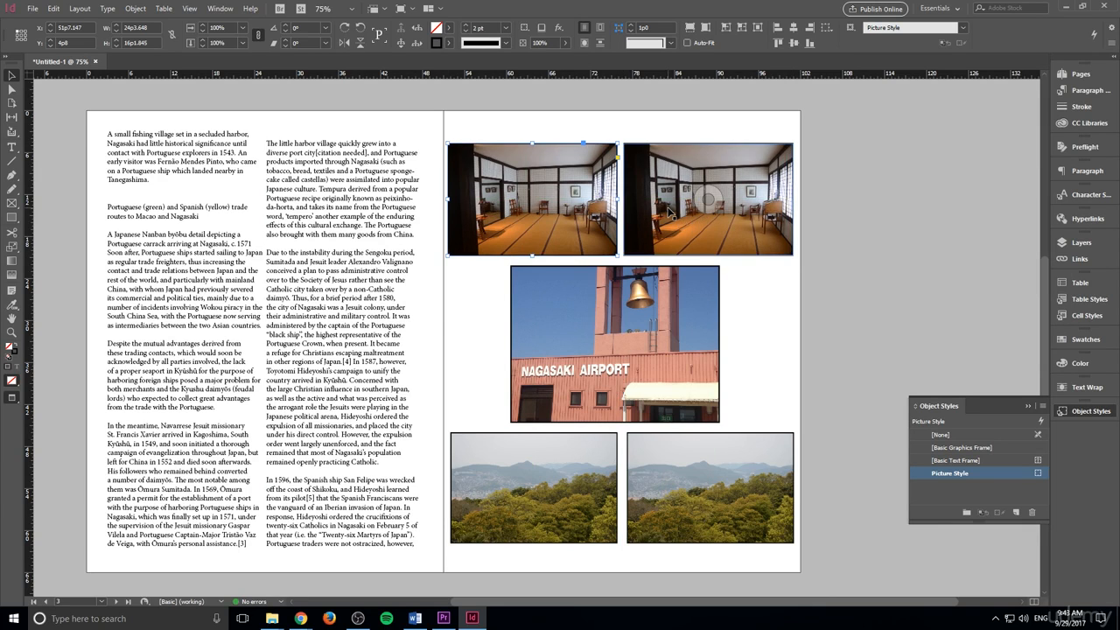
click(32, 7)
click(53, 175)
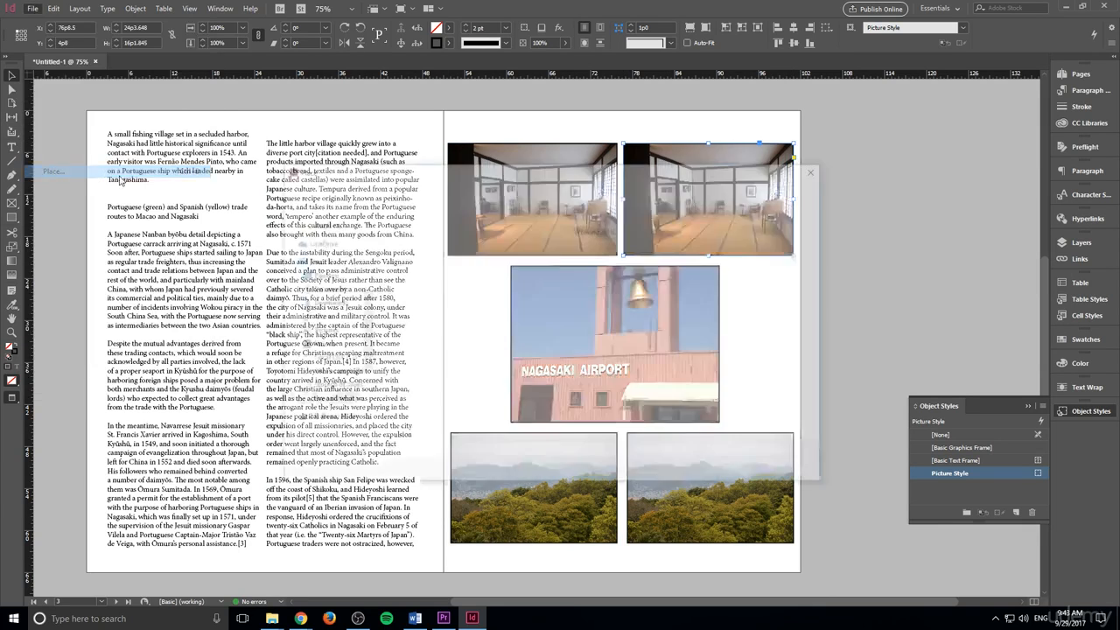
click(665, 241)
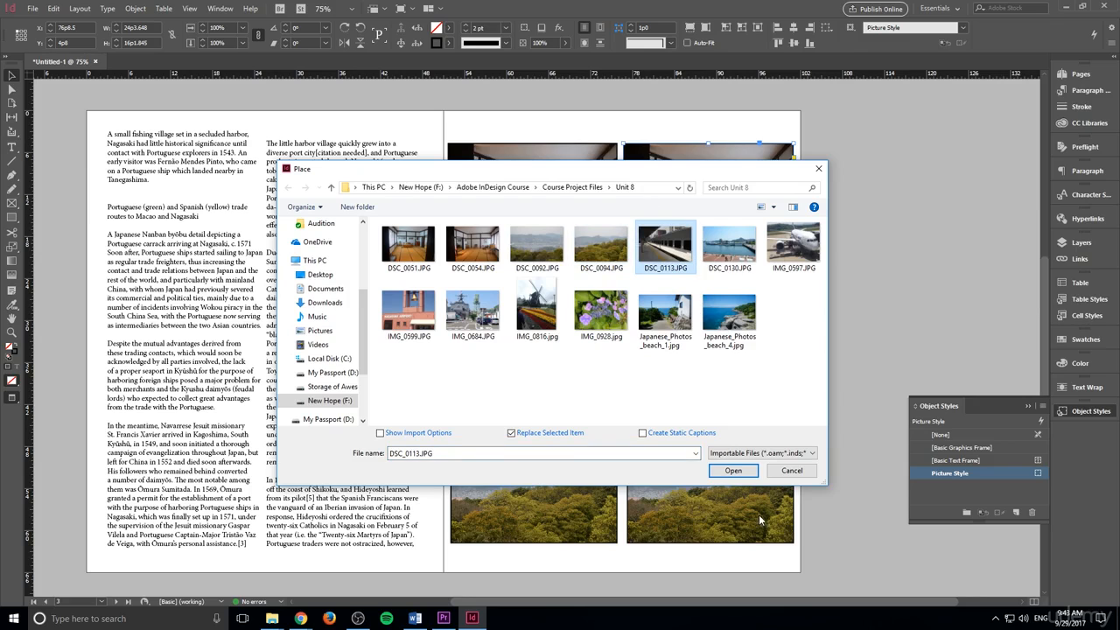
click(733, 469)
- Replace the image in the inner hillside photo frame with Japanese_Photos_beach_1.jpg
click(610, 439)
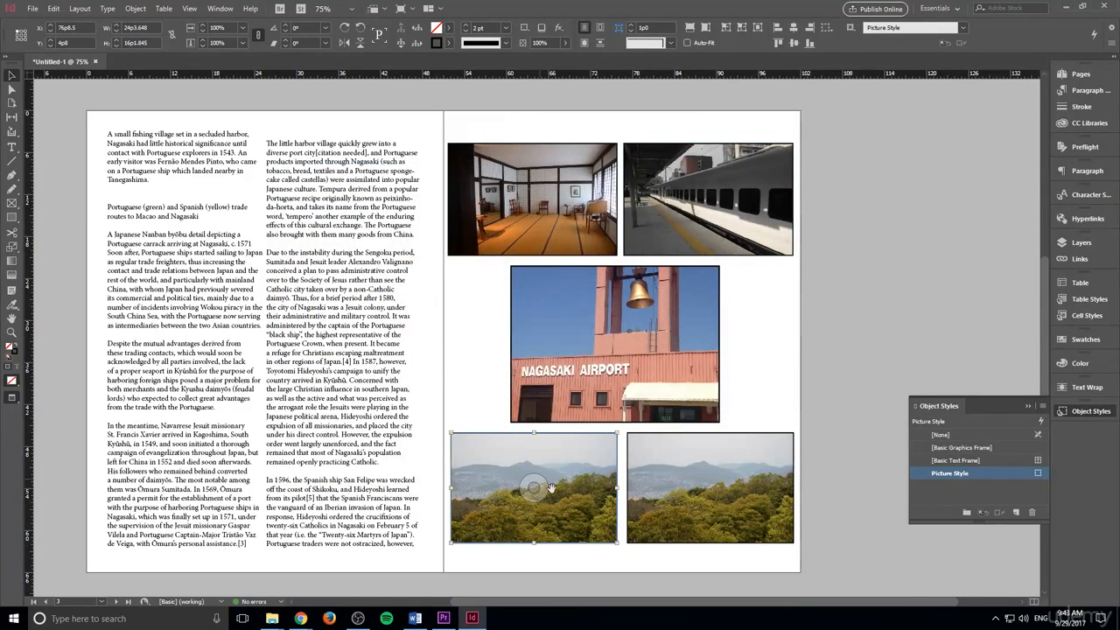
click(31, 8)
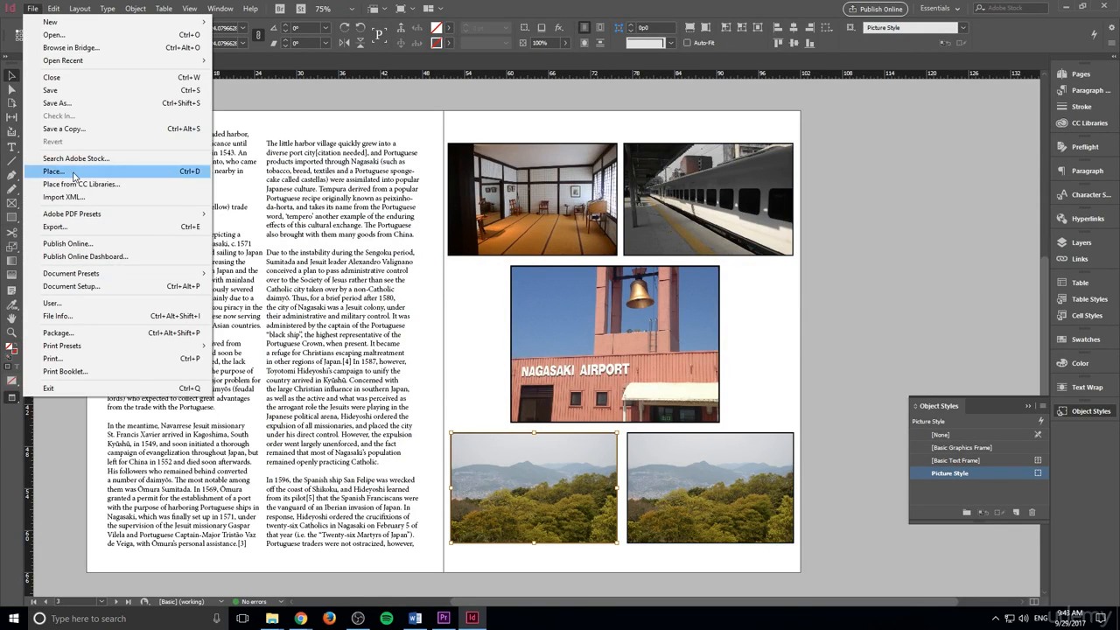
click(53, 170)
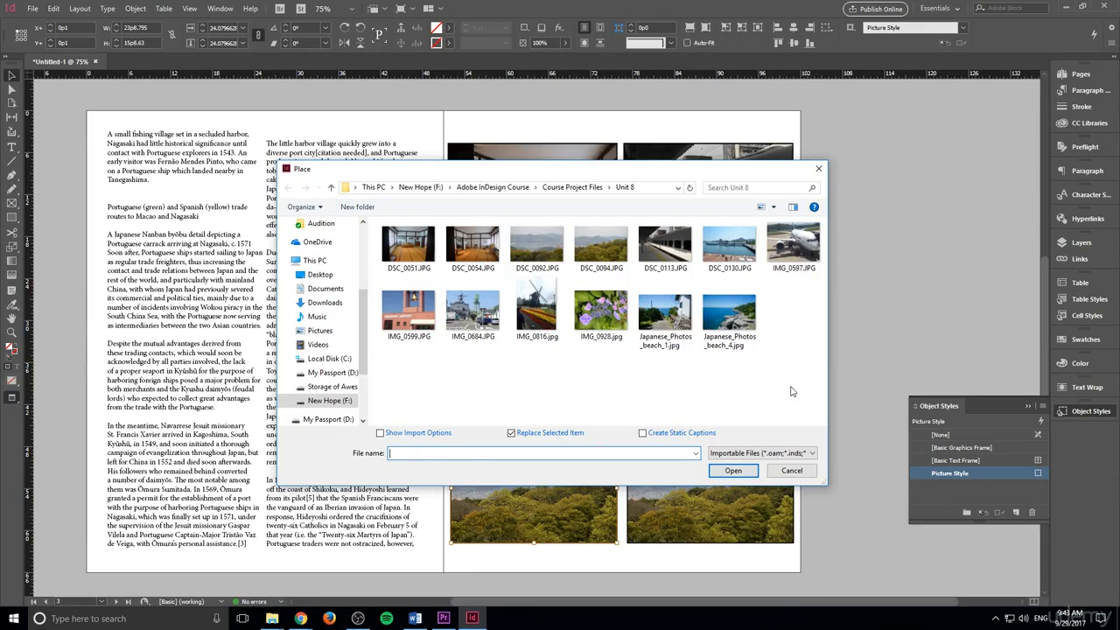
click(666, 339)
click(733, 470)
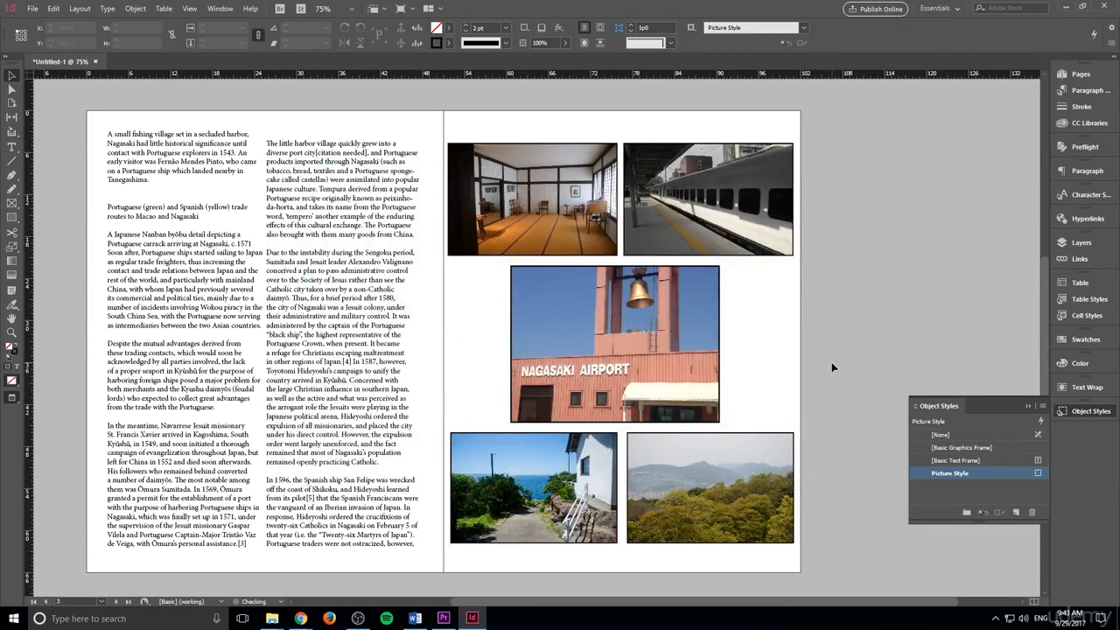
- Review the photo and text layout from page 1 through the pages 4-5 spread
scroll(840, 359, down, 2)
scroll(854, 393, up, 12)
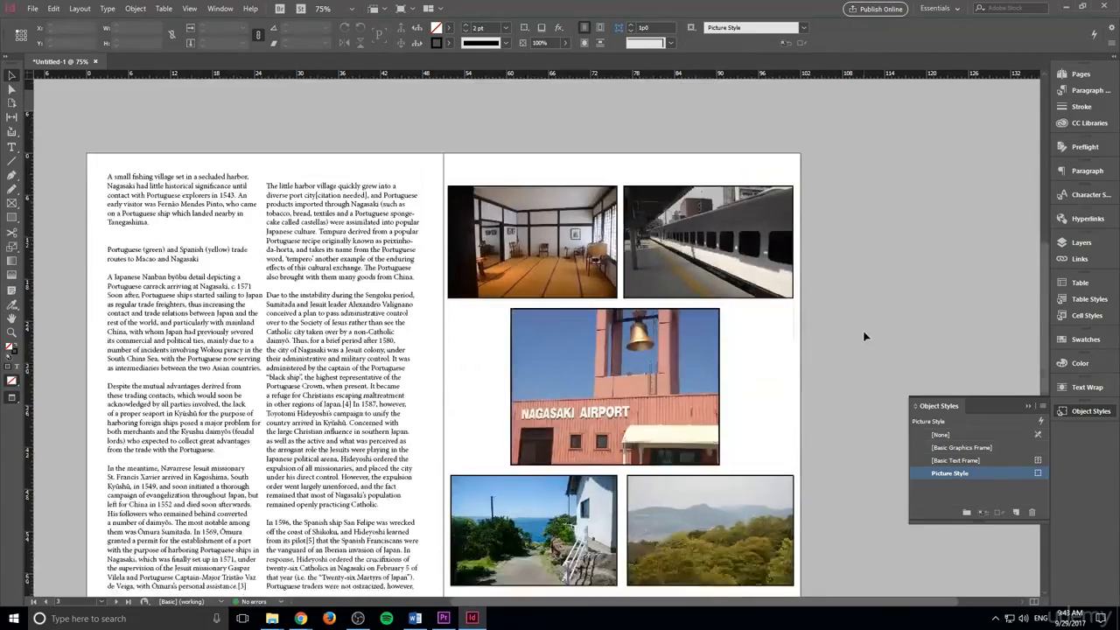
scroll(782, 272, down, 12)
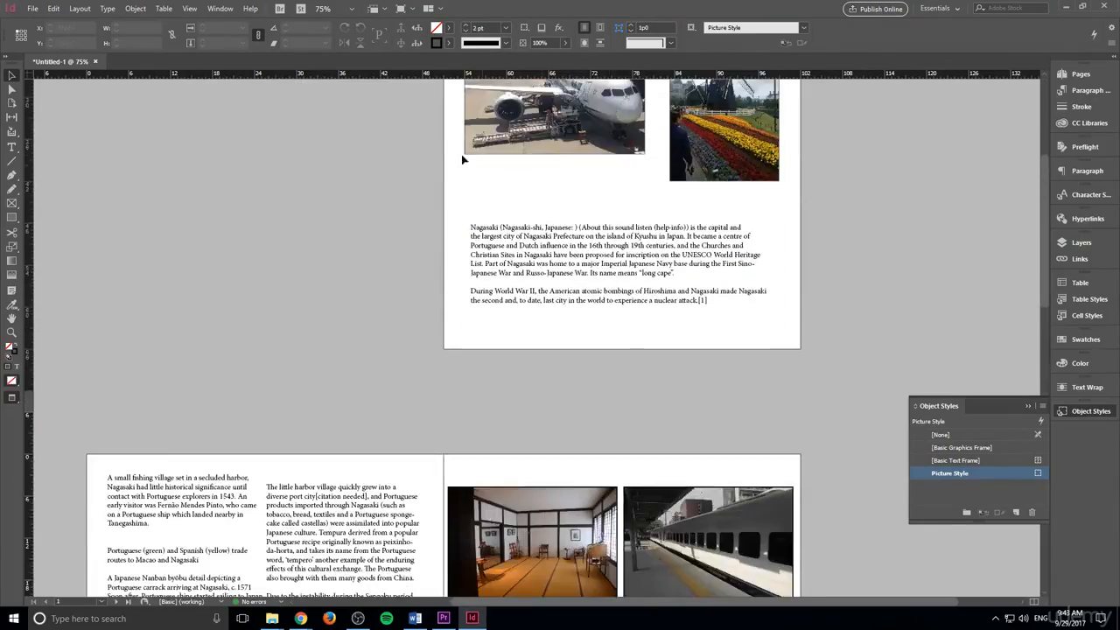
scroll(698, 301, down, 13)
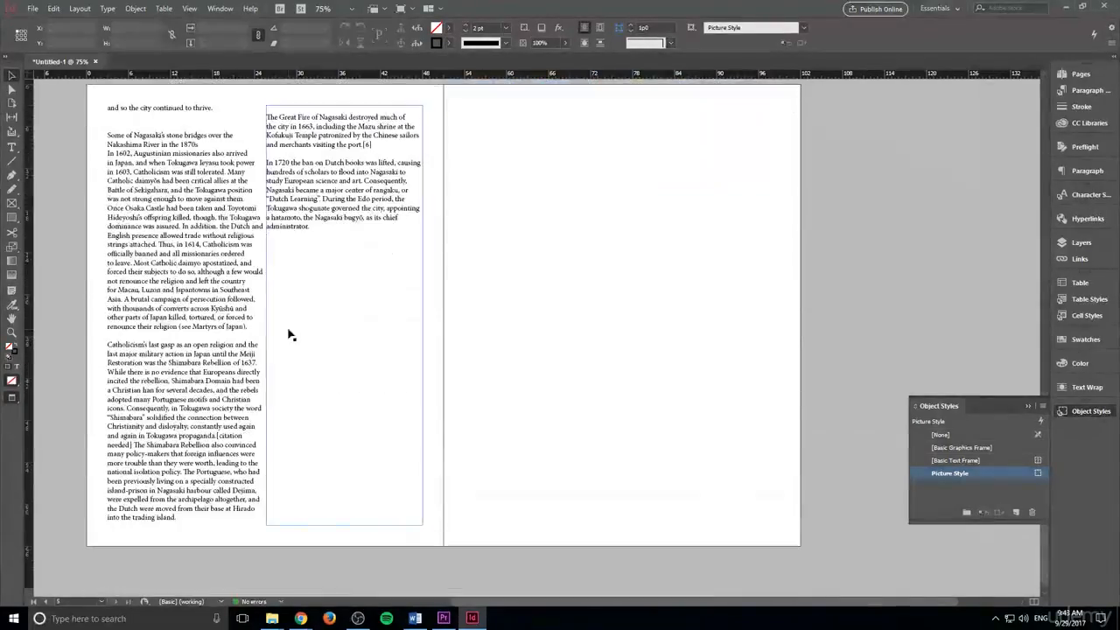
scroll(560, 345, up, 11)
scroll(674, 396, up, 5)
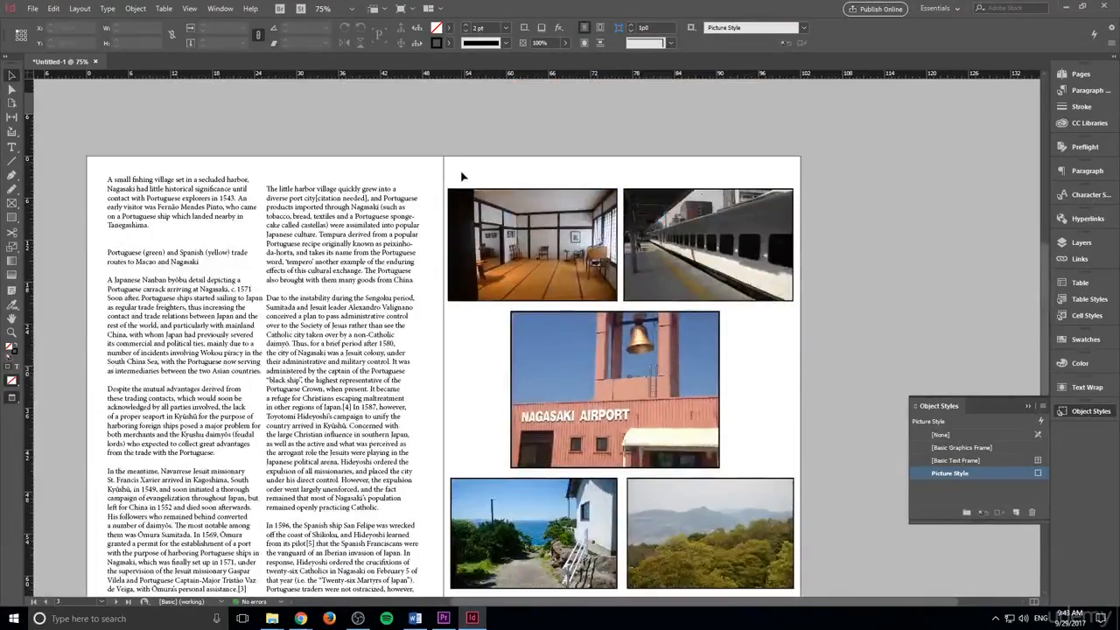
- Copy the five framed photos from page 3 onto page 5 and align the group within the blank page
scroll(742, 500, down, 7)
drag(460, 163, 807, 349)
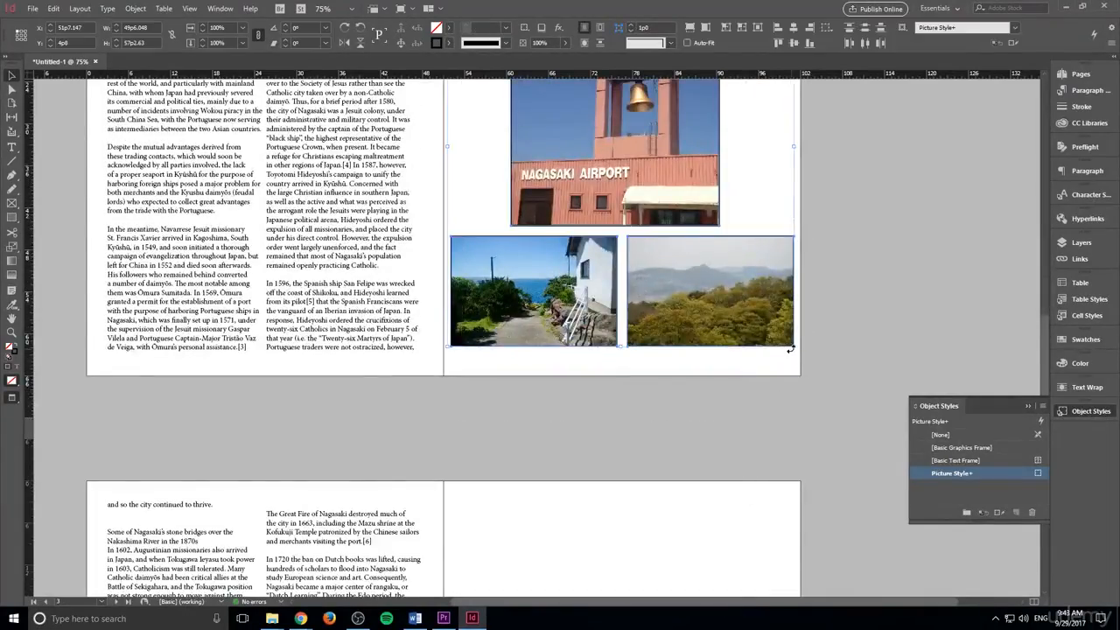
scroll(793, 349, down, 1)
scroll(792, 350, down, 4)
click(544, 316)
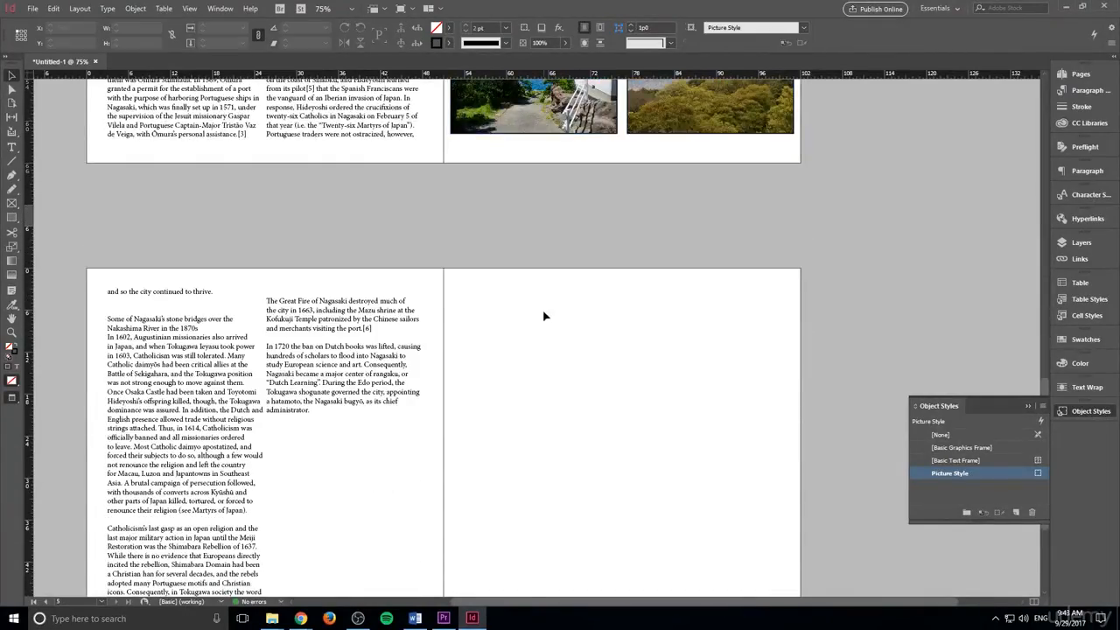
key(ctrl+v)
scroll(555, 299, down, 3)
drag(556, 302, 650, 332)
scroll(730, 362, down, 2)
click(788, 357)
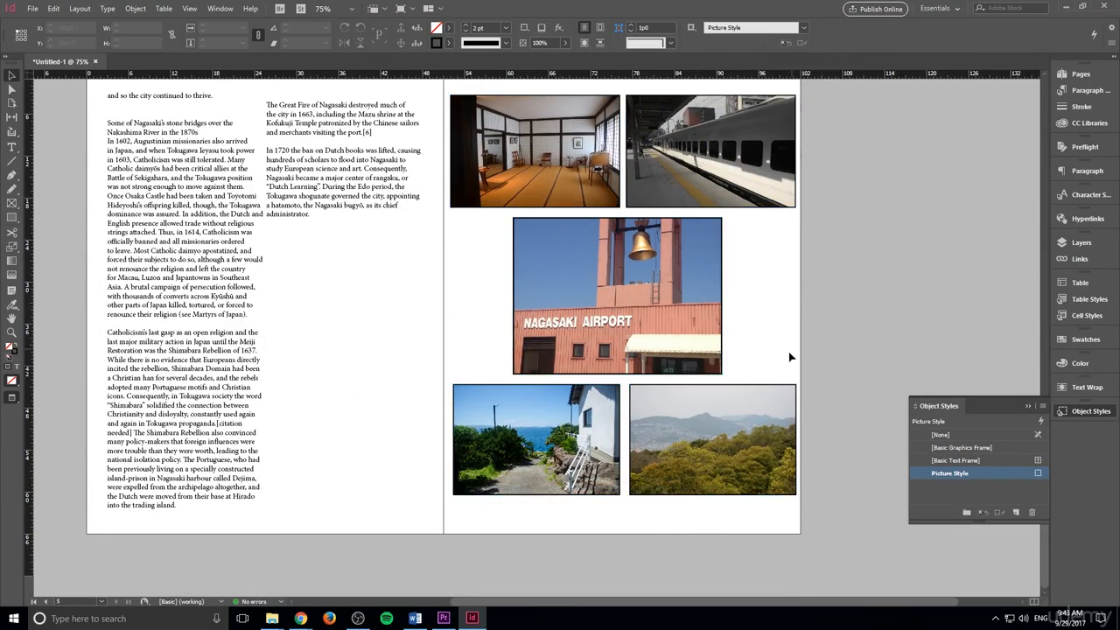
- Replace the central Nagasaki Airport photo on page 5 with IMG_0928.jpg from the Unit 8 folder
scroll(700, 354, up, 2)
click(639, 352)
right_click(645, 352)
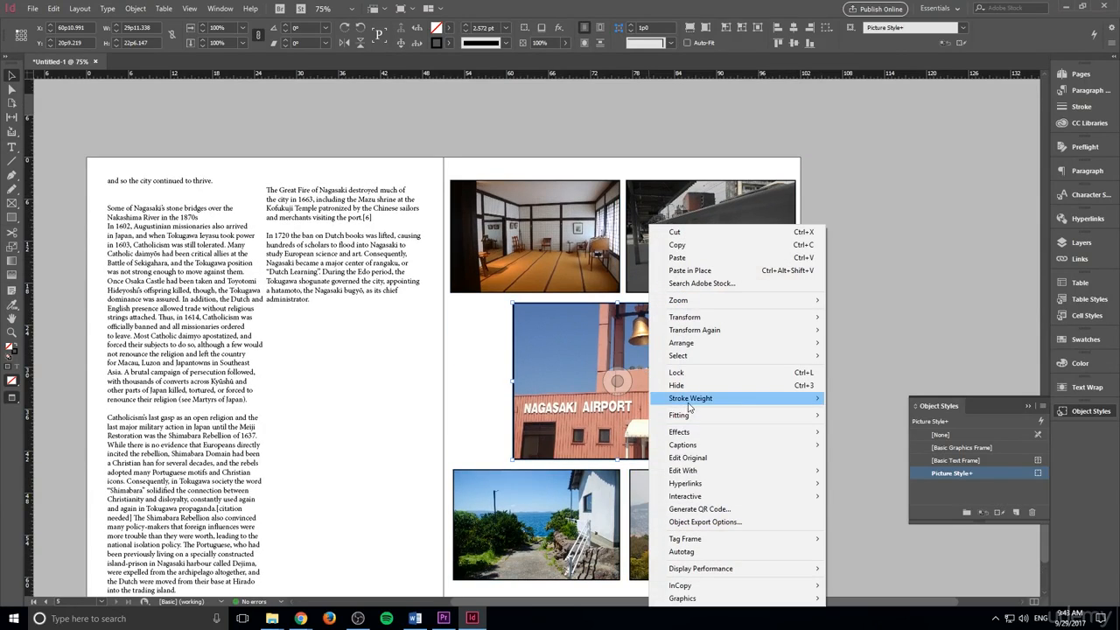
click(543, 328)
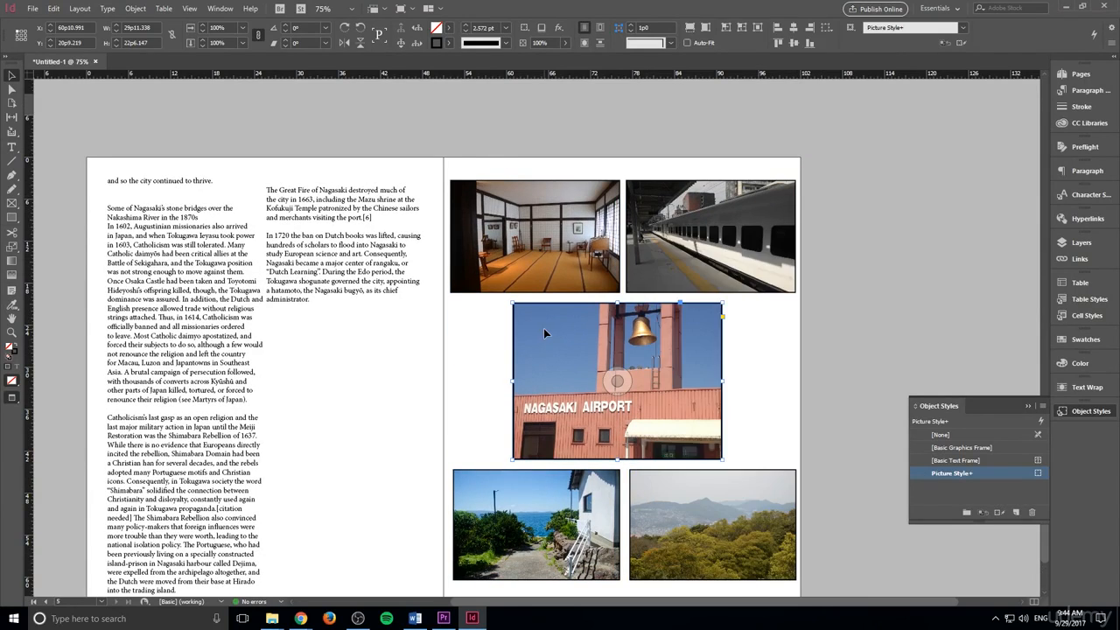
click(31, 8)
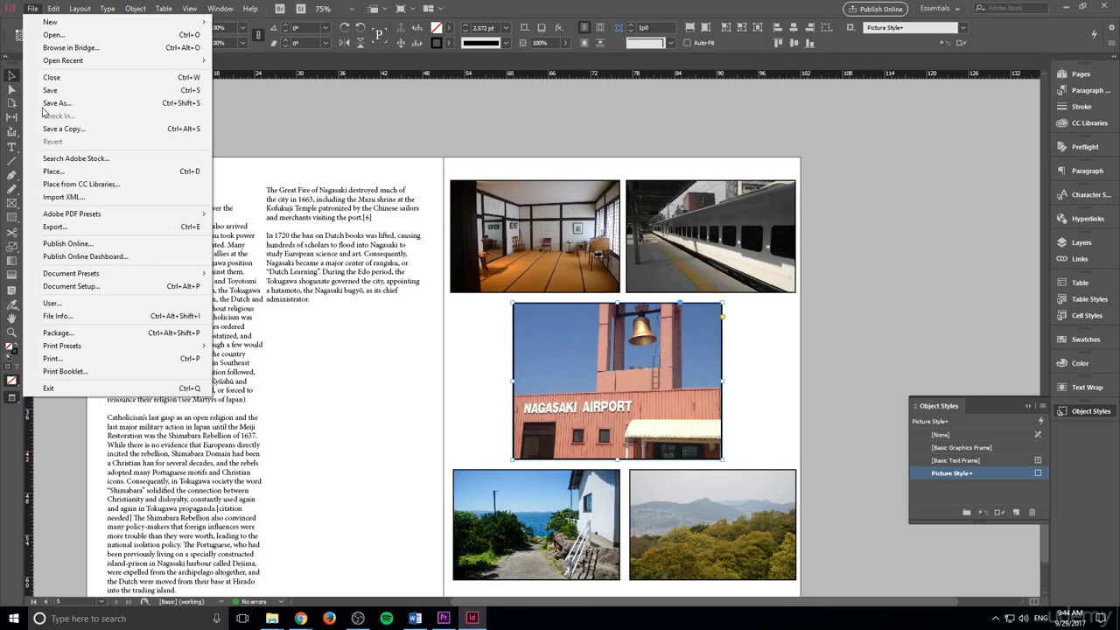
click(77, 161)
click(30, 5)
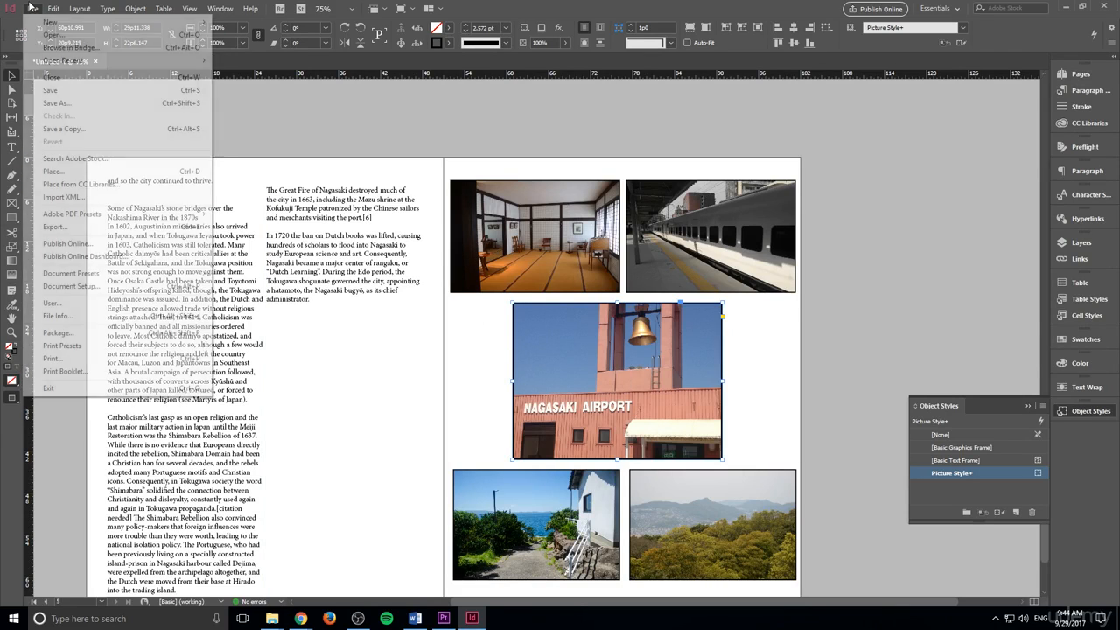
click(54, 170)
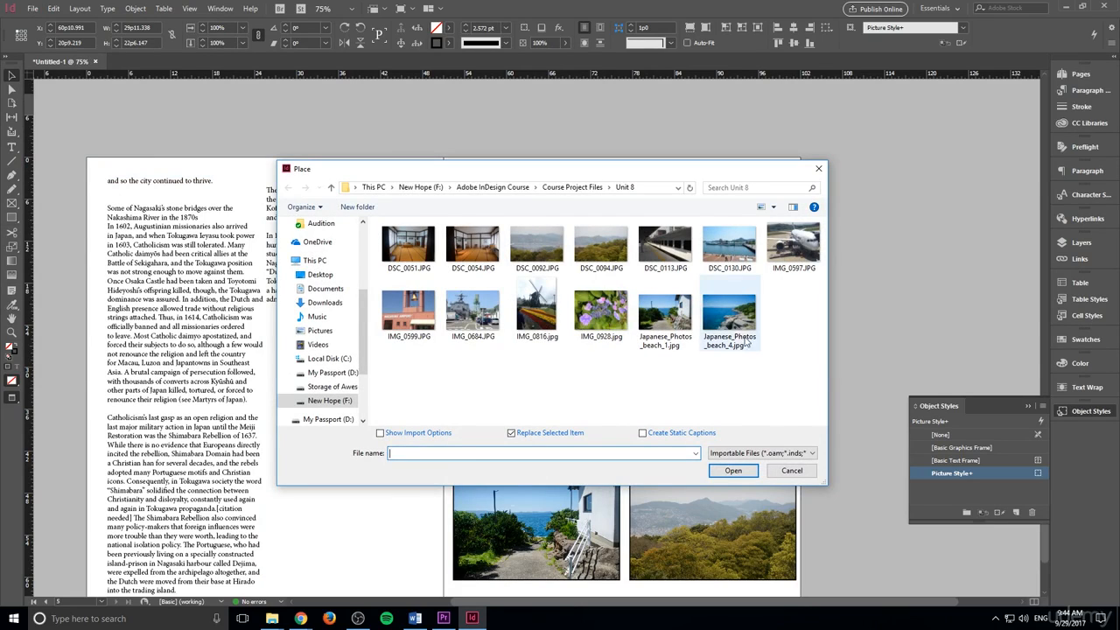
click(729, 313)
click(623, 336)
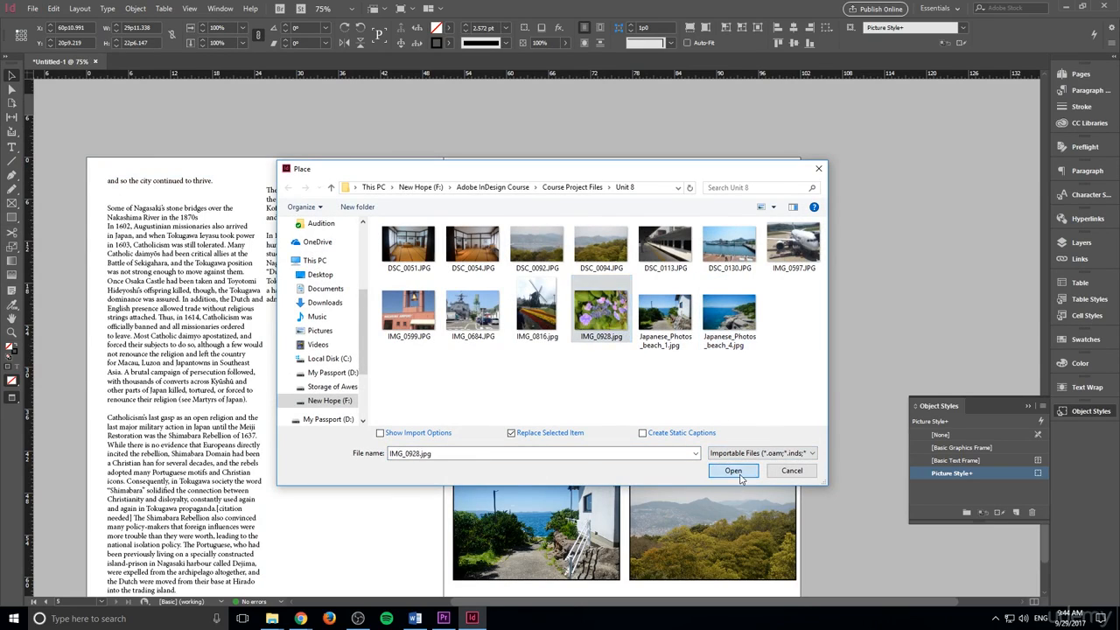
click(733, 471)
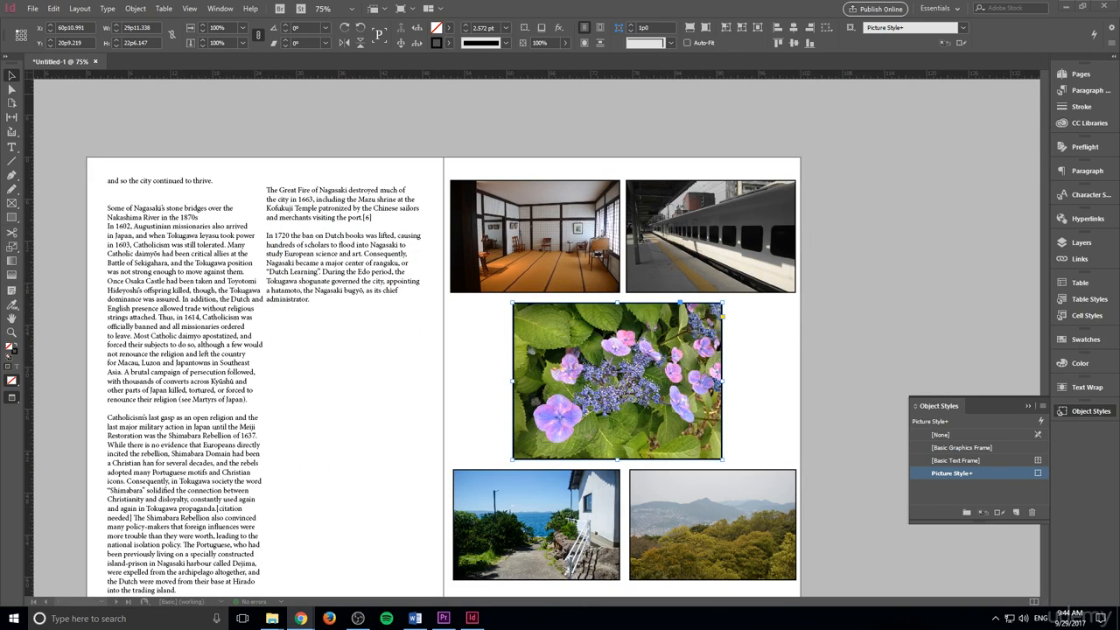
- Replace the train platform photo on page 5 with Japanese_Photos_beach_4.jpg
click(704, 234)
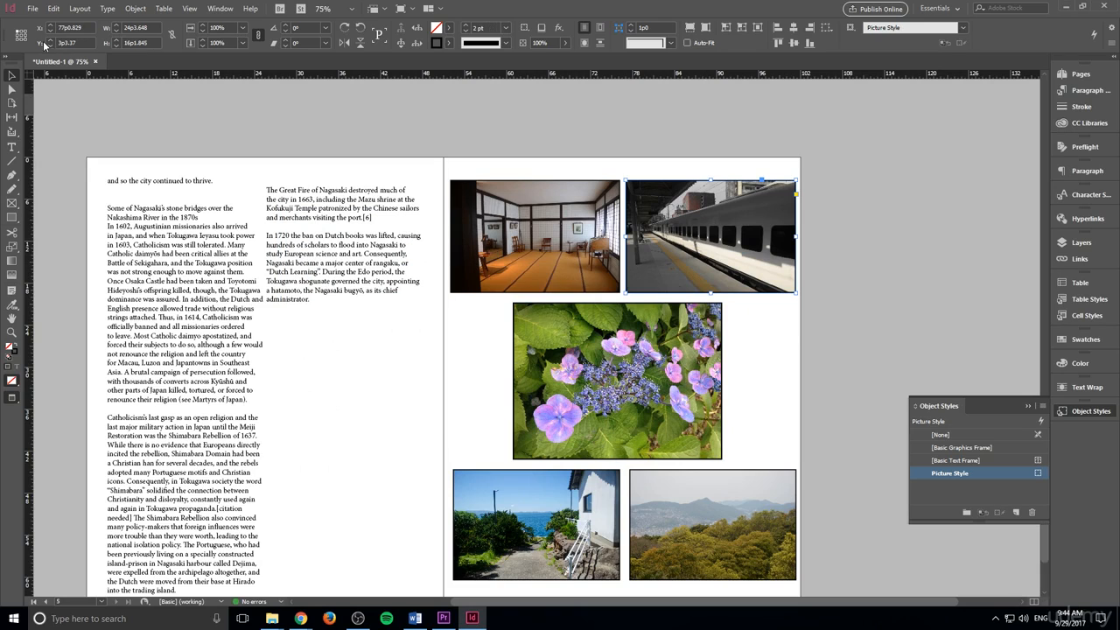
click(31, 7)
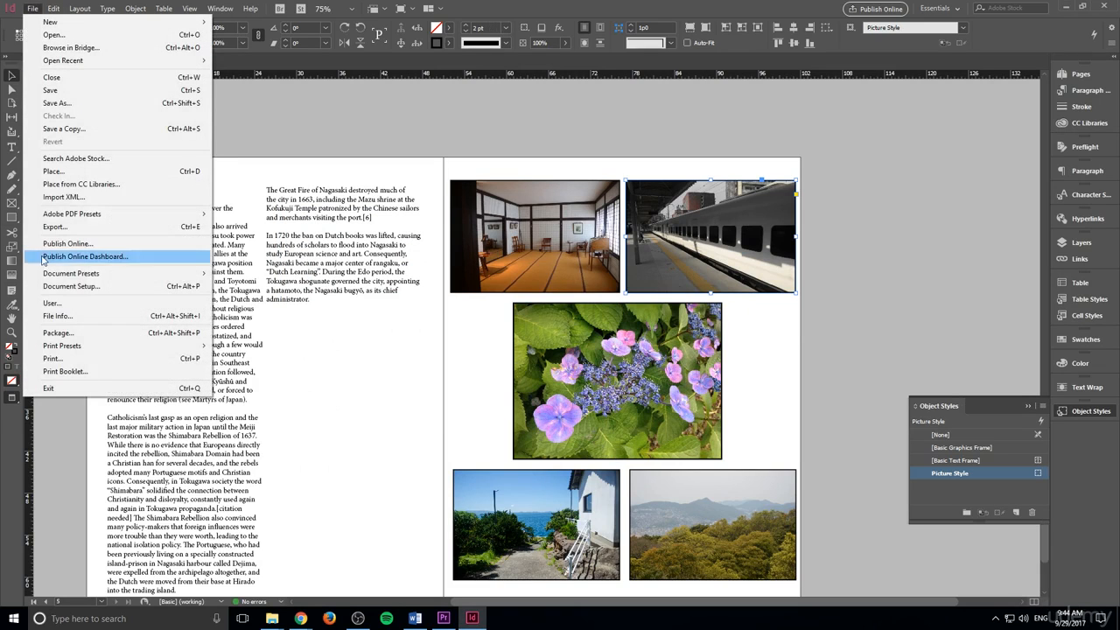
click(51, 175)
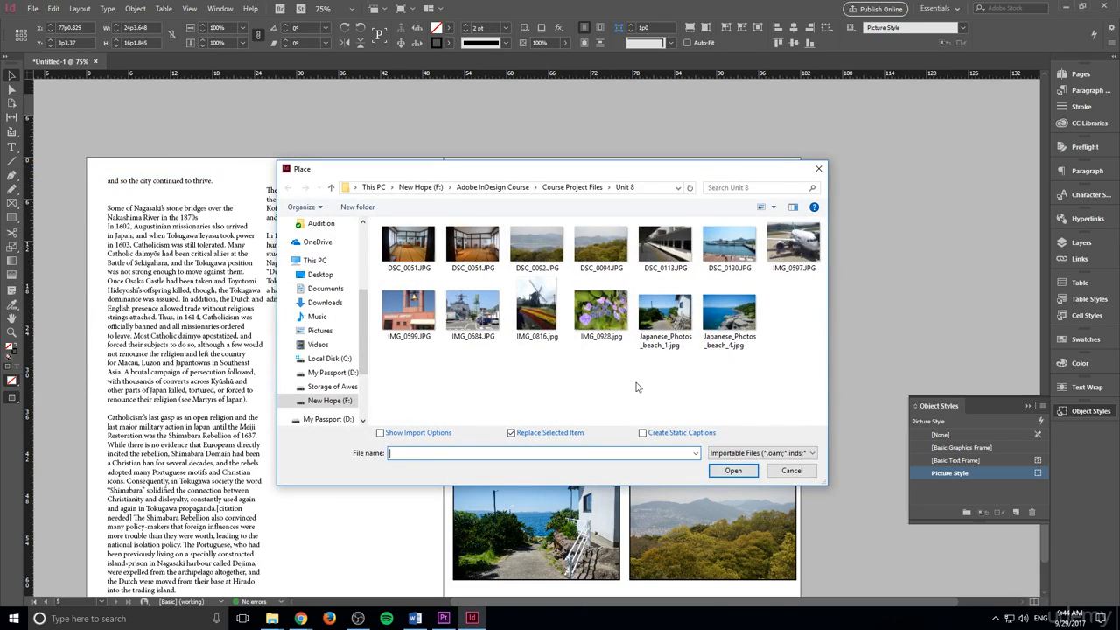
click(728, 317)
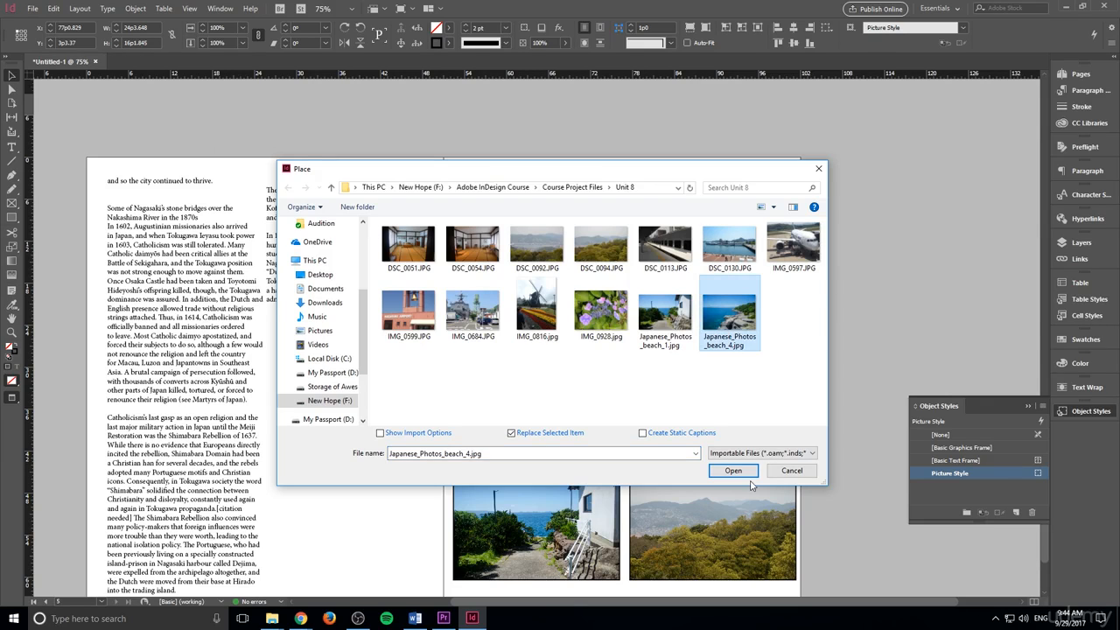
click(733, 471)
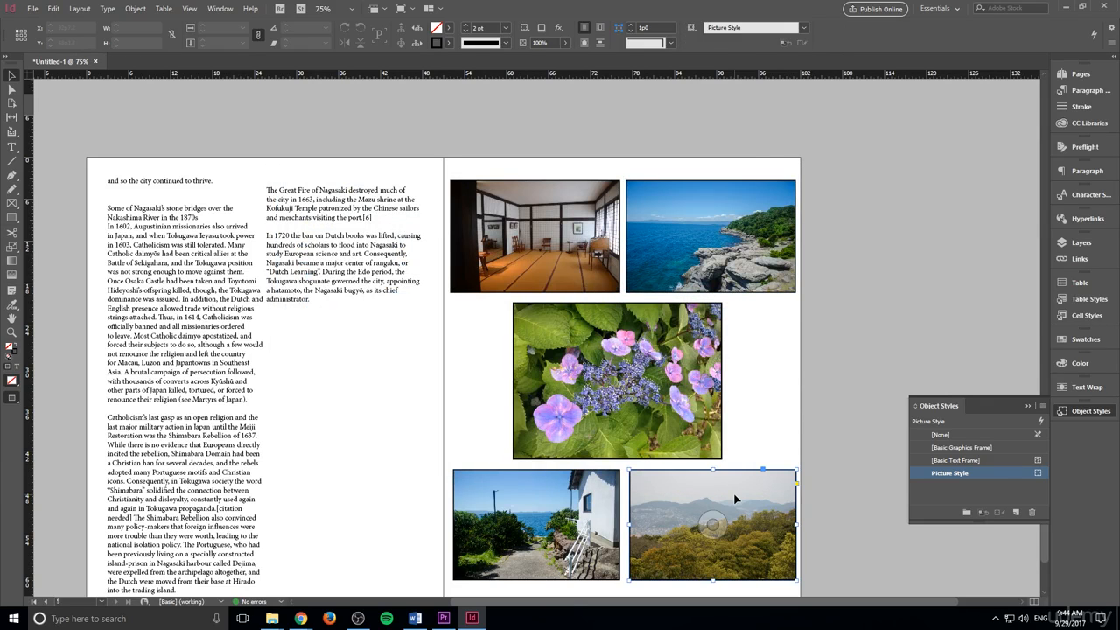
- Replace the forested hillside photo on page 5 with the hazier mountain view, DSC_0092.JPG
click(32, 8)
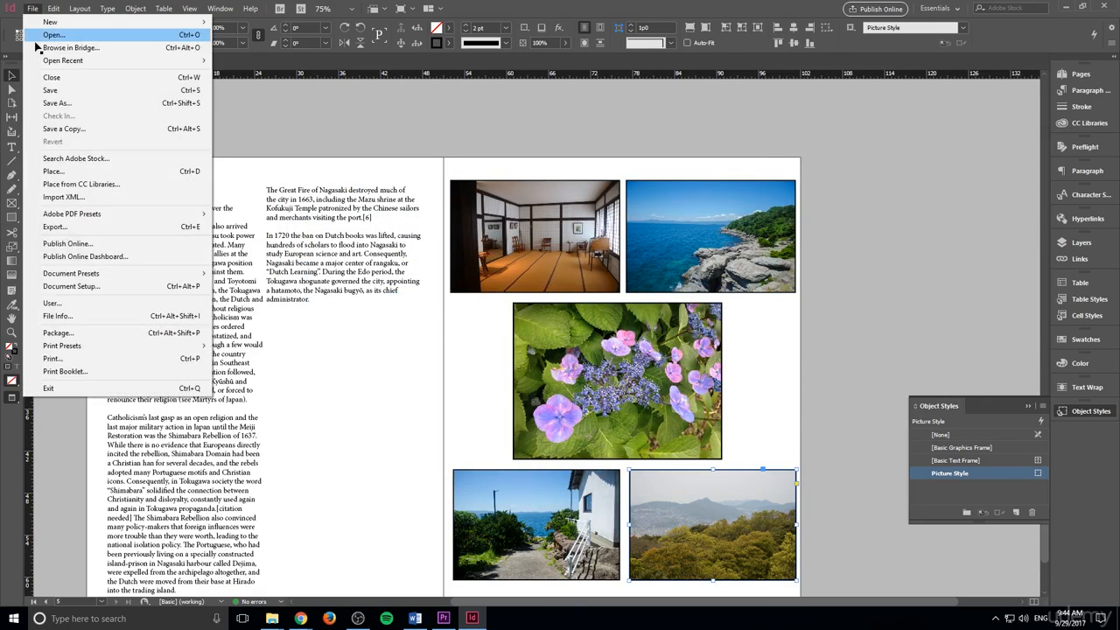
click(62, 170)
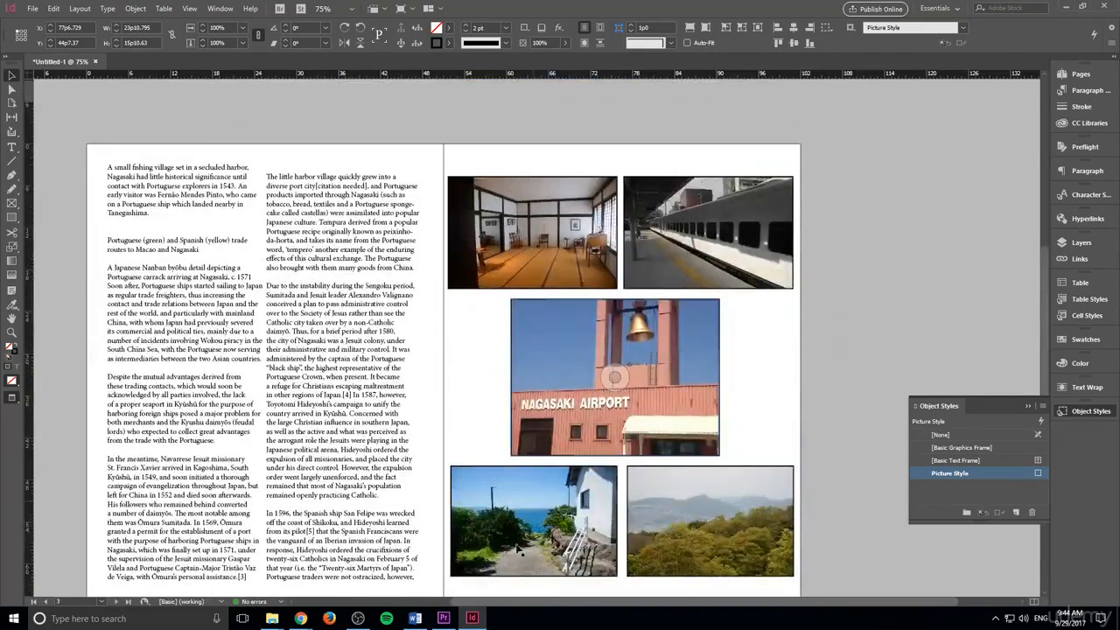
scroll(517, 548, up, 10)
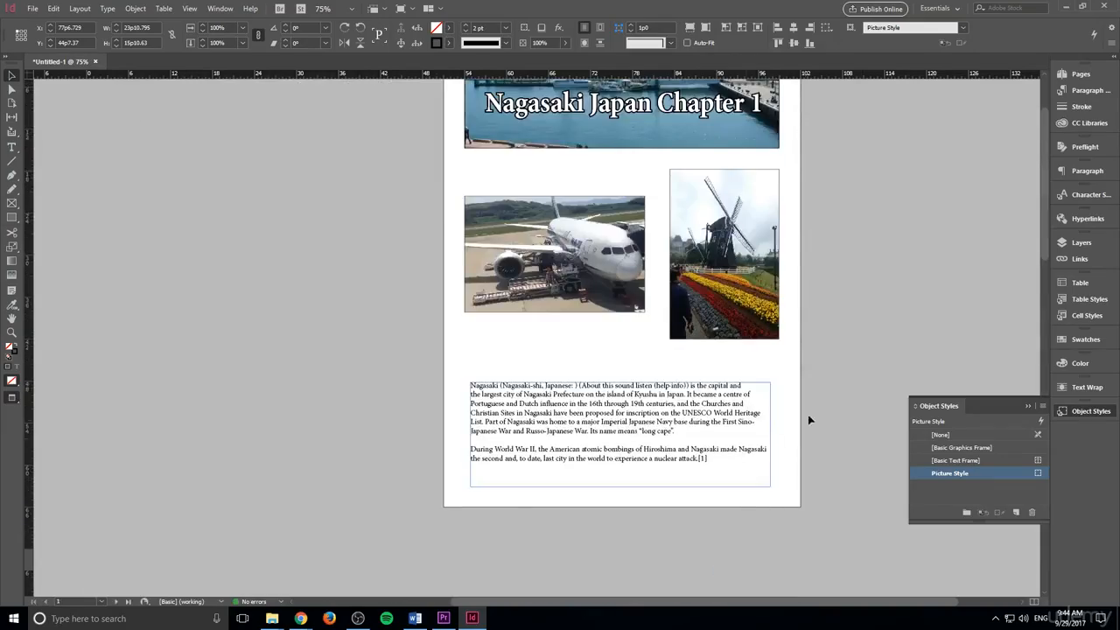
scroll(809, 420, down, 15)
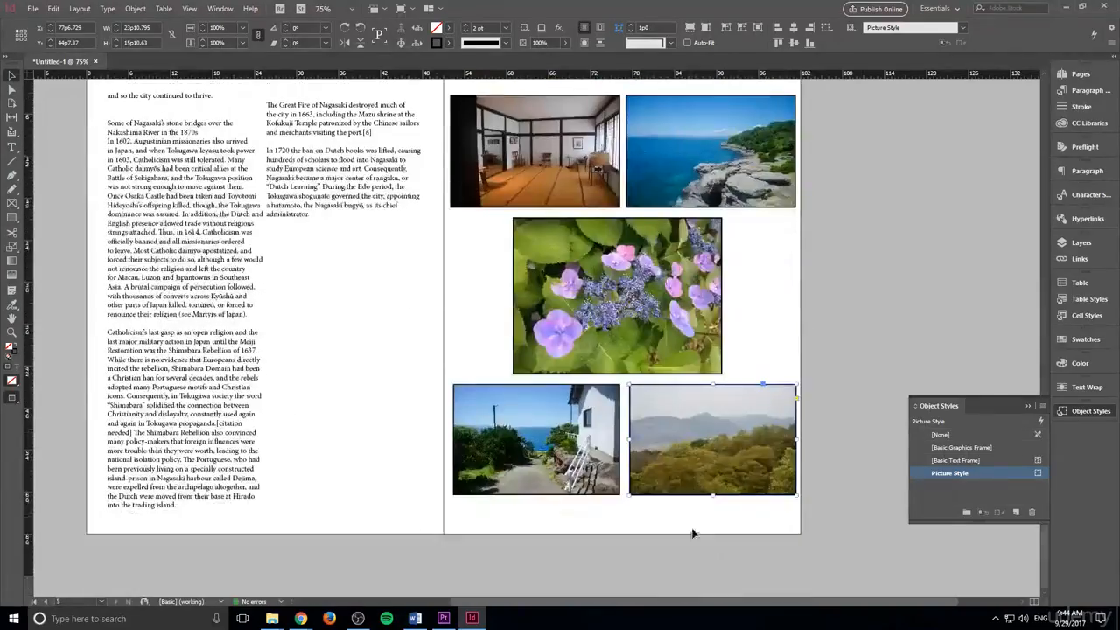
click(32, 9)
click(53, 184)
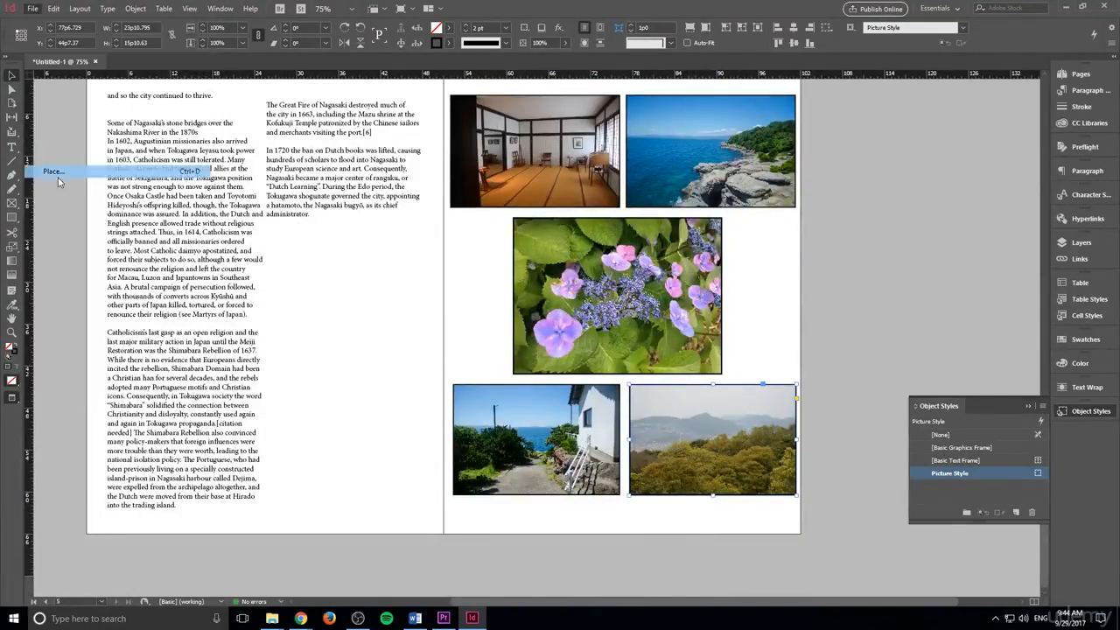
click(733, 471)
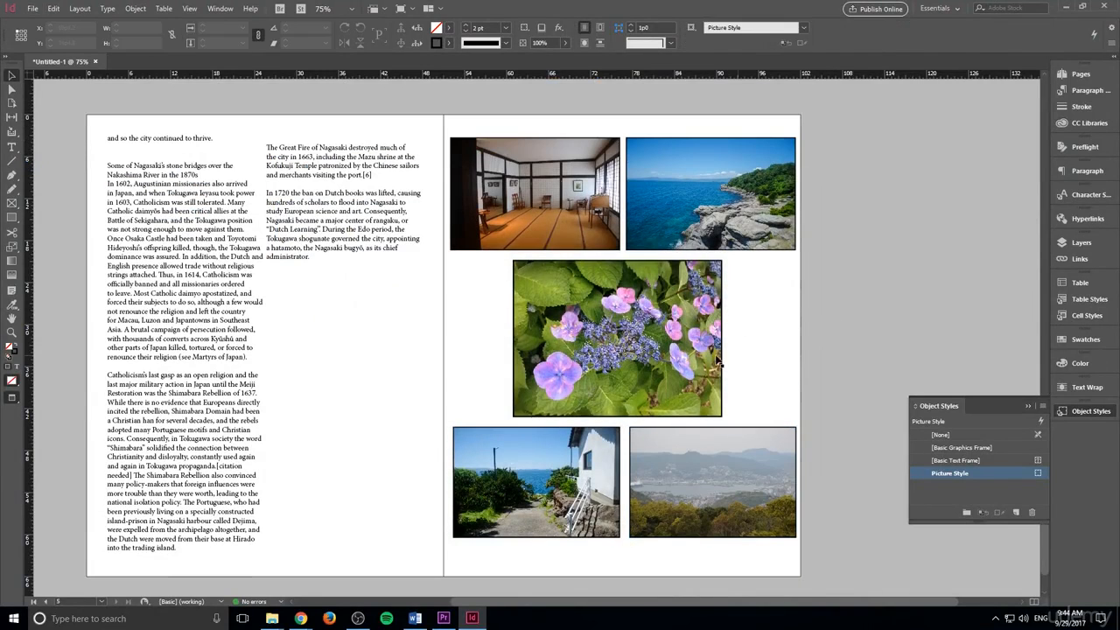
- Replace the tatami room photo on page 5 with DSC_0051.JPG
scroll(498, 233, up, 1)
click(497, 232)
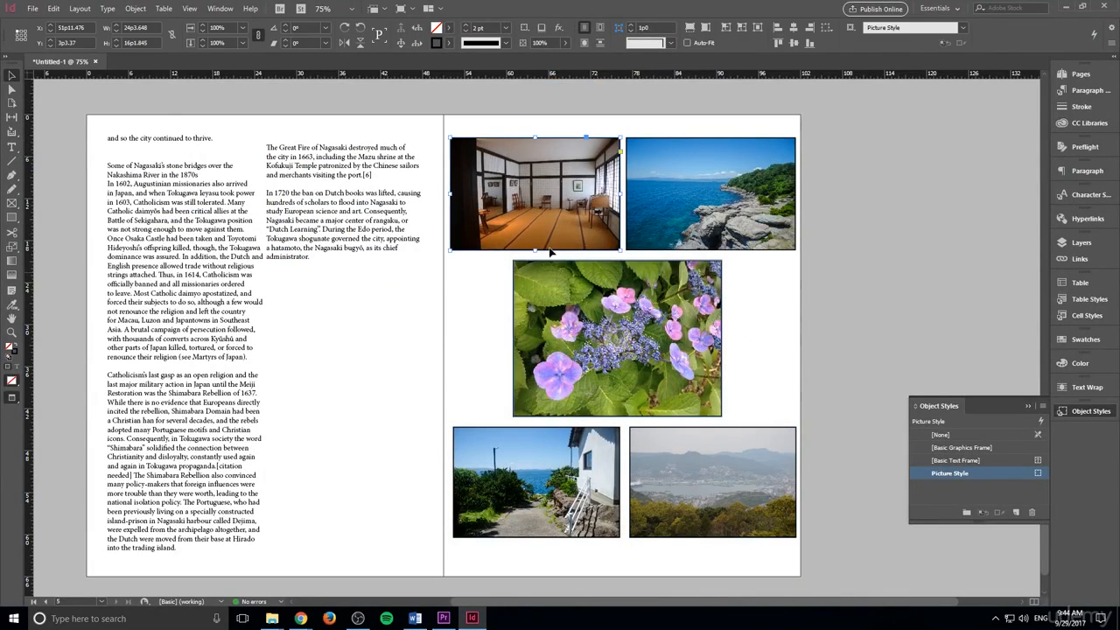
click(32, 9)
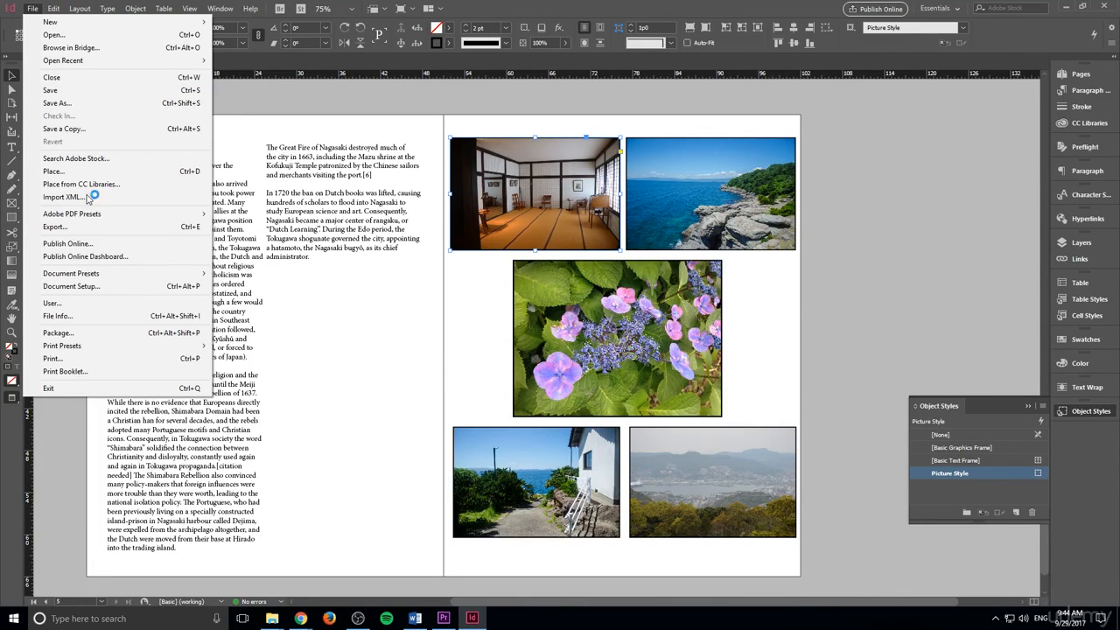
click(53, 170)
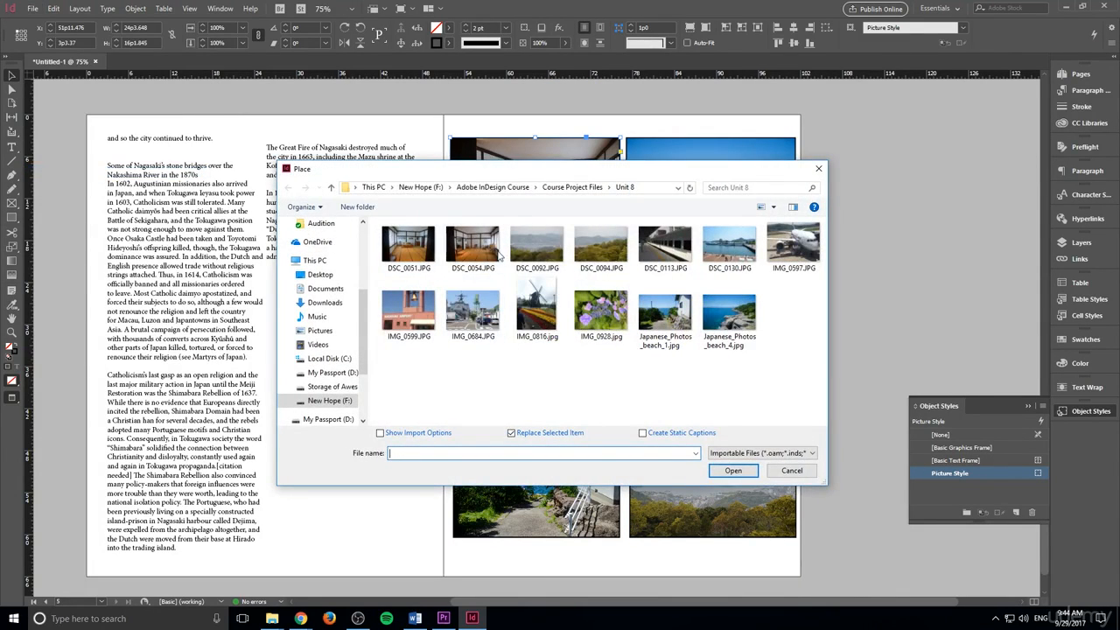
drag(518, 171, 524, 249)
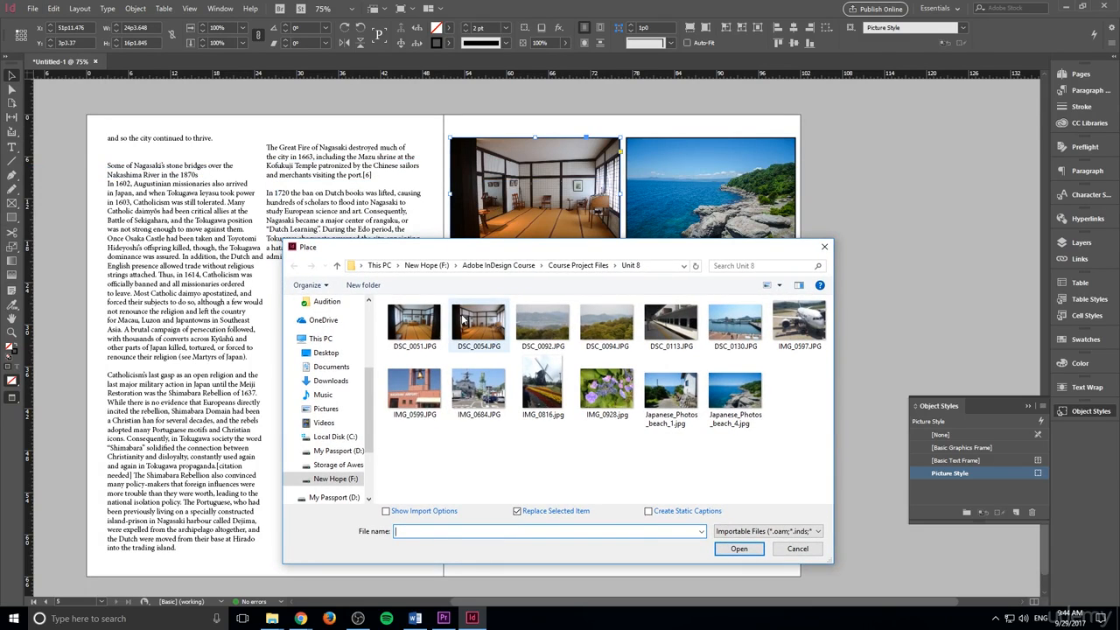
click(414, 323)
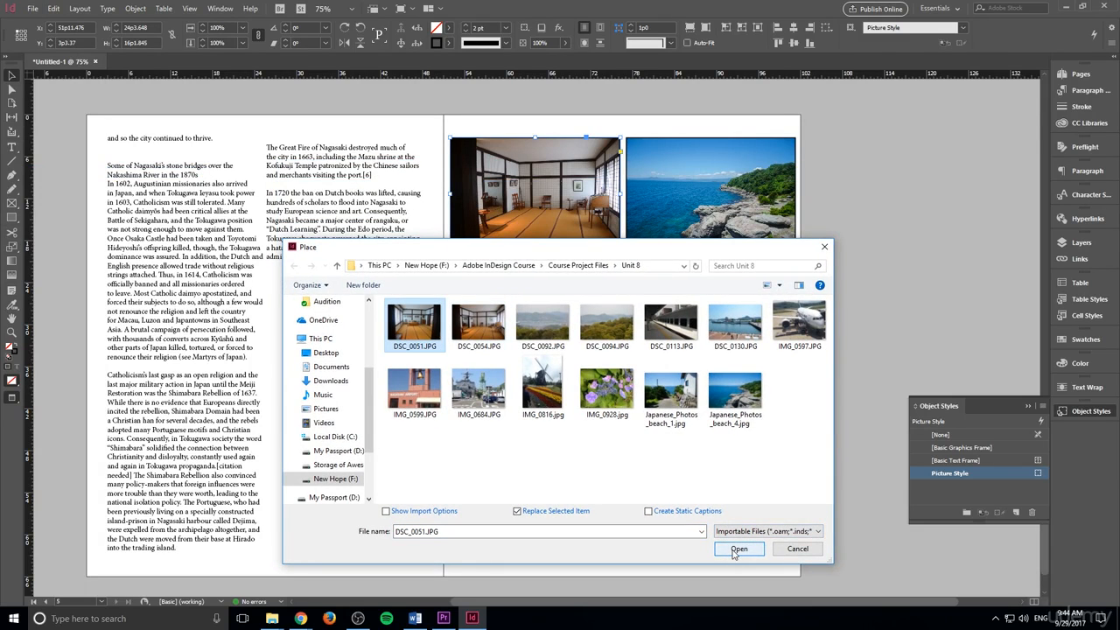
click(737, 549)
- Check which photos the earlier pages already use, and replace the seaside path photo on page 5 with IMG_0684.JPG
scroll(664, 438, up, 10)
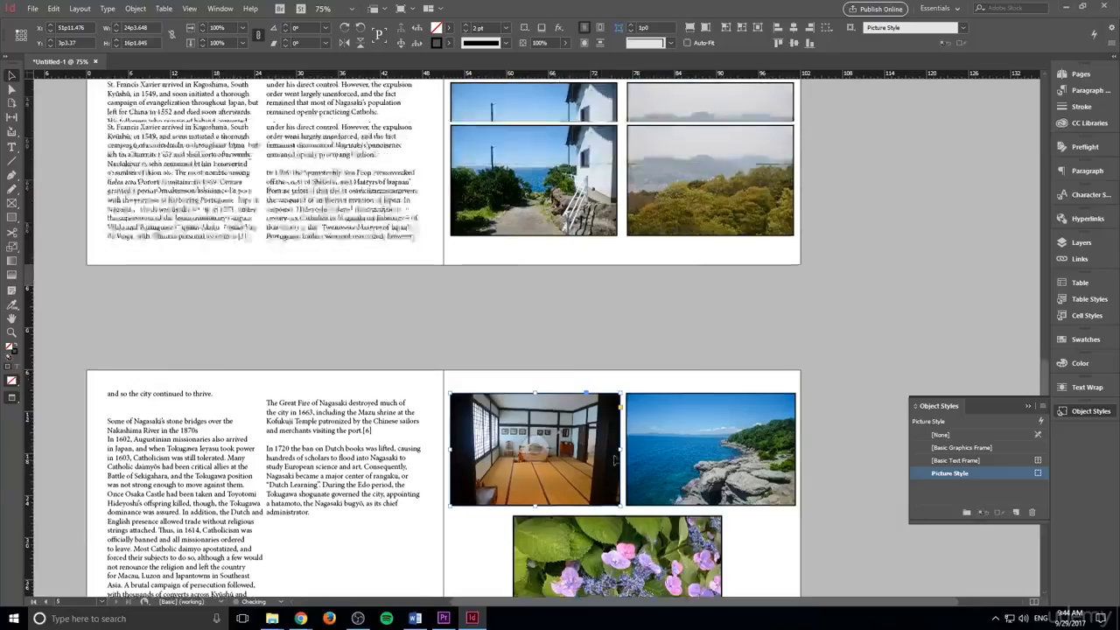
scroll(610, 405, up, 5)
scroll(595, 307, down, 8)
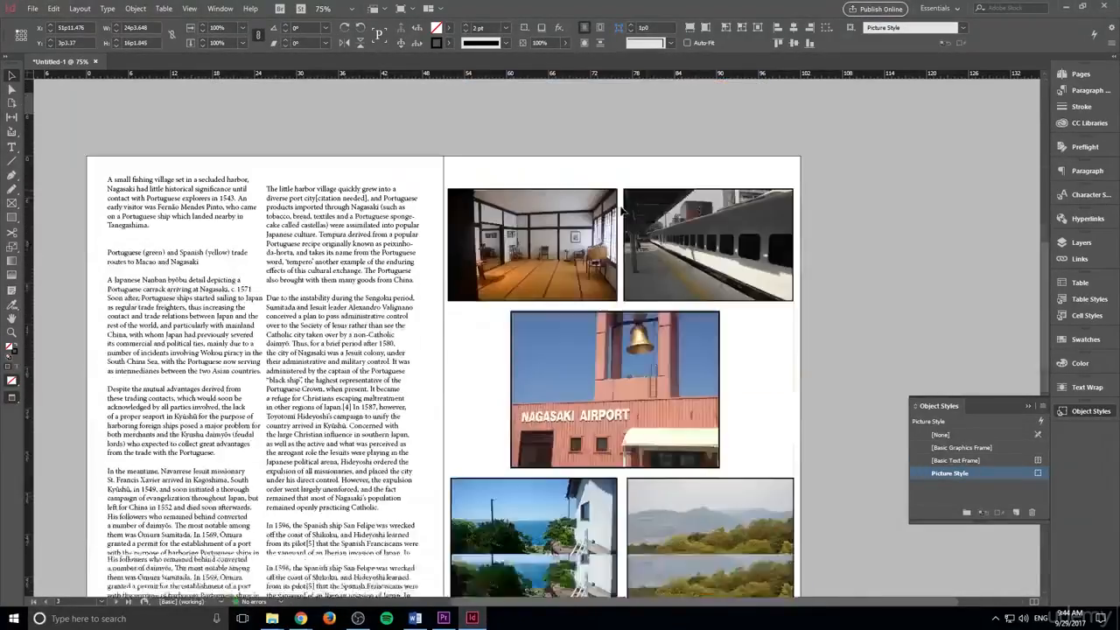
scroll(618, 217, down, 5)
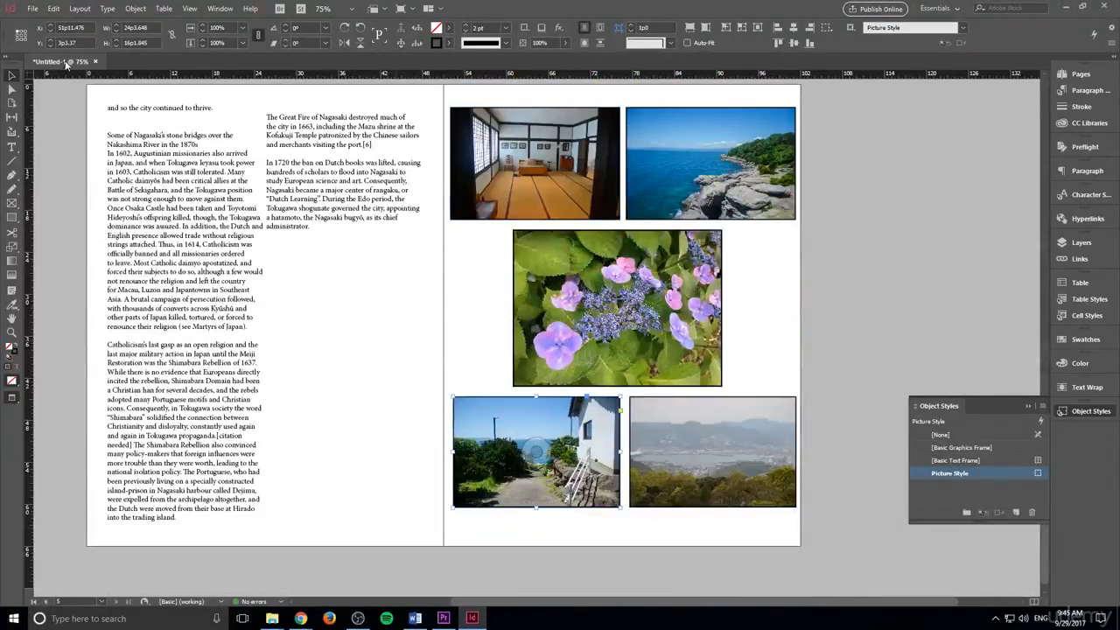
click(29, 8)
click(75, 173)
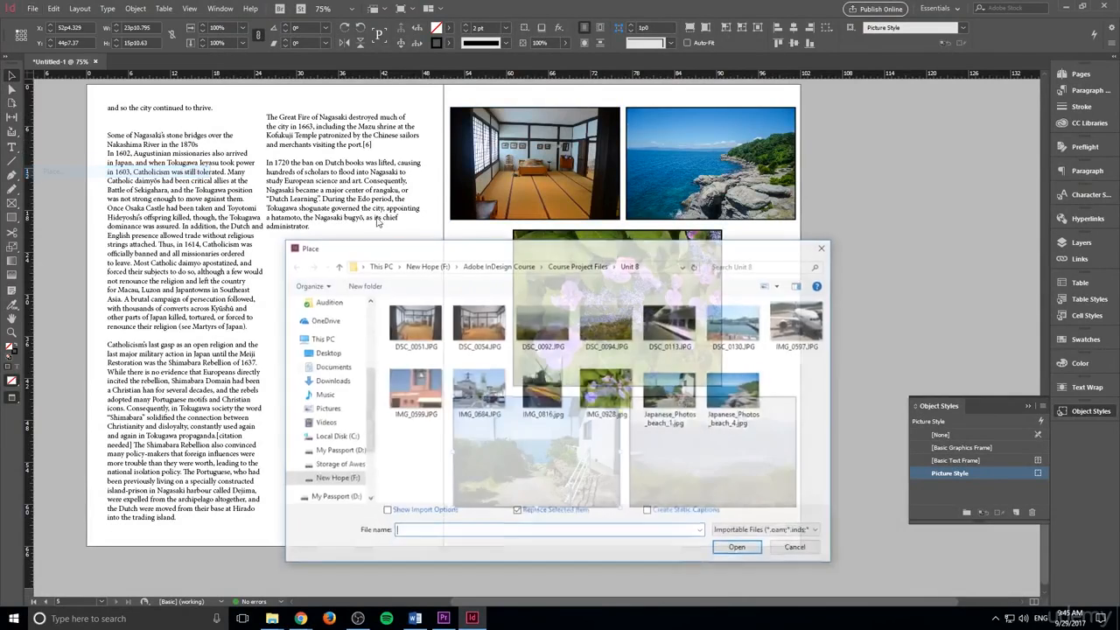
click(478, 391)
click(739, 548)
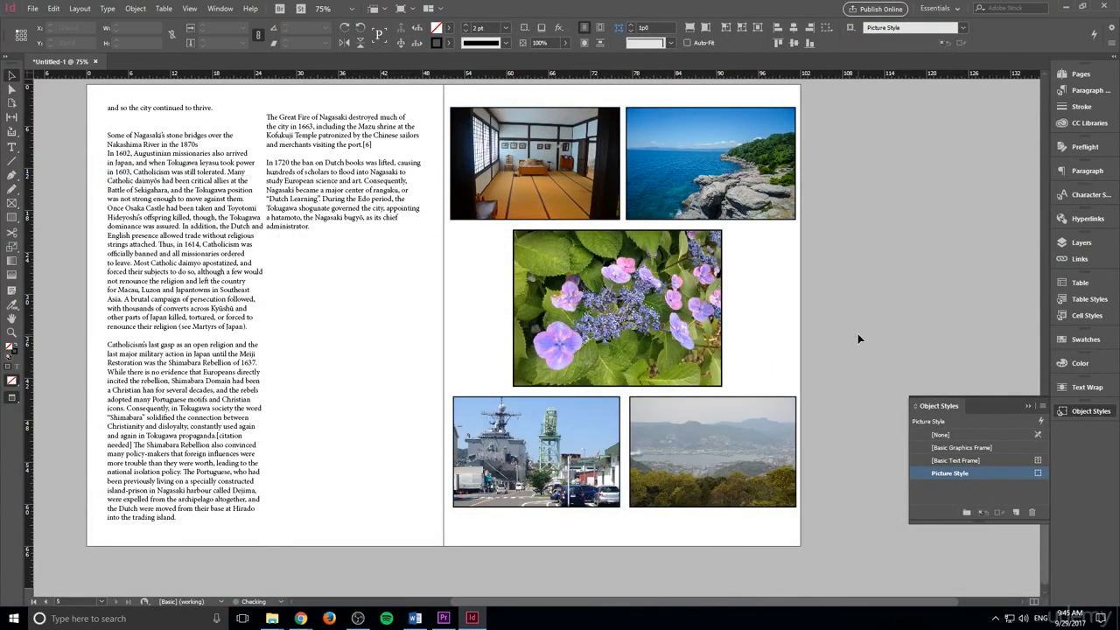
- Compare the finished photo page 5 with the layouts of the earlier pages
scroll(731, 342, down, 1)
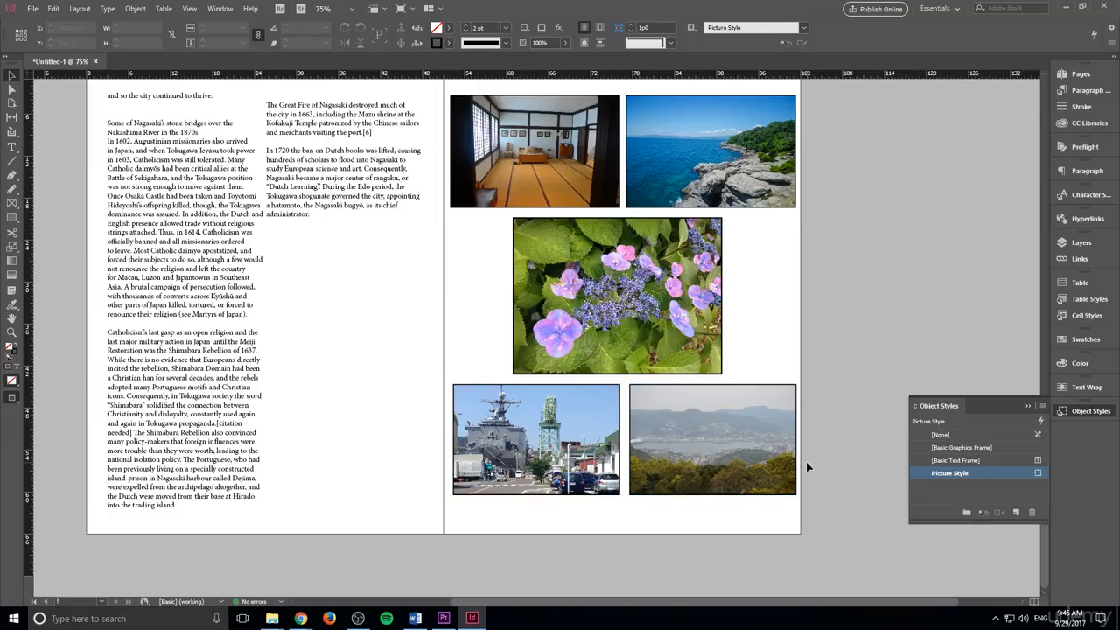
scroll(717, 455, up, 1)
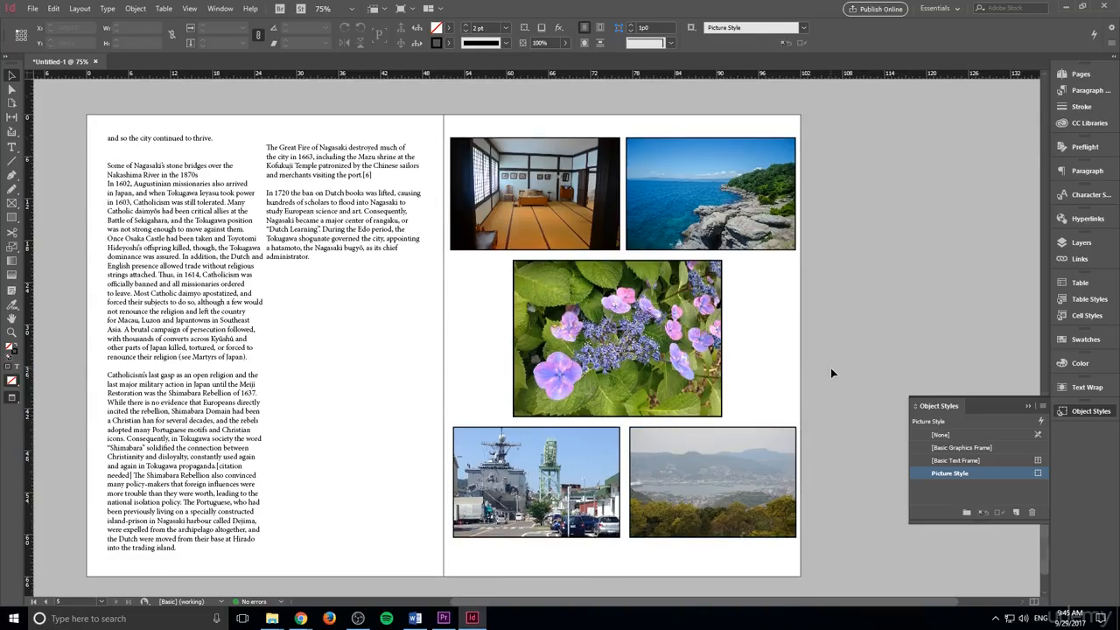
scroll(832, 373, up, 20)
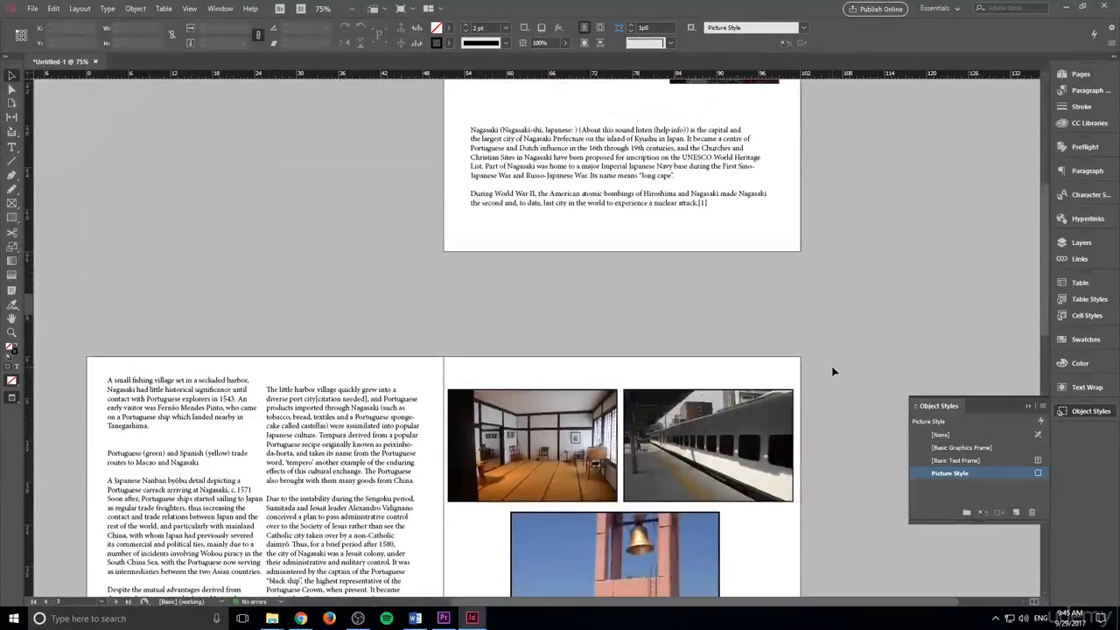
scroll(831, 371, up, 5)
scroll(826, 358, down, 20)
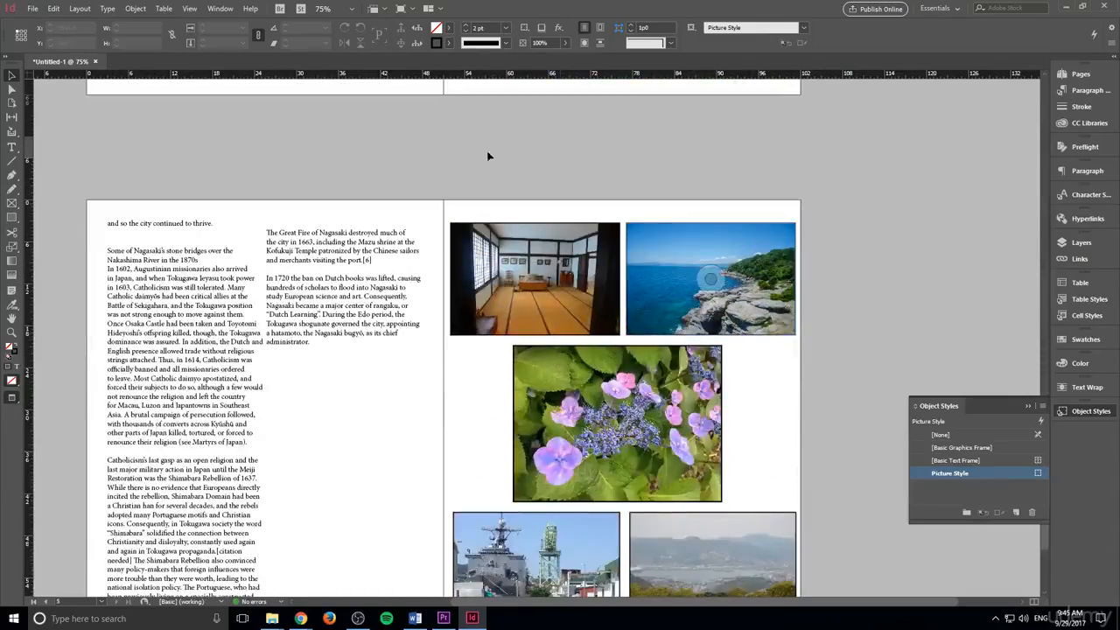
- Open the A-Title master page for editing
scroll(863, 282, up, 4)
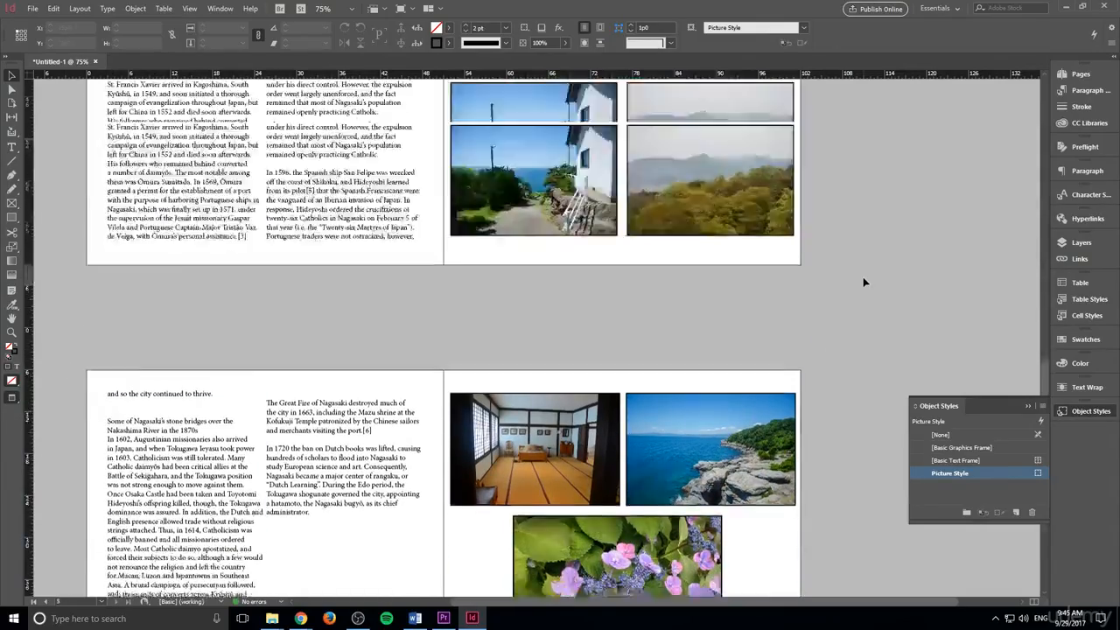
scroll(862, 282, up, 15)
scroll(860, 312, down, 5)
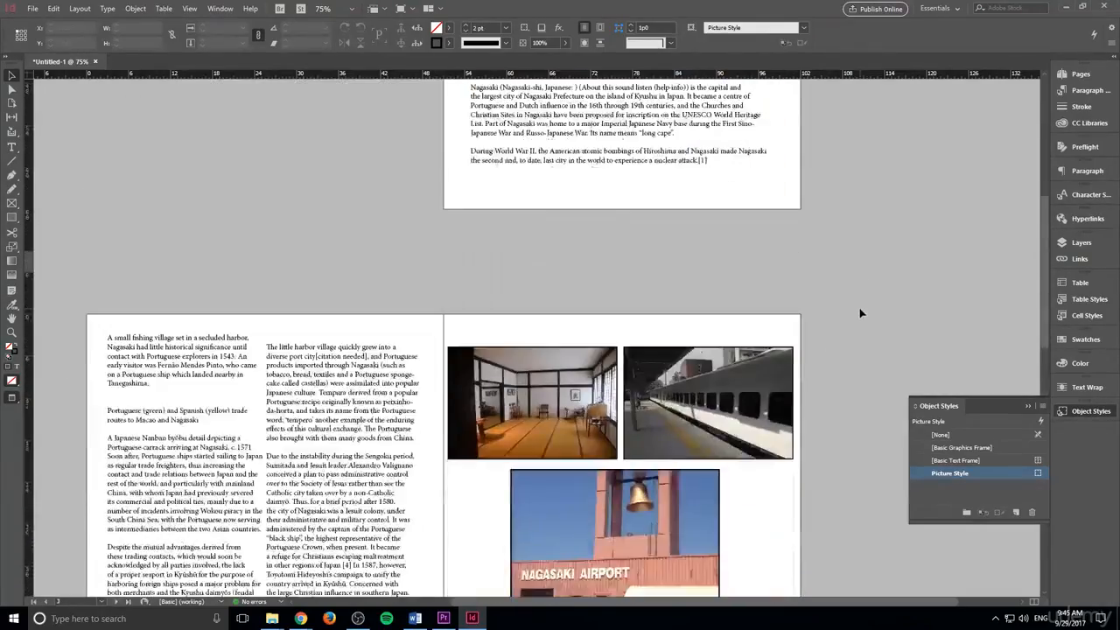
scroll(860, 313, up, 9)
scroll(859, 307, down, 1)
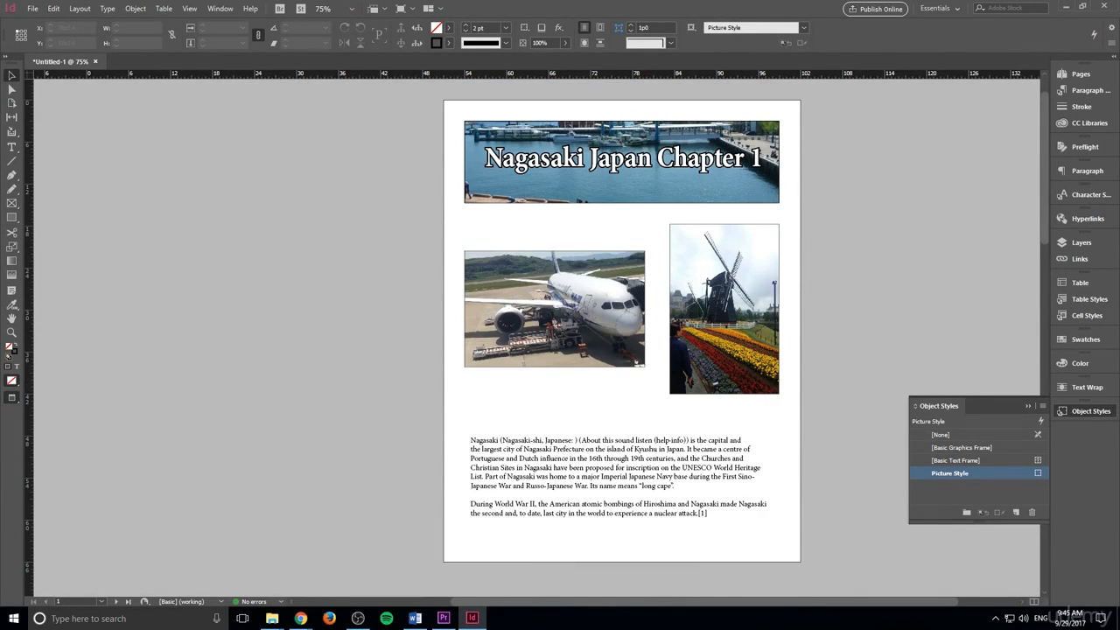
click(1079, 74)
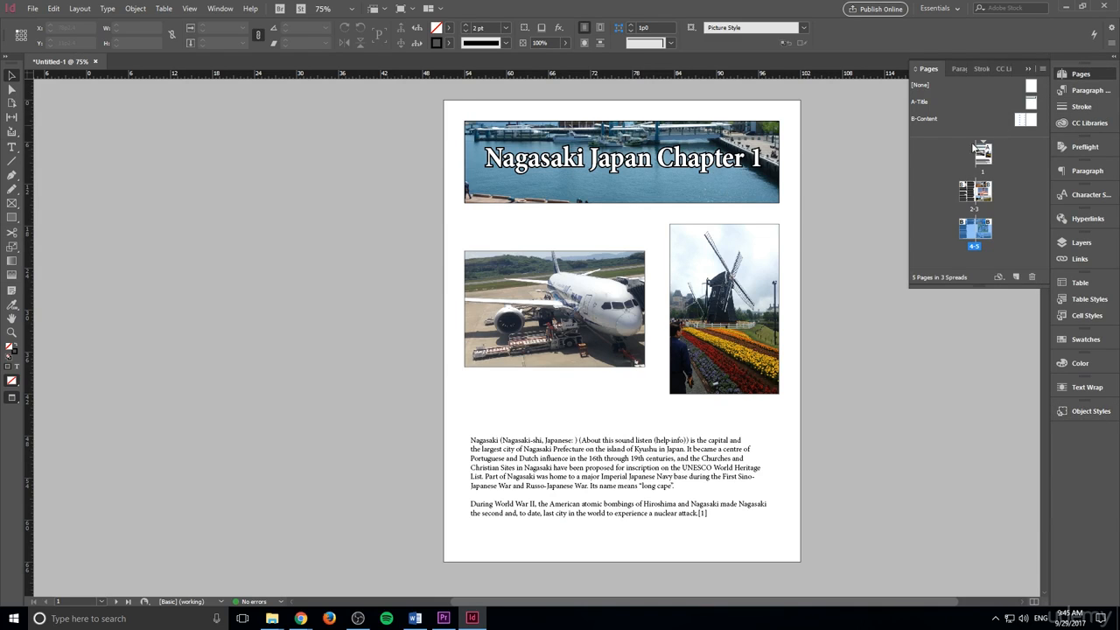
scroll(799, 233, up, 1)
scroll(799, 228, down, 1)
double_click(1029, 102)
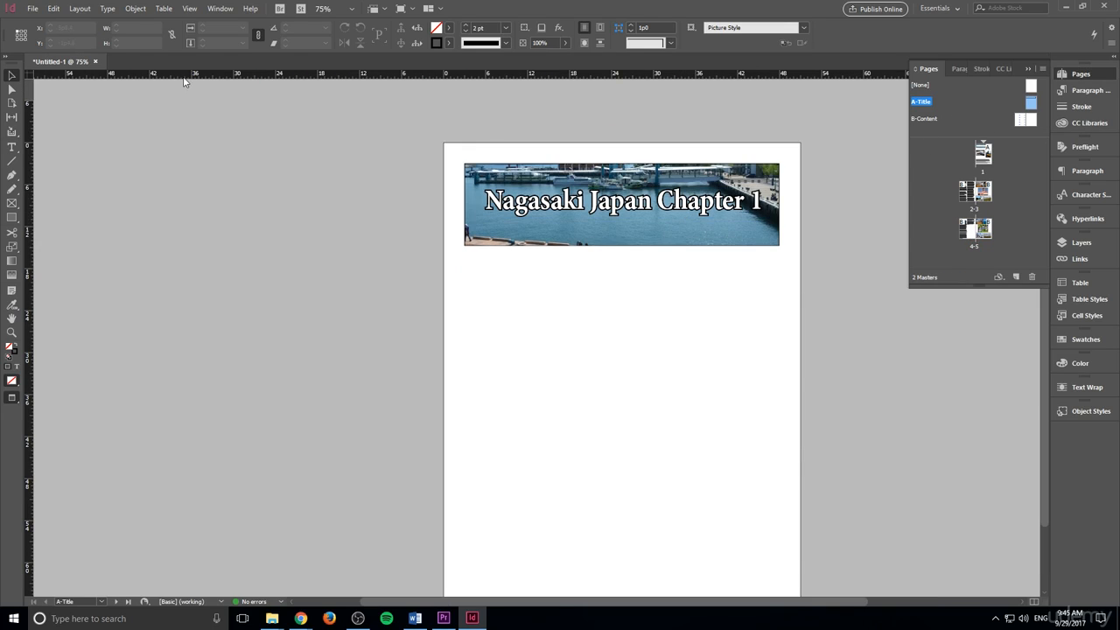
- Add a text frame about 7p4 by 2p5 in the upper-left corner of A-Title, containing a Current Page Number marker
click(15, 151)
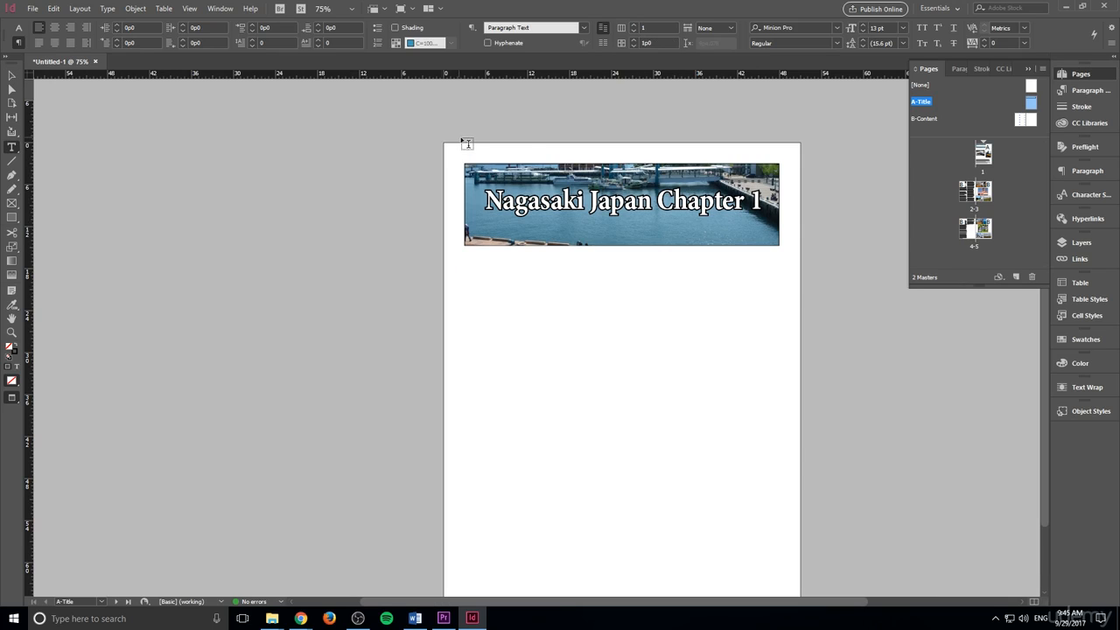
drag(450, 146, 499, 162)
right_click(493, 153)
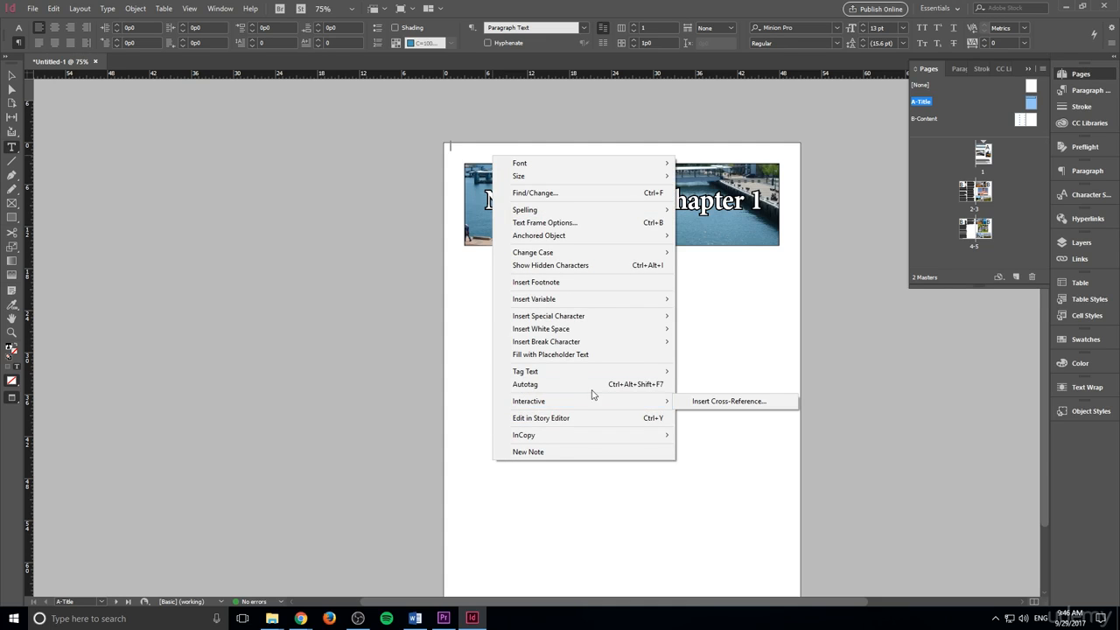
mouse_move(595, 315)
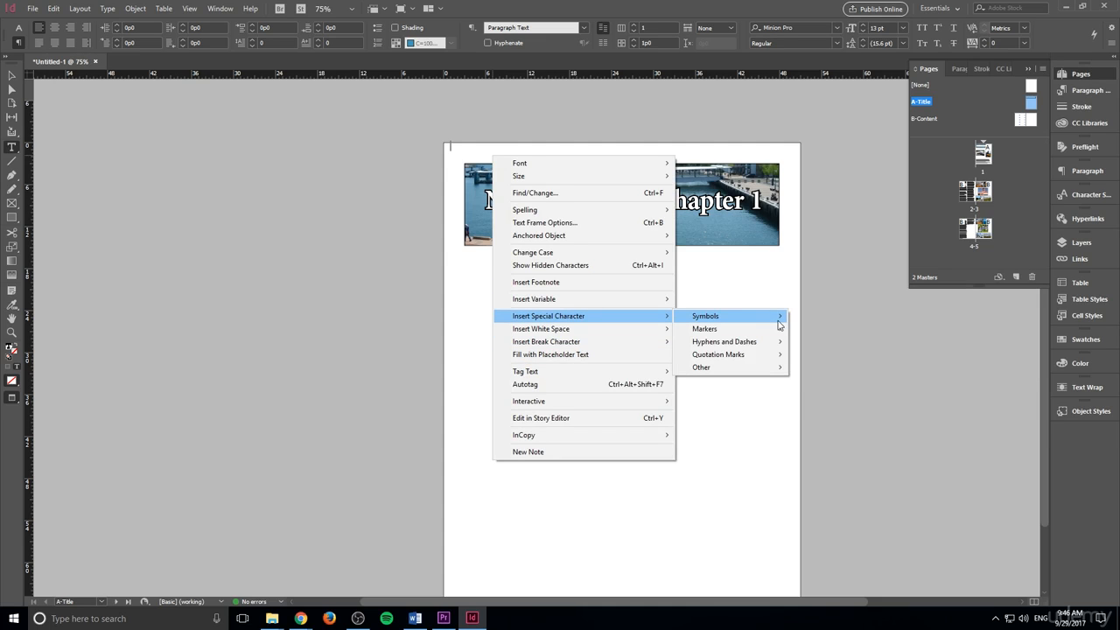
mouse_move(778, 321)
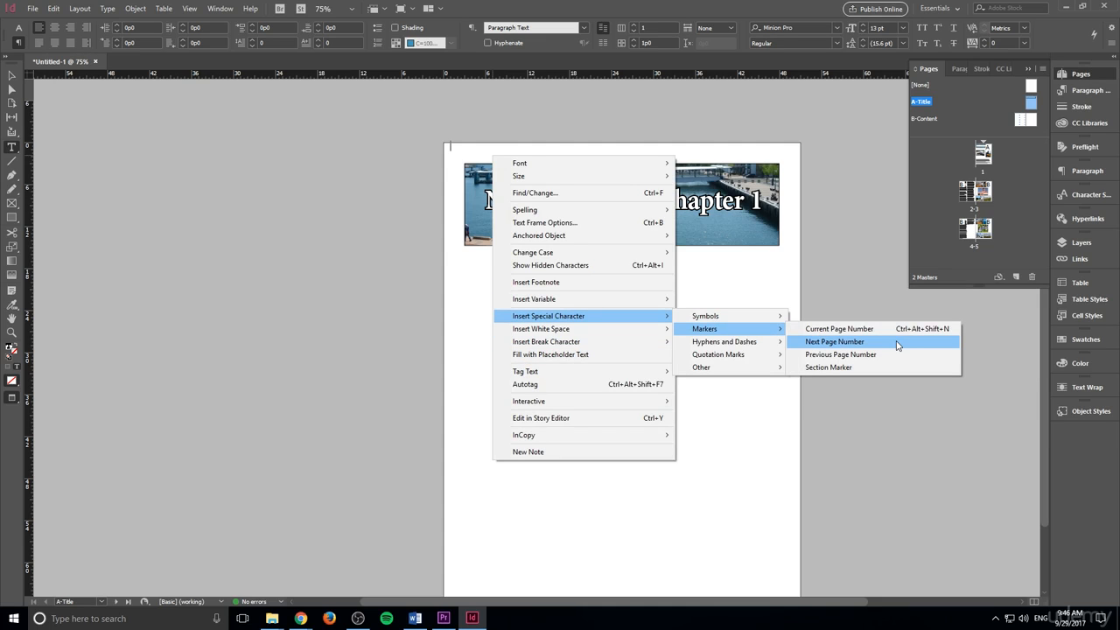
click(866, 332)
- Shrink the page-number frame to about 1p8 by 1p4 and place it just above the banner's left end on A-Title
click(12, 74)
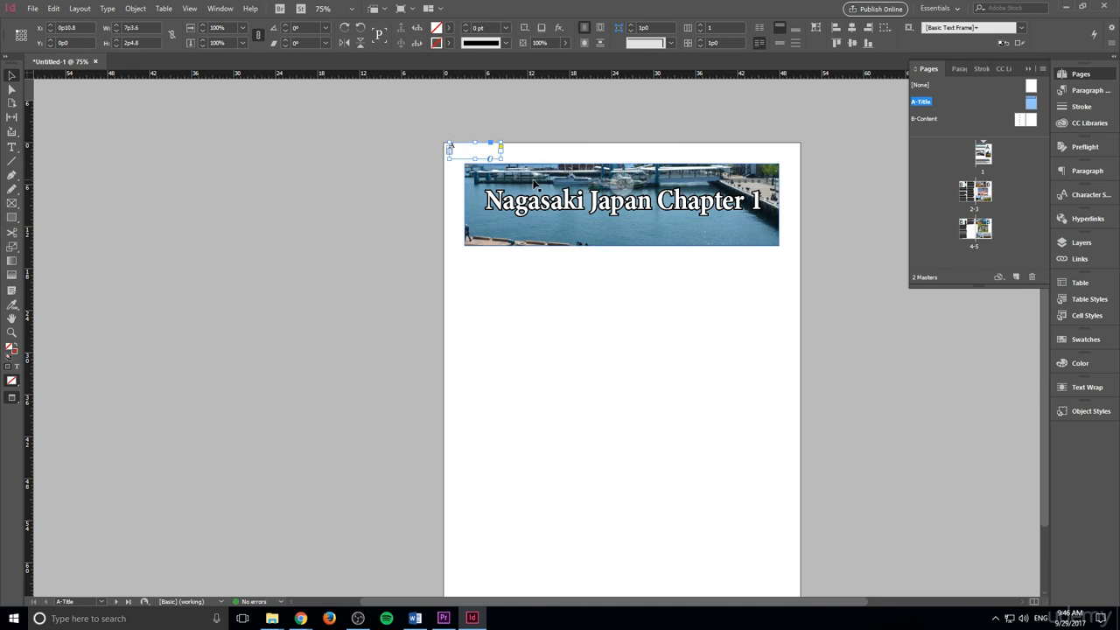
drag(502, 157, 465, 153)
click(522, 288)
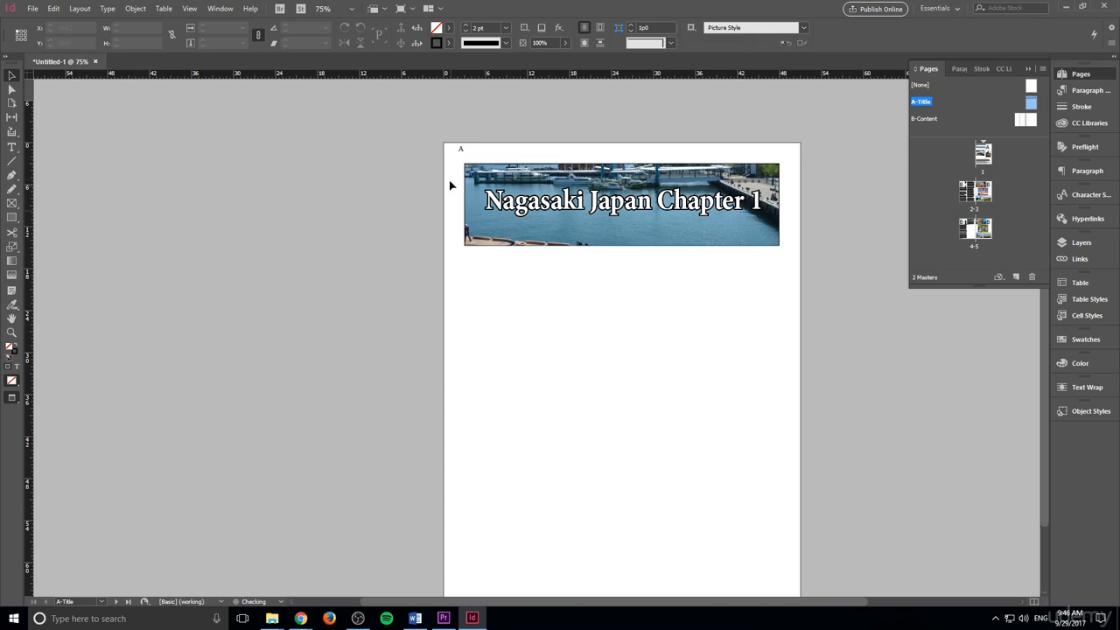
click(465, 154)
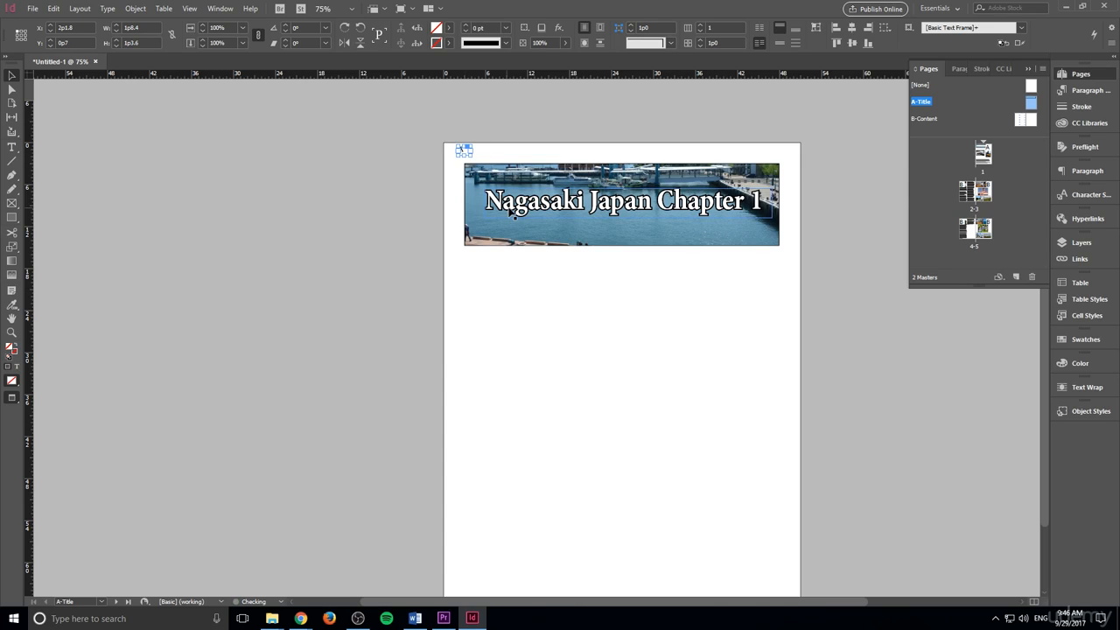
click(703, 408)
scroll(697, 458, down, 2)
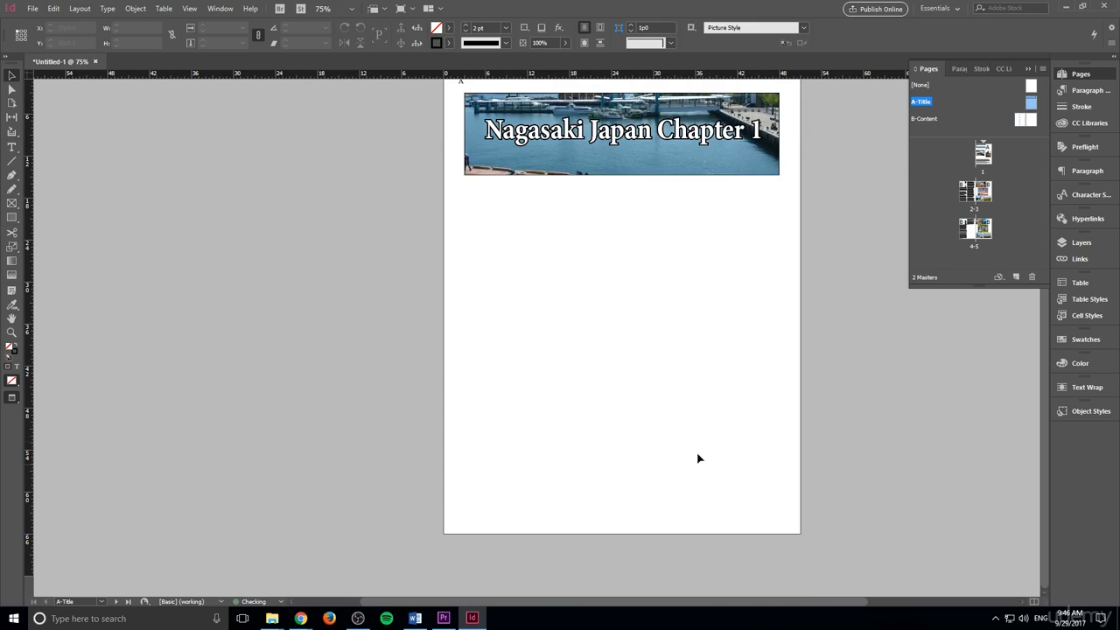
scroll(678, 405, up, 2)
click(463, 156)
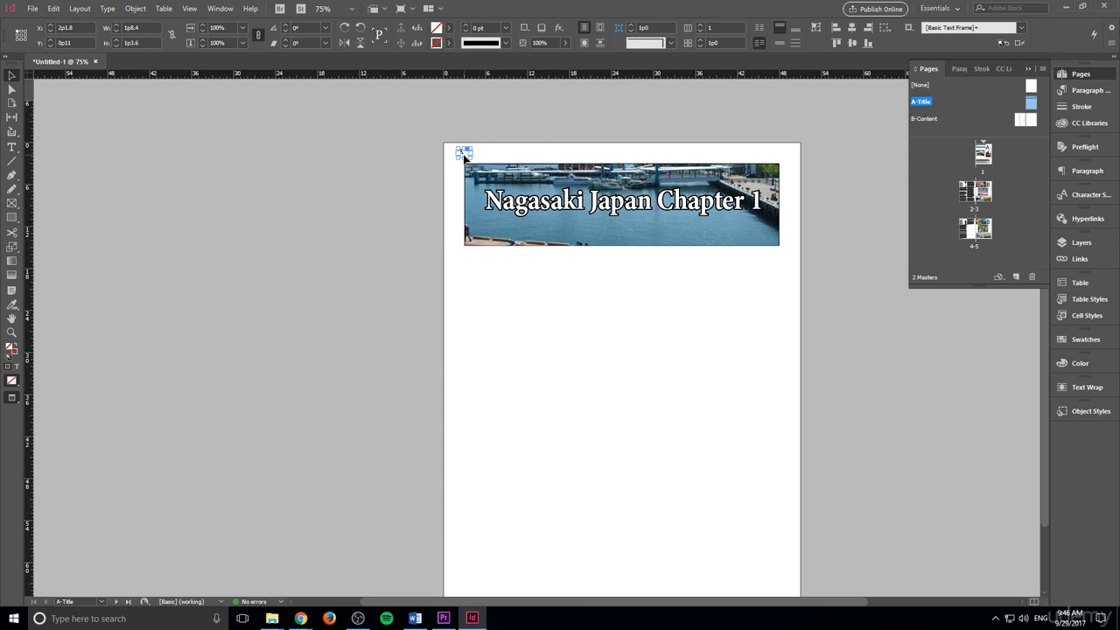
- Paste the page-number frame onto the B-Content master and place it in the left page's upper-left corner
double_click(1022, 122)
scroll(822, 207, down, 1)
scroll(853, 204, up, 1)
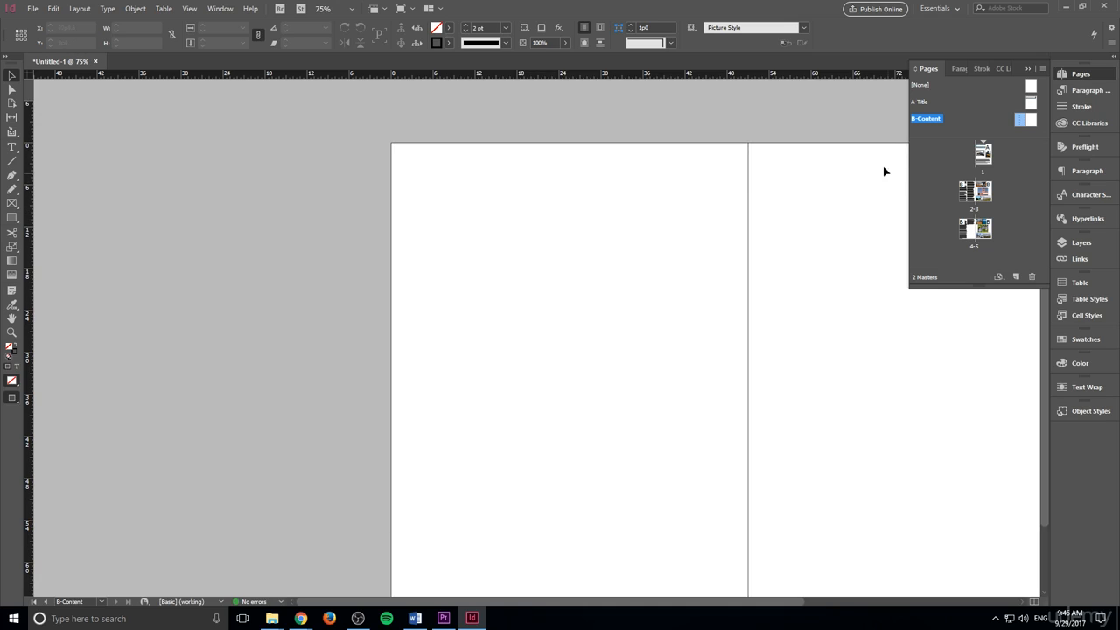
key(ctrl+v)
key(ctrl+b)
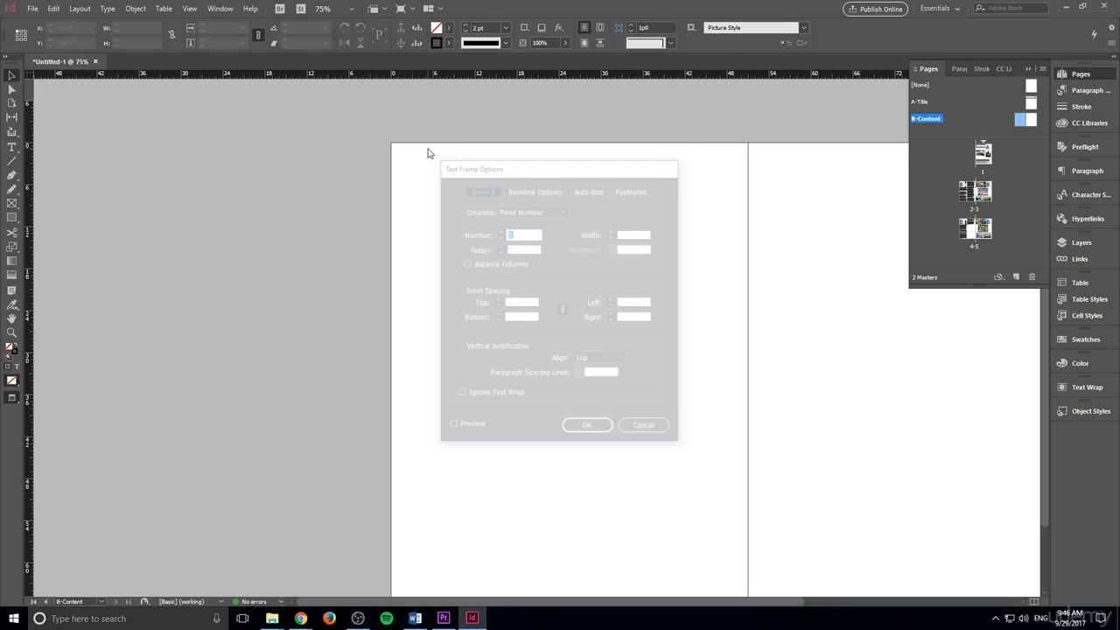
click(647, 431)
click(482, 124)
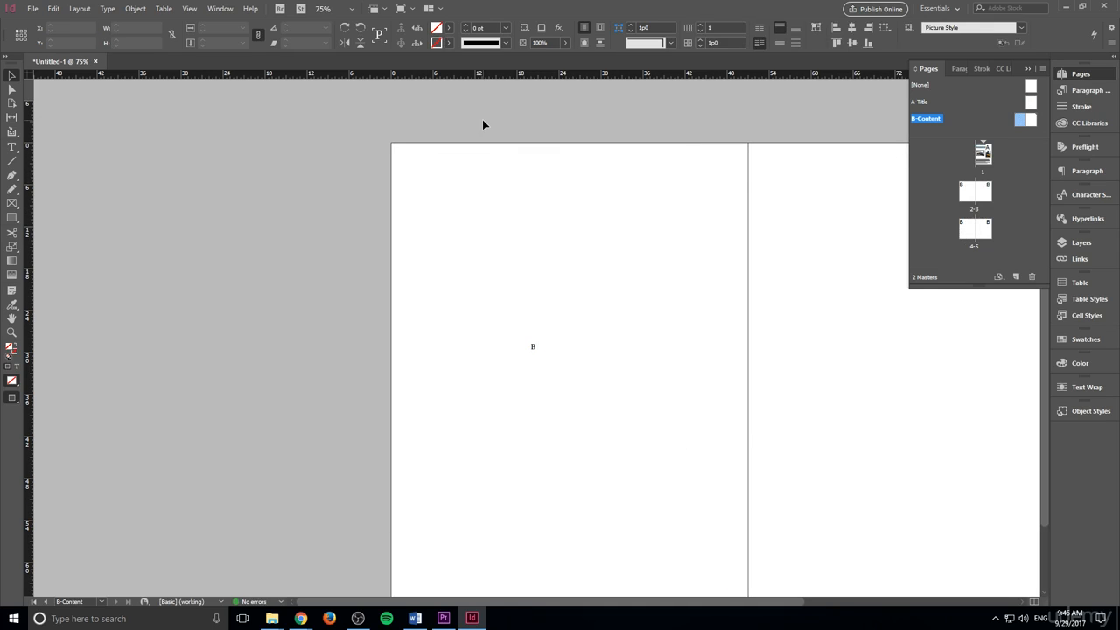
click(539, 351)
drag(540, 352, 412, 159)
drag(410, 159, 411, 161)
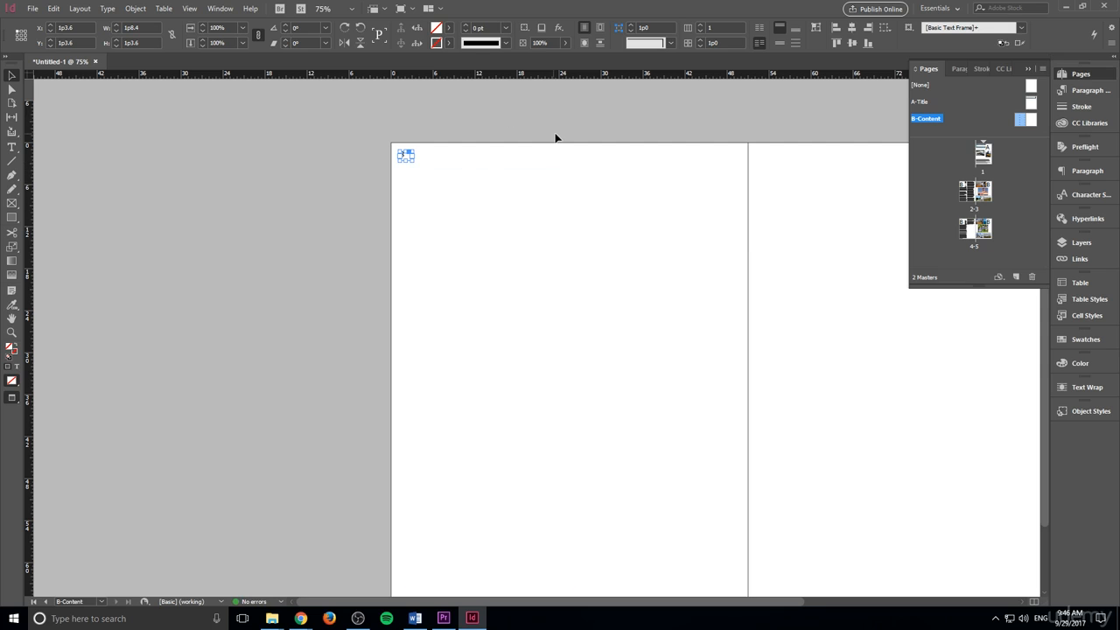
- Paste another page-number frame into the upper-left corner of B-Content's right page
key(ctrl+v)
drag(542, 351, 762, 155)
click(817, 128)
click(787, 196)
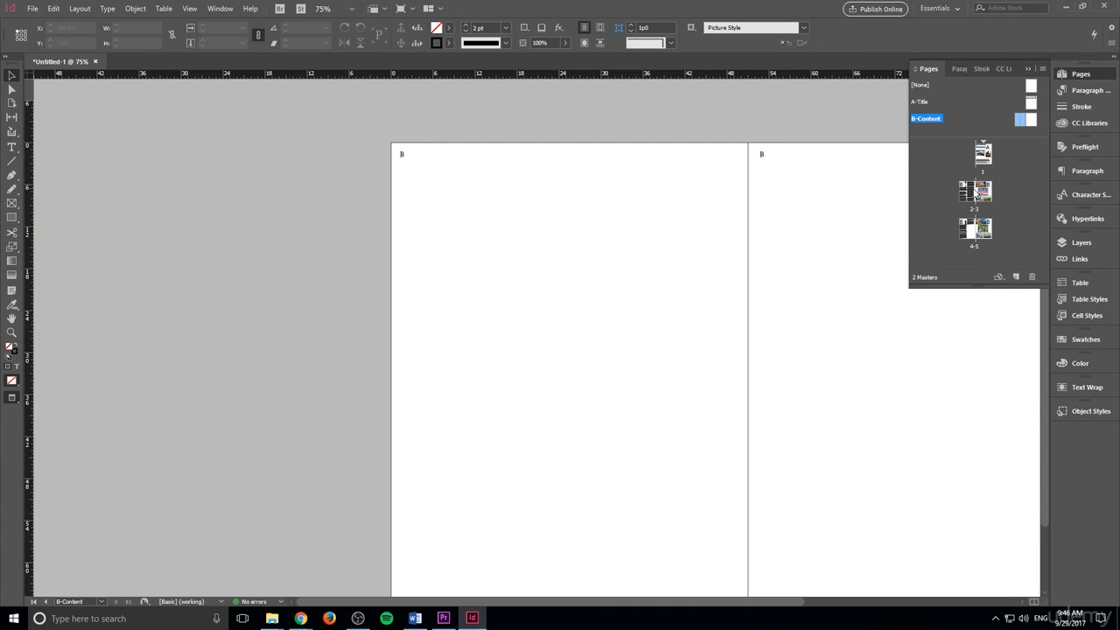
- Move the page-number frame on B-Content's right page to that page's upper outer corner, level with the left page's number
double_click(983, 156)
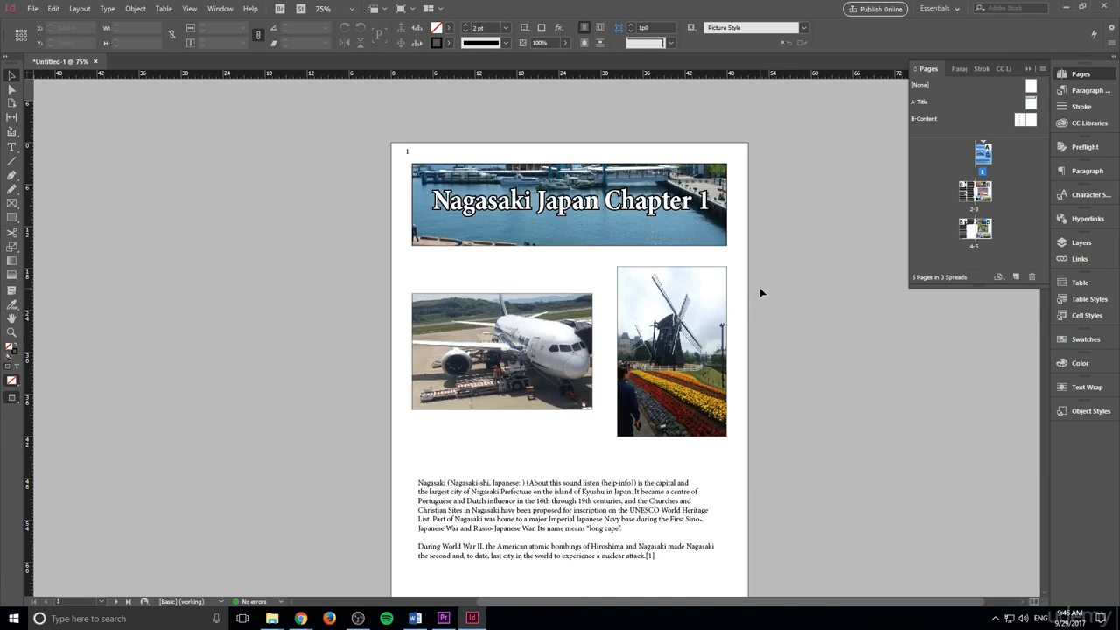
scroll(320, 363, down, 10)
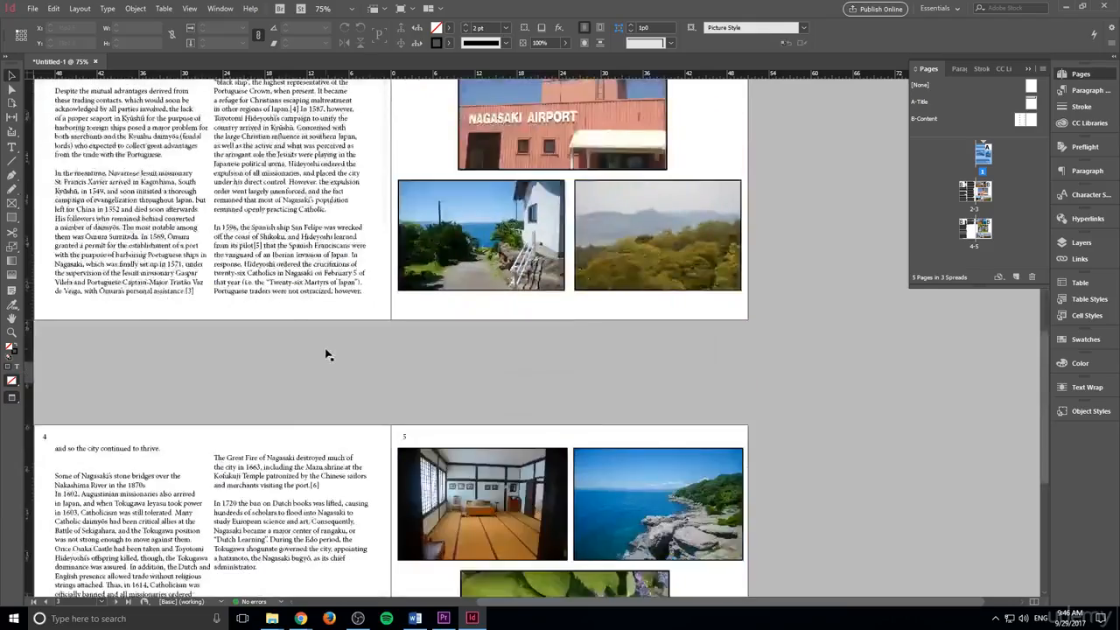
scroll(282, 370, down, 5)
scroll(329, 359, up, 16)
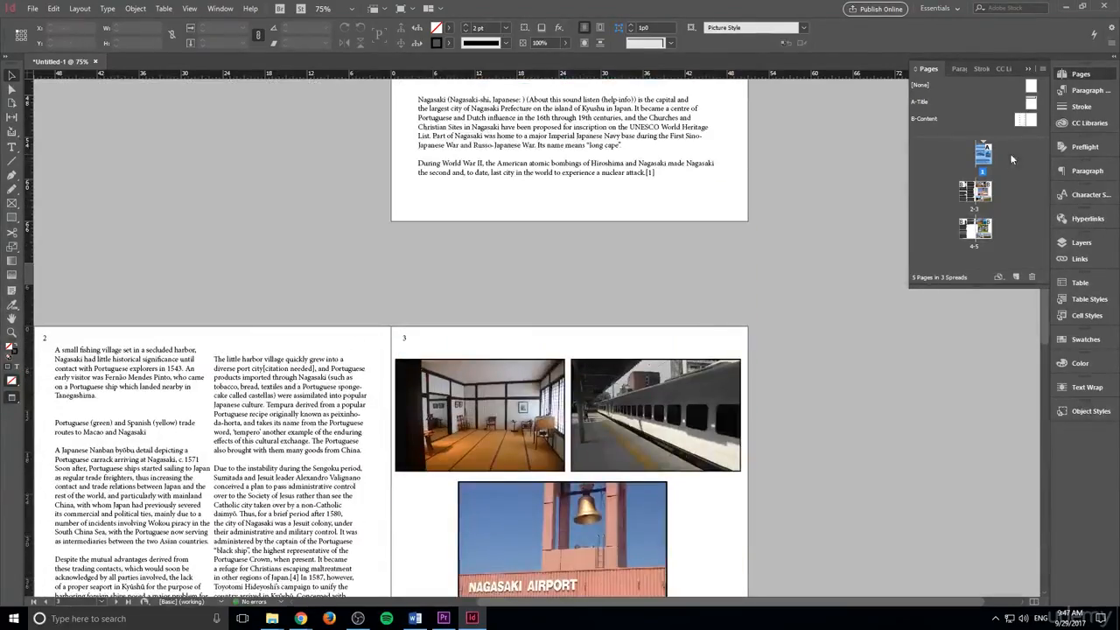
double_click(1027, 120)
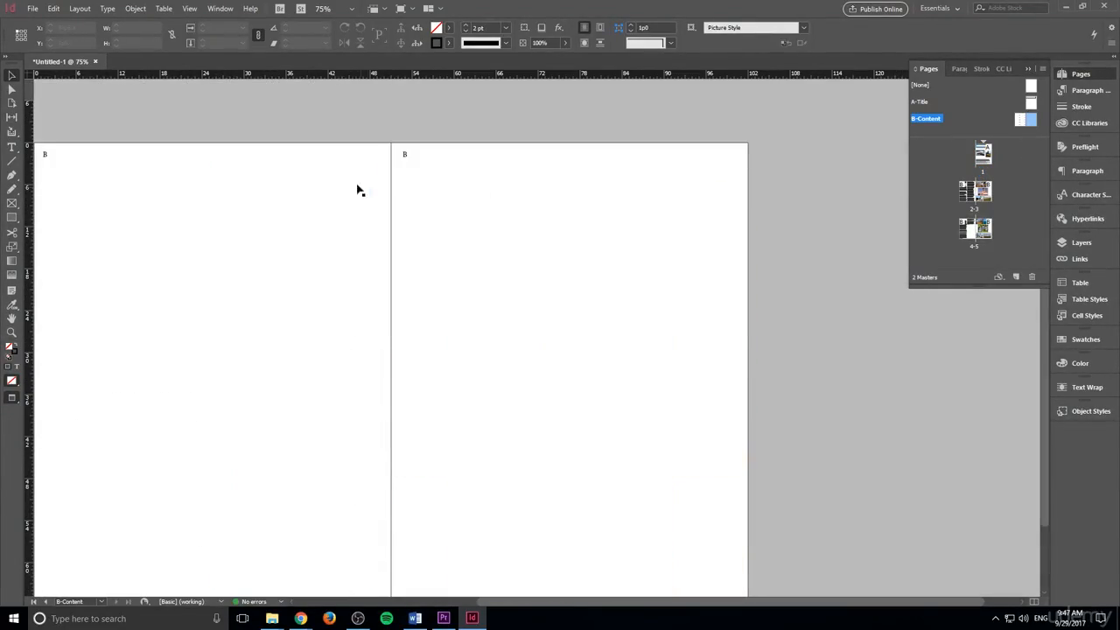
click(409, 153)
drag(409, 155, 734, 175)
click(764, 192)
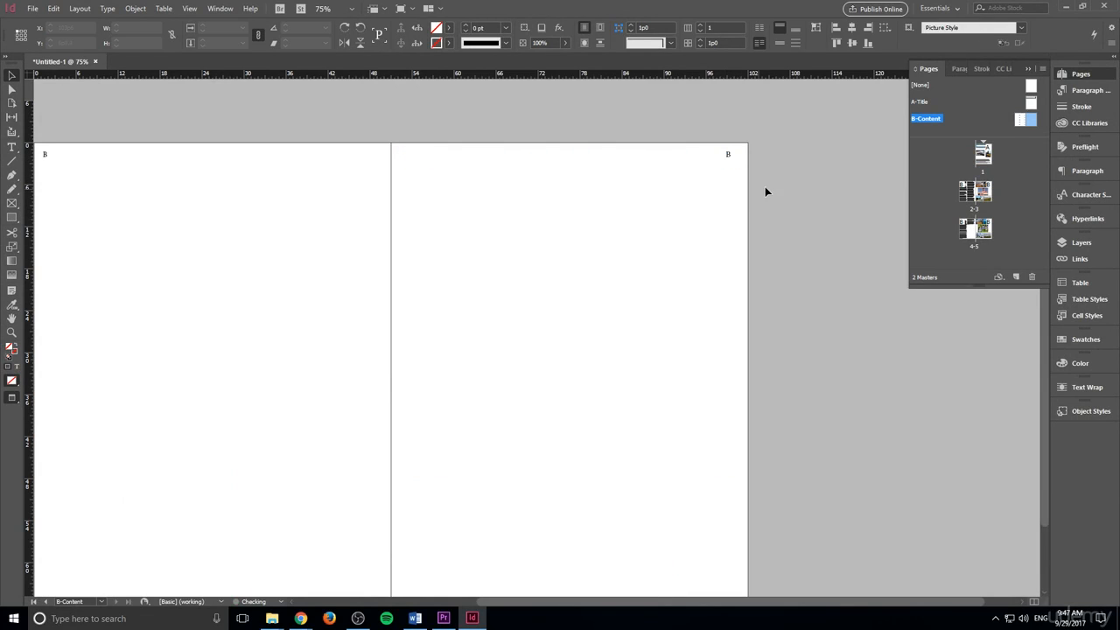
- Check the page-number placement on spreads 2-3 and 4-5 and the overall layout of all pages in a zoomed-out overview
double_click(989, 194)
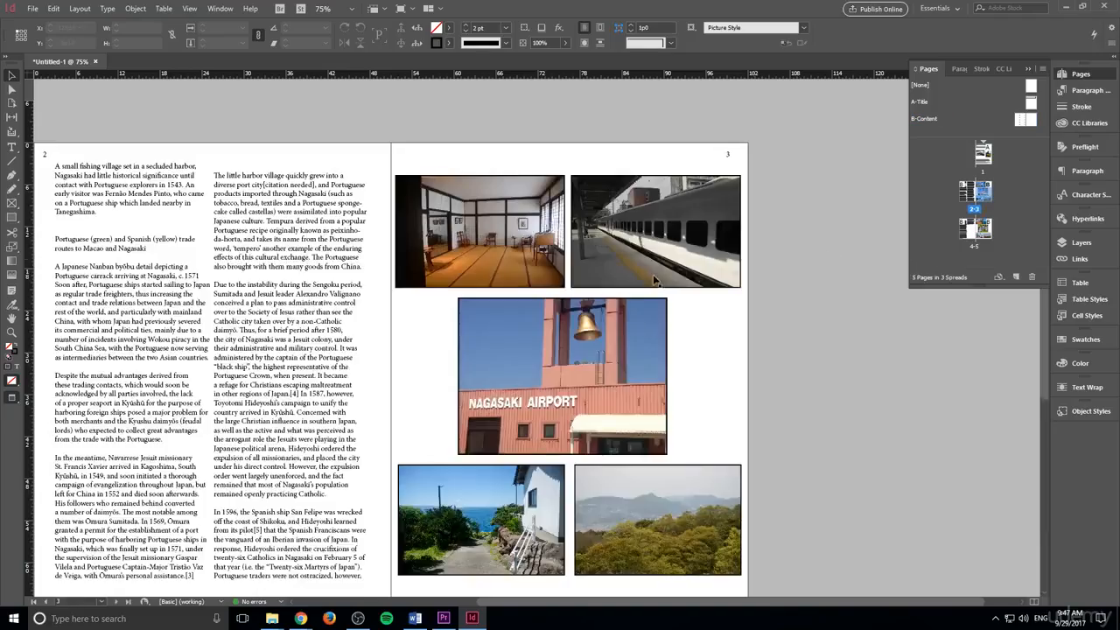
scroll(654, 280, up, 2)
drag(628, 600, 581, 600)
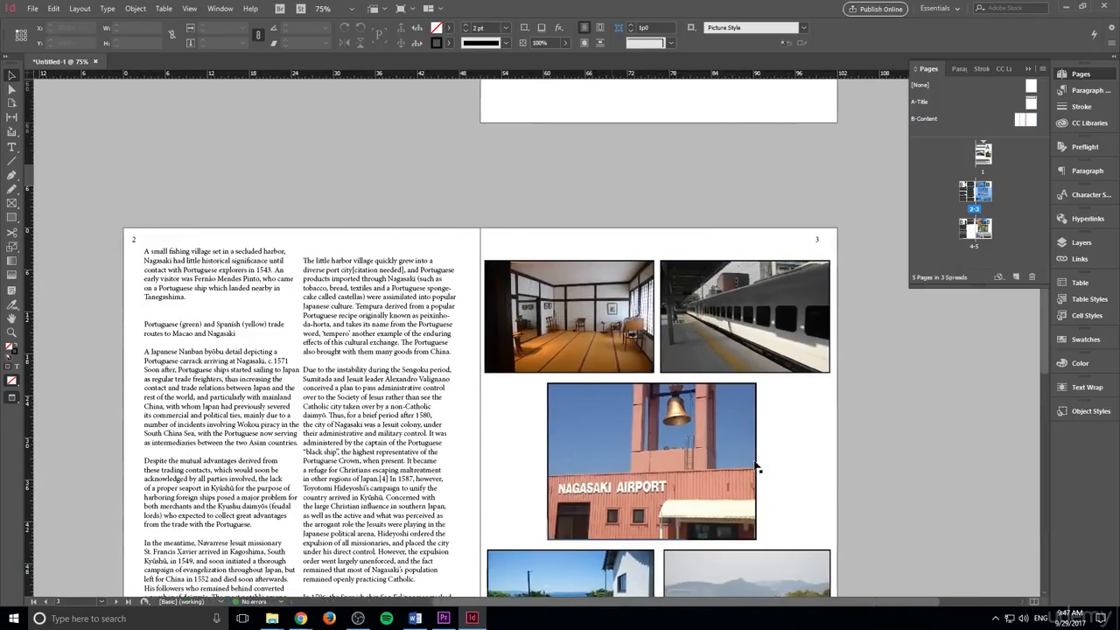
scroll(758, 468, down, 10)
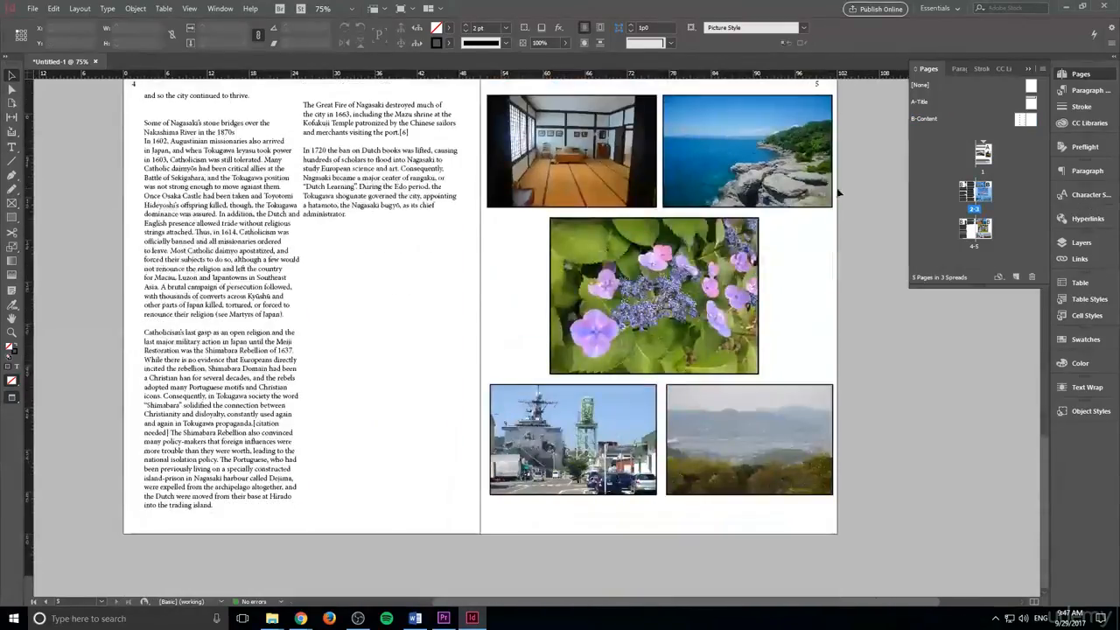
scroll(407, 474, up, 2)
scroll(415, 465, up, 1)
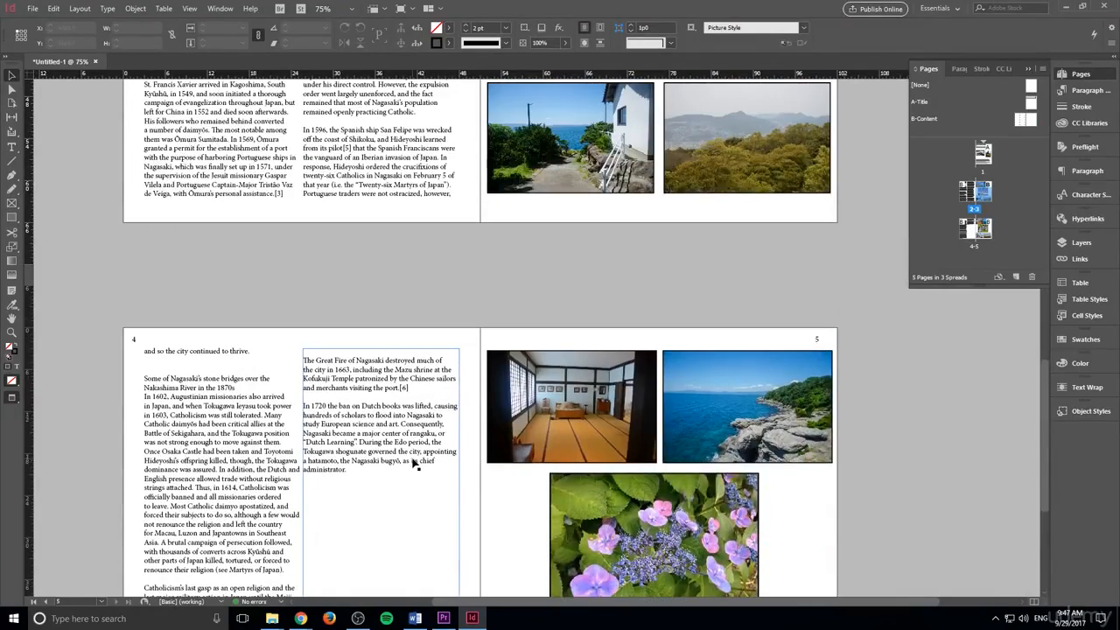
scroll(416, 465, up, 3)
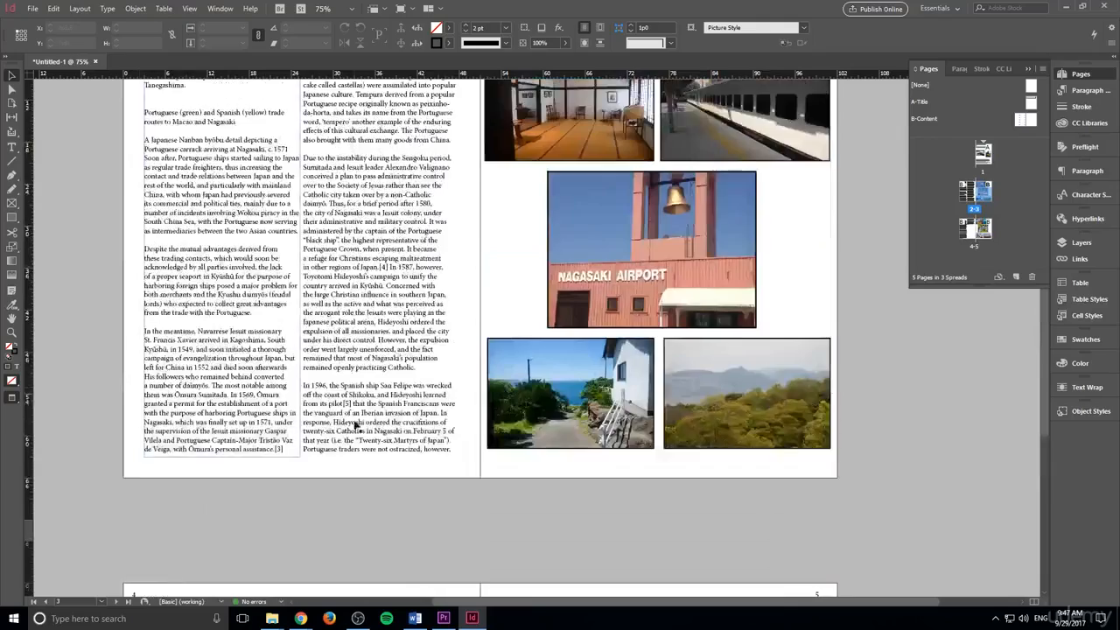
scroll(354, 425, up, 7)
scroll(875, 333, down, 2)
key(ctrl+minus)
key(ctrl+minus)
key(ctrl+minus)
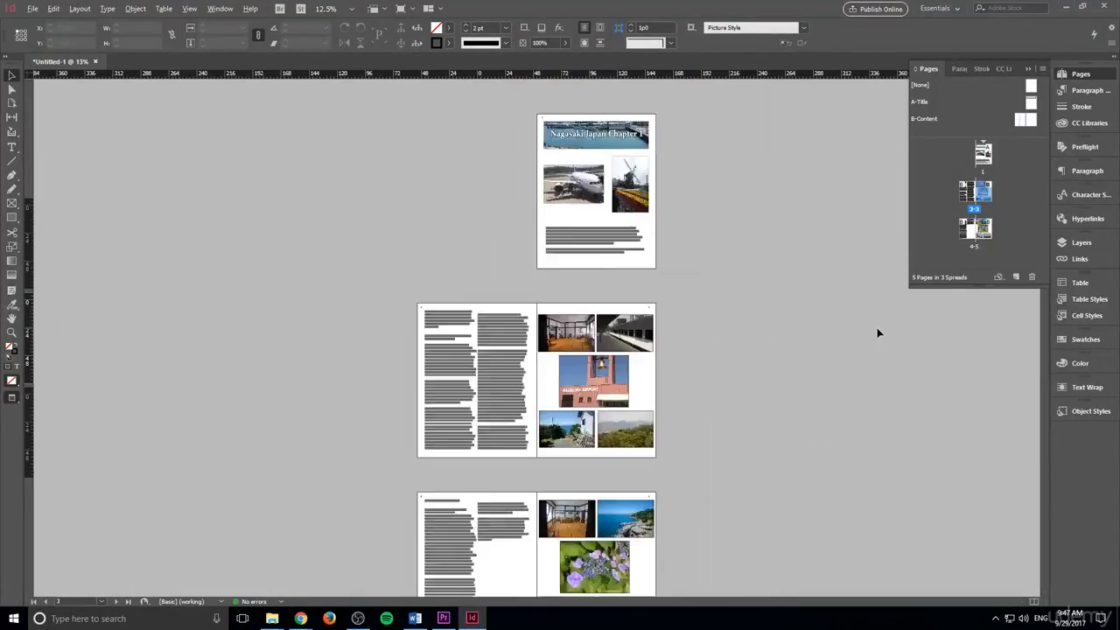
key(ctrl+equal)
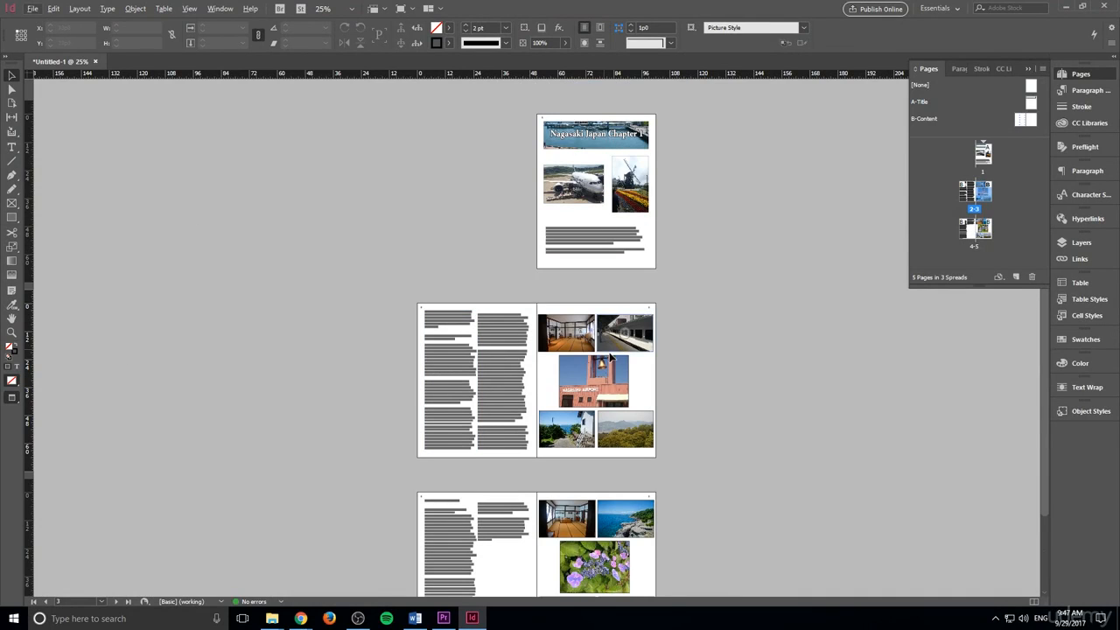
scroll(385, 396, down, 2)
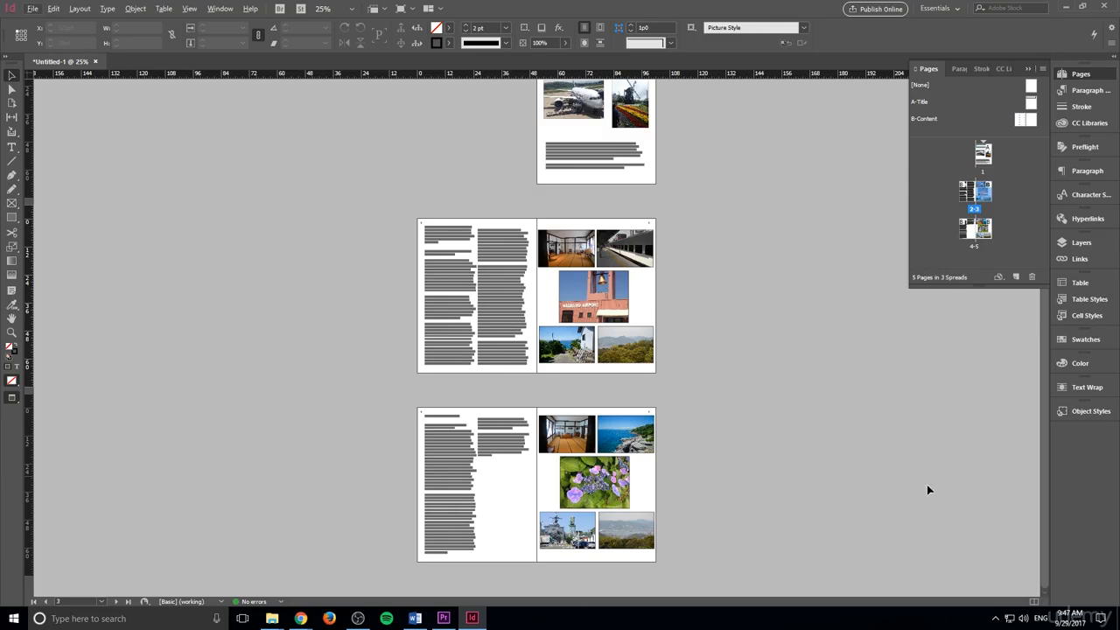
scroll(674, 277, up, 2)
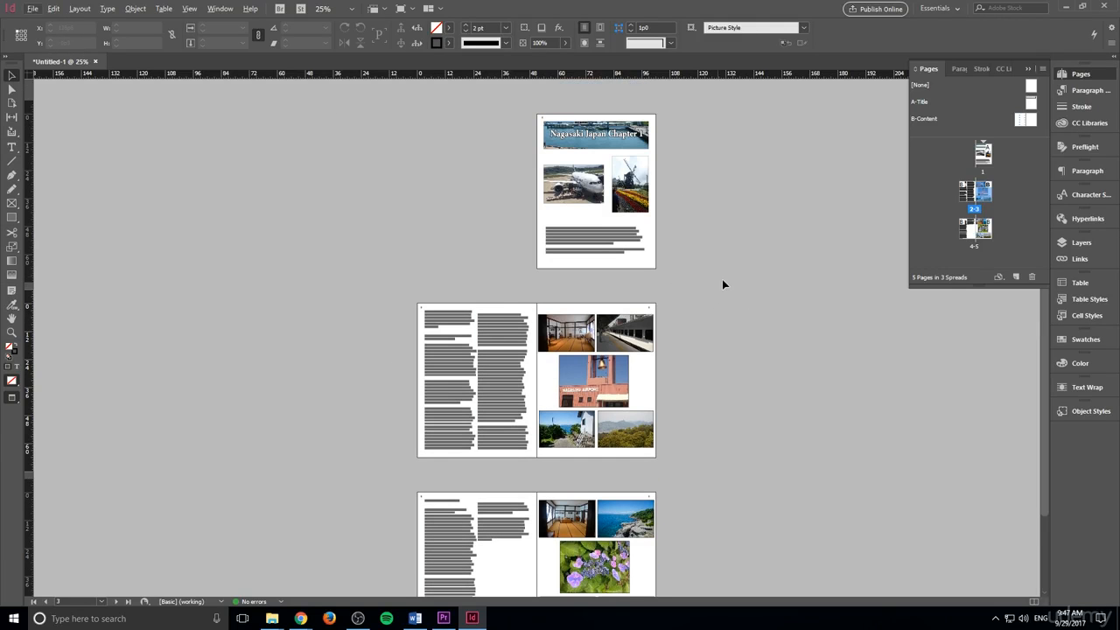
- Review the title page and both article spreads up close, from page 1 to page 5 and back
key(ctrl+=)
scroll(805, 254, up, 6)
key(ctrl+=)
key(ctrl+=)
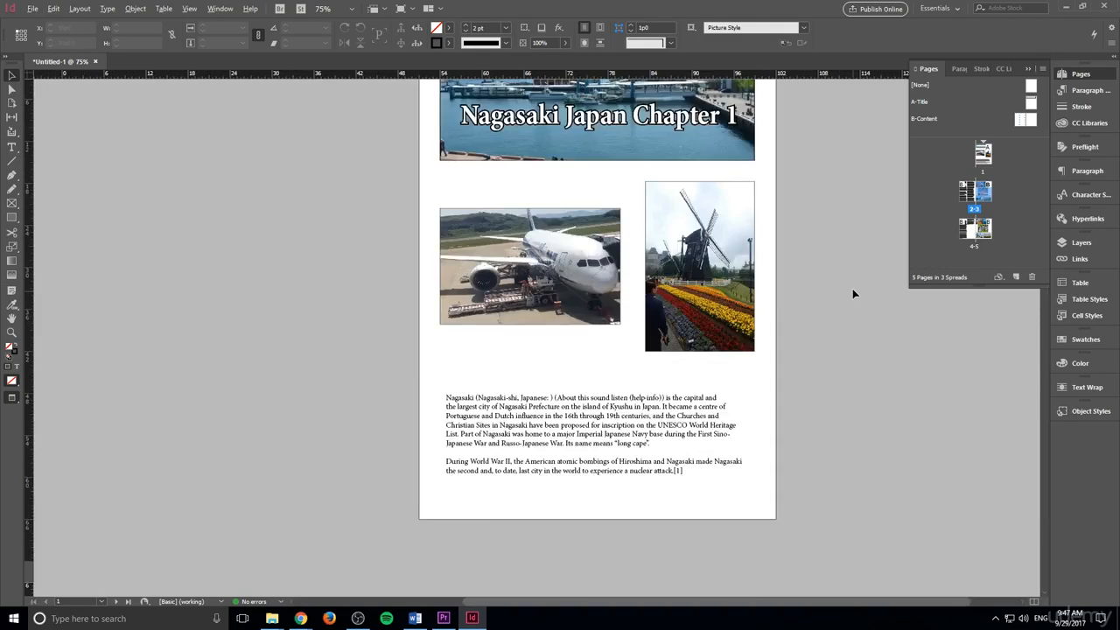
scroll(761, 310, up, 4)
scroll(752, 280, down, 5)
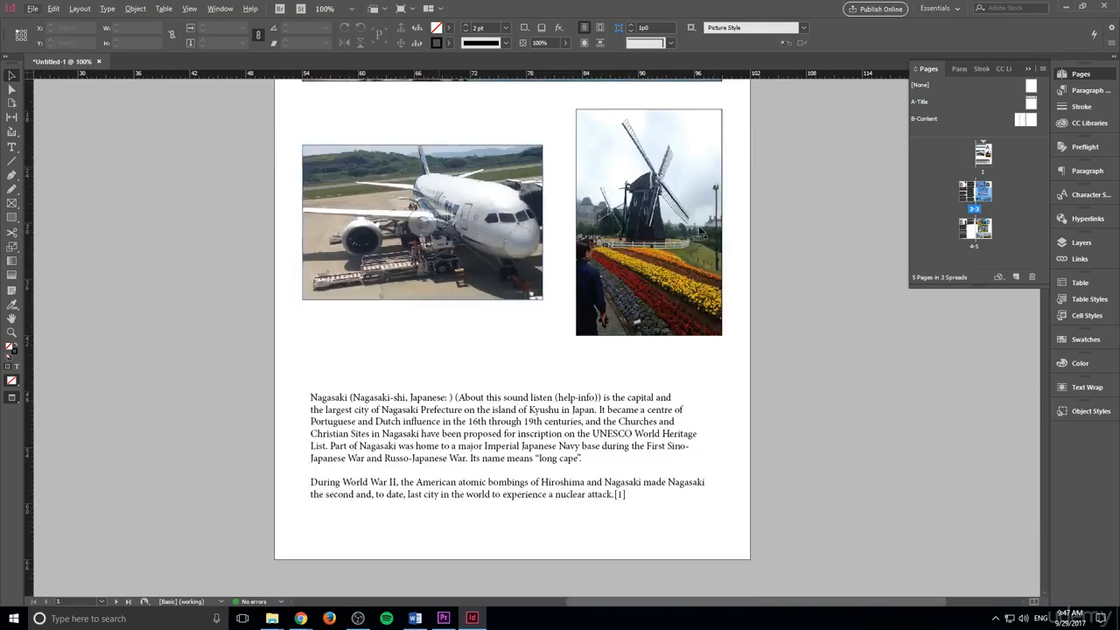
key(ctrl+minus)
scroll(692, 242, up, 1)
scroll(692, 243, down, 15)
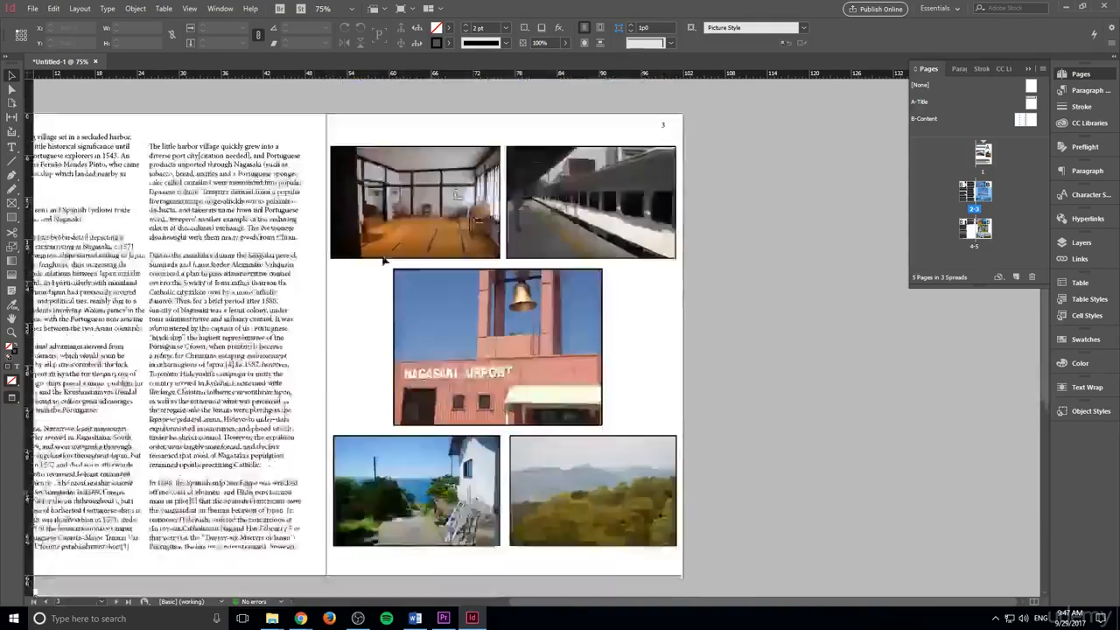
scroll(428, 293, down, 8)
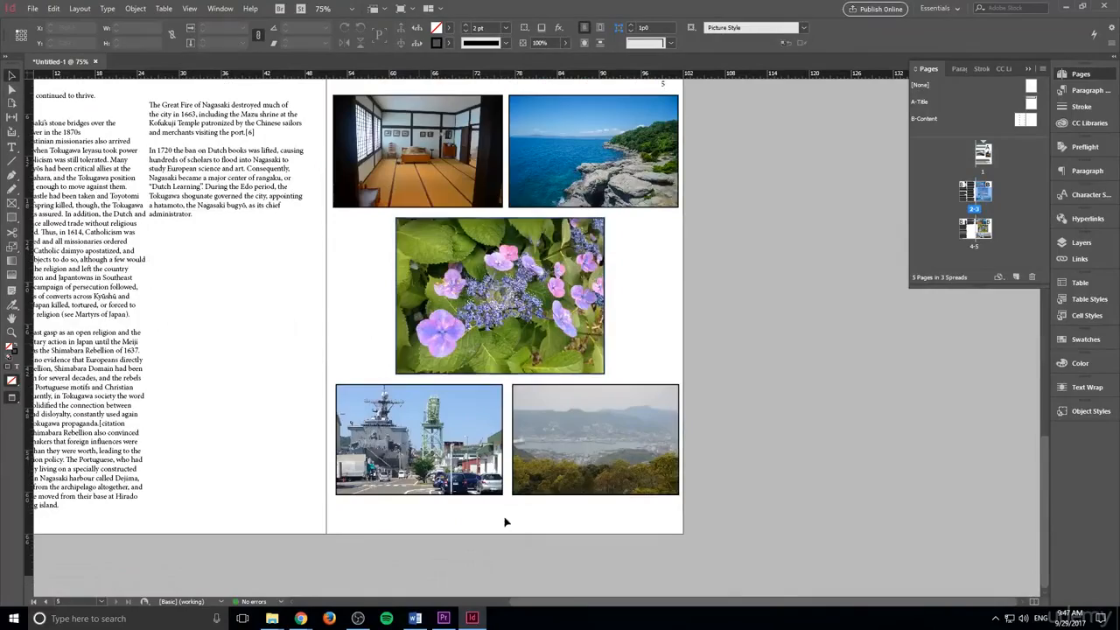
scroll(262, 350, left, 3)
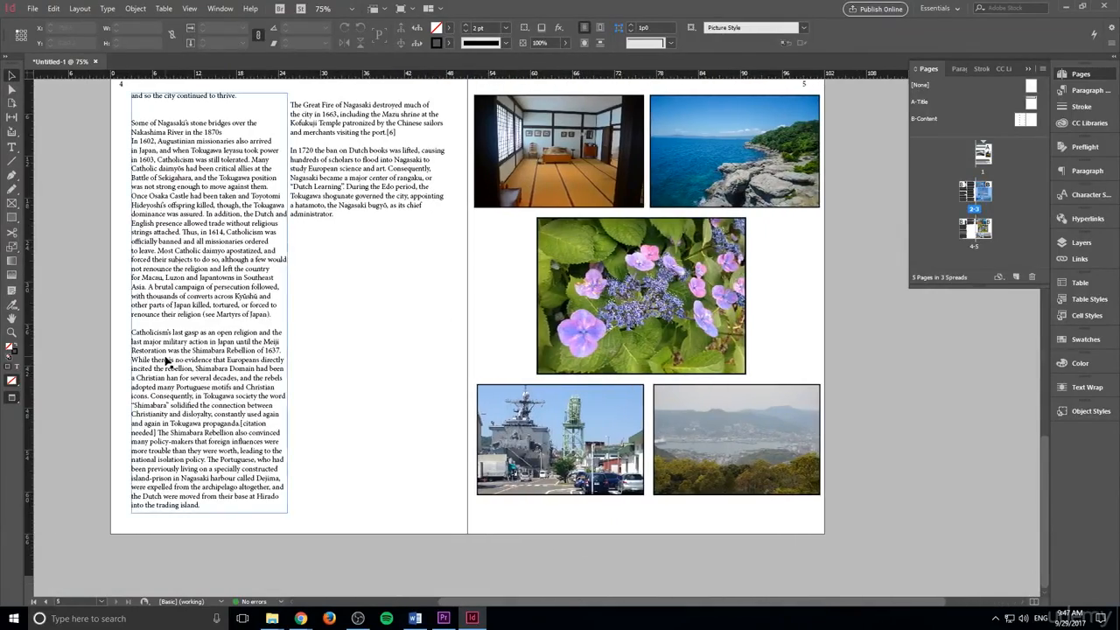
scroll(186, 403, up, 4)
scroll(186, 403, up, 12)
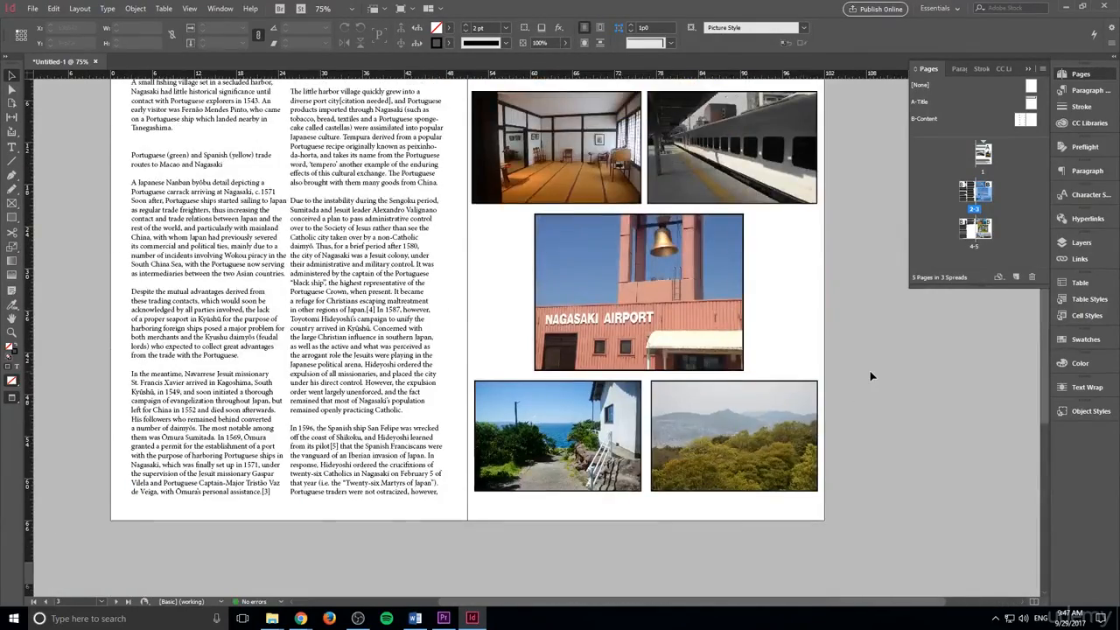
scroll(870, 376, up, 10)
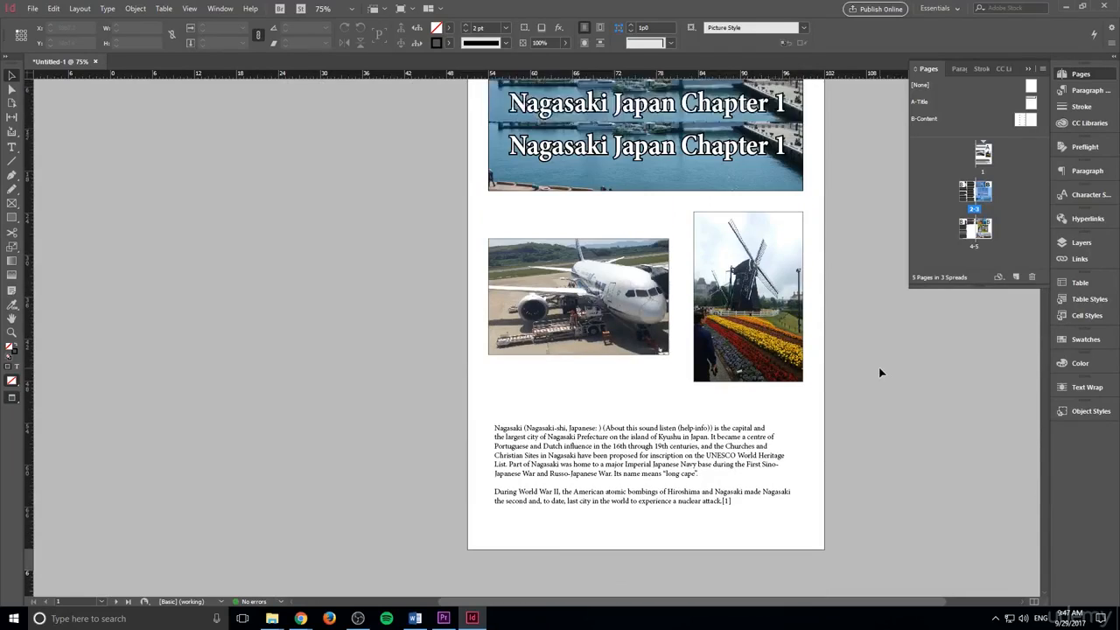